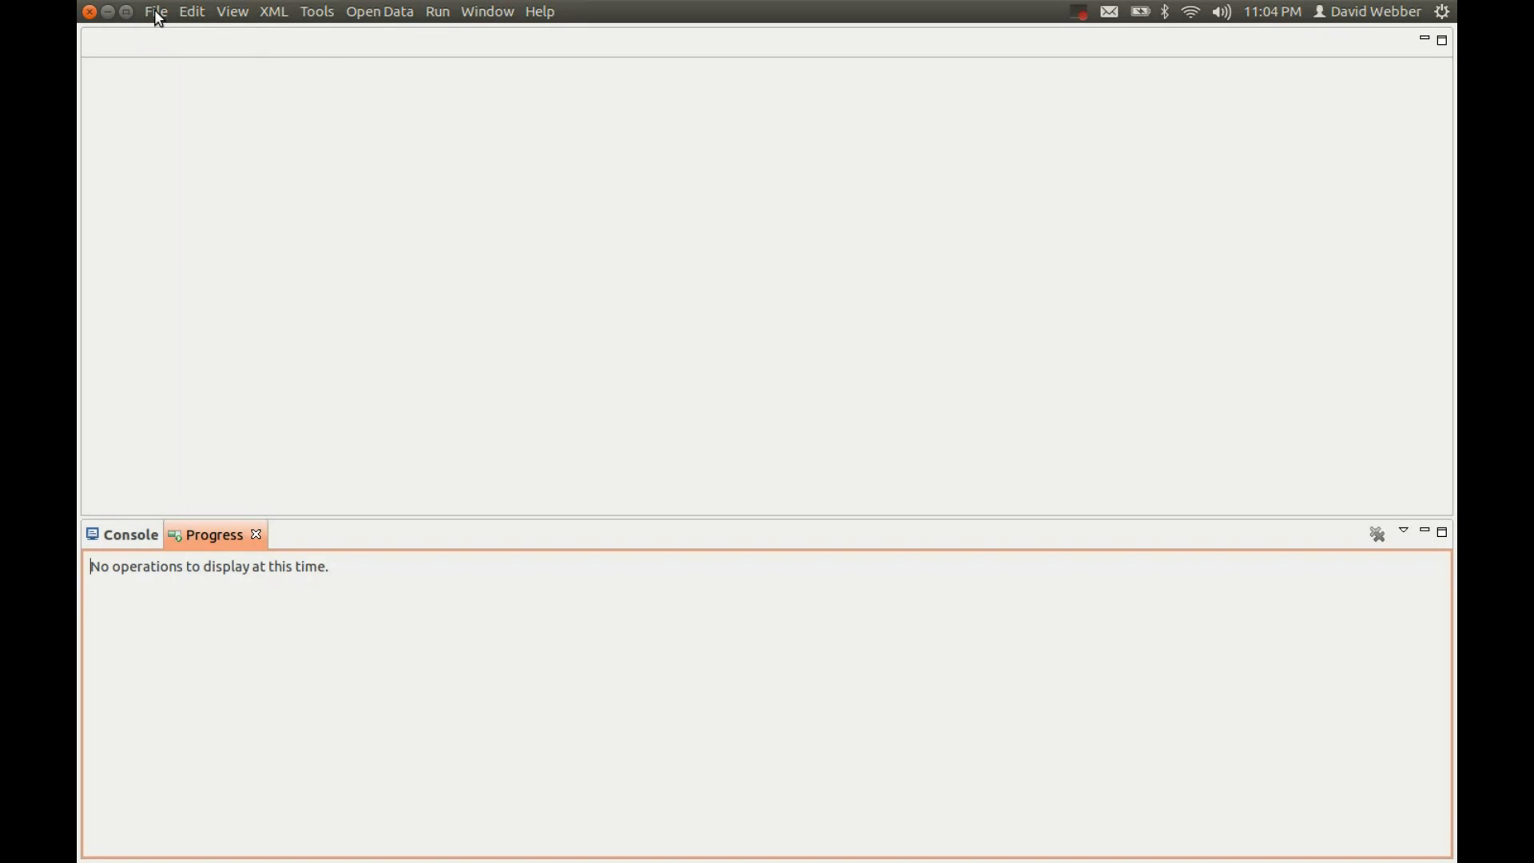
Start a new template from an XSD and check the prefilled schema root directory and schema file name
click(156, 9)
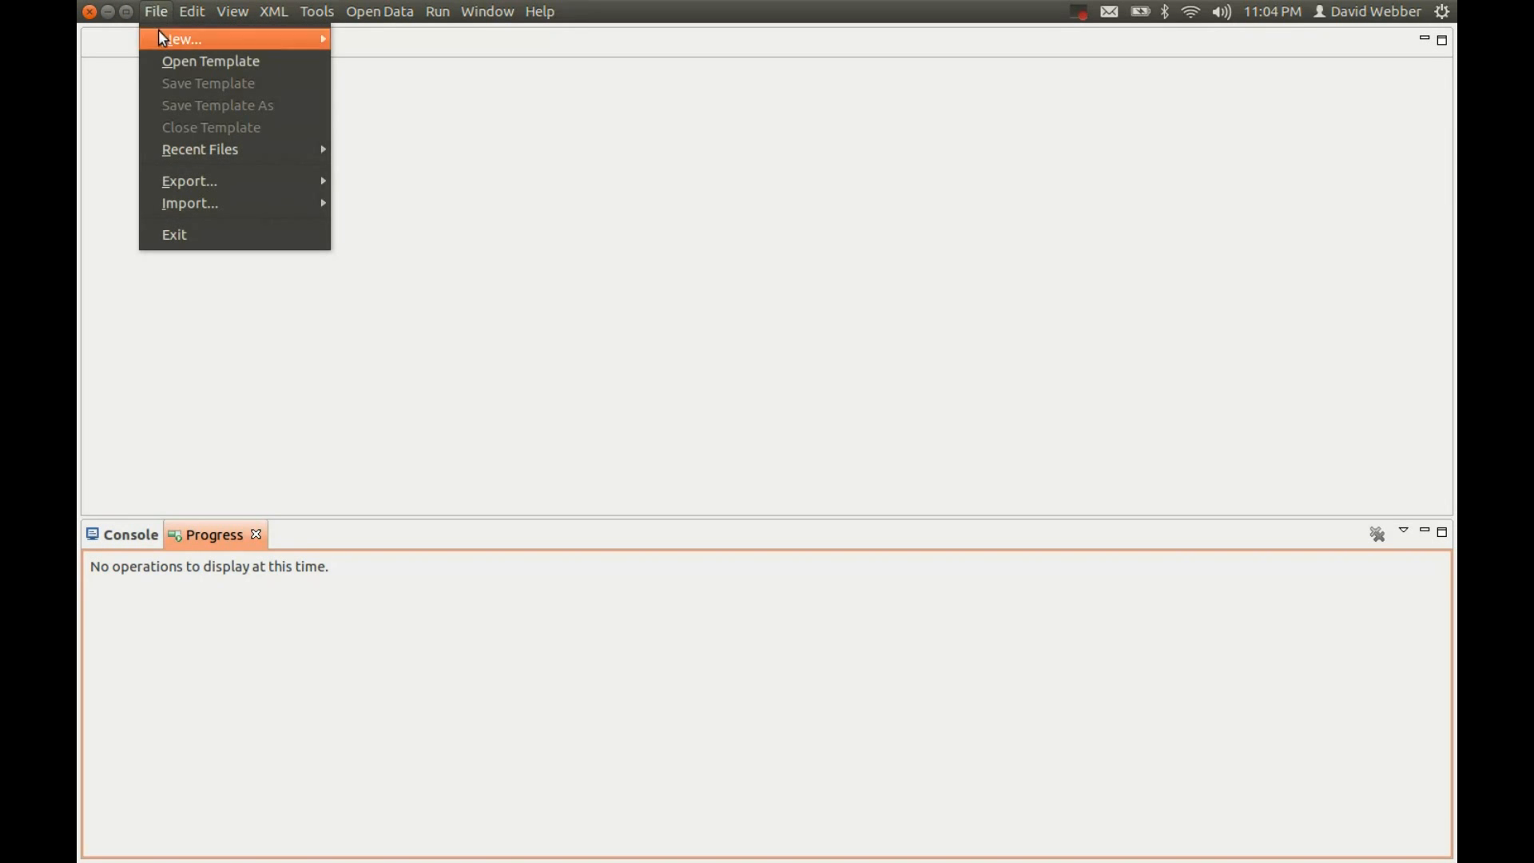
mouse_move(322, 14)
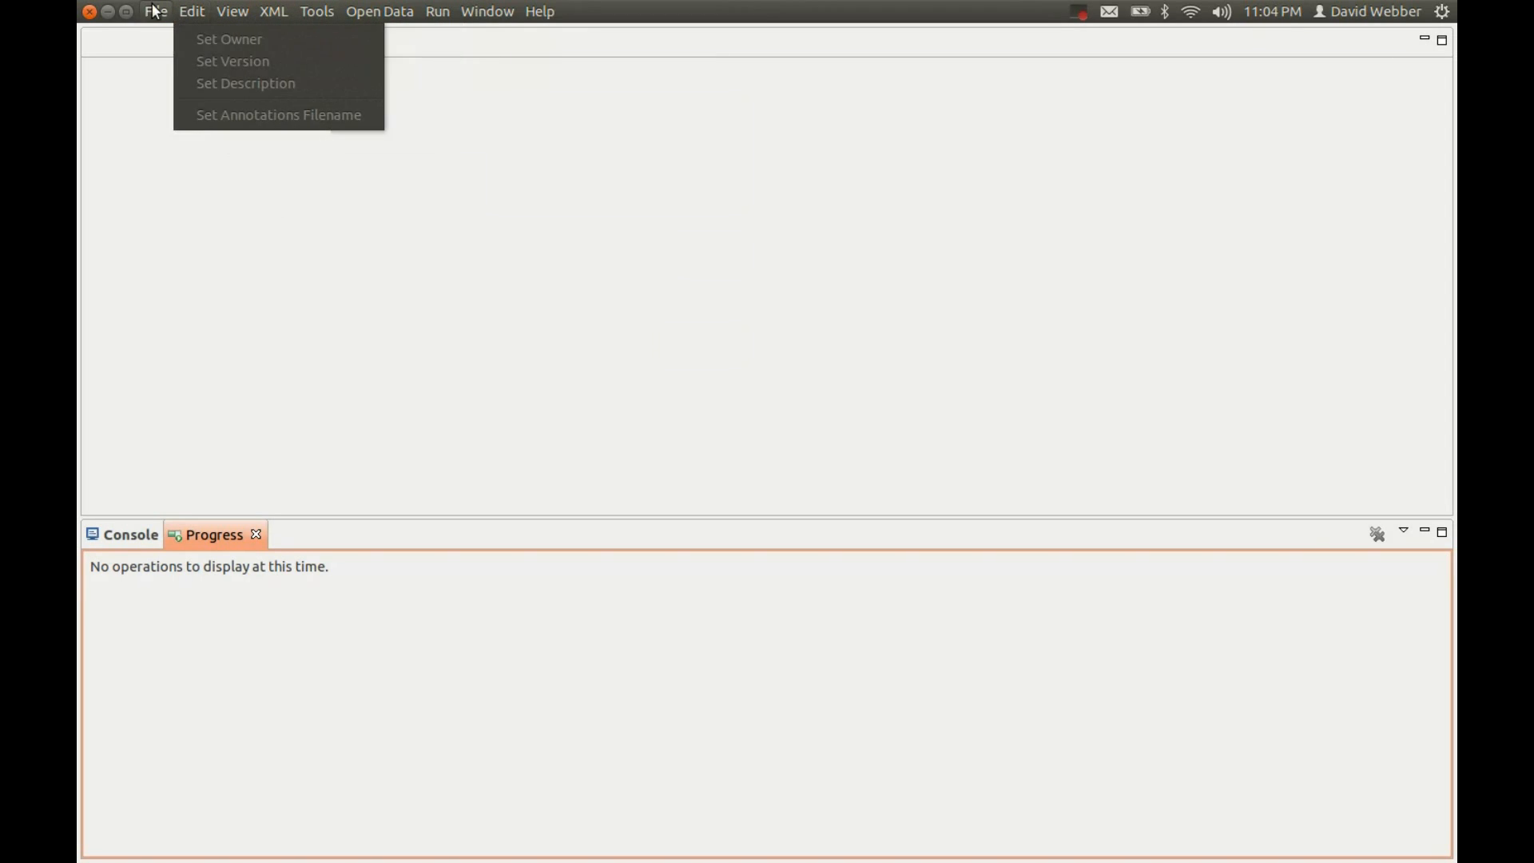
mouse_move(156, 12)
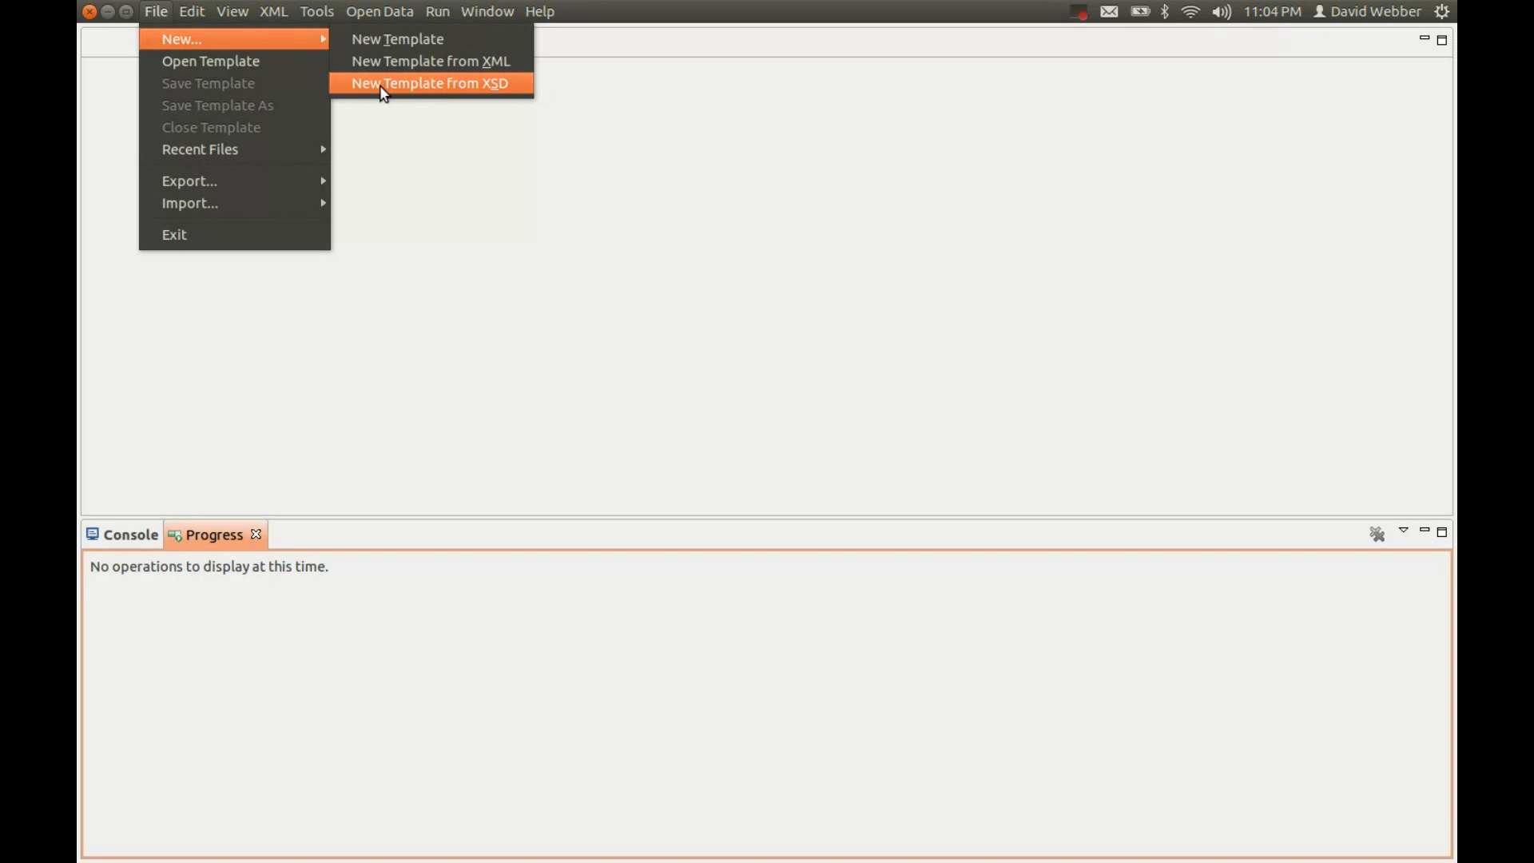
click(384, 87)
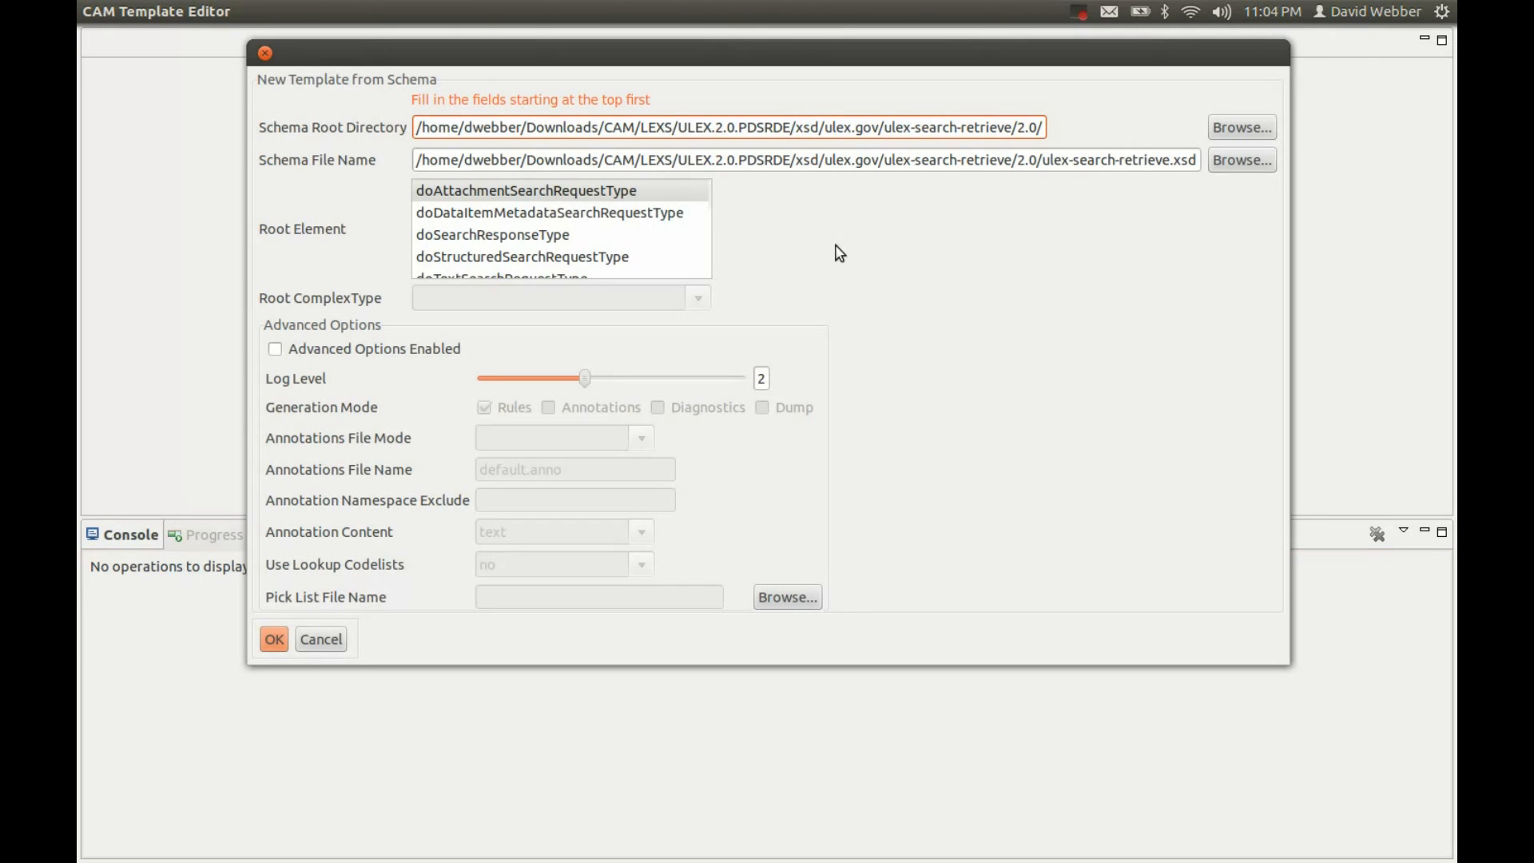
drag(883, 128, 1049, 127)
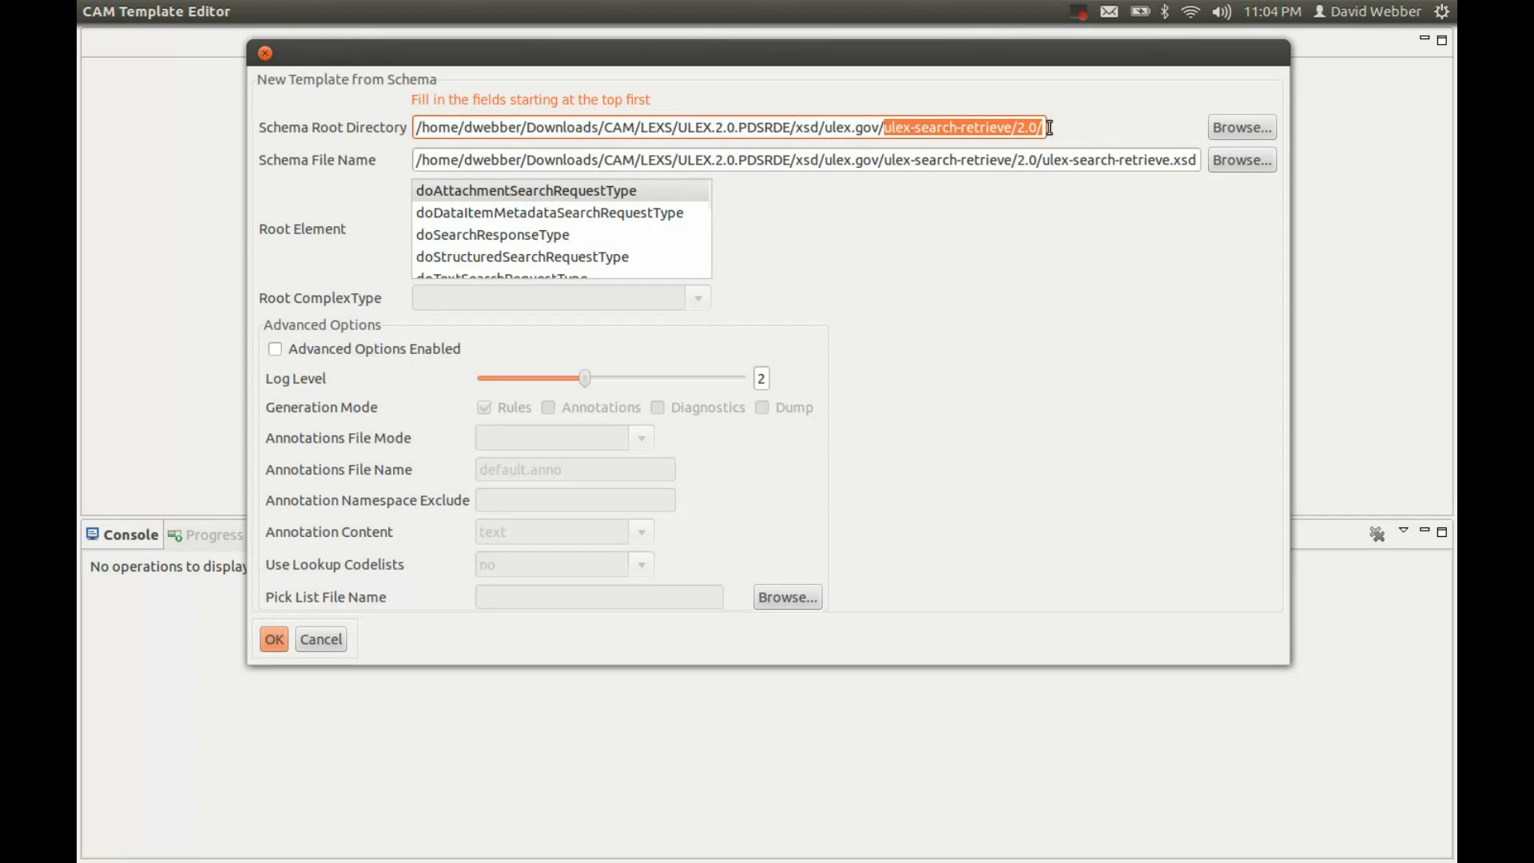
click(877, 129)
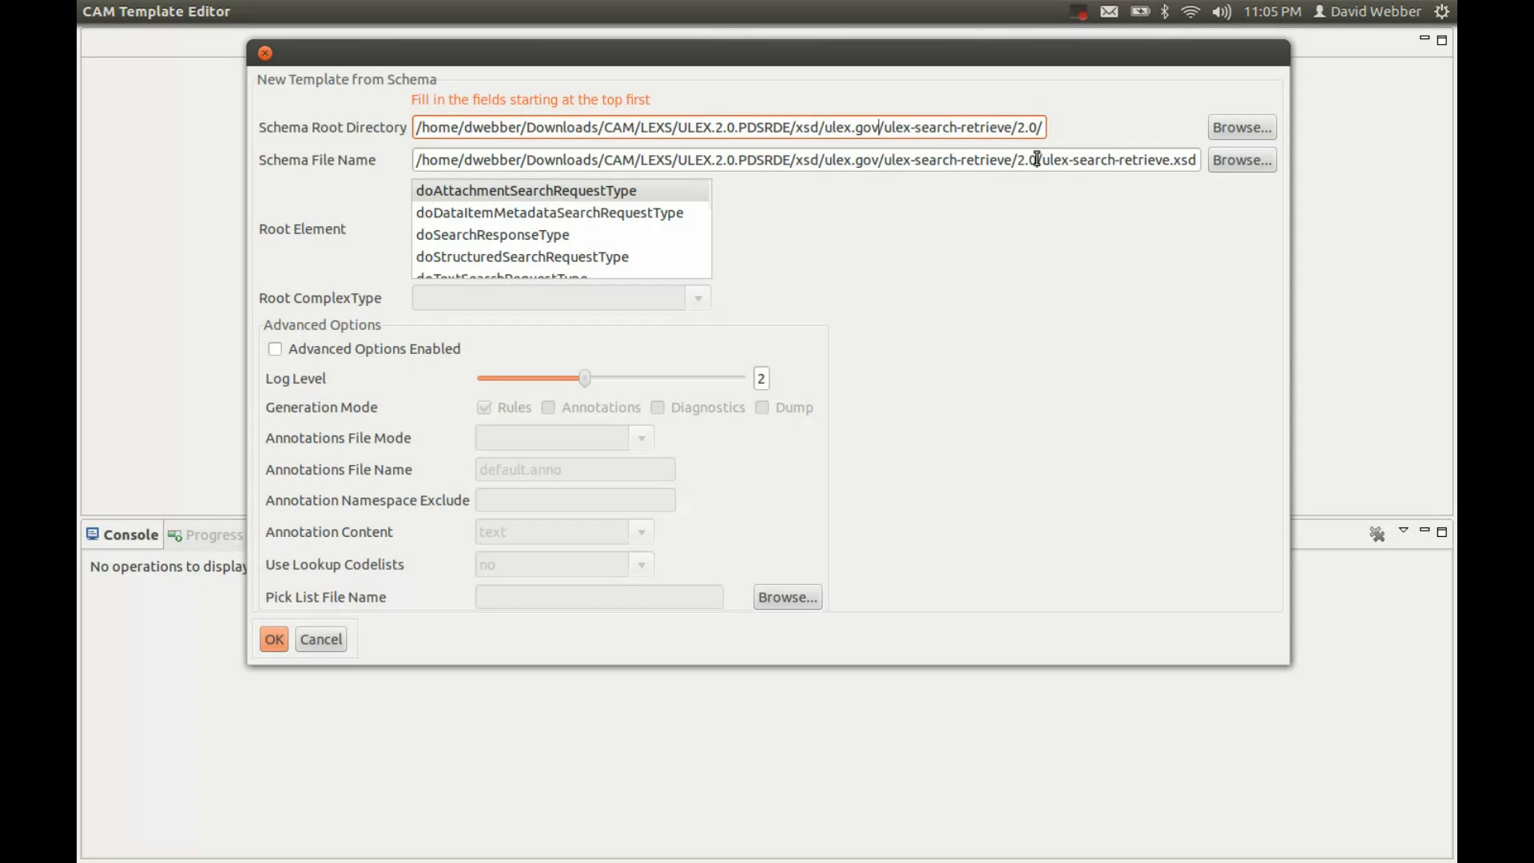
drag(903, 128, 1204, 173)
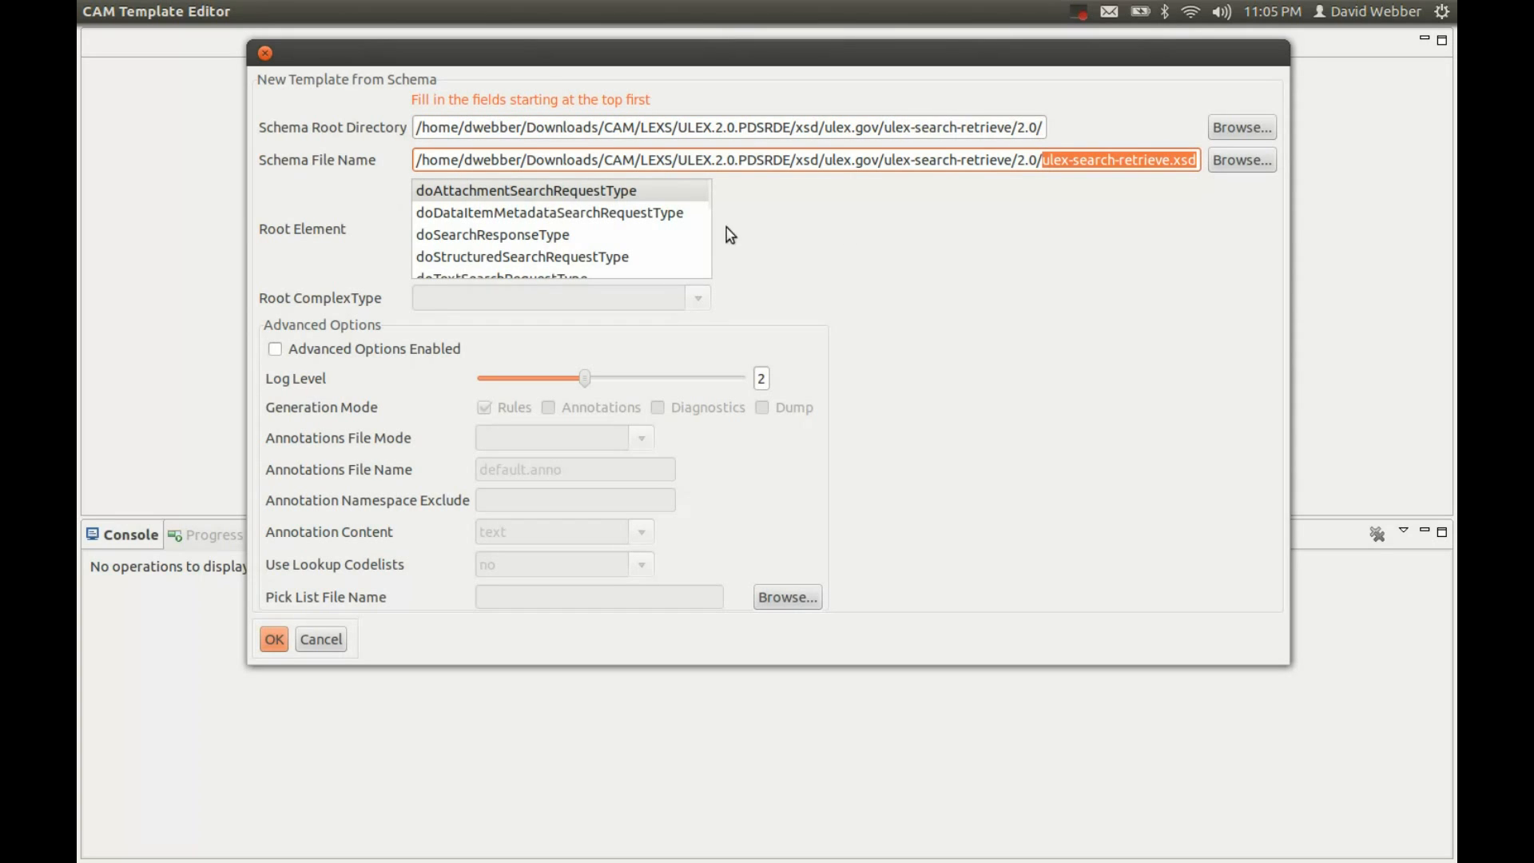
Choose getDataItemResponse as the root element and generate the template from the schema
click(519, 195)
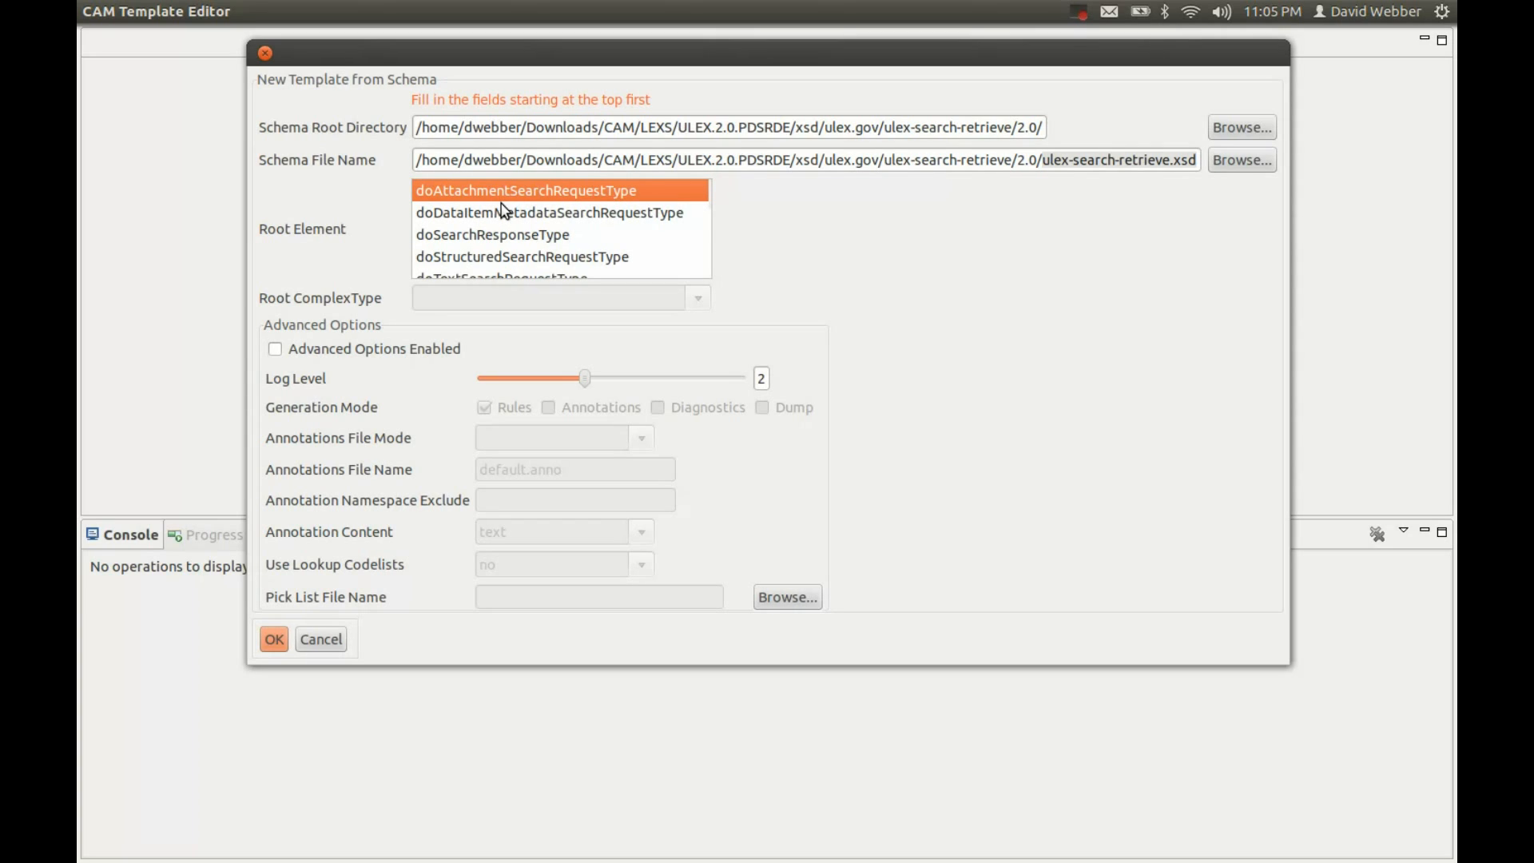
text(get)
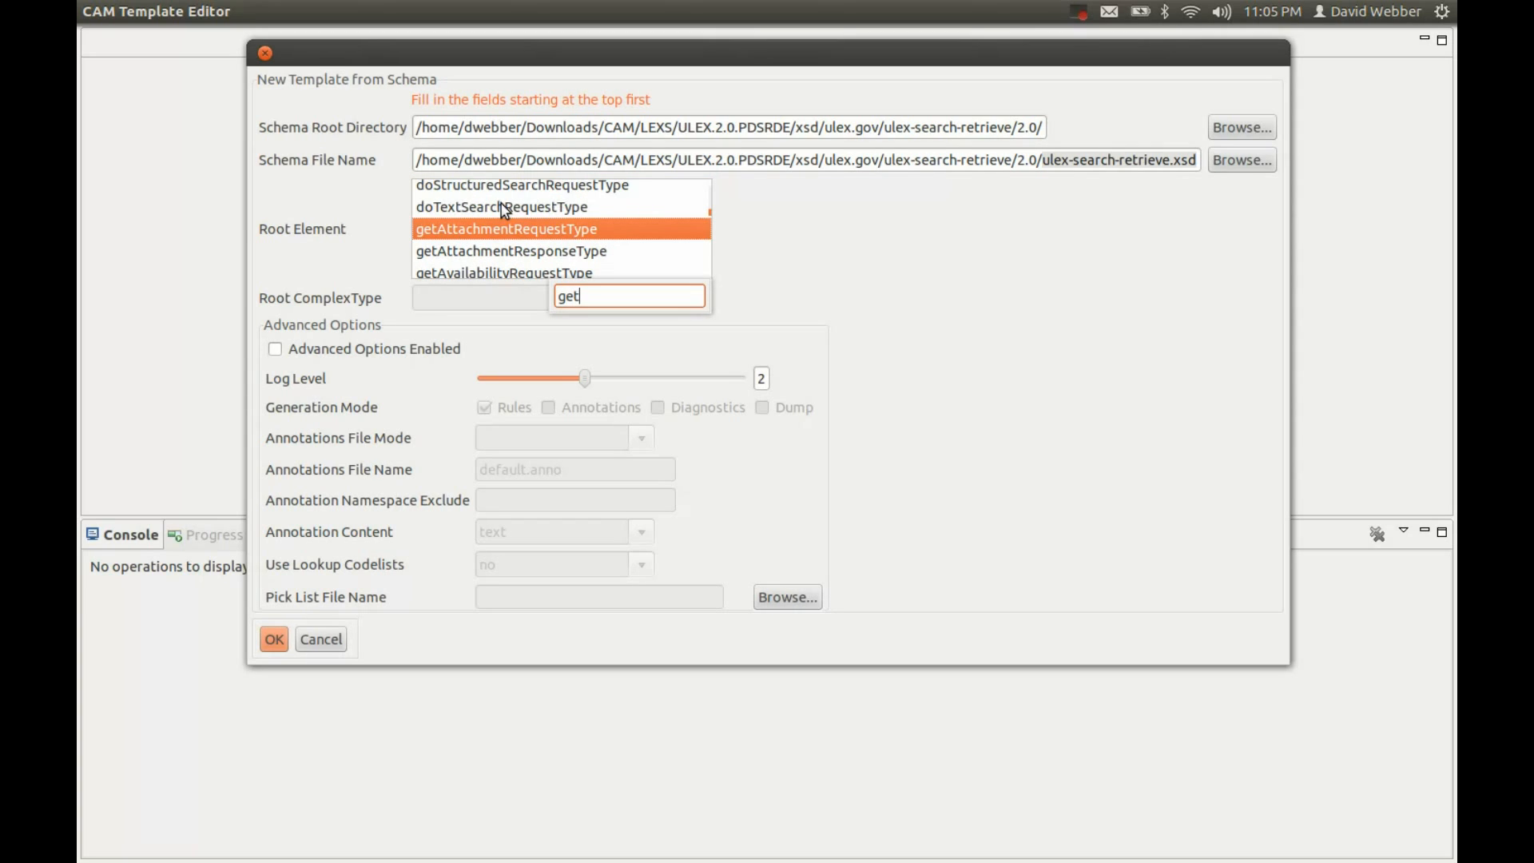
click(508, 233)
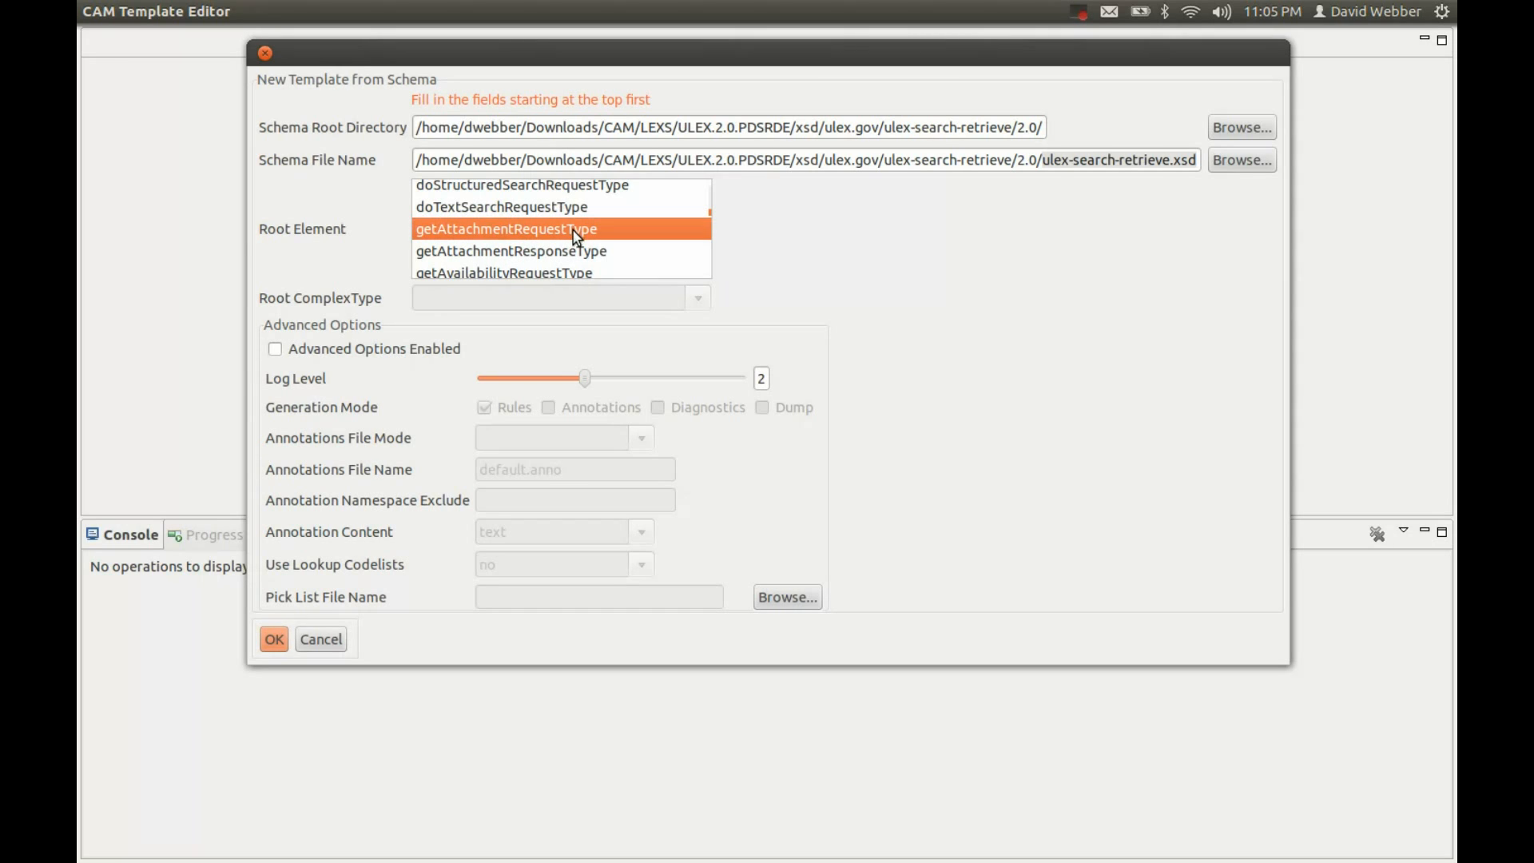
key(Down)
key(Down)
key(Down)
key(Down)
key(Down)
key(Down)
key(Down)
key(Down)
key(Down)
key(Down)
key(Down)
key(Down)
key(Down)
key(Down)
key(Down)
key(Down)
key(Down)
key(Down)
key(Down)
key(Down)
key(Down)
key(Up)
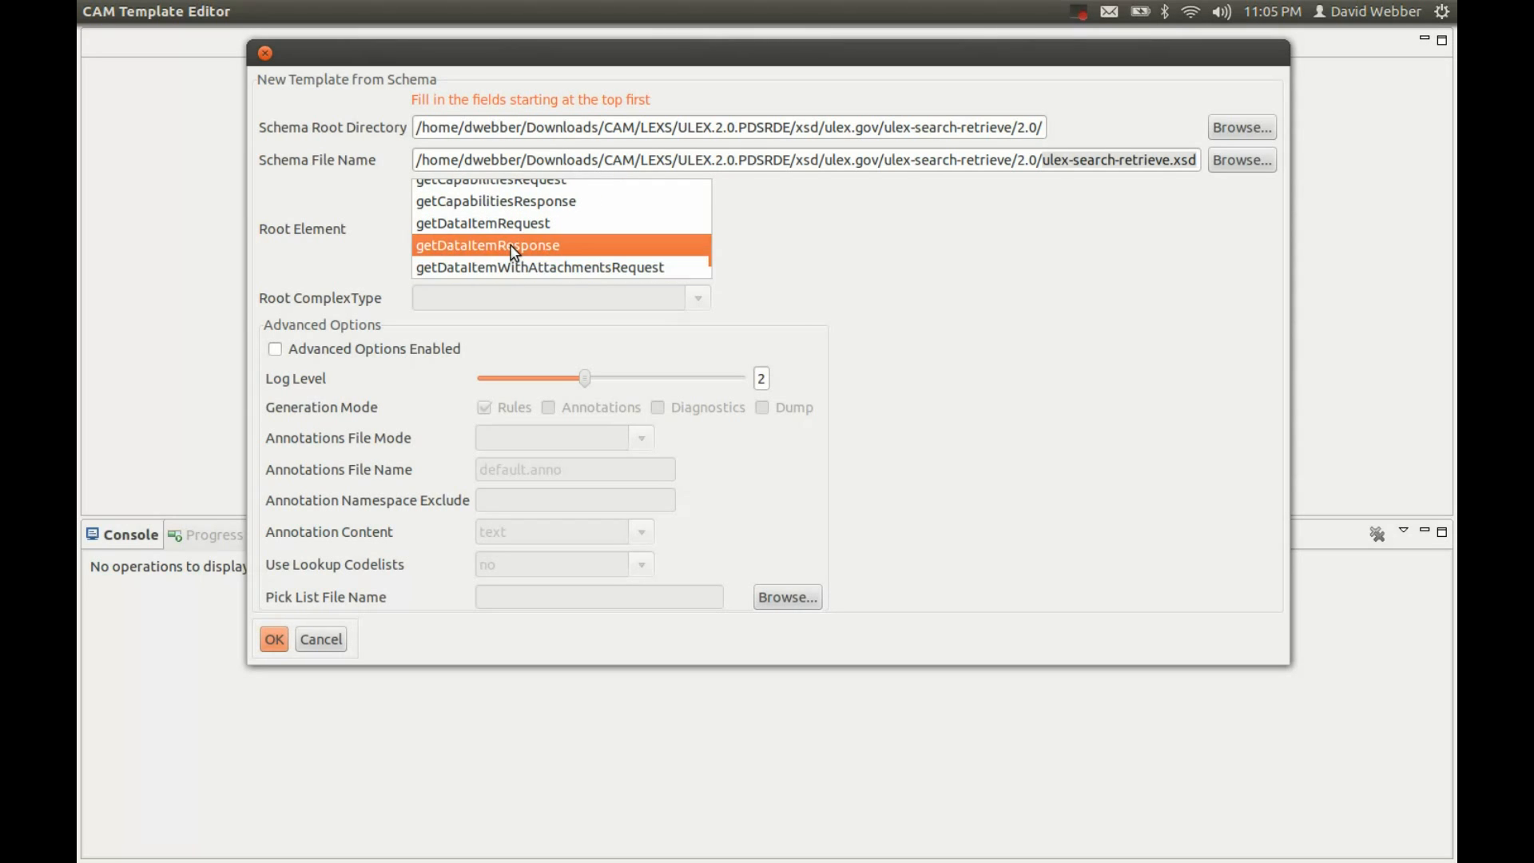
key(Down)
key(Down)
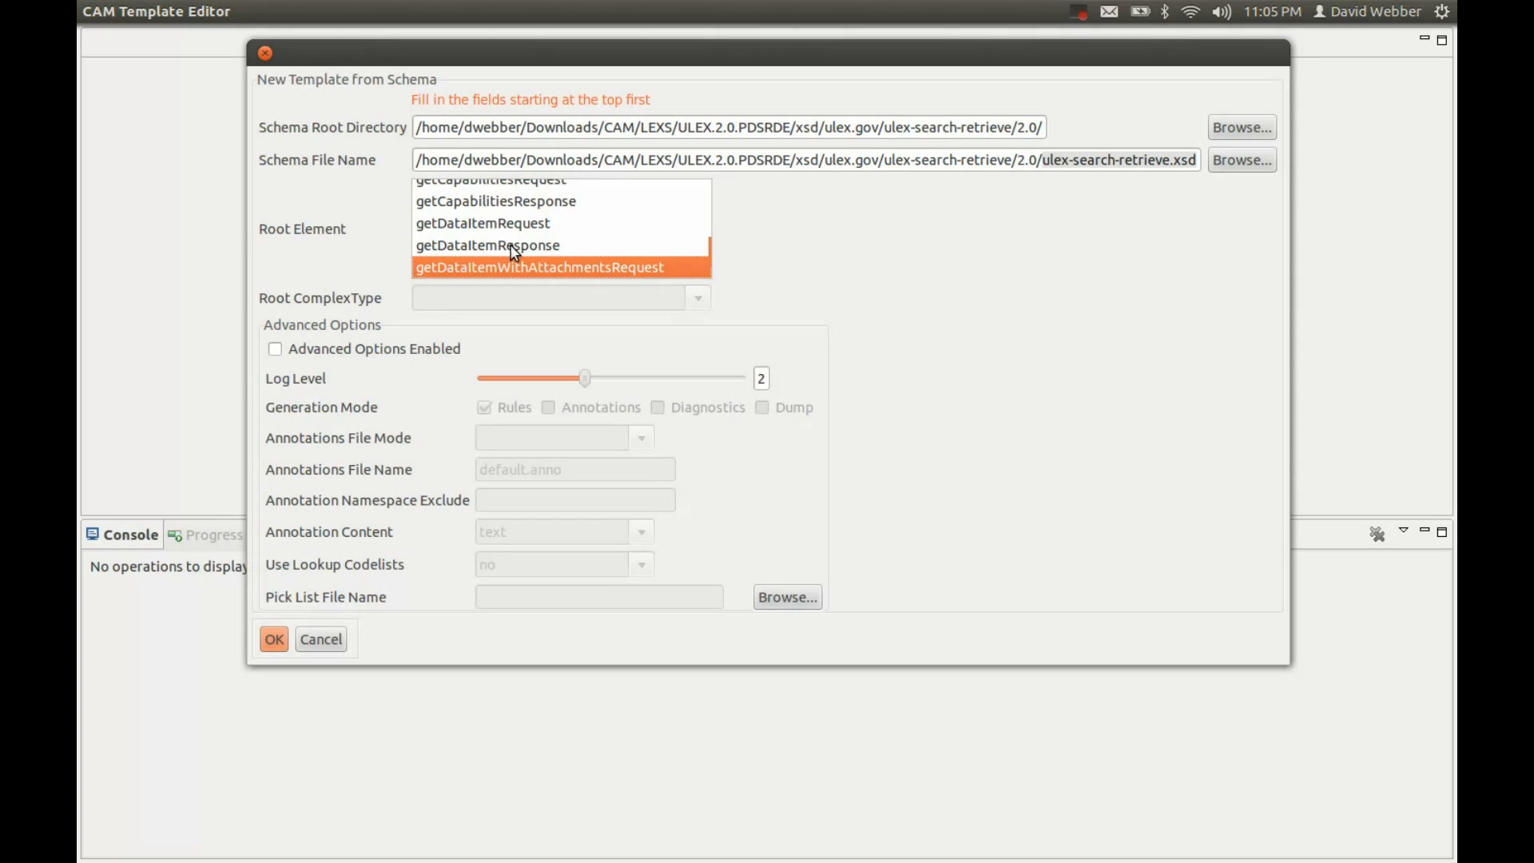
key(Up)
key(Up)
key(Up)
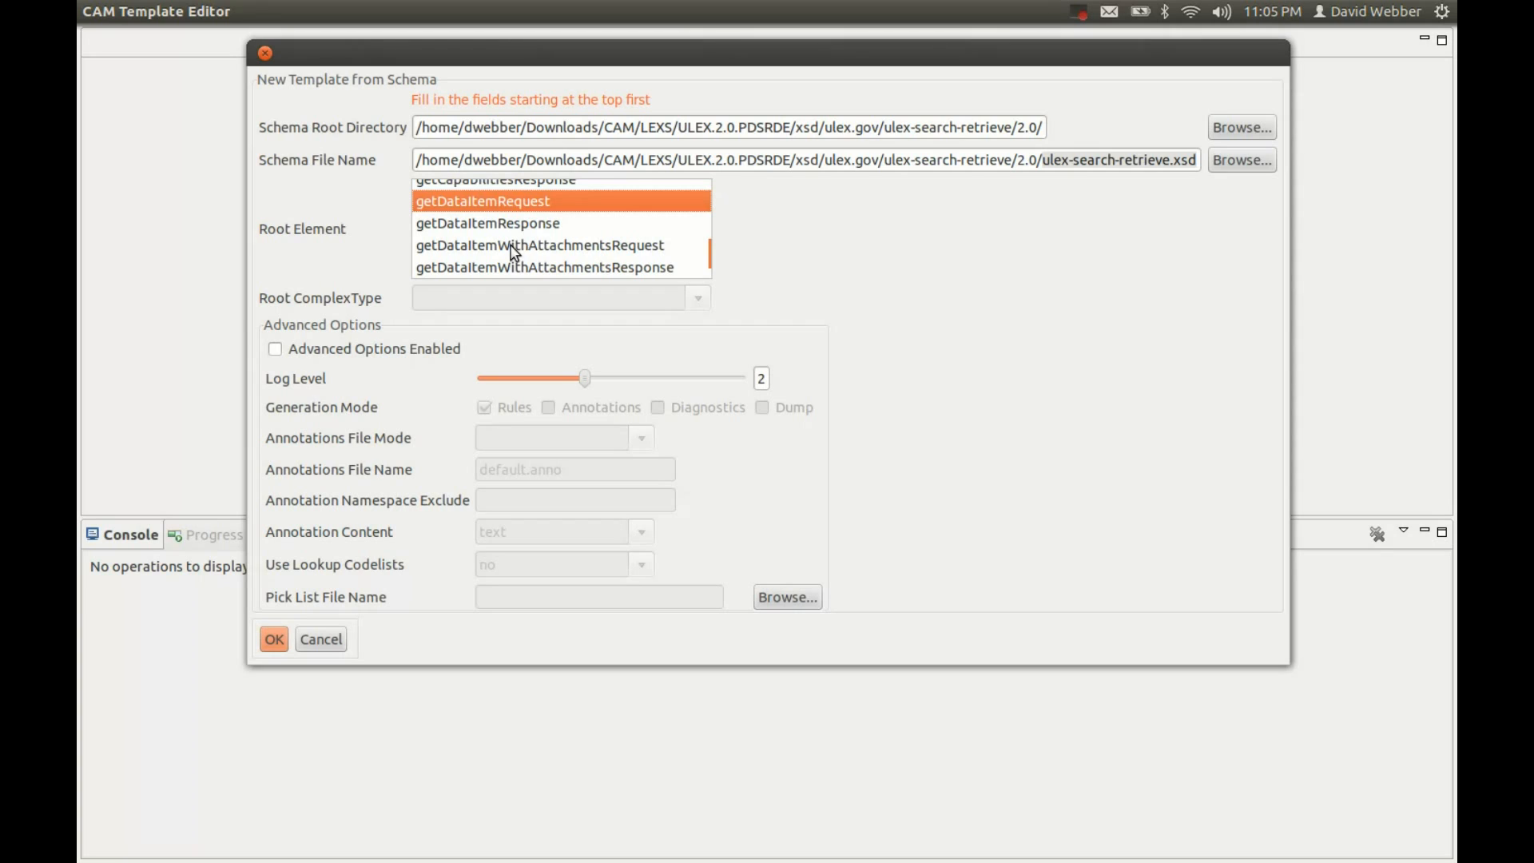
key(Down)
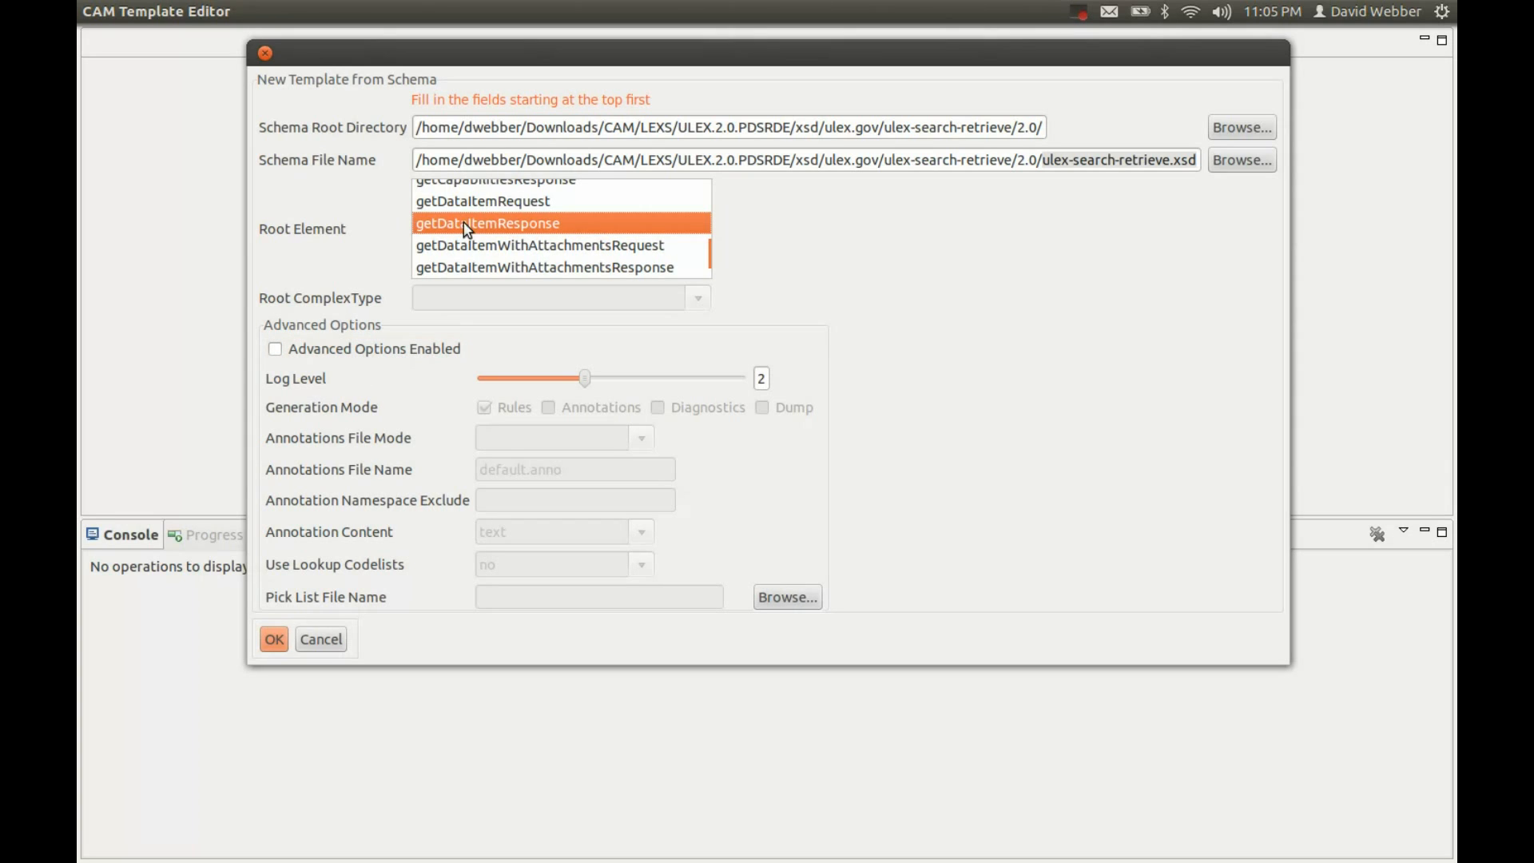
click(271, 639)
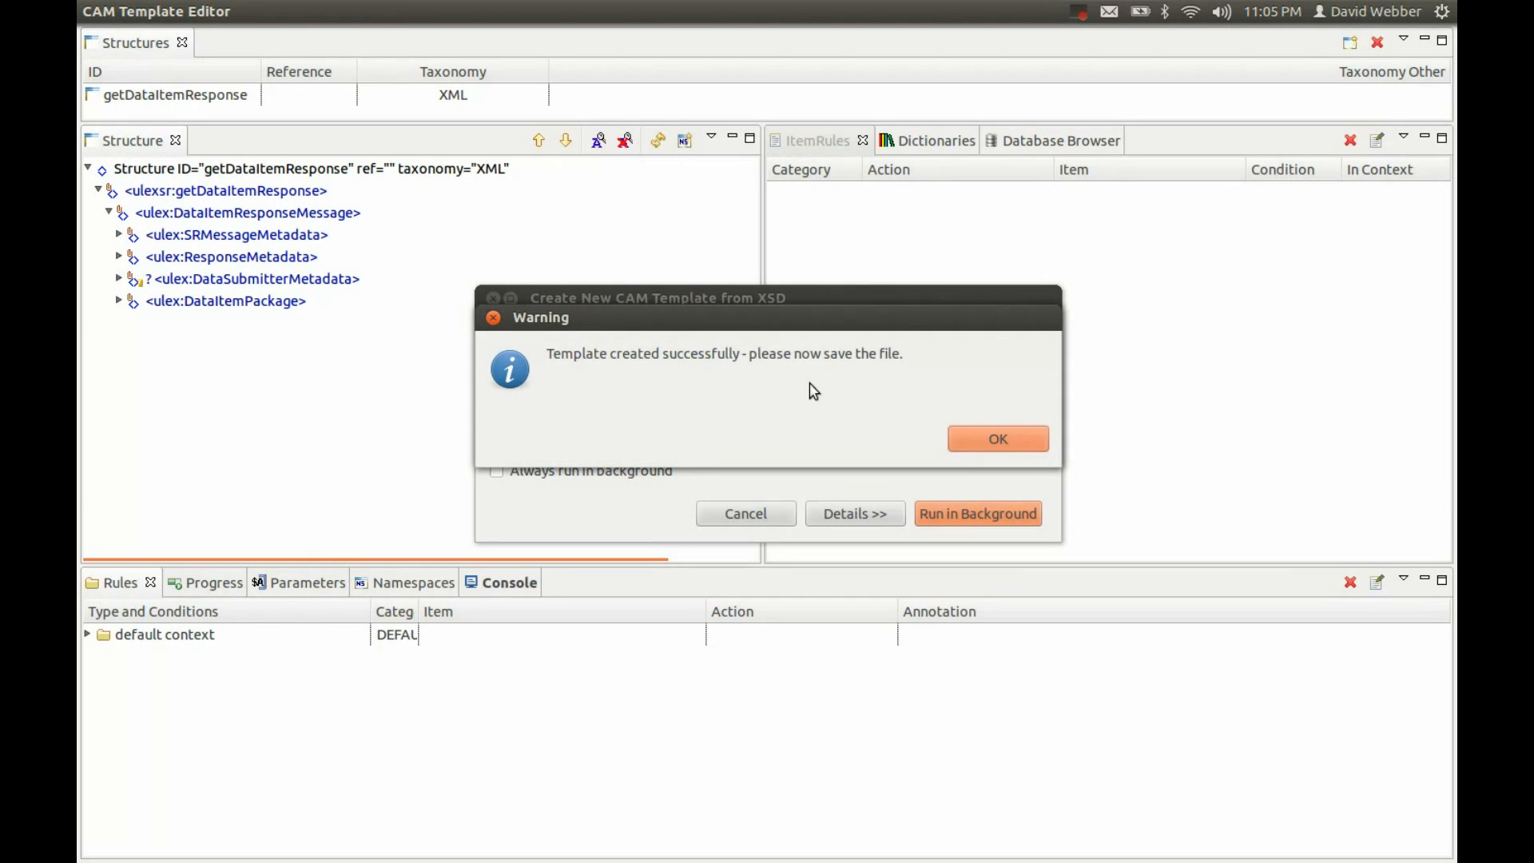
Save the generated template as getDataItemResponse.cam in the LEXS folder, replacing the existing file
click(990, 439)
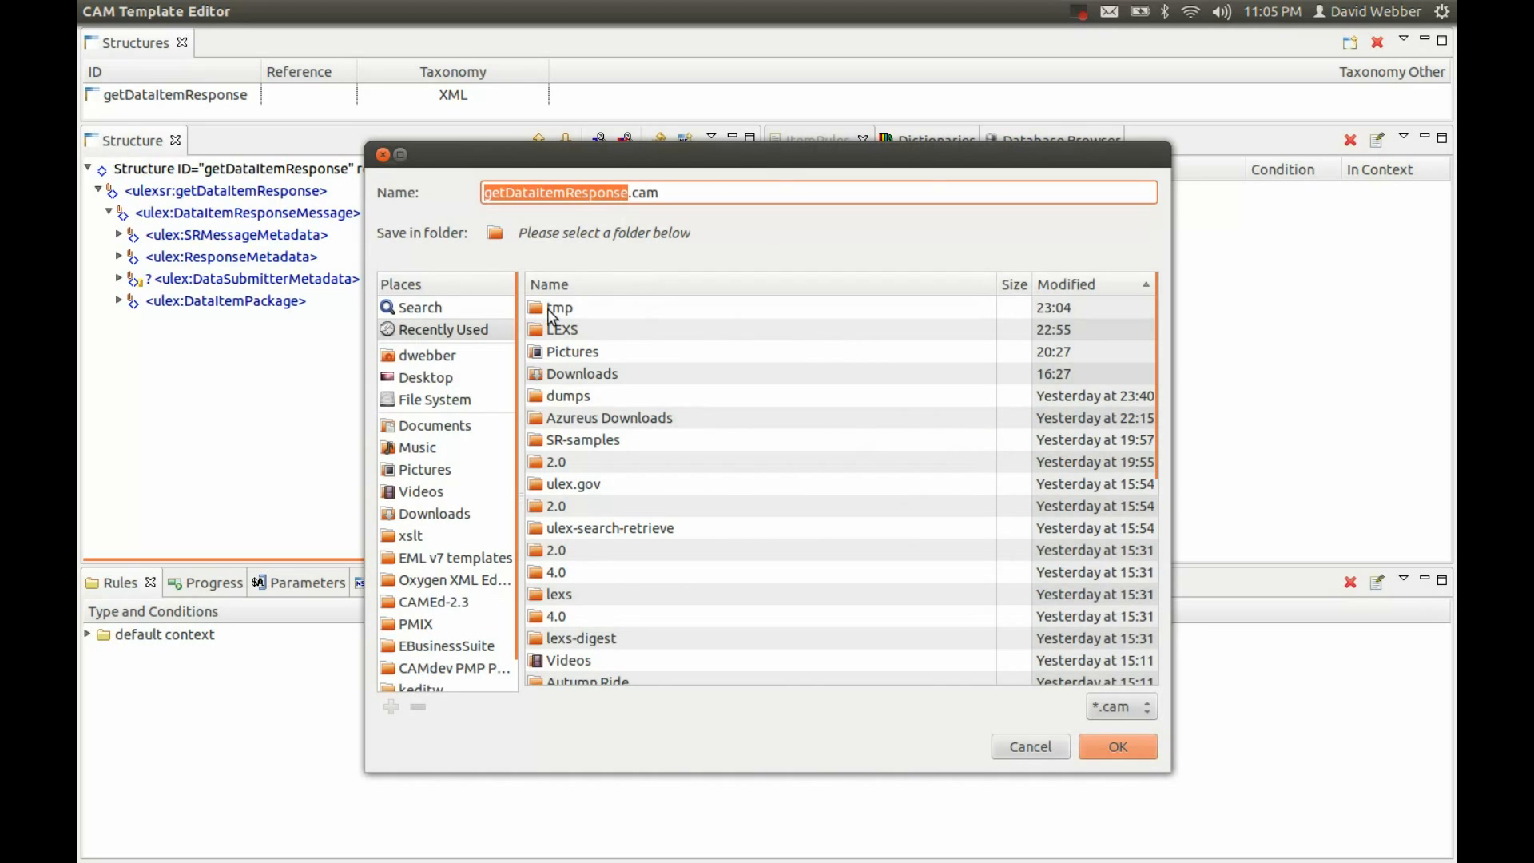
double_click(542, 335)
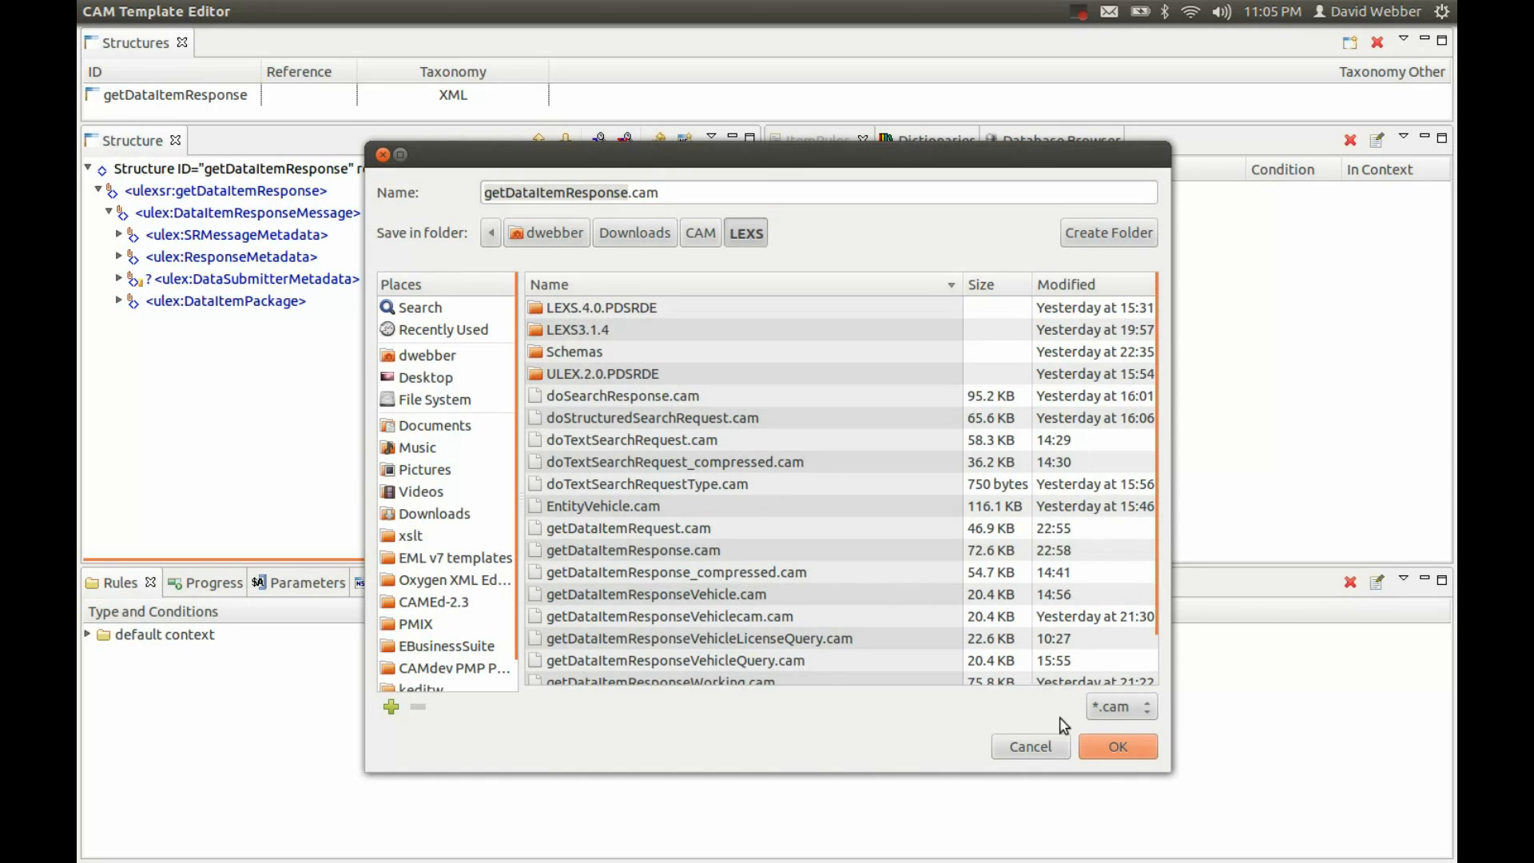
click(1094, 745)
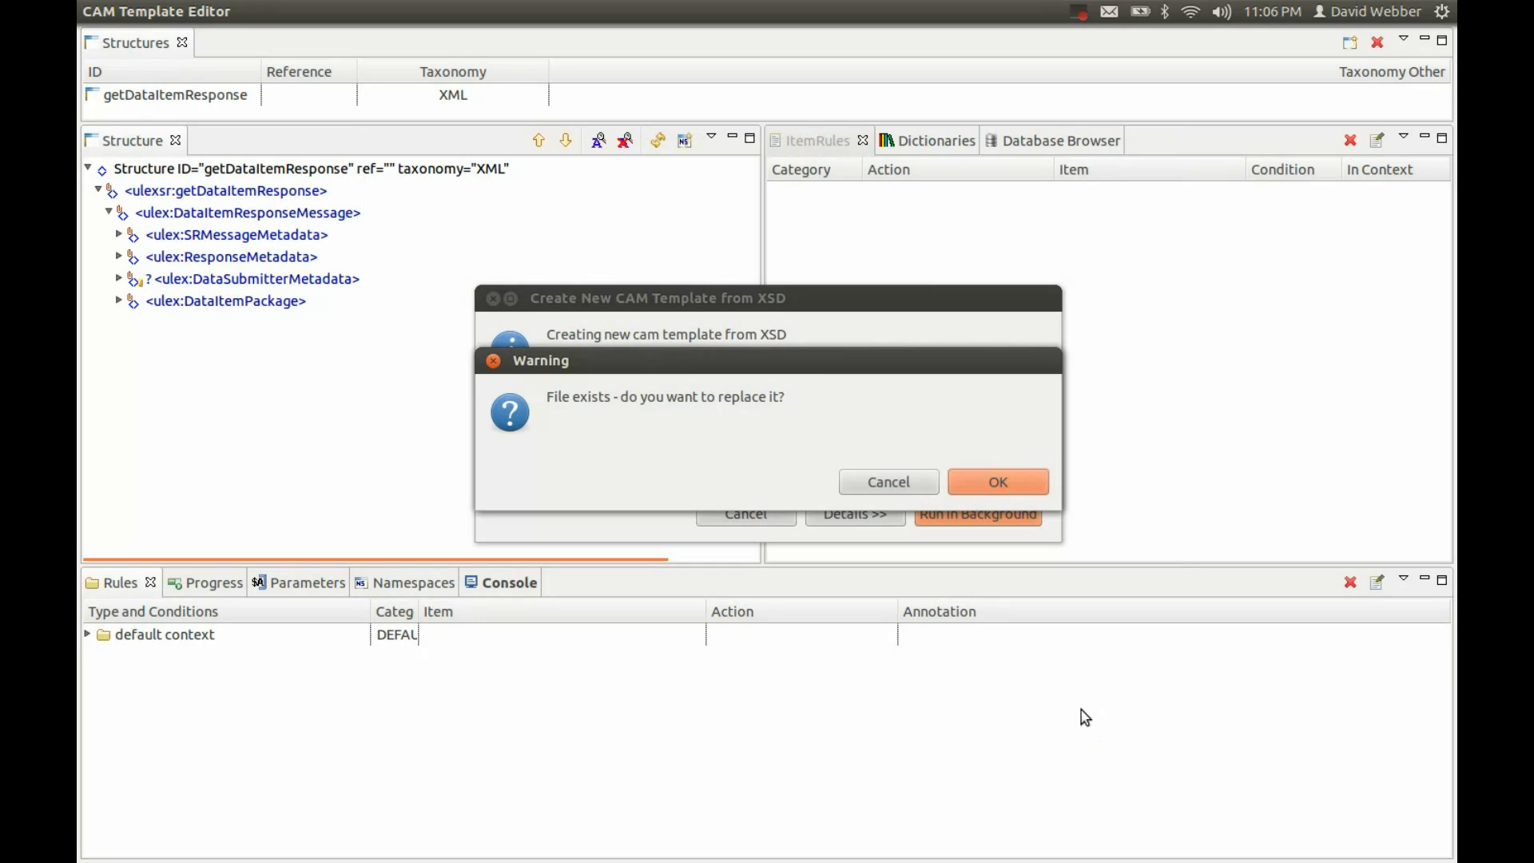
click(976, 476)
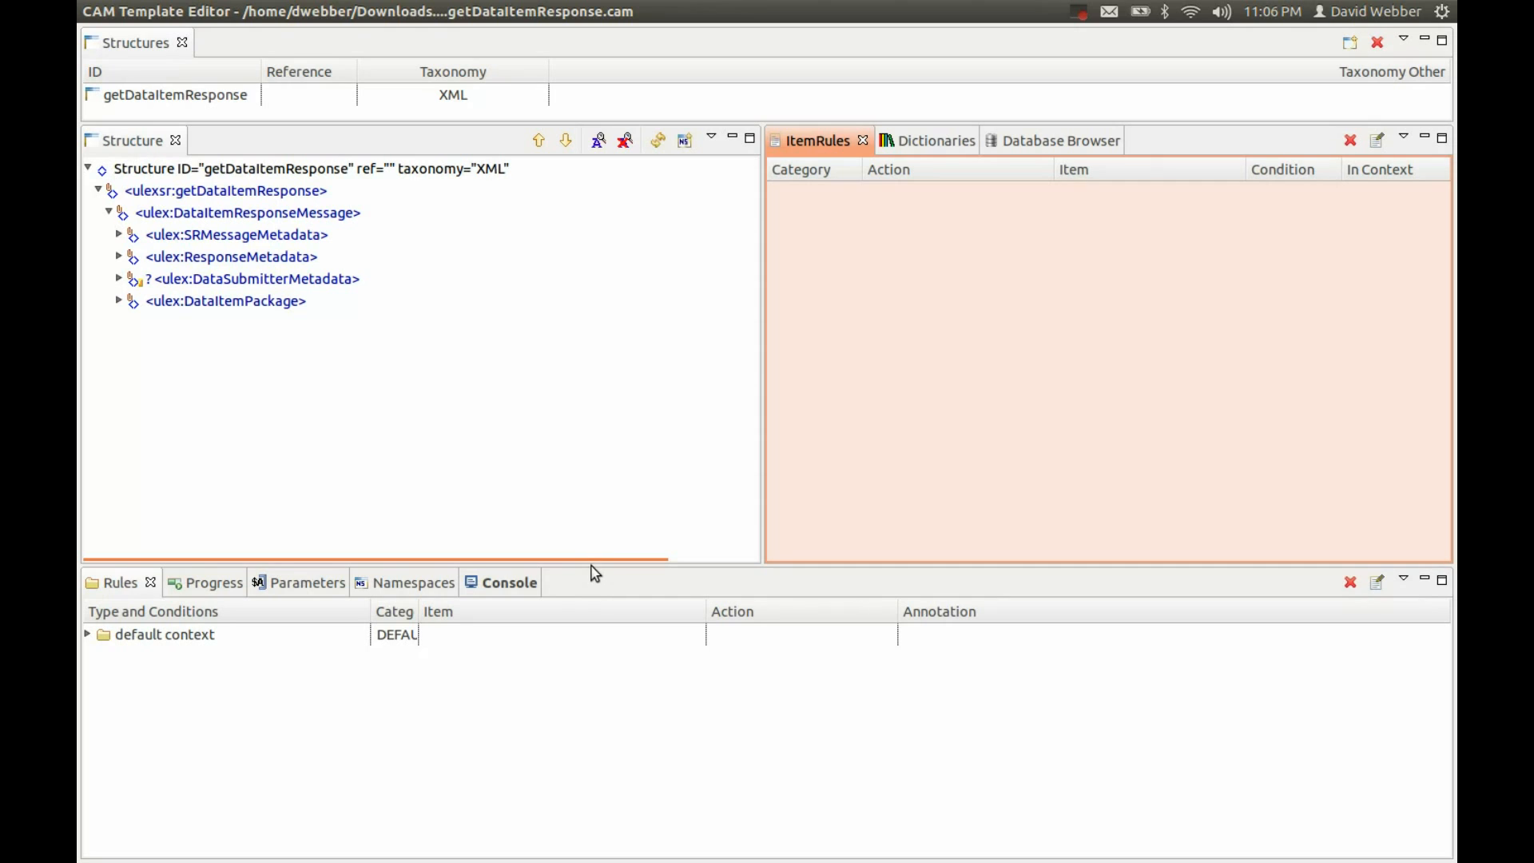
Review the template generation log in the console output, enlarging its area for reading and shrinking it again
drag(592, 565, 589, 379)
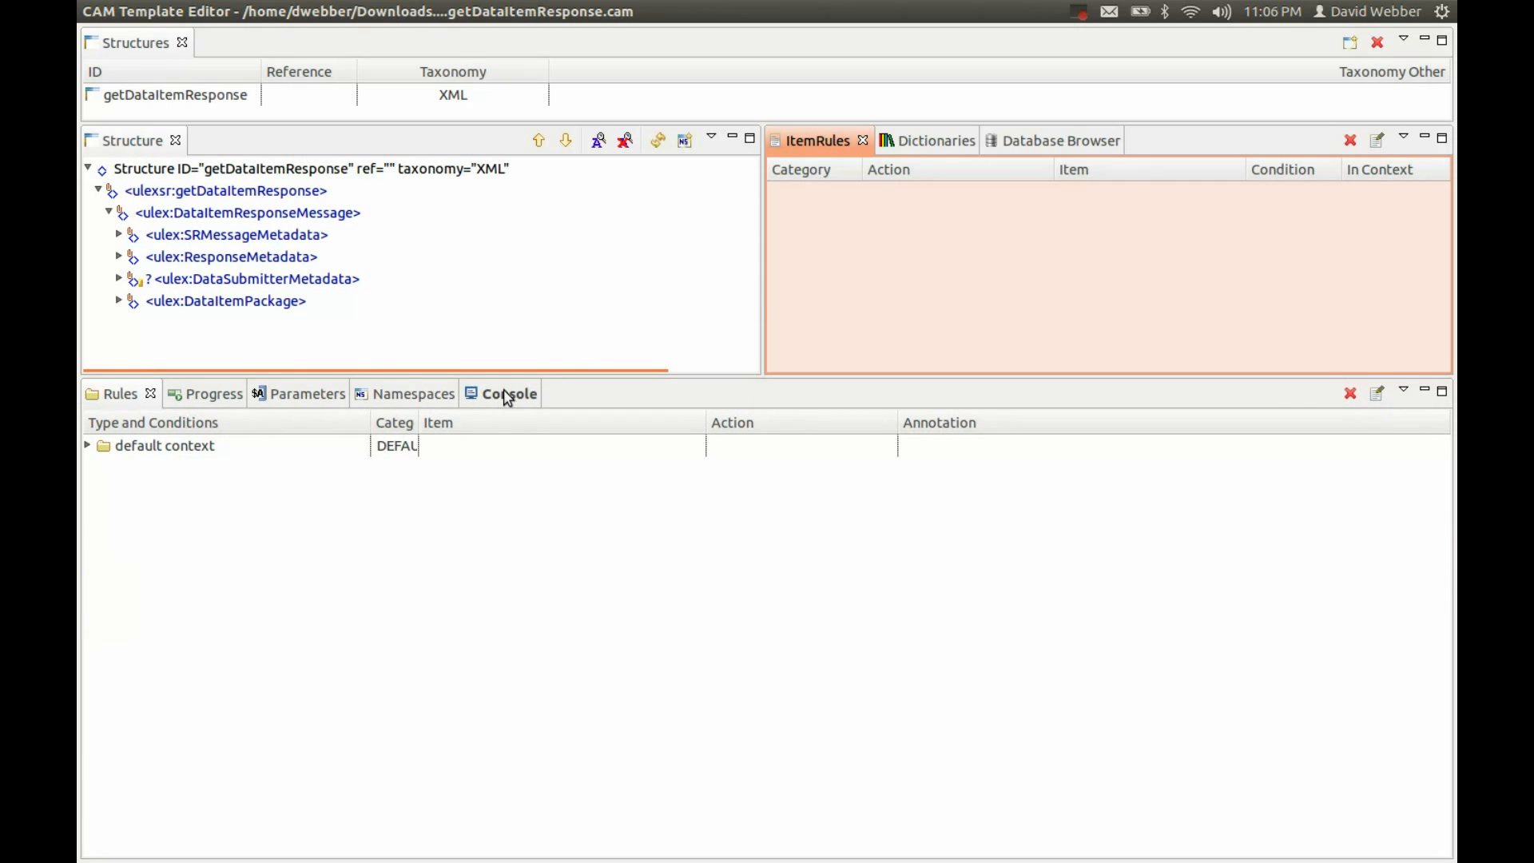
click(502, 393)
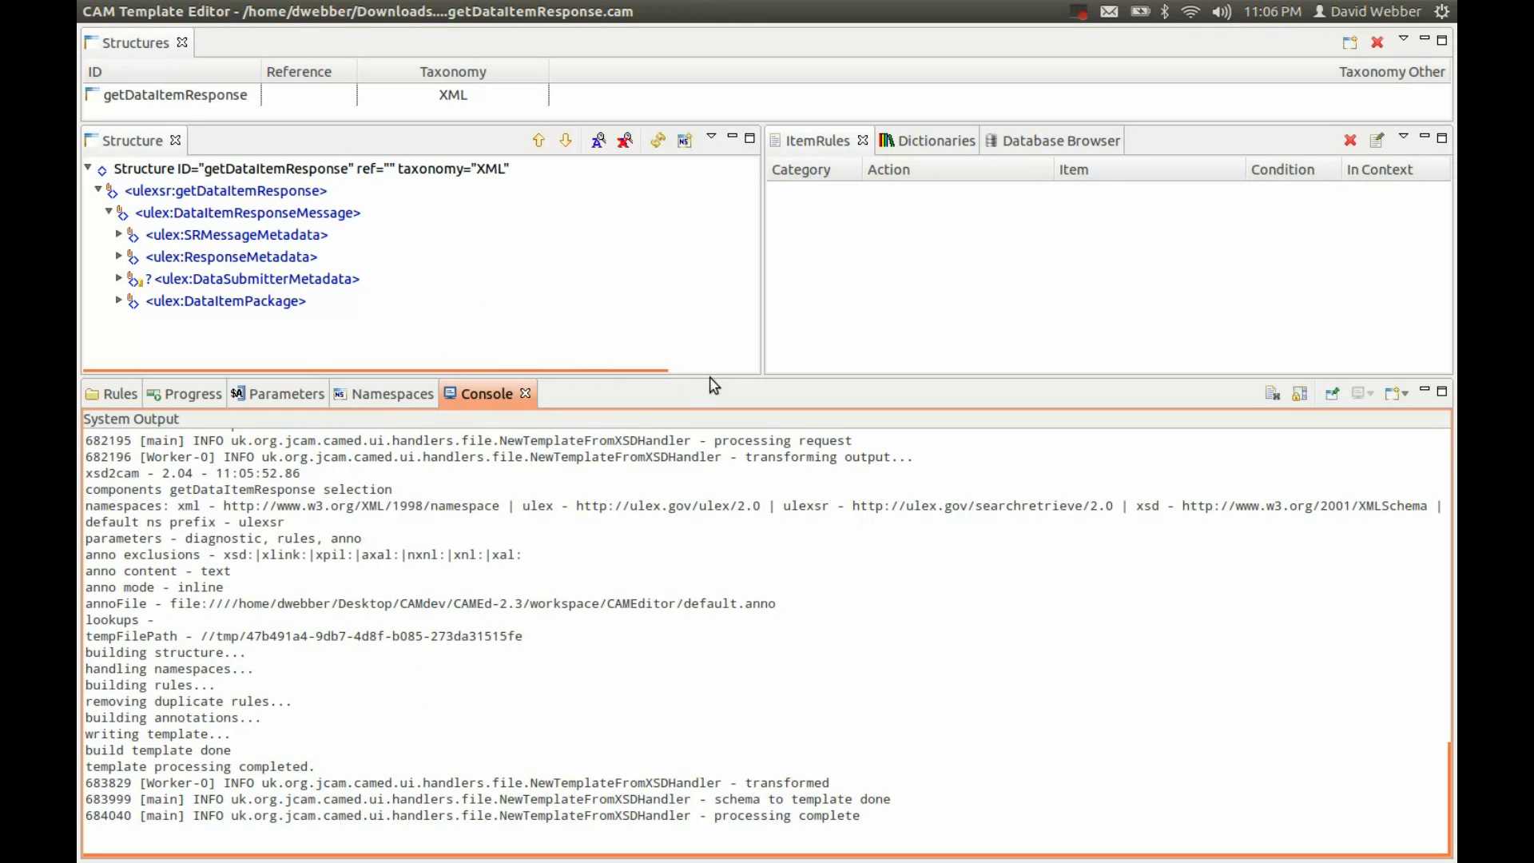
drag(711, 382, 675, 621)
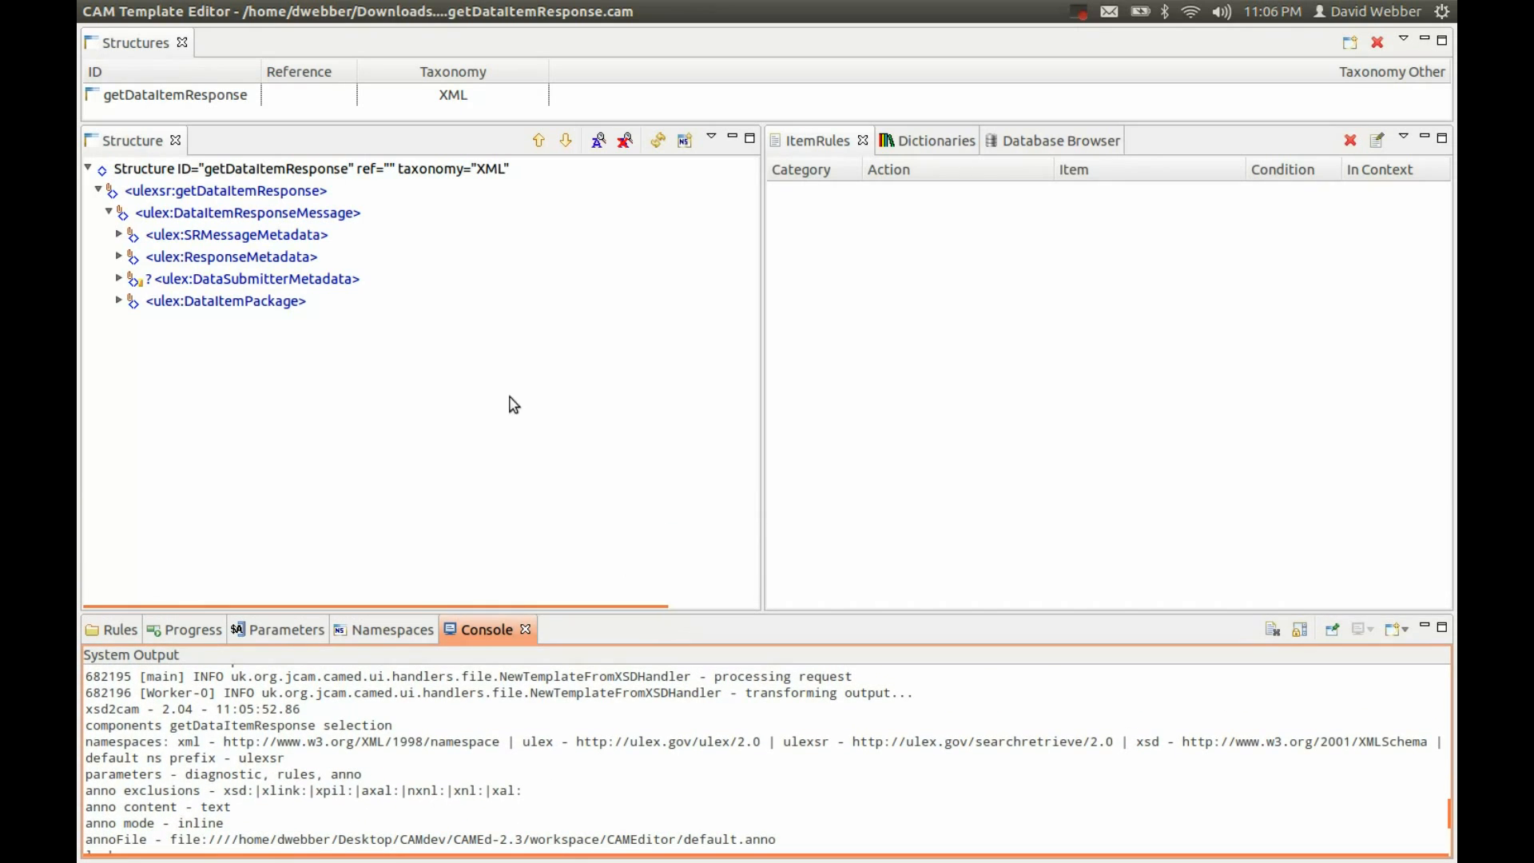
Expand all children of the getDataItemResponse structure's root node
click(275, 171)
right_click(275, 171)
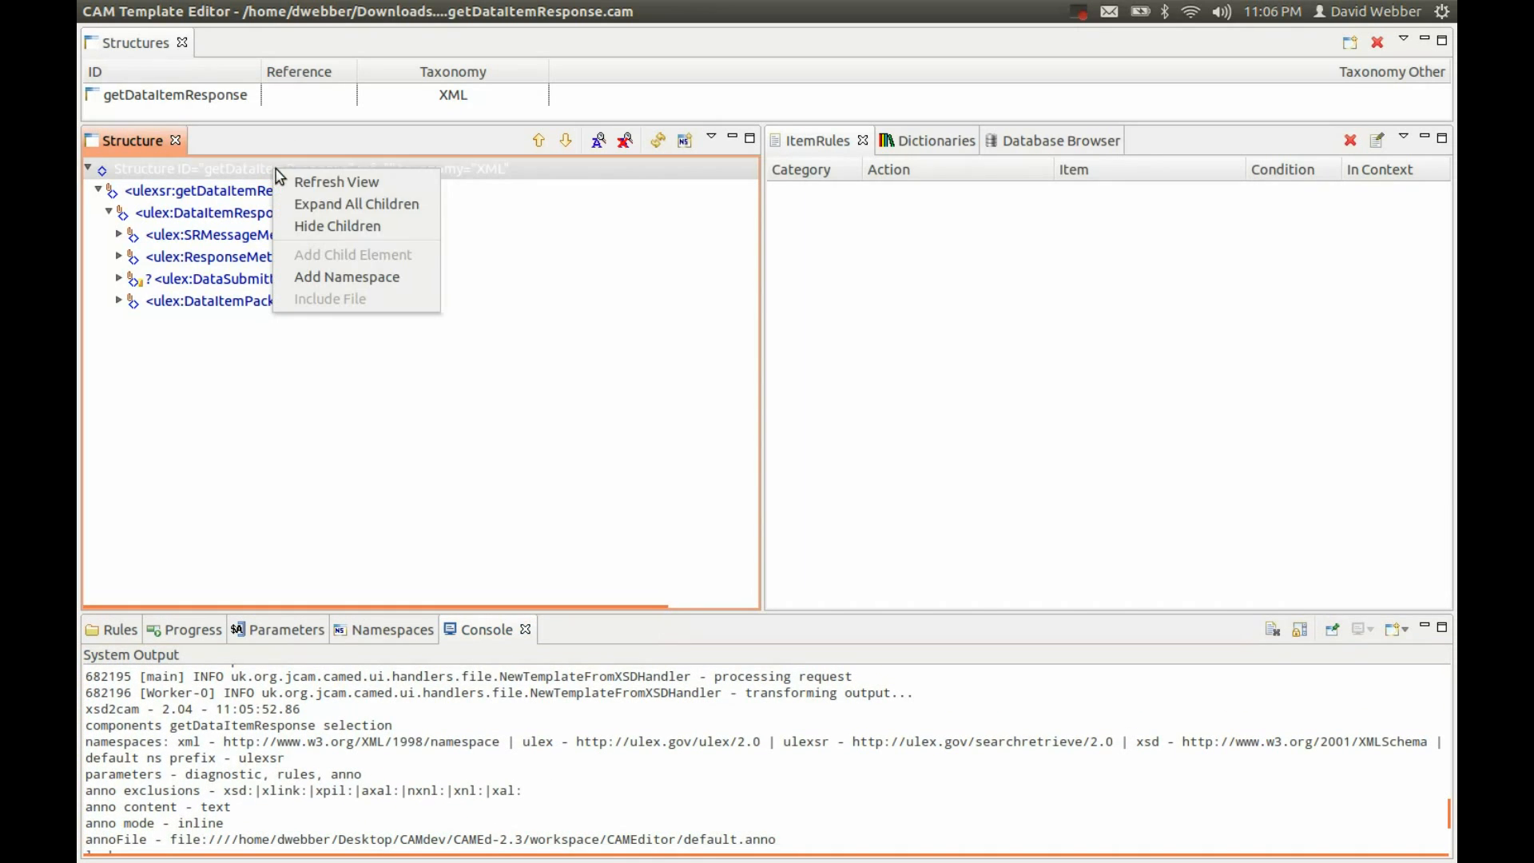
click(302, 204)
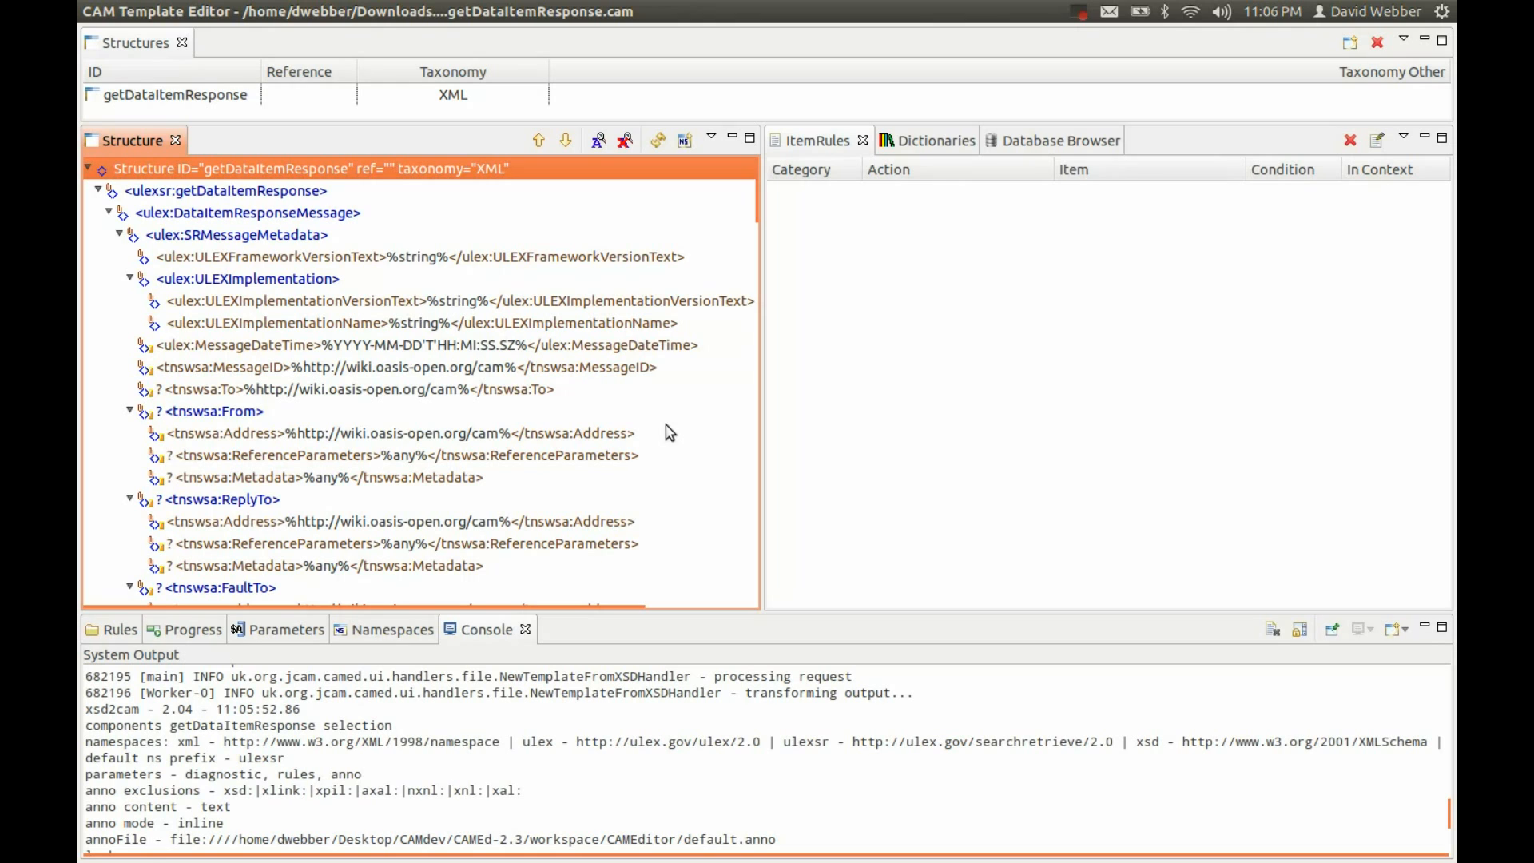
Switch to structures.xsd in gedit, examine the commented-out attributes of AugmentationType and ComplexObjectType, and return to CAM Template Editor
key(alt+Tab)
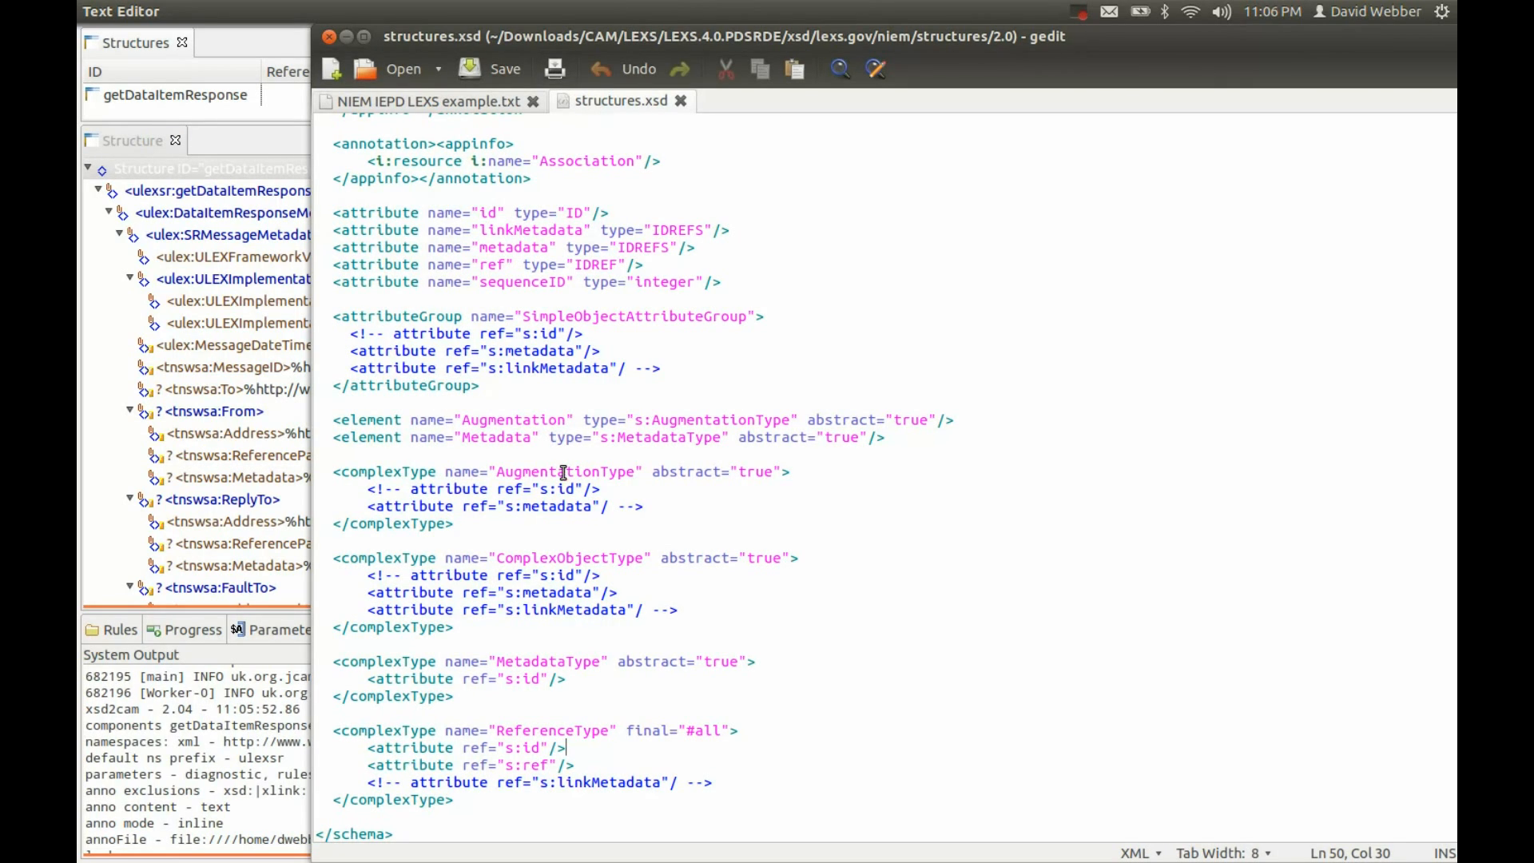
drag(368, 487, 690, 517)
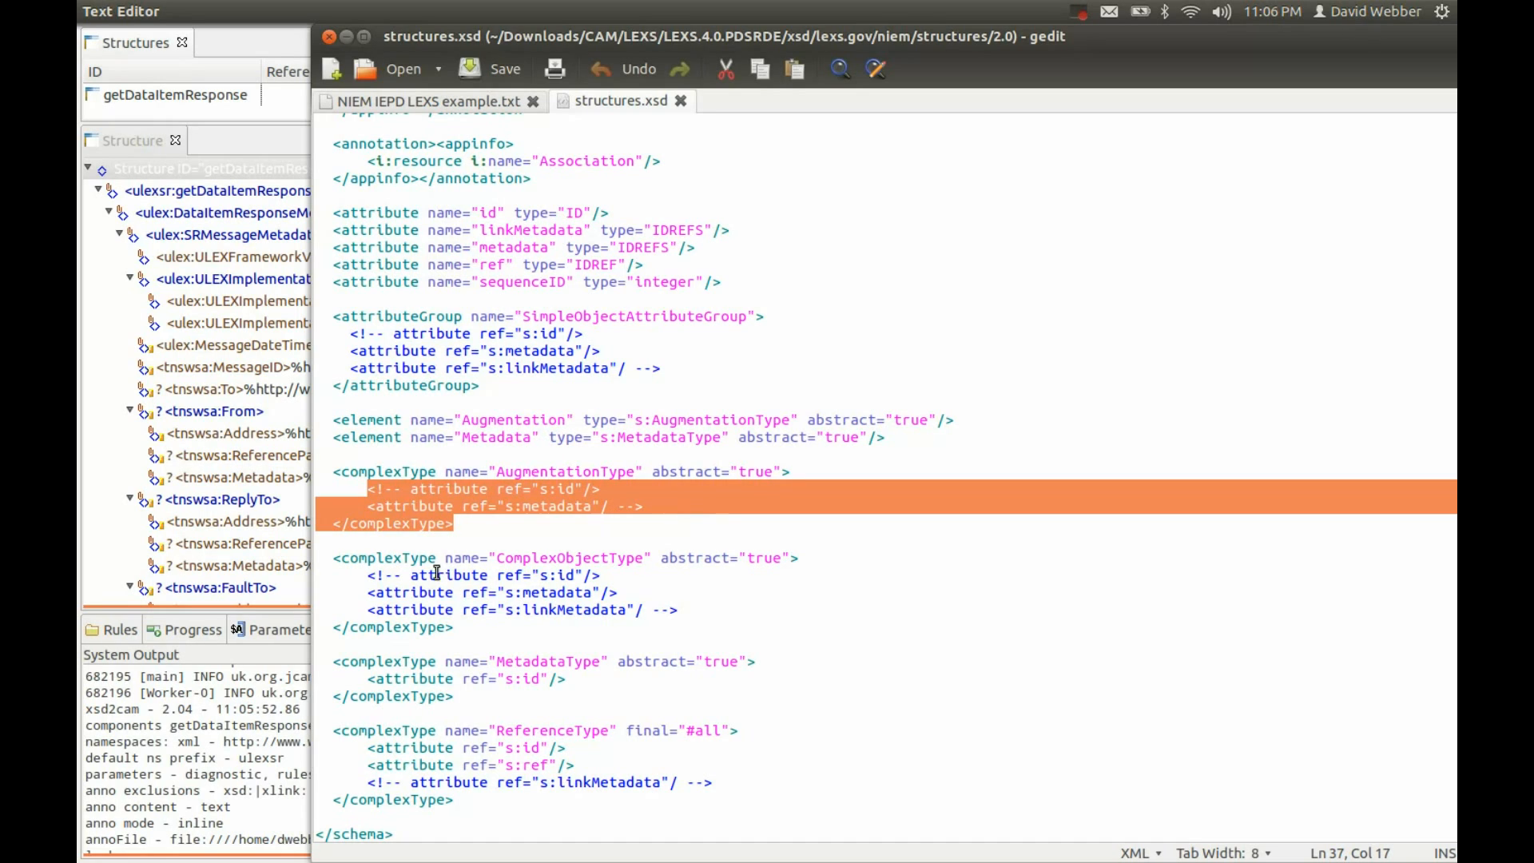
drag(364, 574, 733, 616)
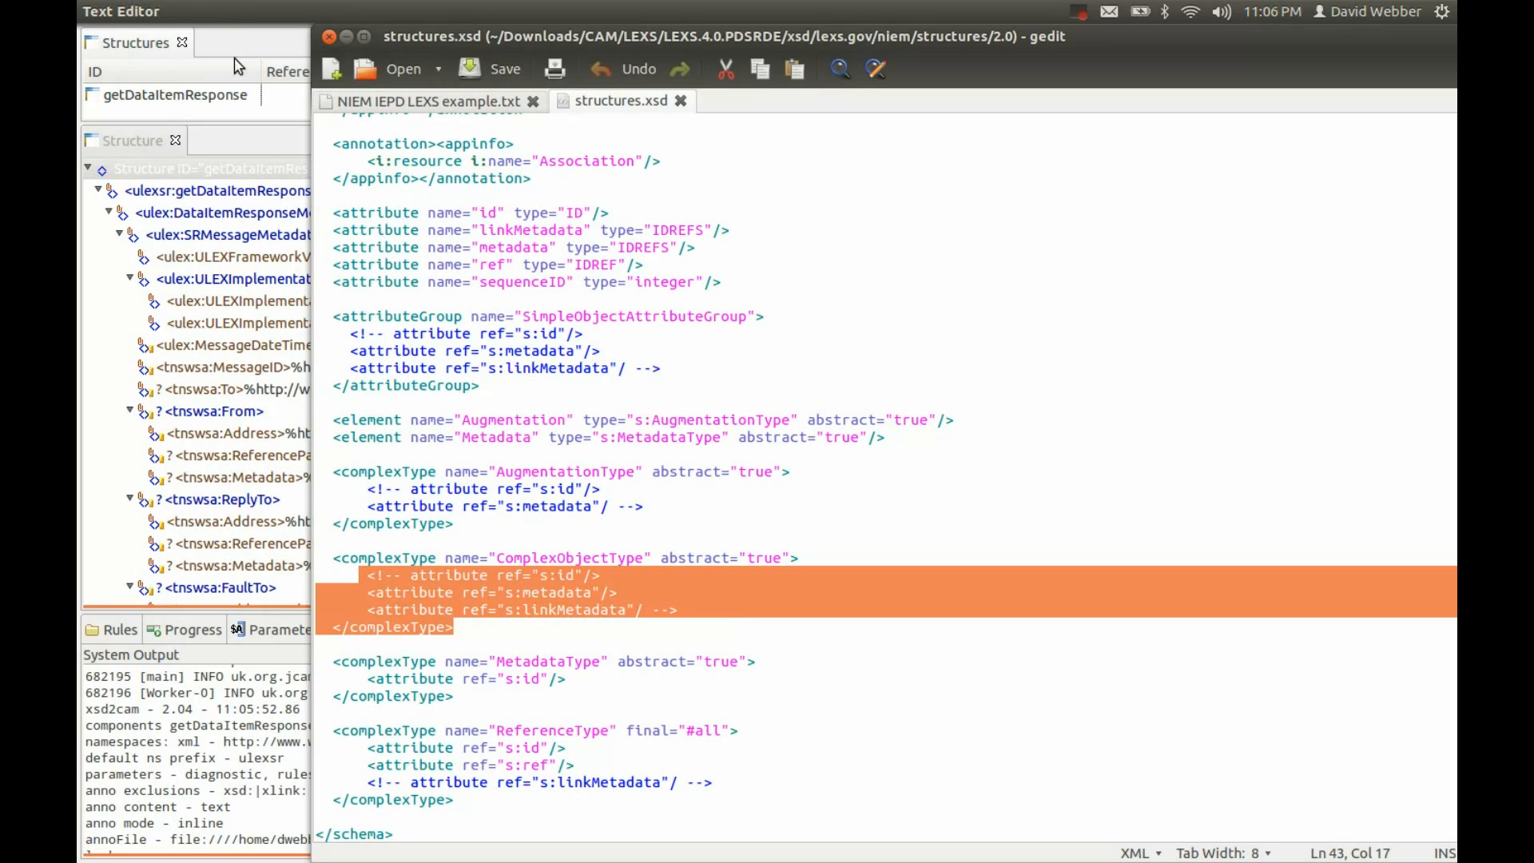
click(228, 37)
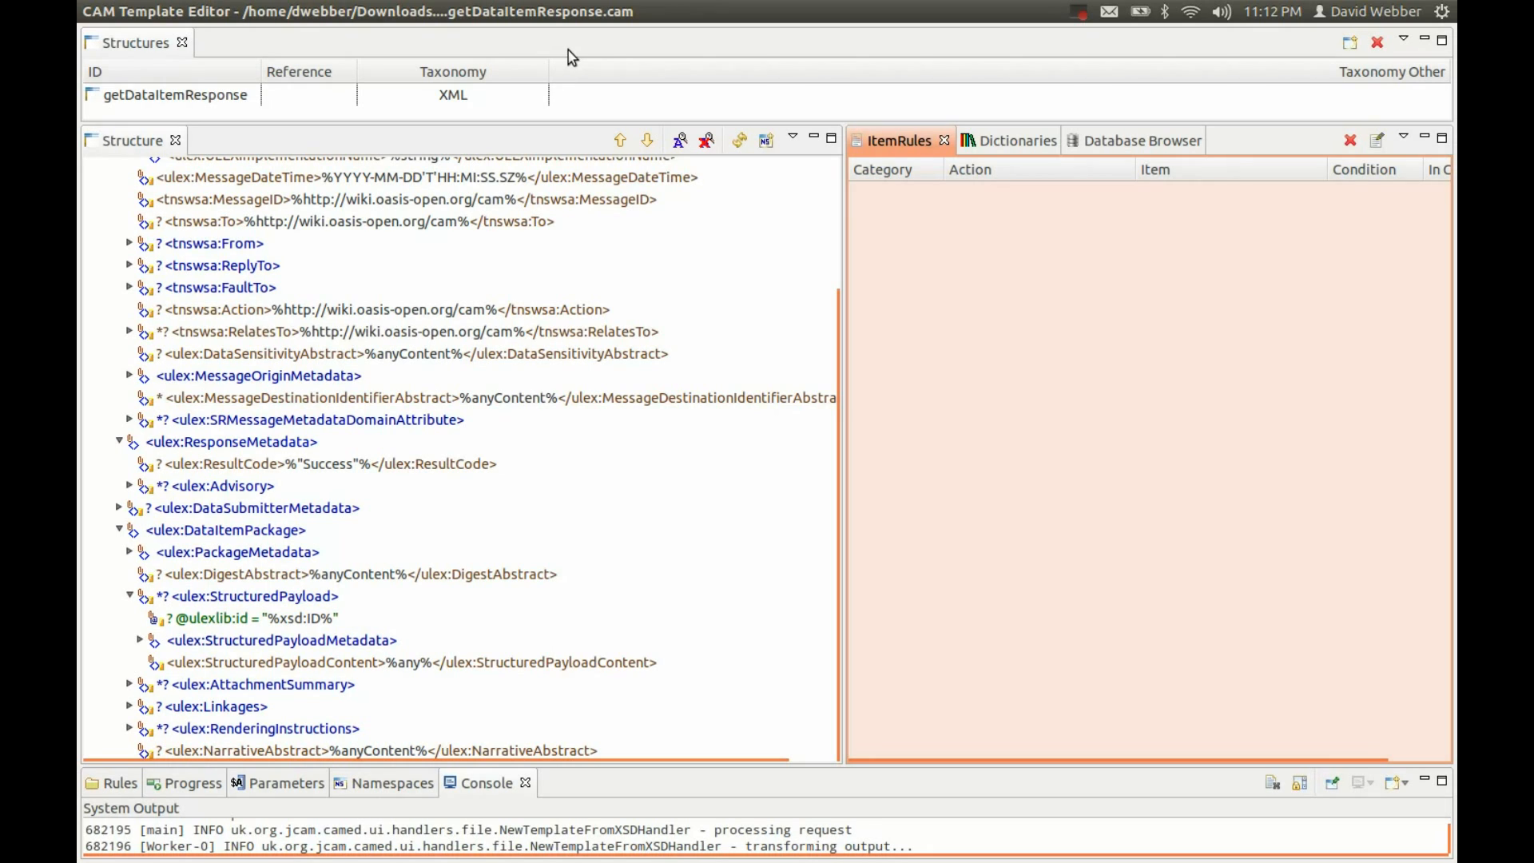
Add an Exclude Tree rule to the ulex:AttachmentSummary element under ulex:DataItemPackage
click(570, 56)
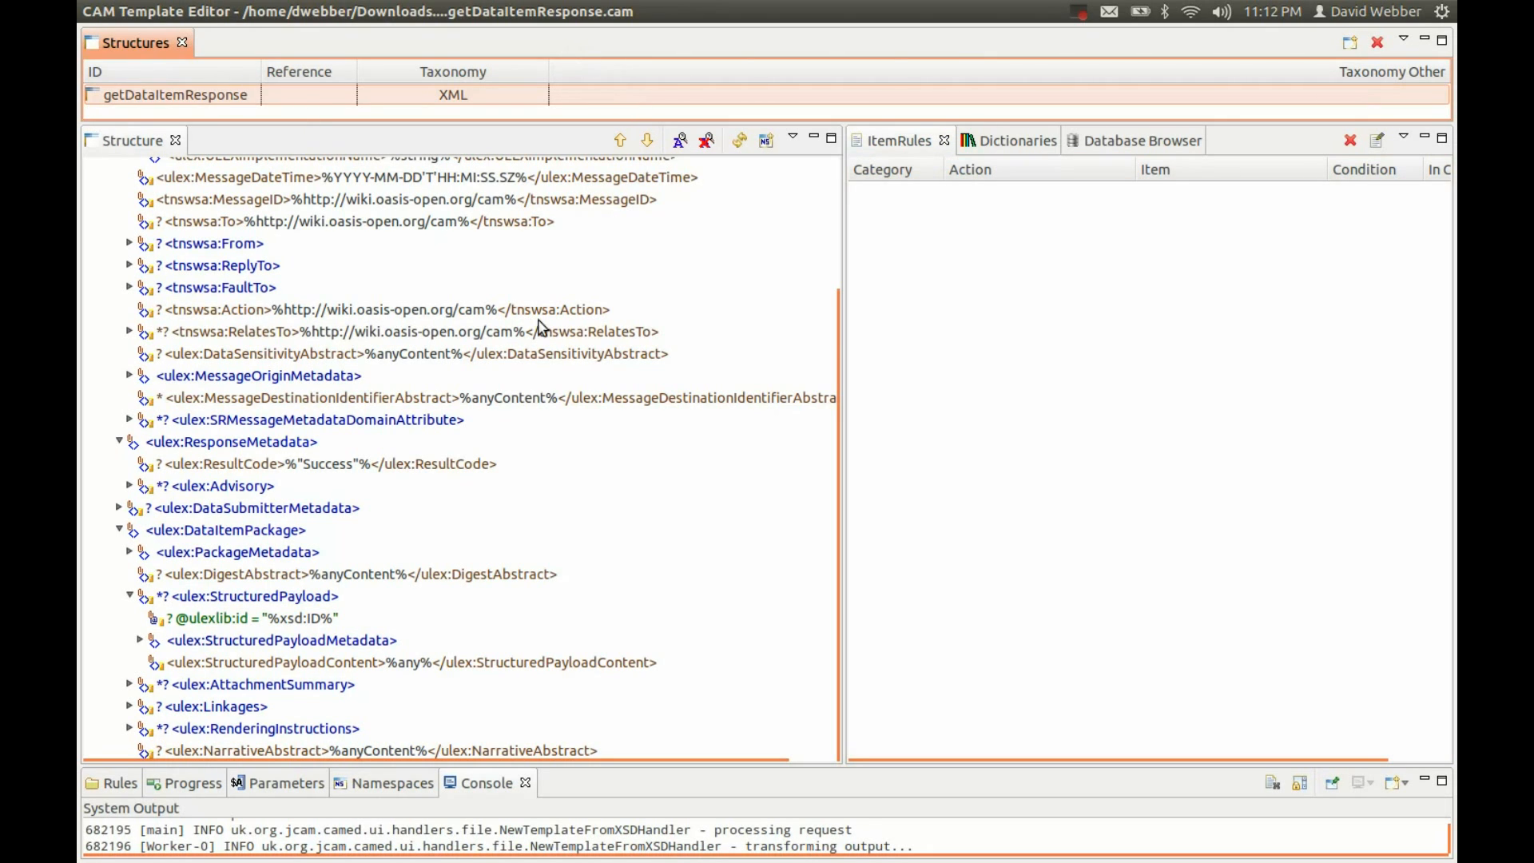
scroll(844, 251, up, 1)
drag(844, 251, 845, 322)
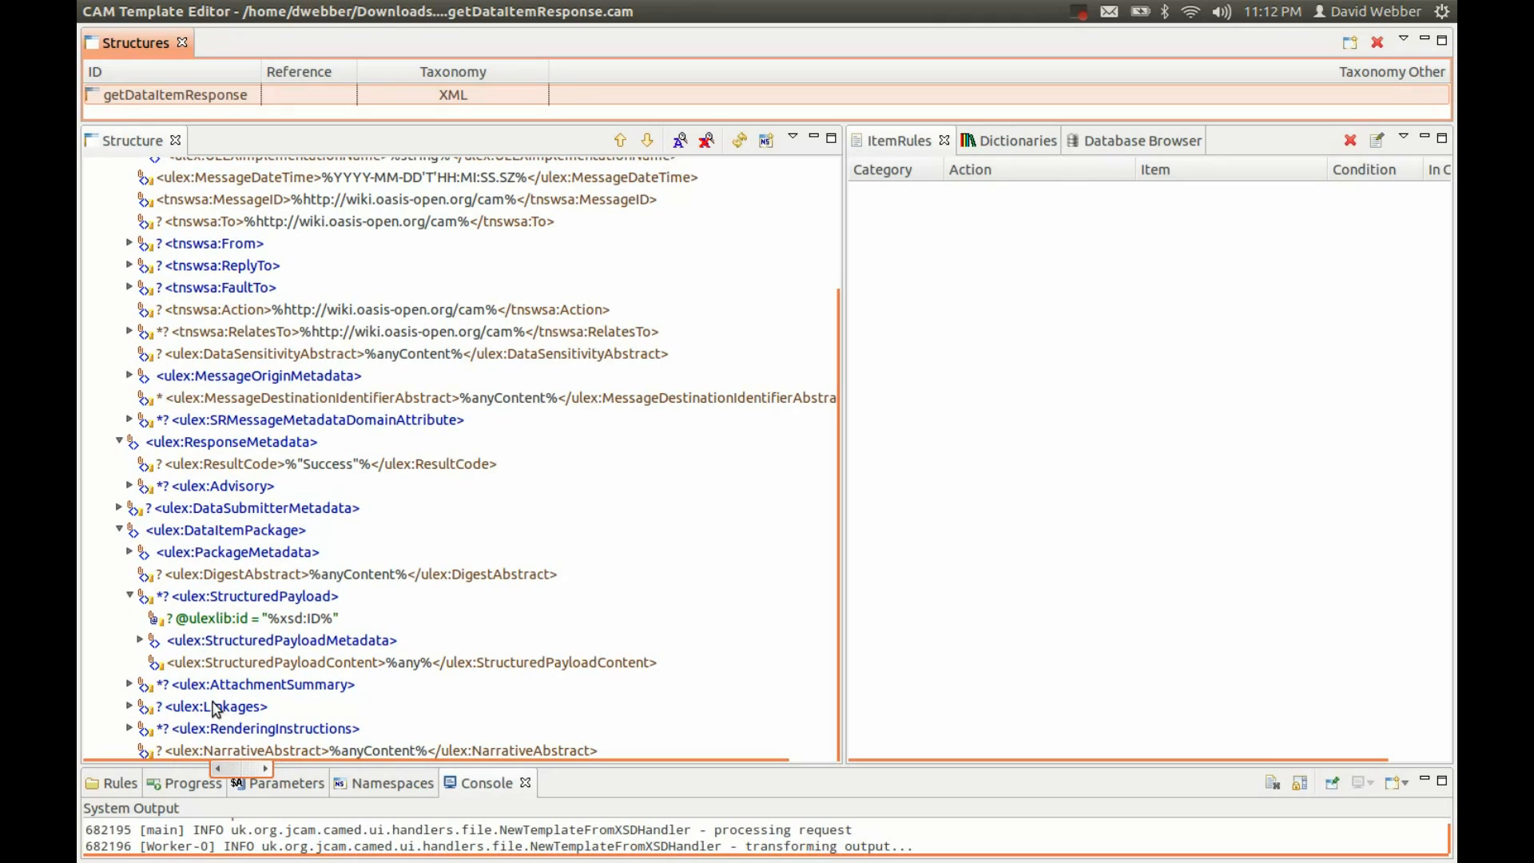
right_click(315, 688)
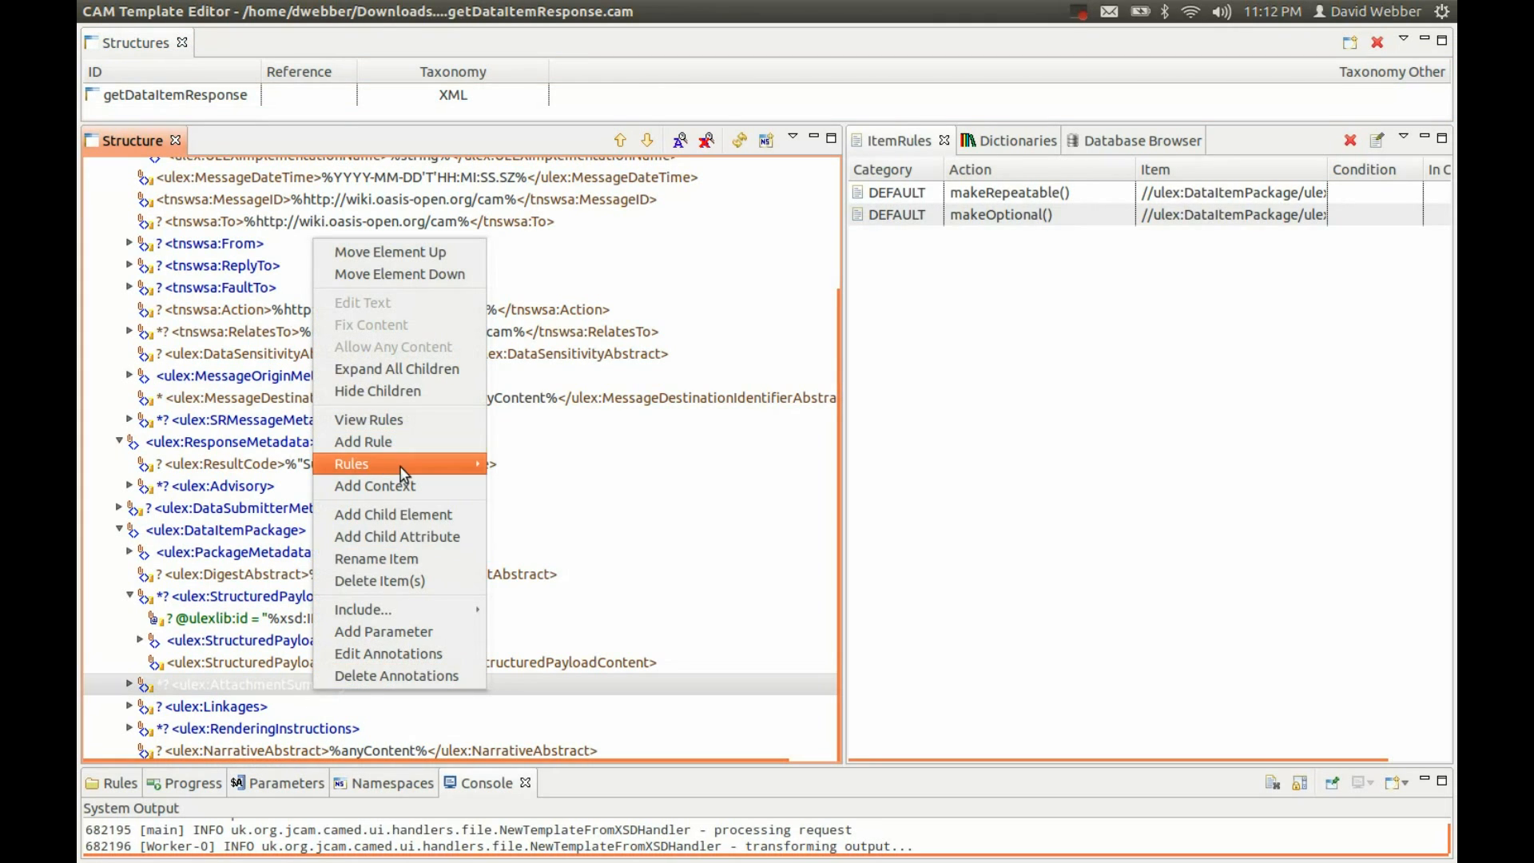
mouse_move(447, 464)
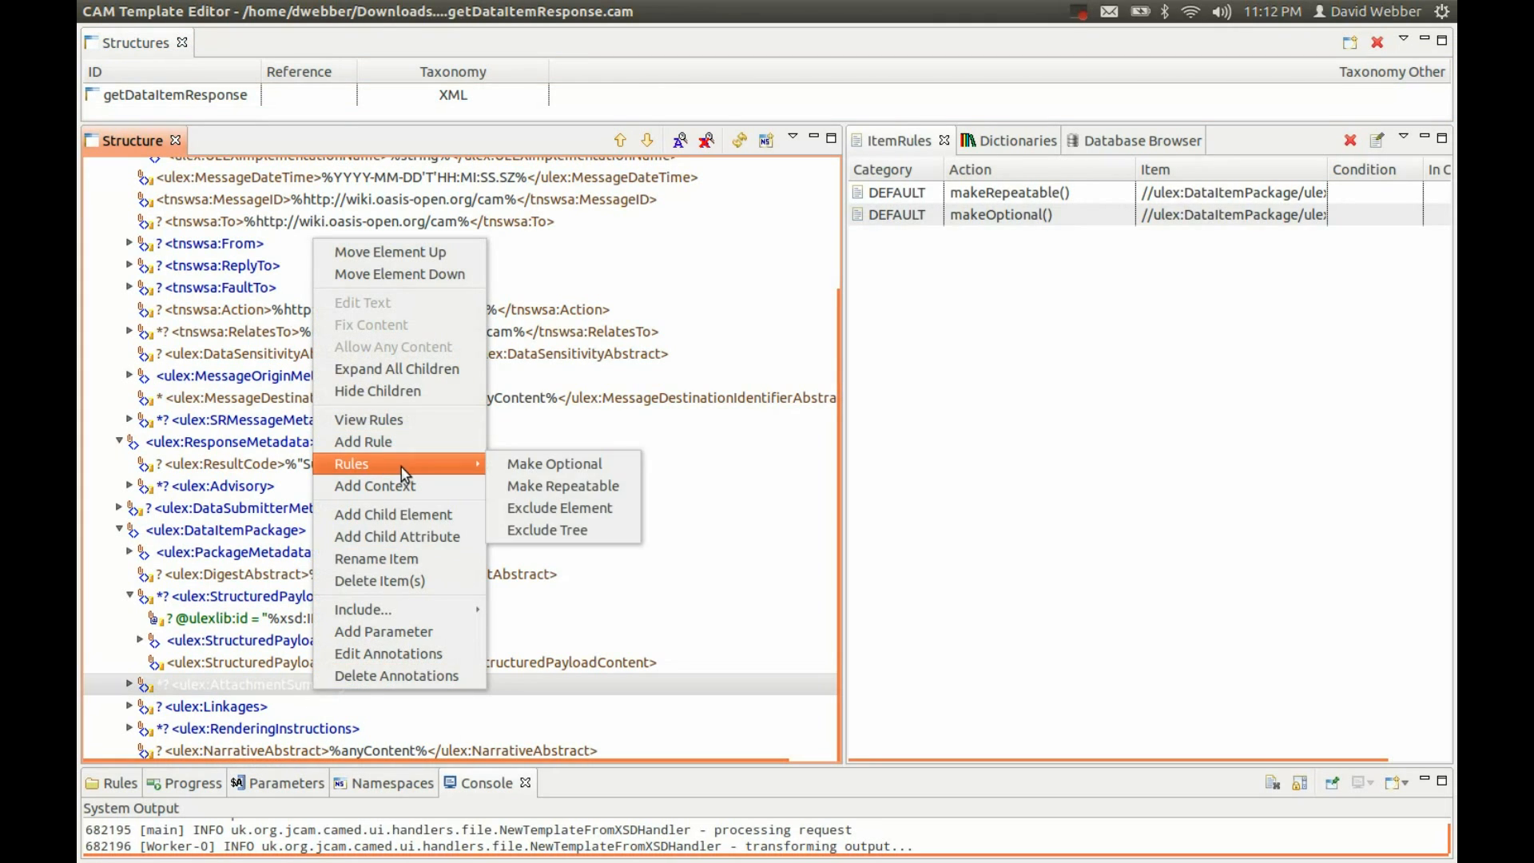
click(563, 531)
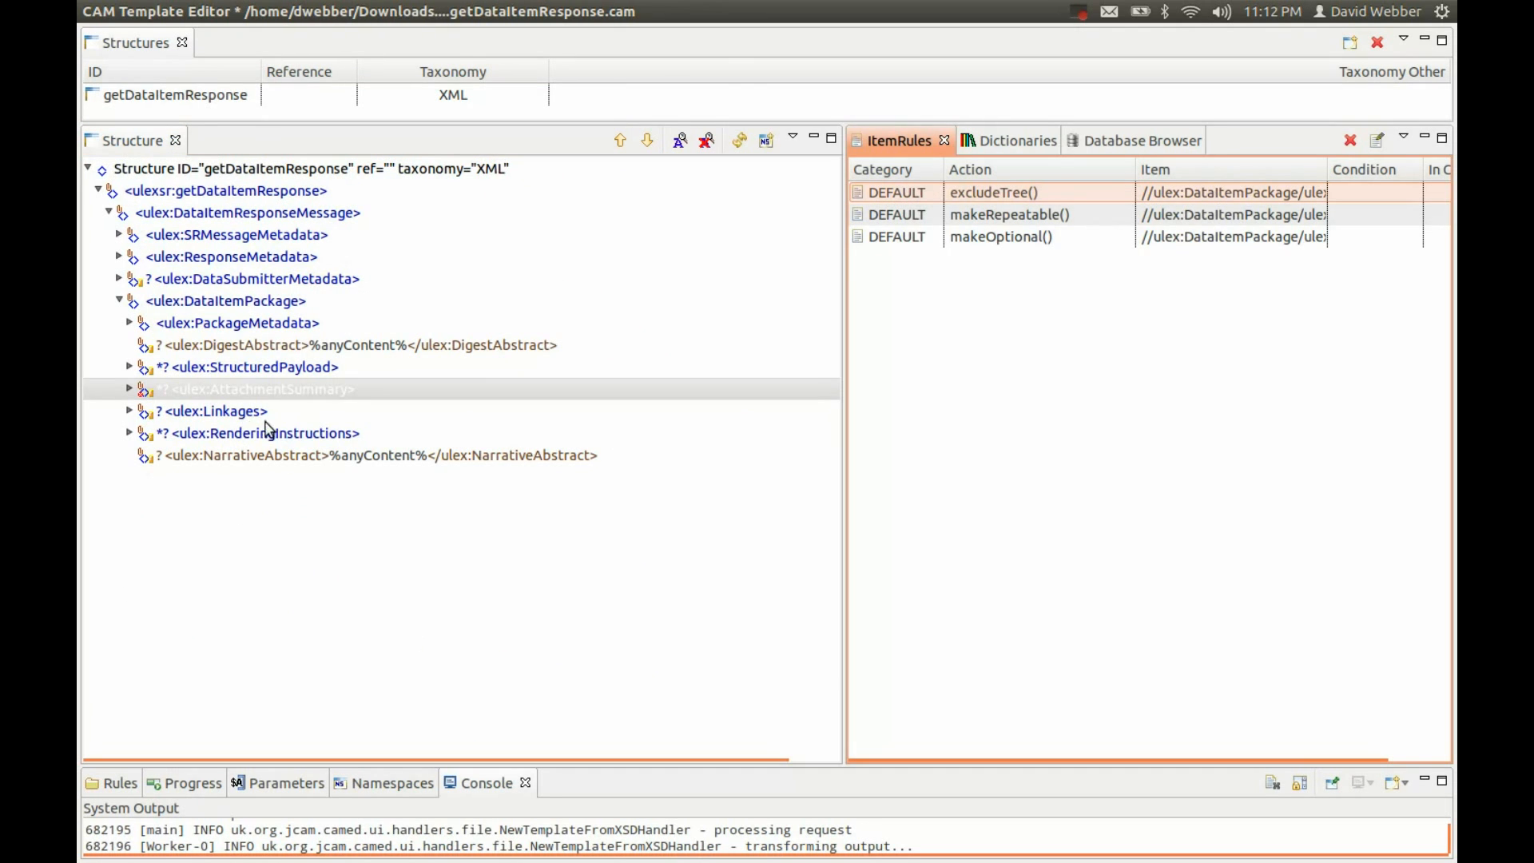
Add Exclude Tree rules to the ulex:NarrativeAbstract and ulex:RenderingInstructions elements under ulex:DataItemPackage
right_click(274, 455)
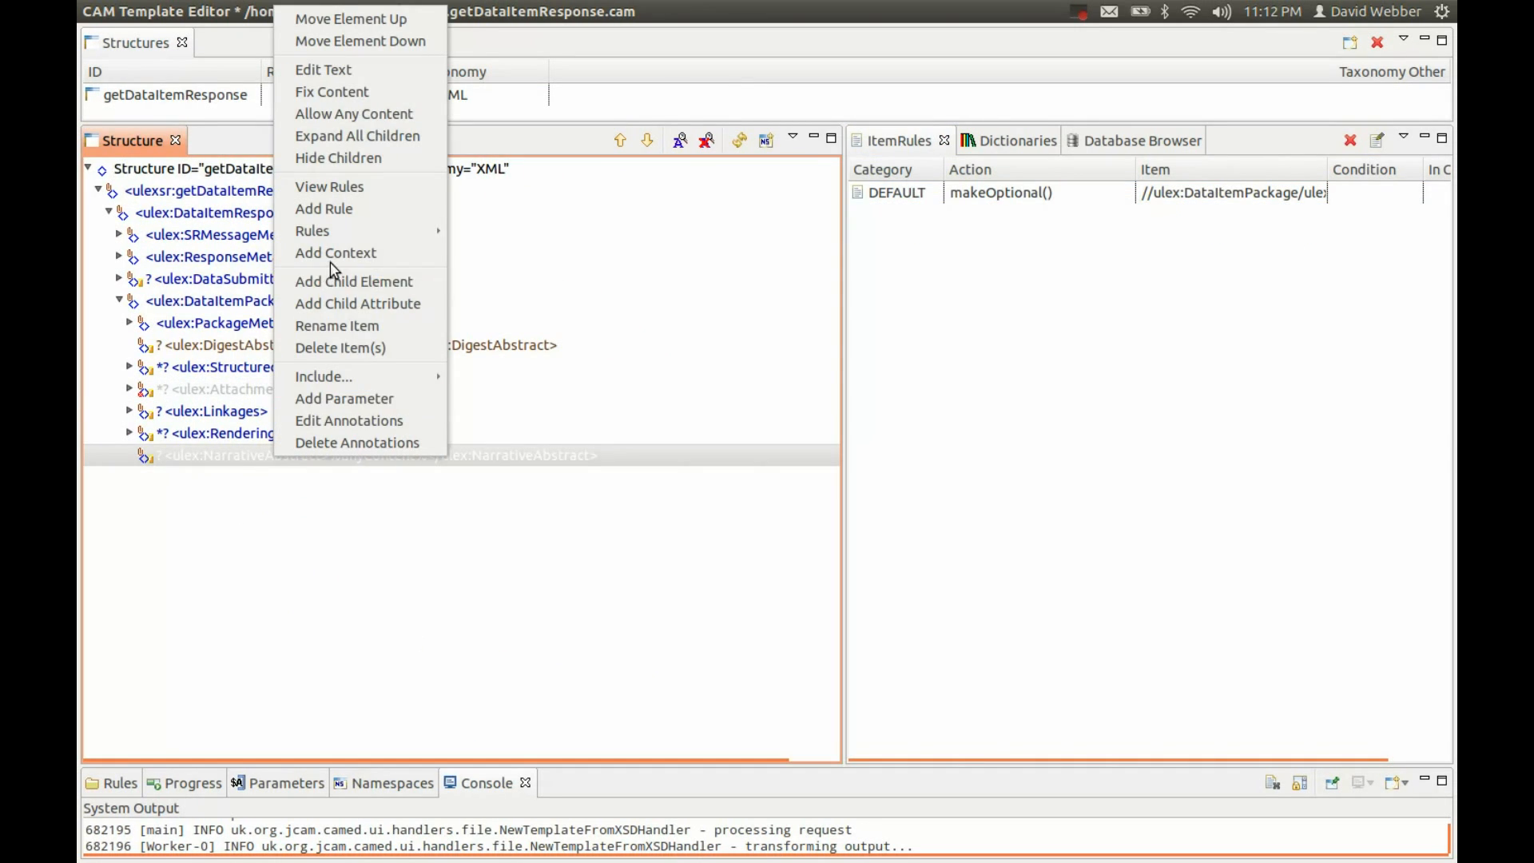
mouse_move(357, 231)
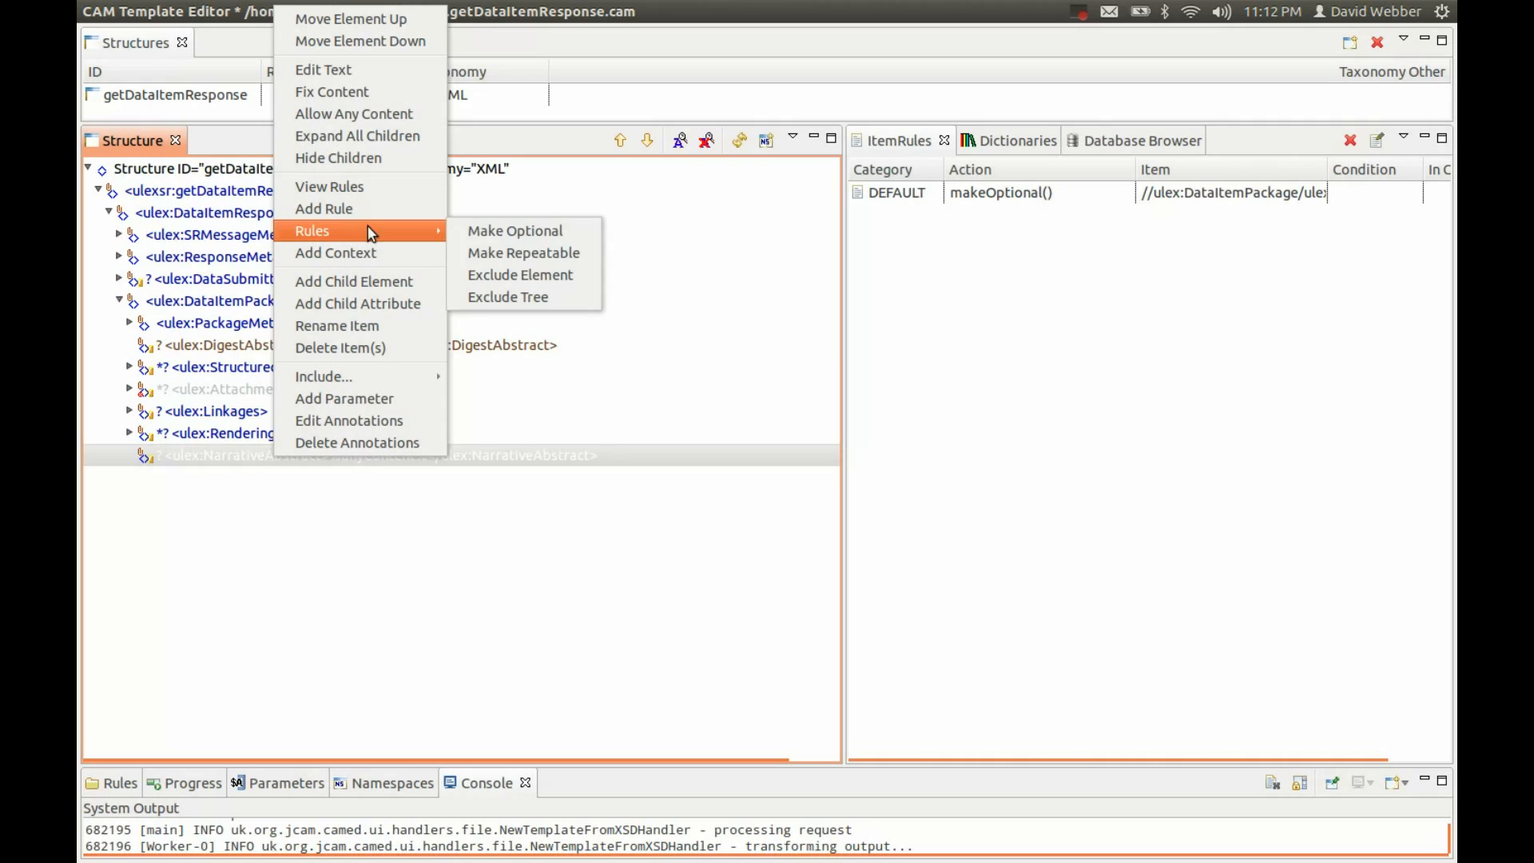
click(484, 296)
right_click(224, 433)
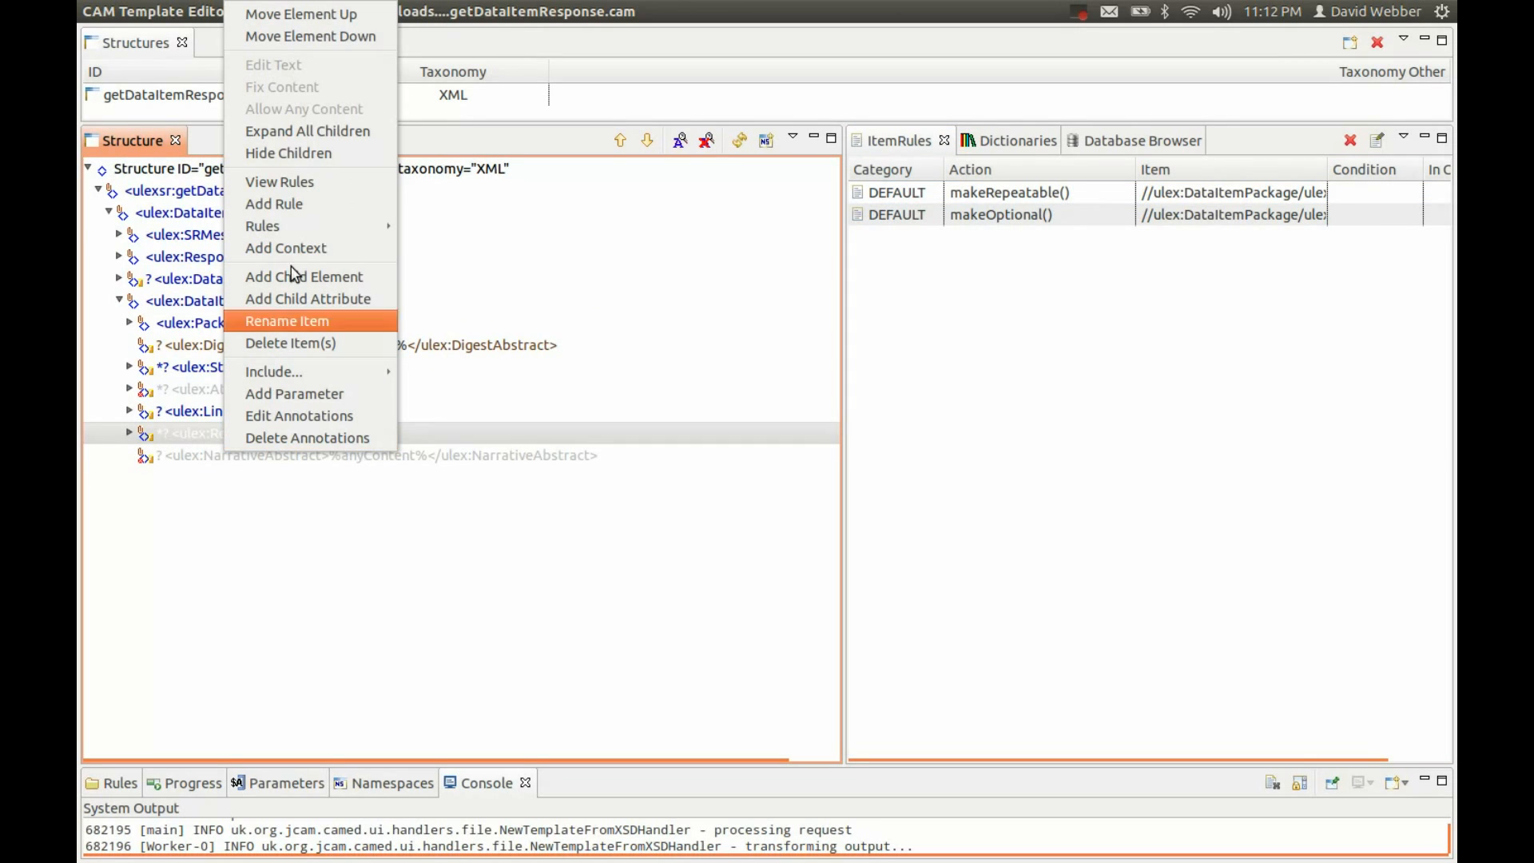
mouse_move(304, 228)
click(438, 289)
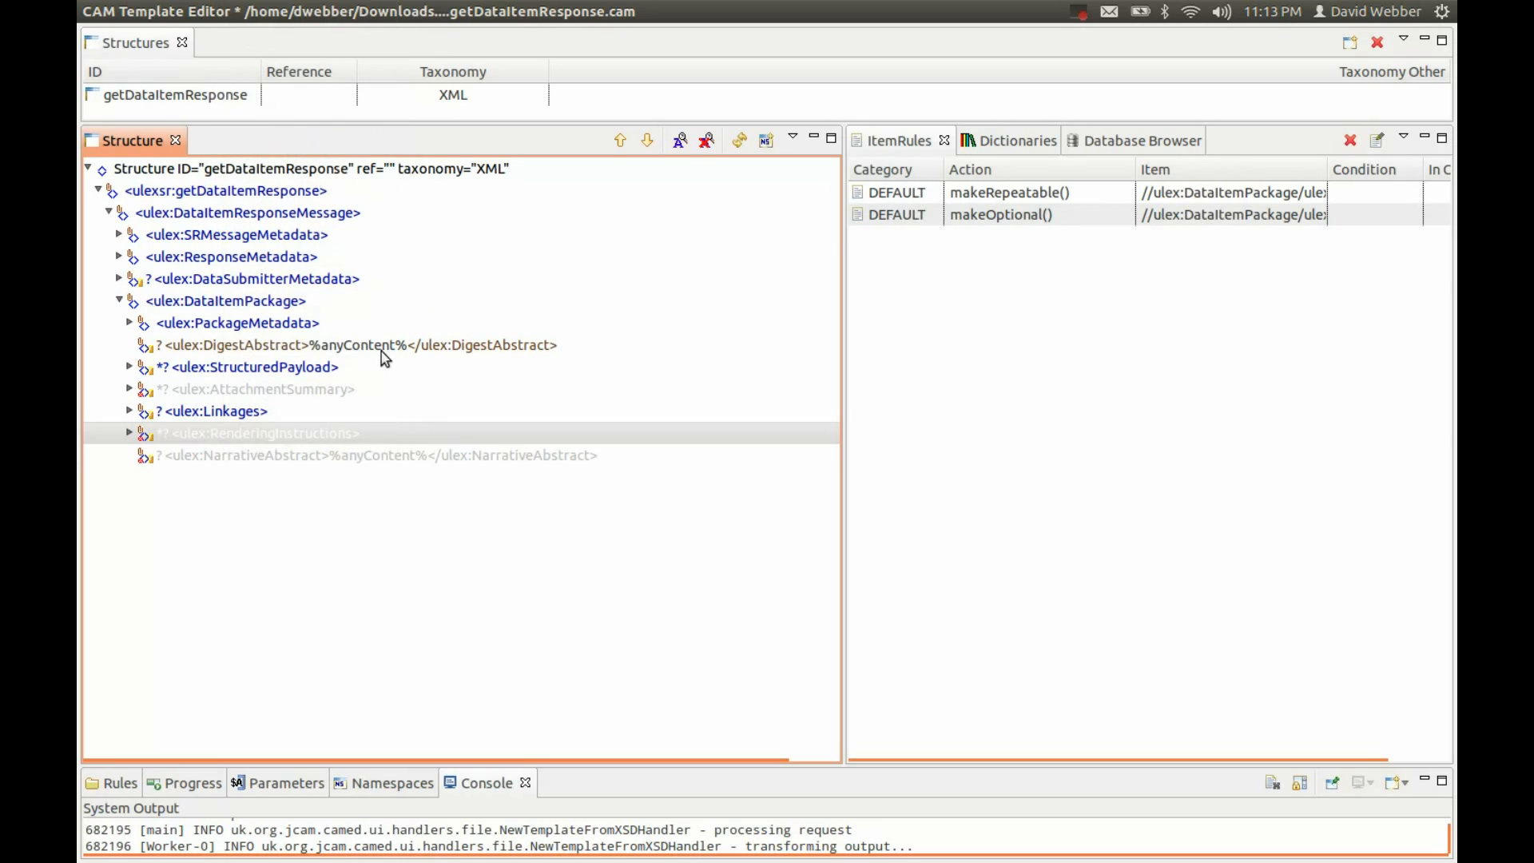
Add Exclude Tree rules to ulex:Linkages under ulex:DataItemPackage and to ulex:DataSubmitterMetadata under ulex:DataItemResponseMessage
right_click(214, 412)
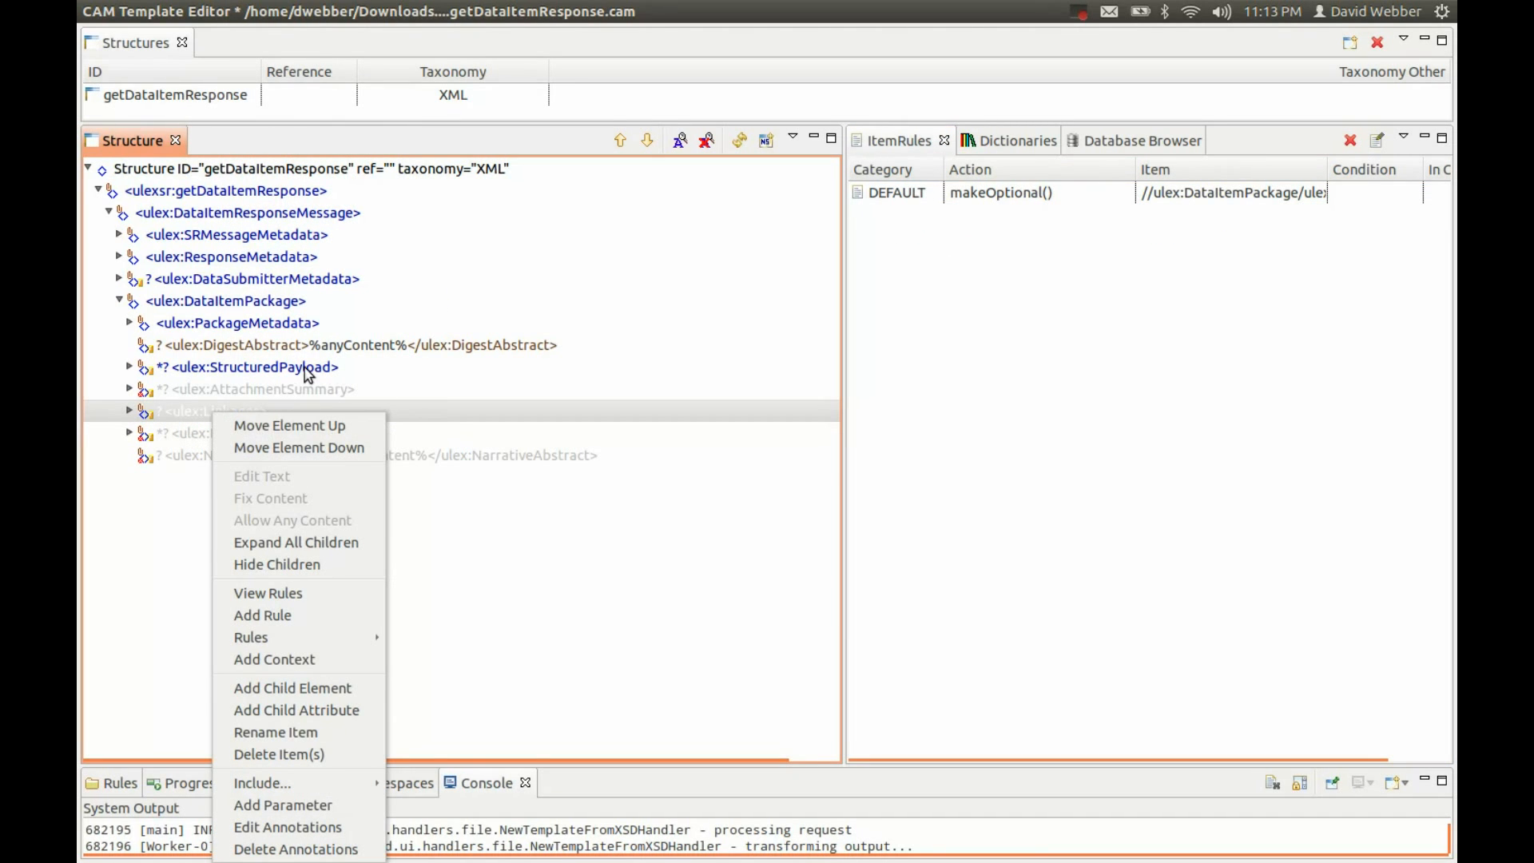
mouse_move(302, 636)
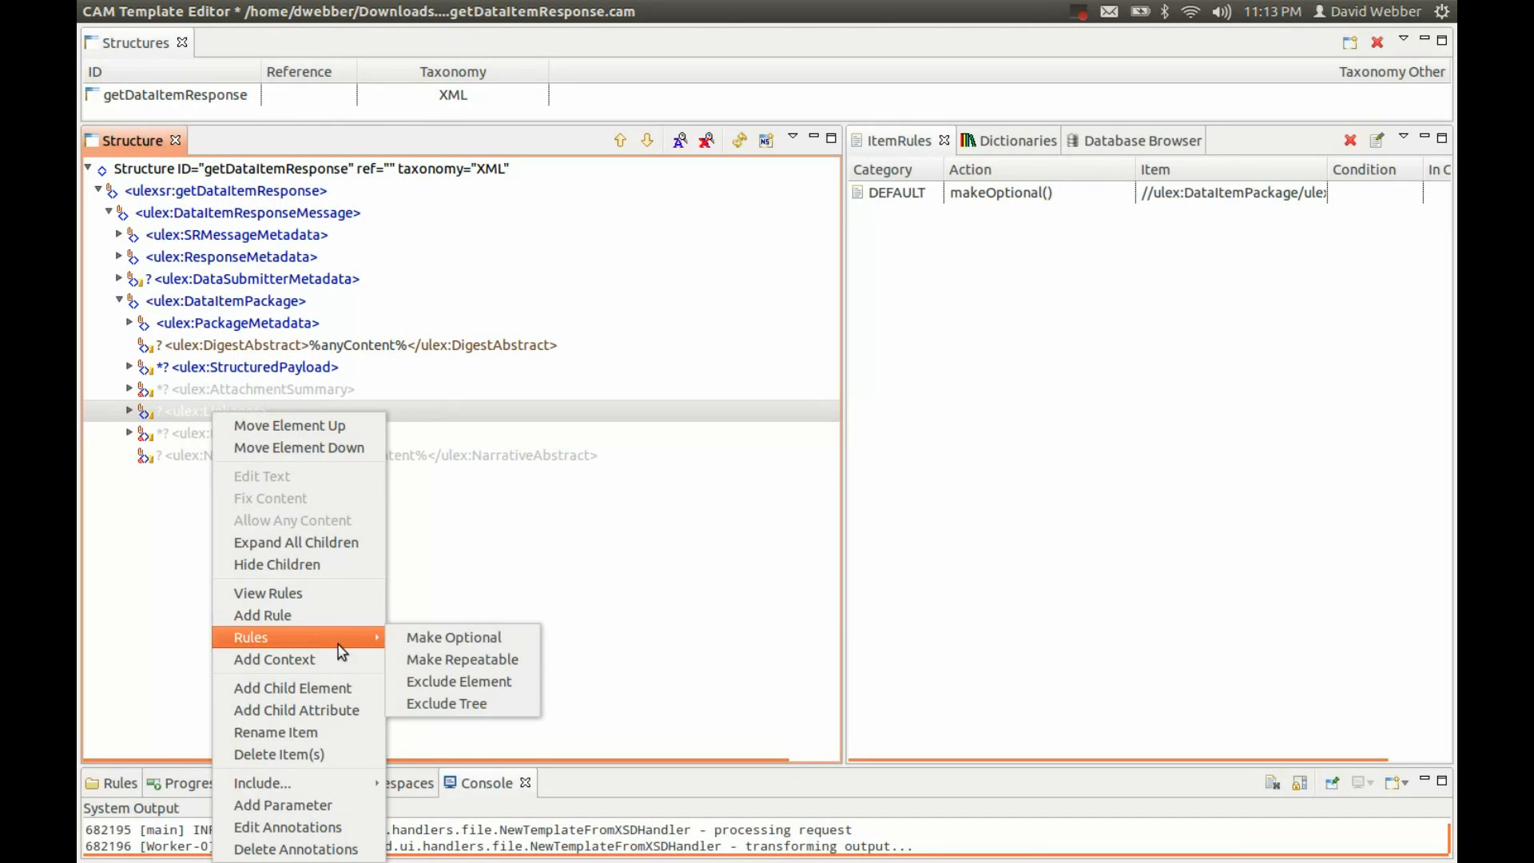
click(443, 702)
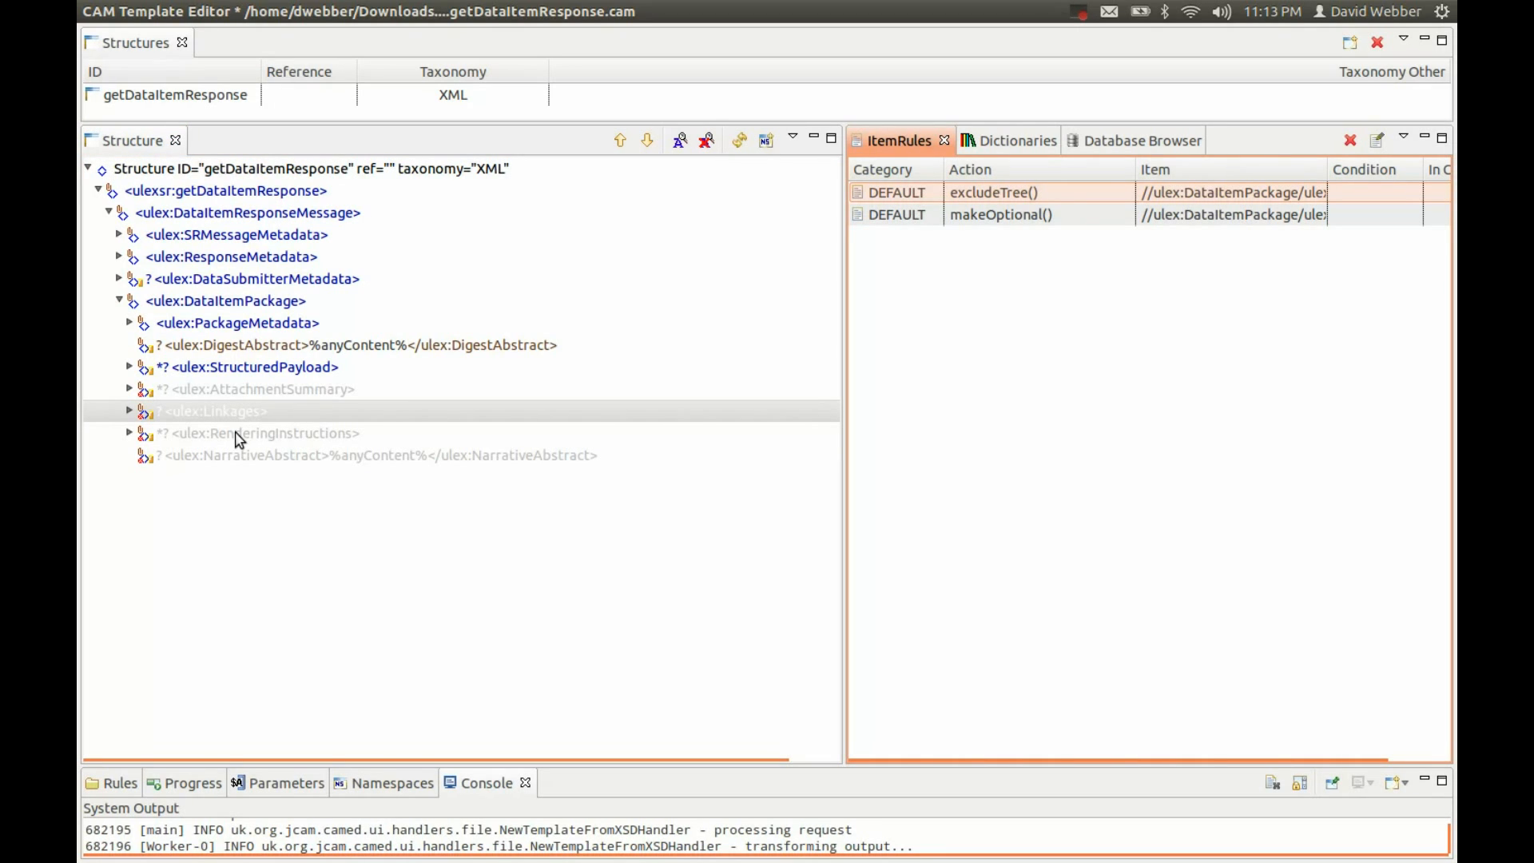
click(250, 280)
right_click(249, 278)
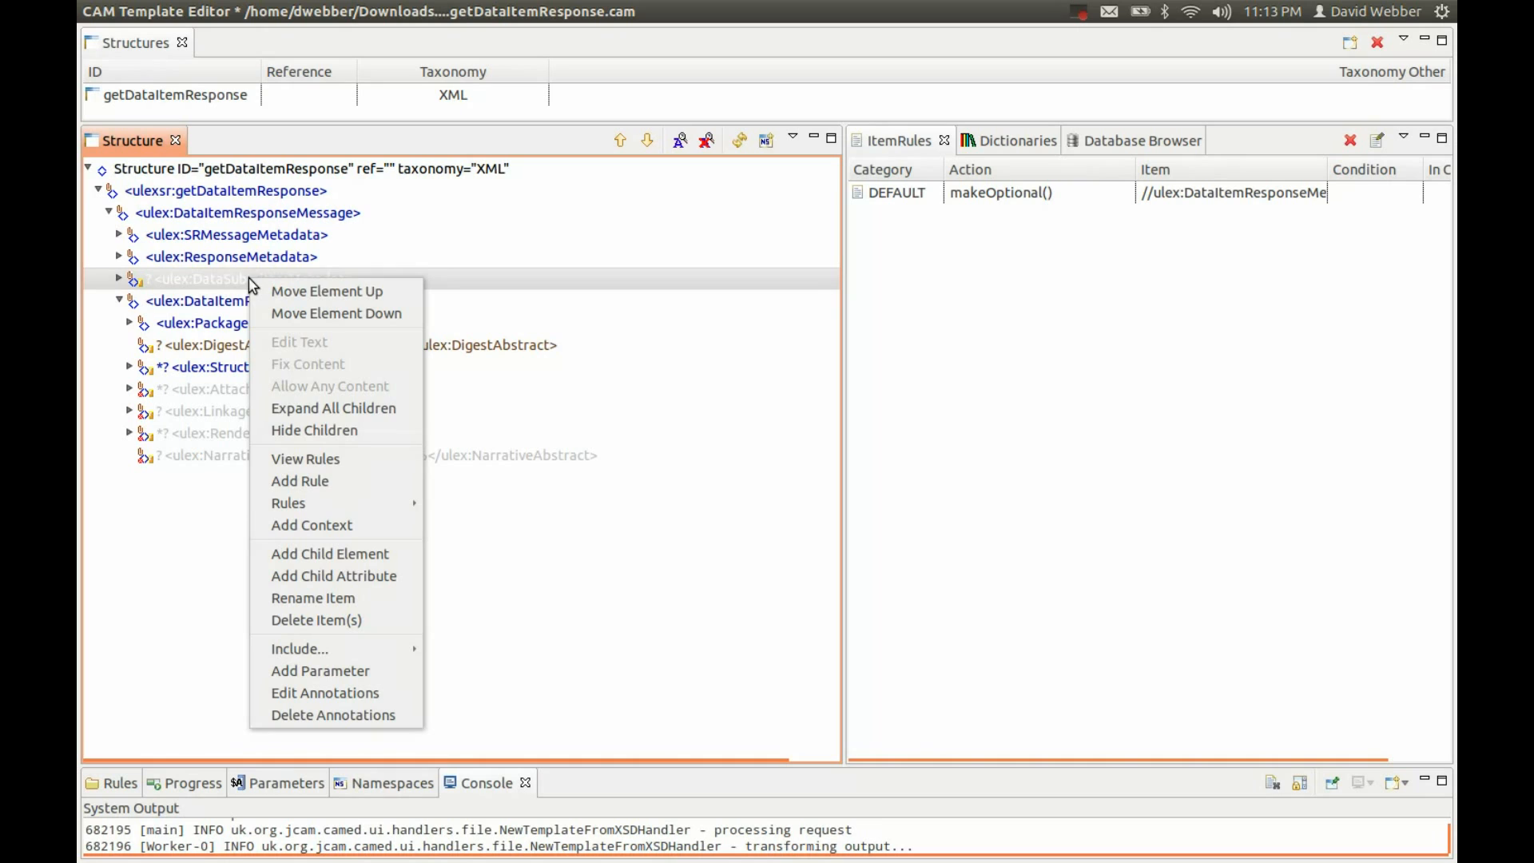
mouse_move(400, 512)
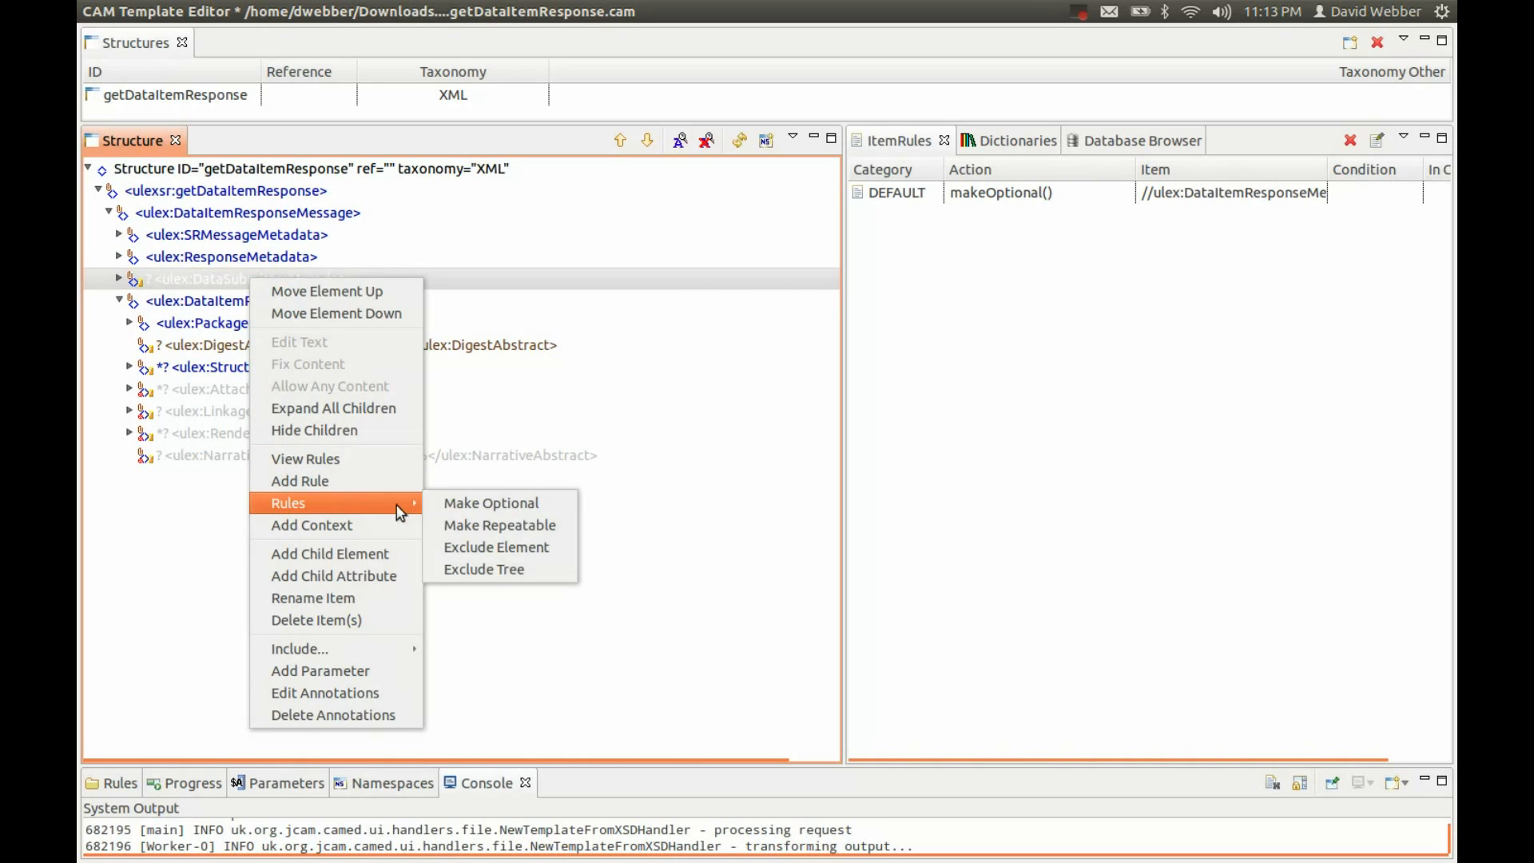
click(483, 572)
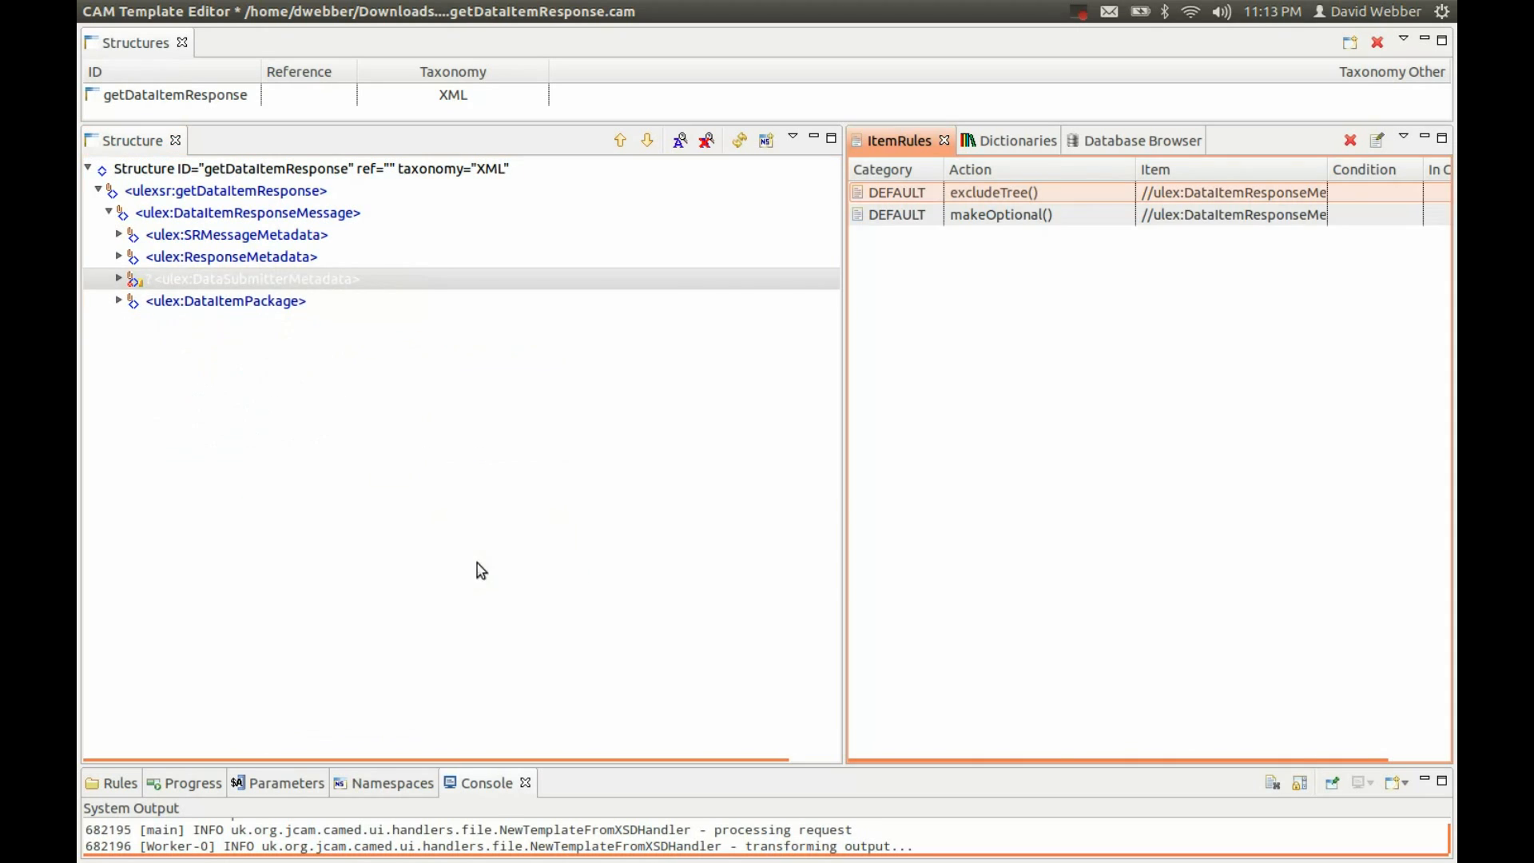
Delete the makeRepeatable() and makeOptional() rules from the ulex:StructuredPayload element under ulex:DataItemPackage
click(119, 301)
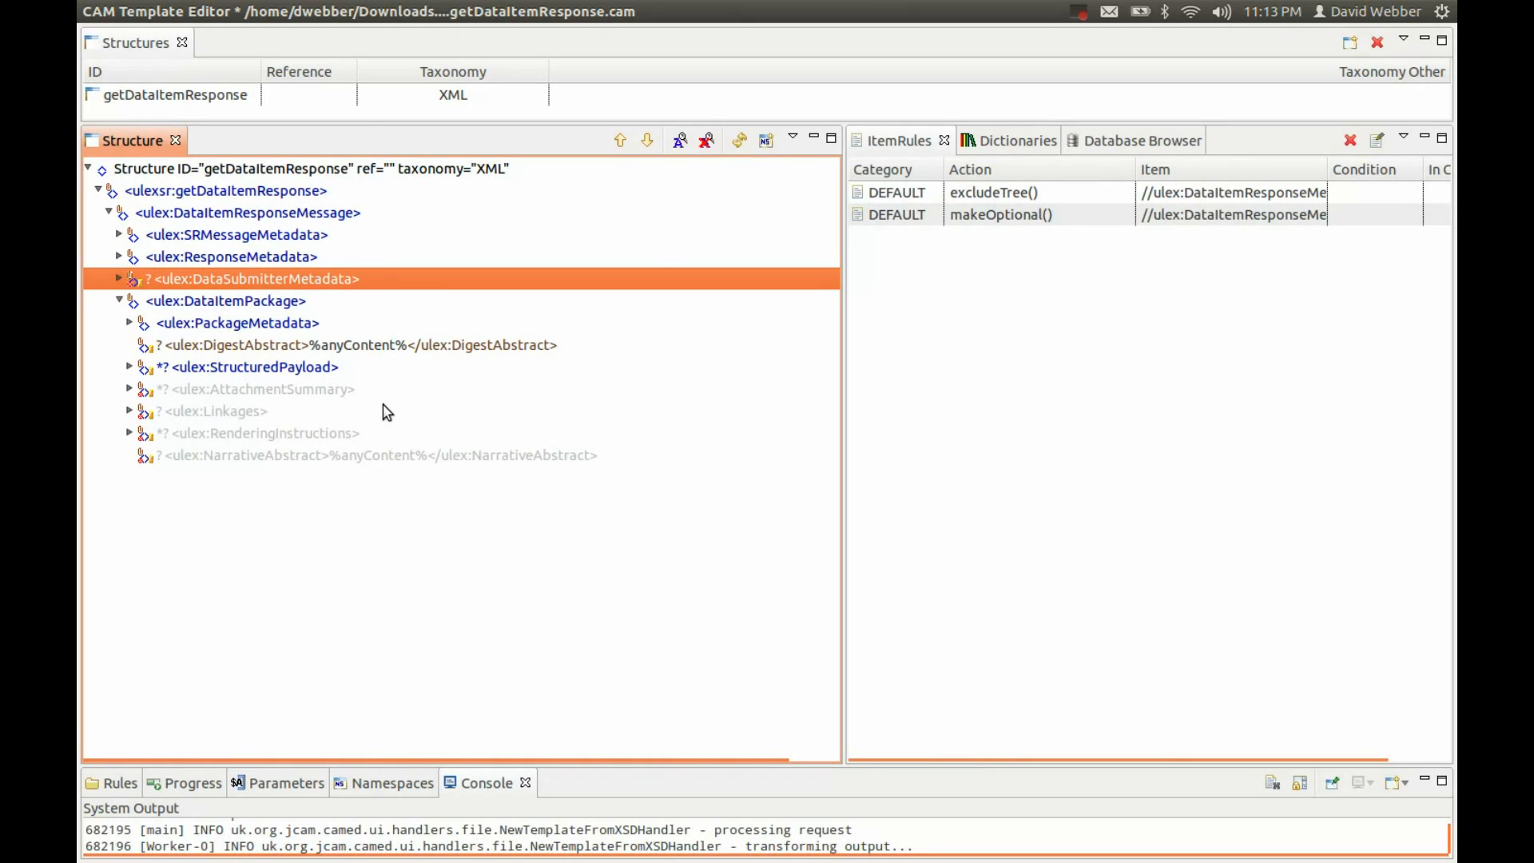
click(237, 369)
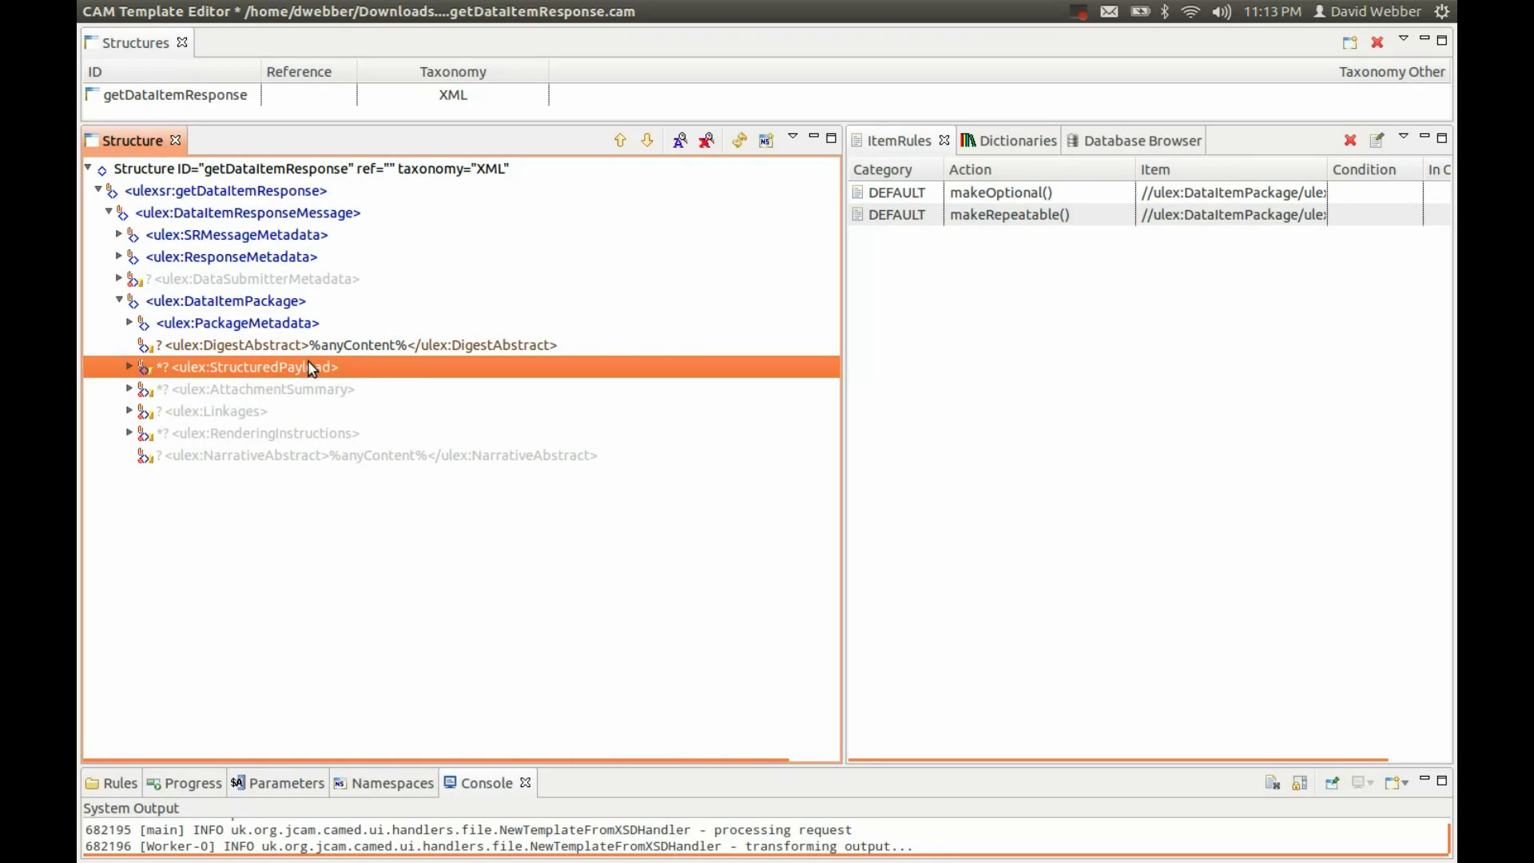
click(882, 222)
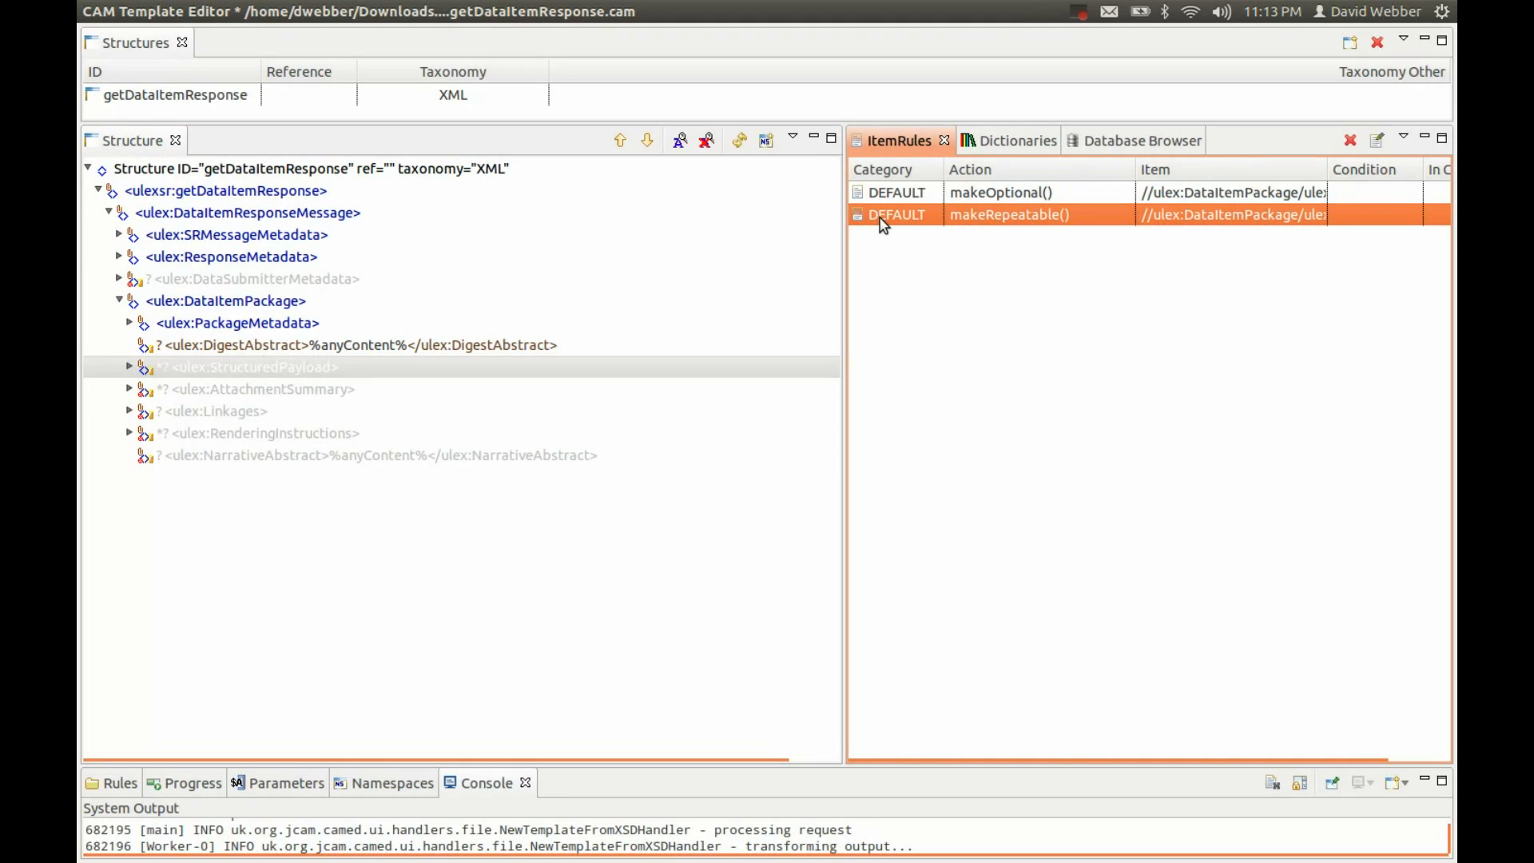
right_click(881, 222)
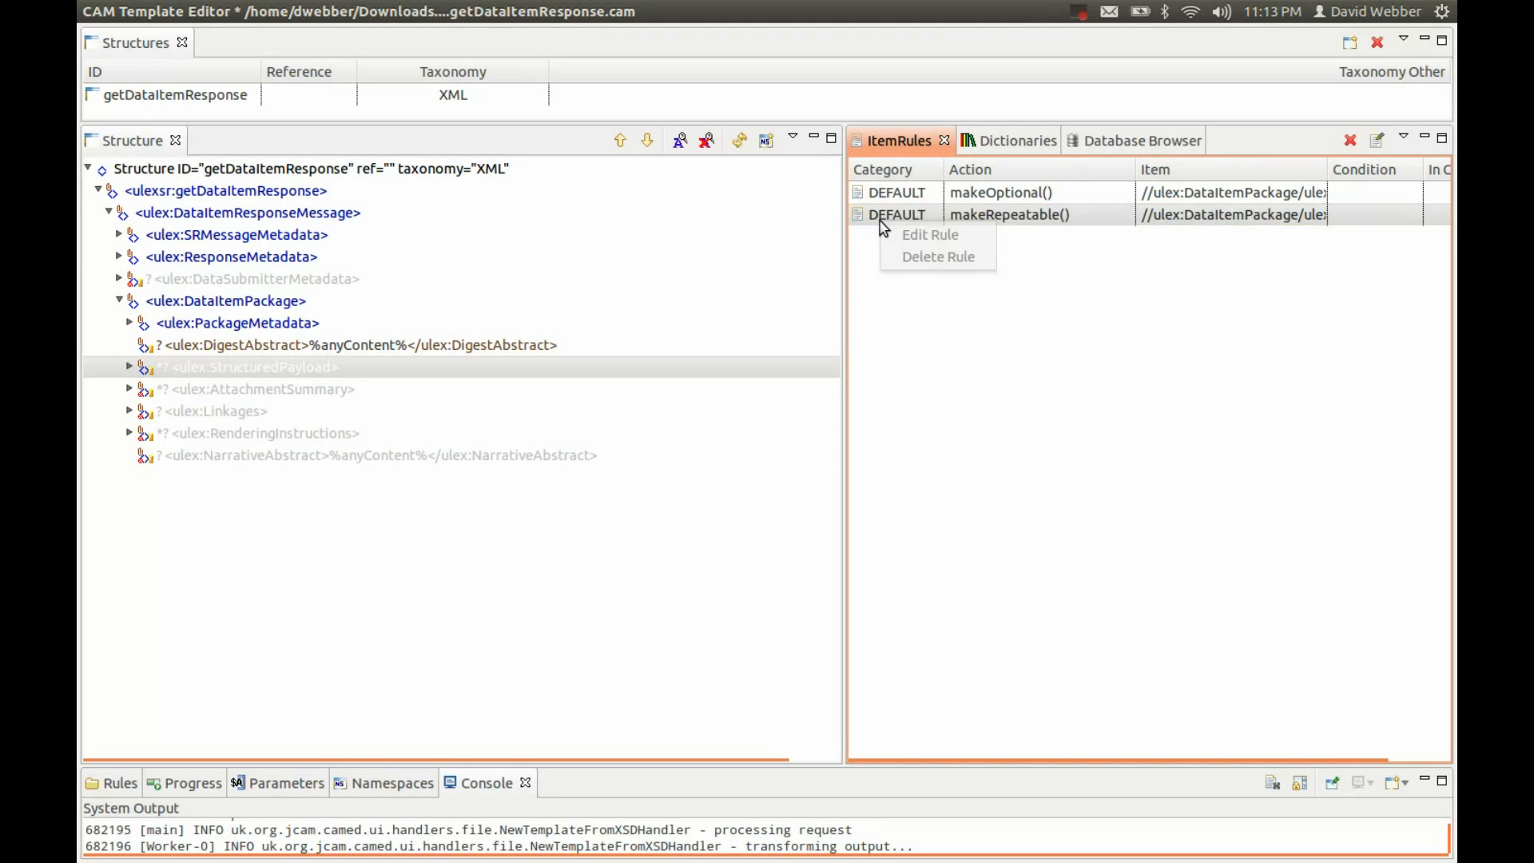
click(900, 255)
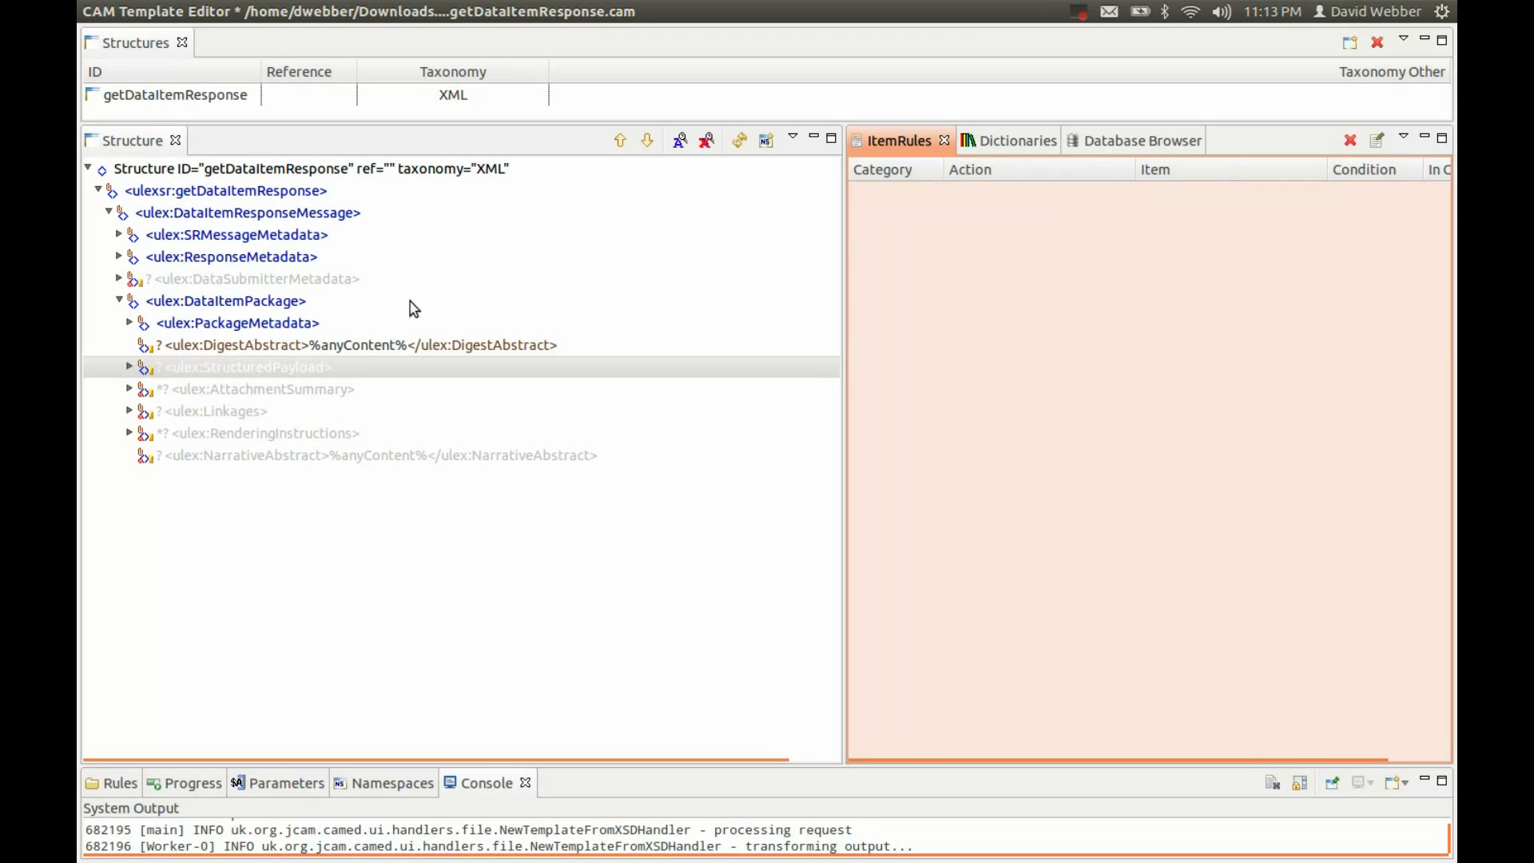
click(328, 368)
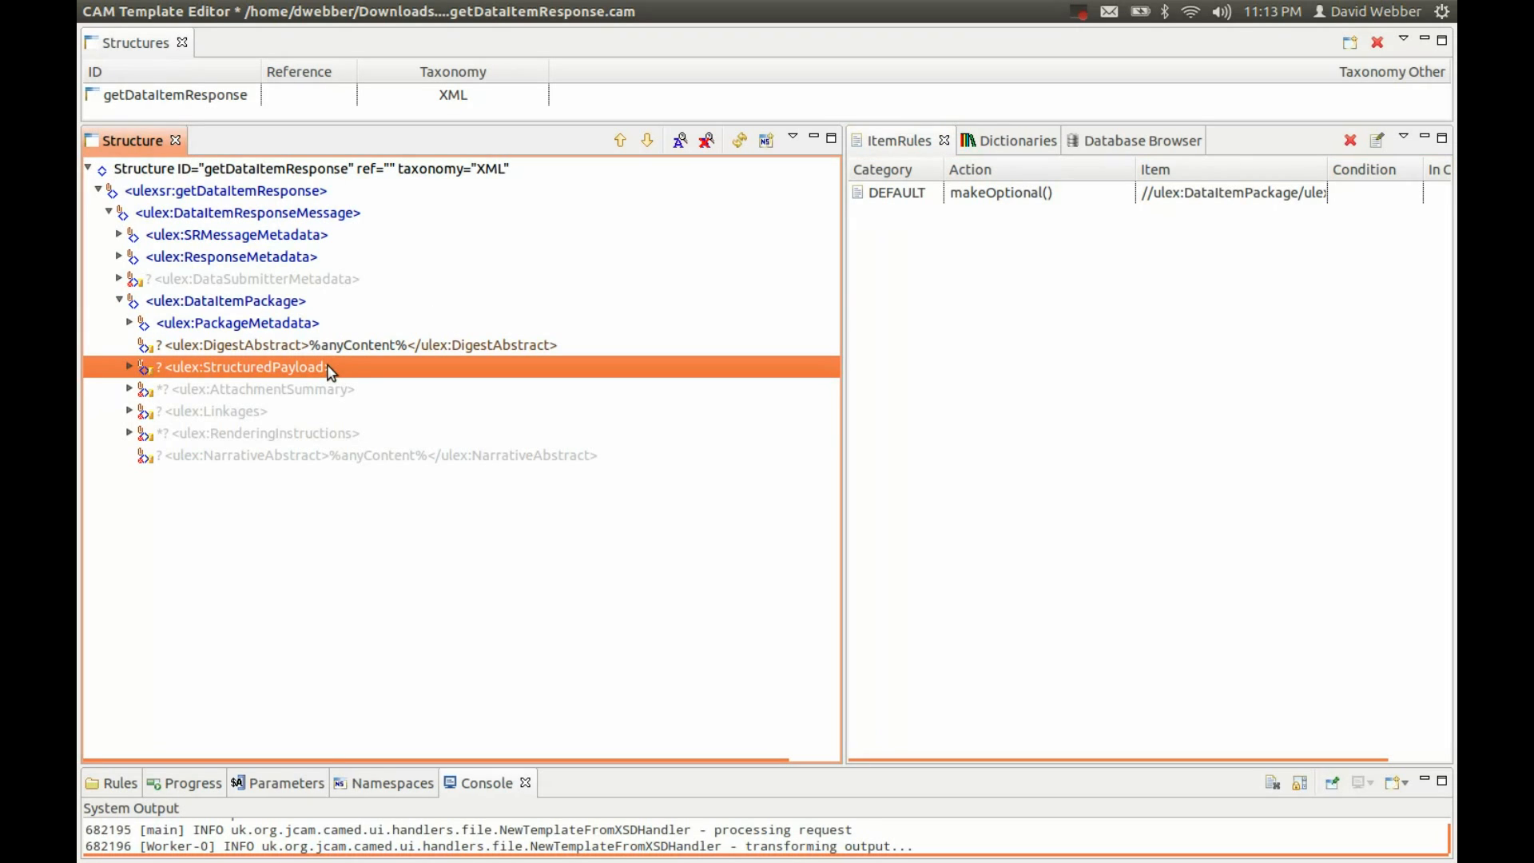
right_click(899, 195)
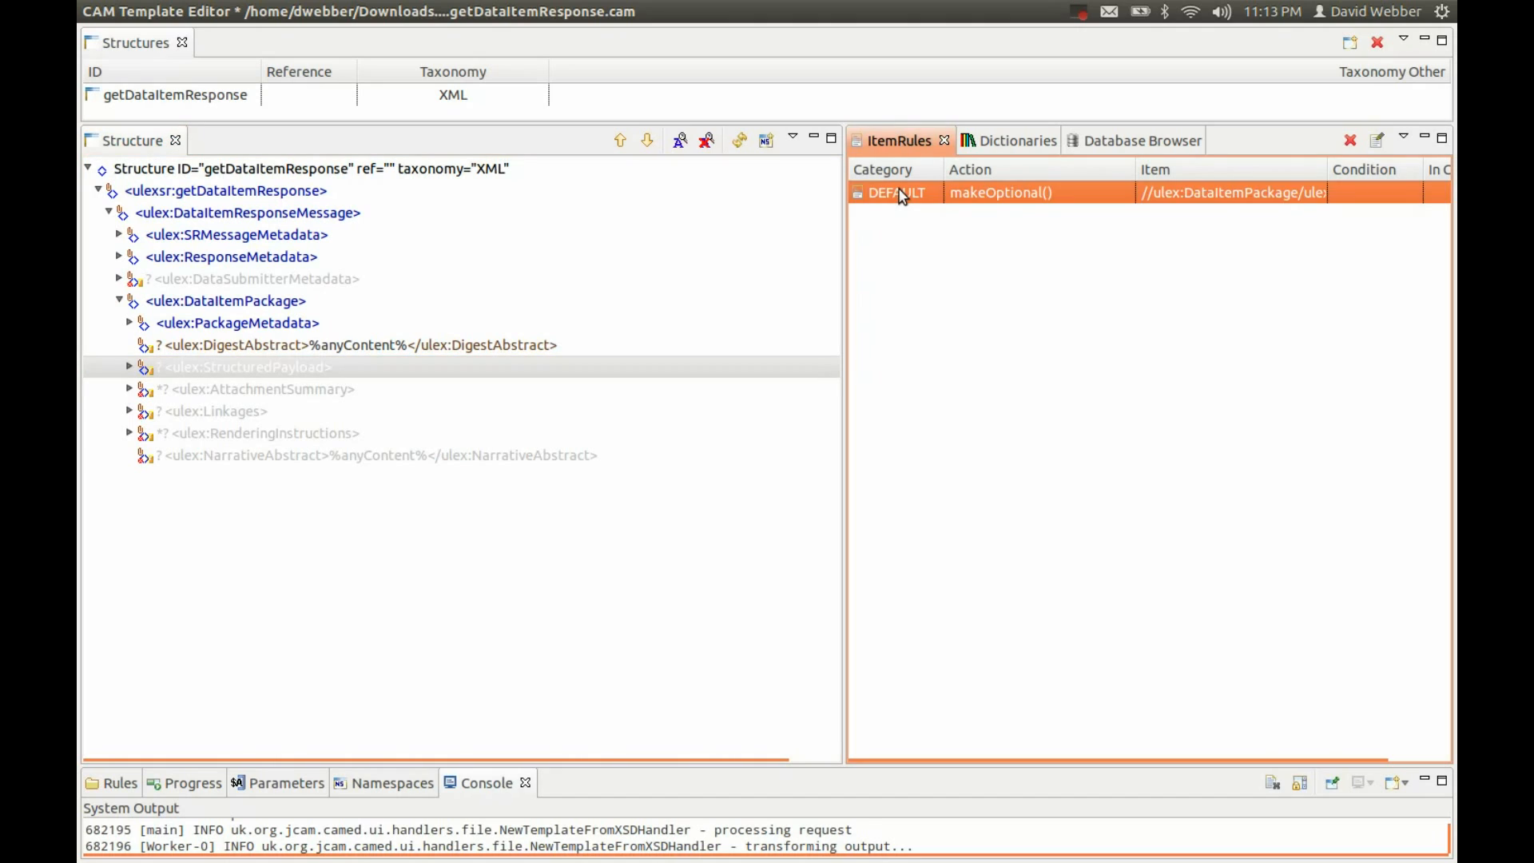
click(913, 224)
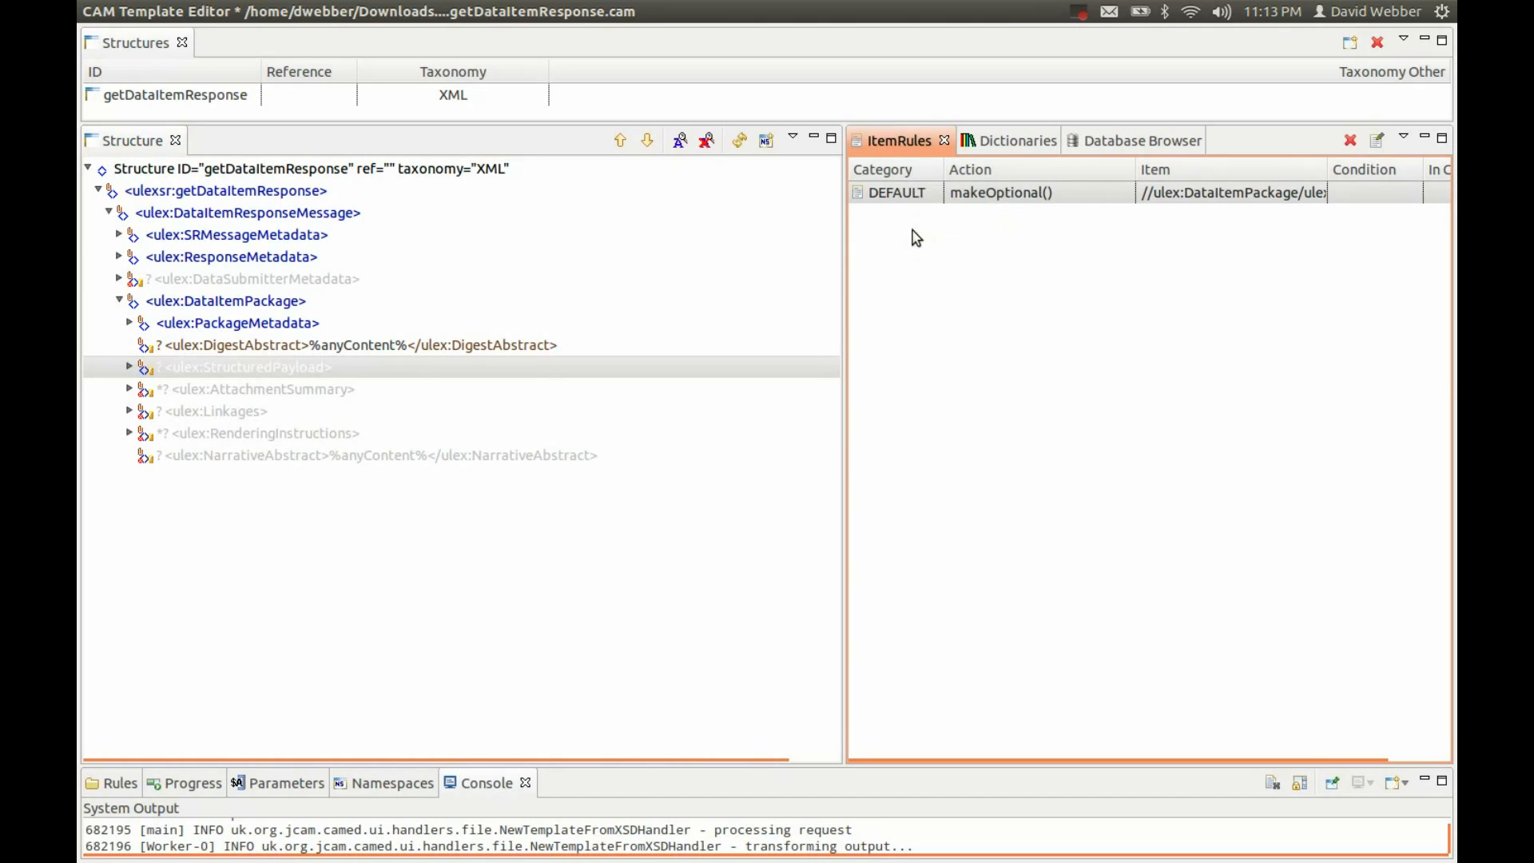
click(263, 369)
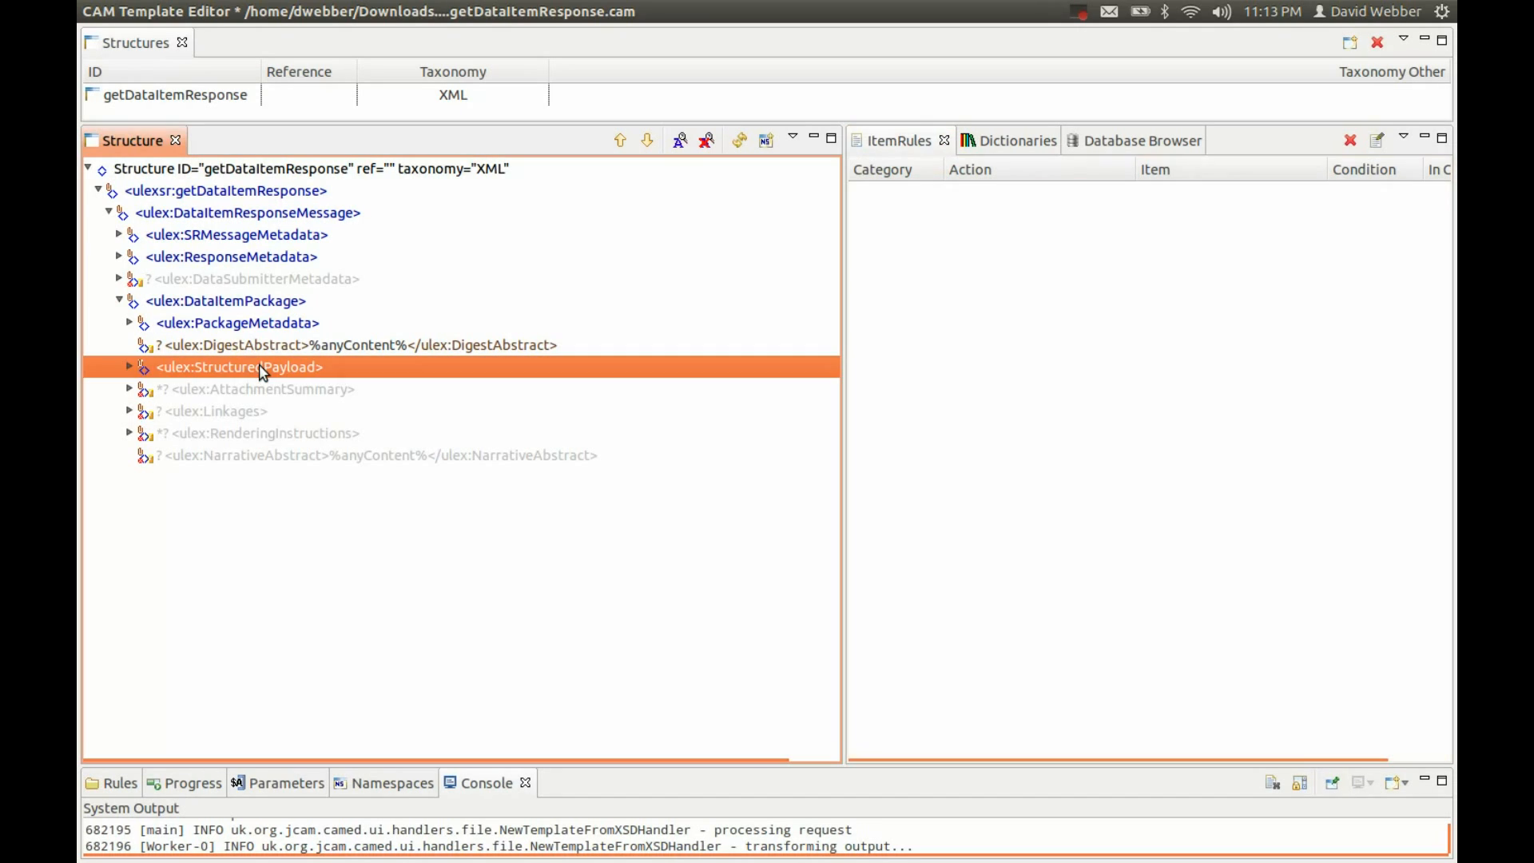
click(248, 394)
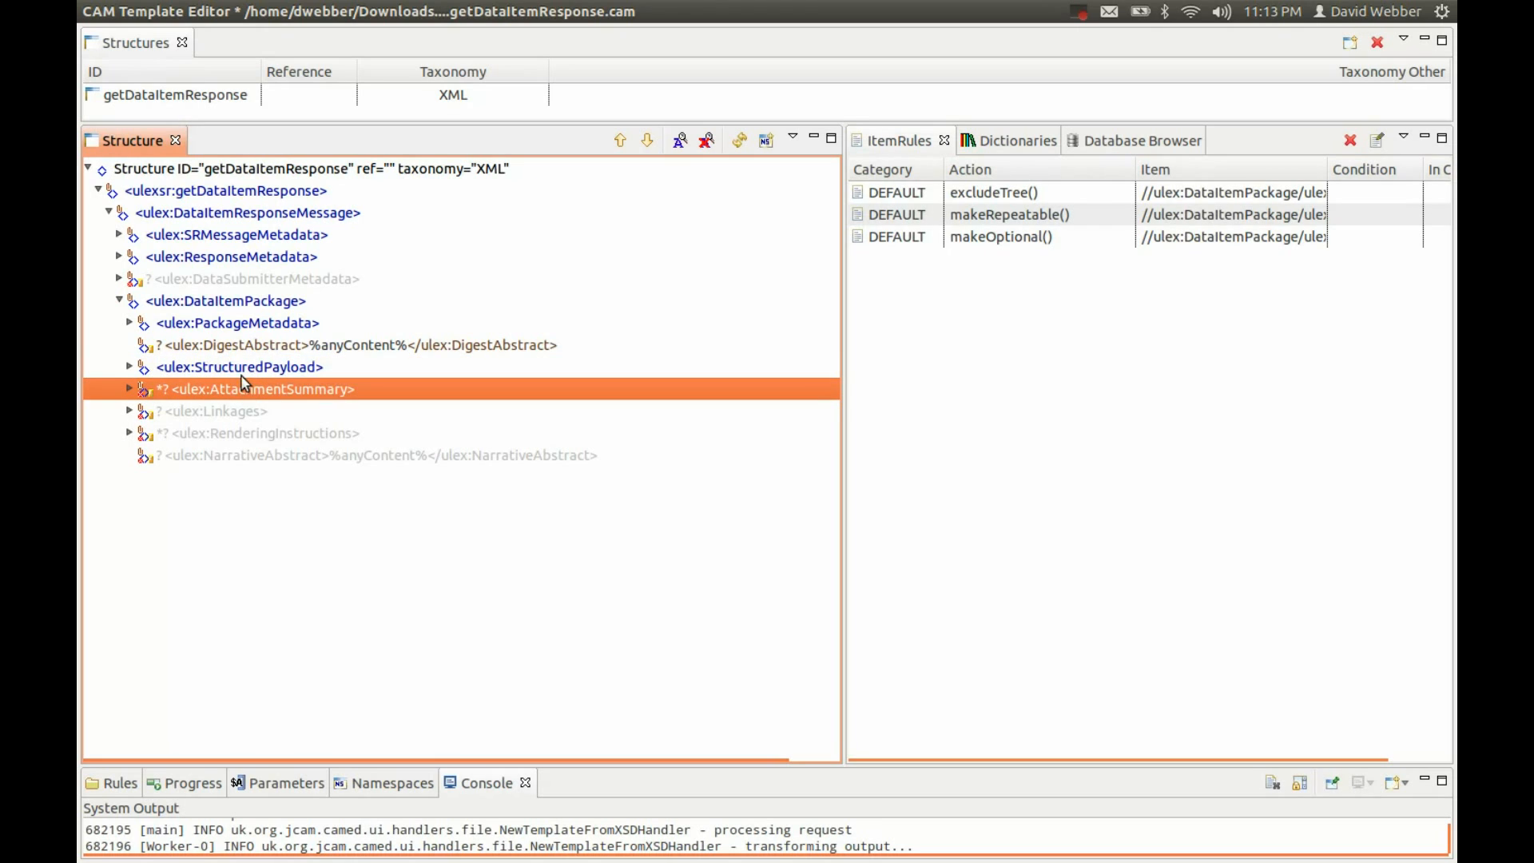
click(238, 374)
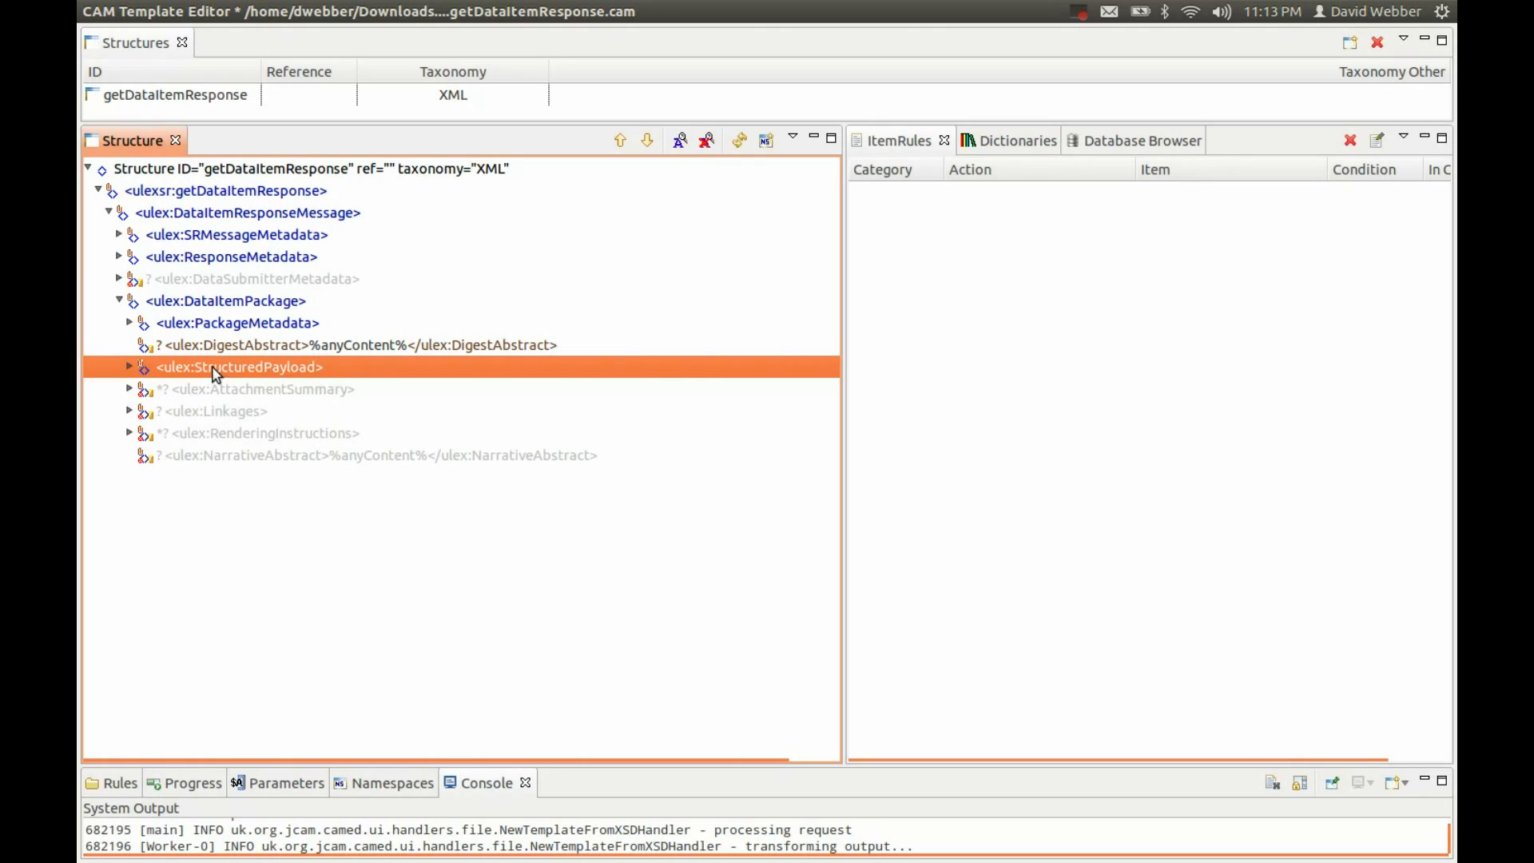
click(221, 388)
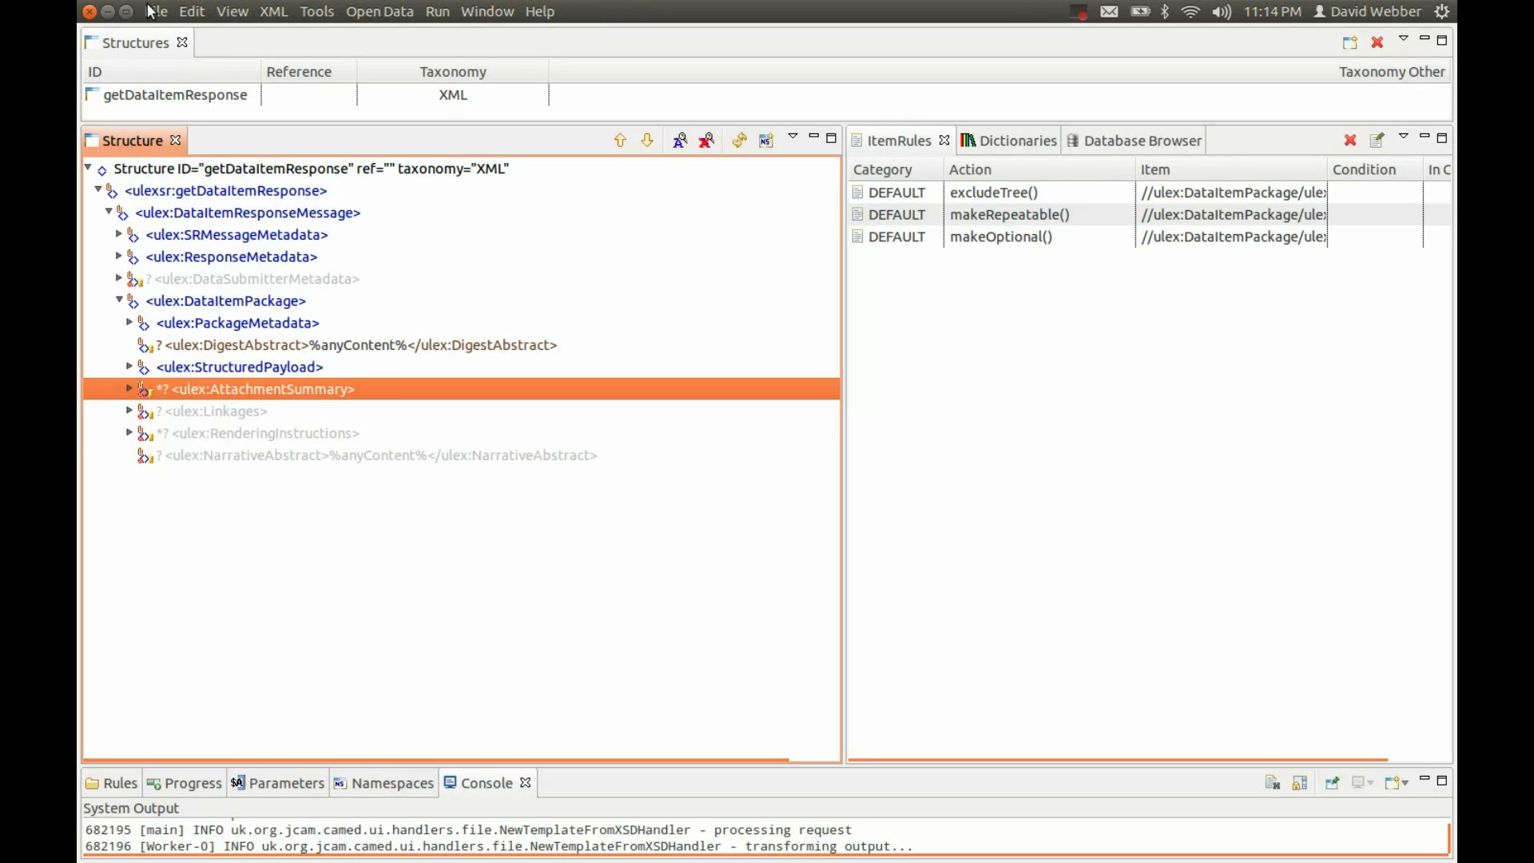
Save the template and export it as a compressed template named getDataItemResponseService.cxf in the LEXS folder
click(156, 12)
click(173, 83)
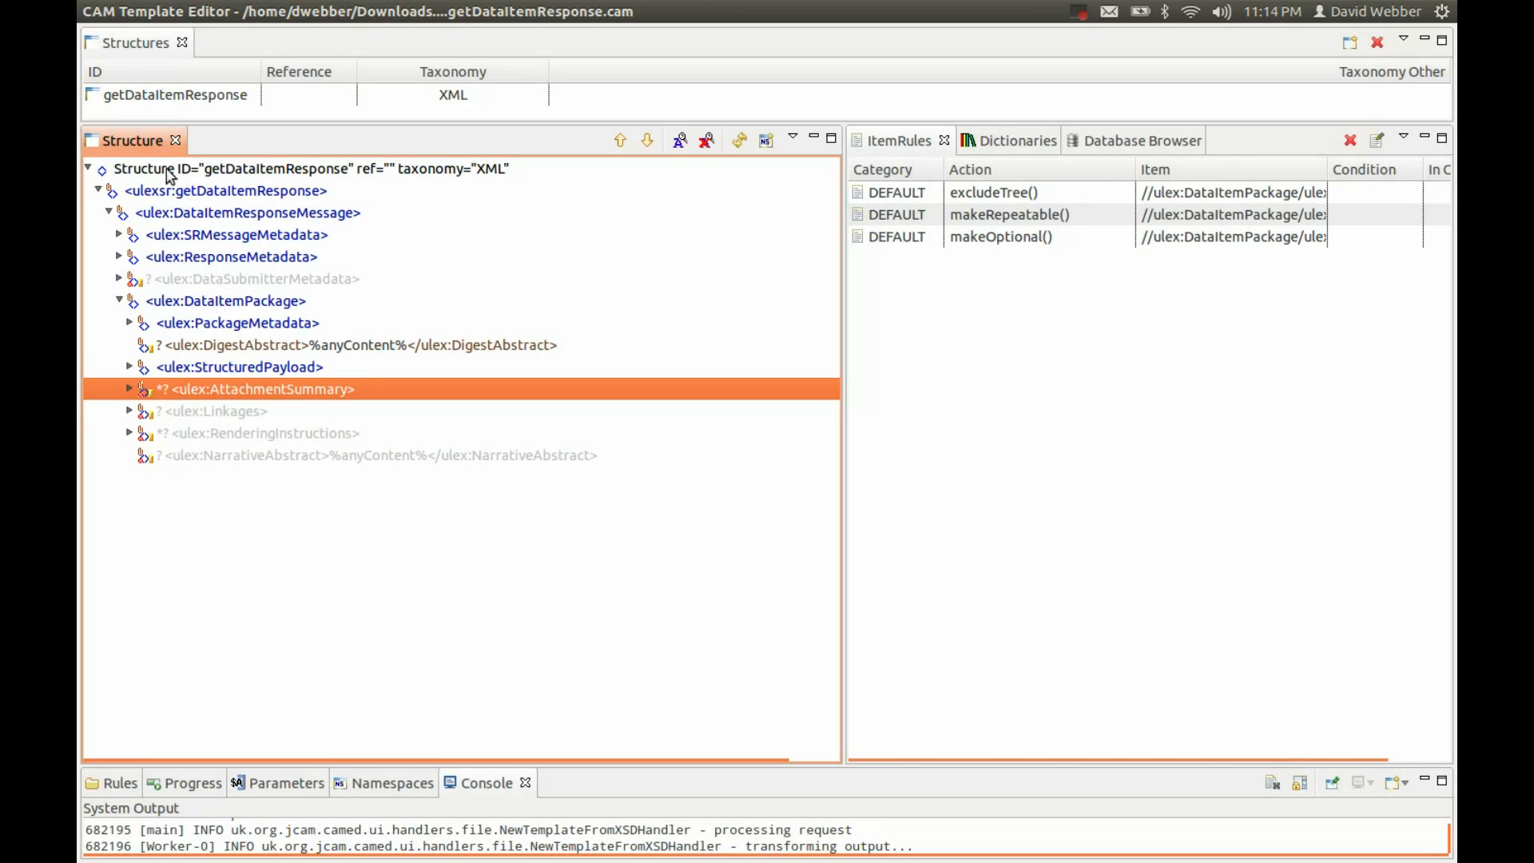
click(156, 11)
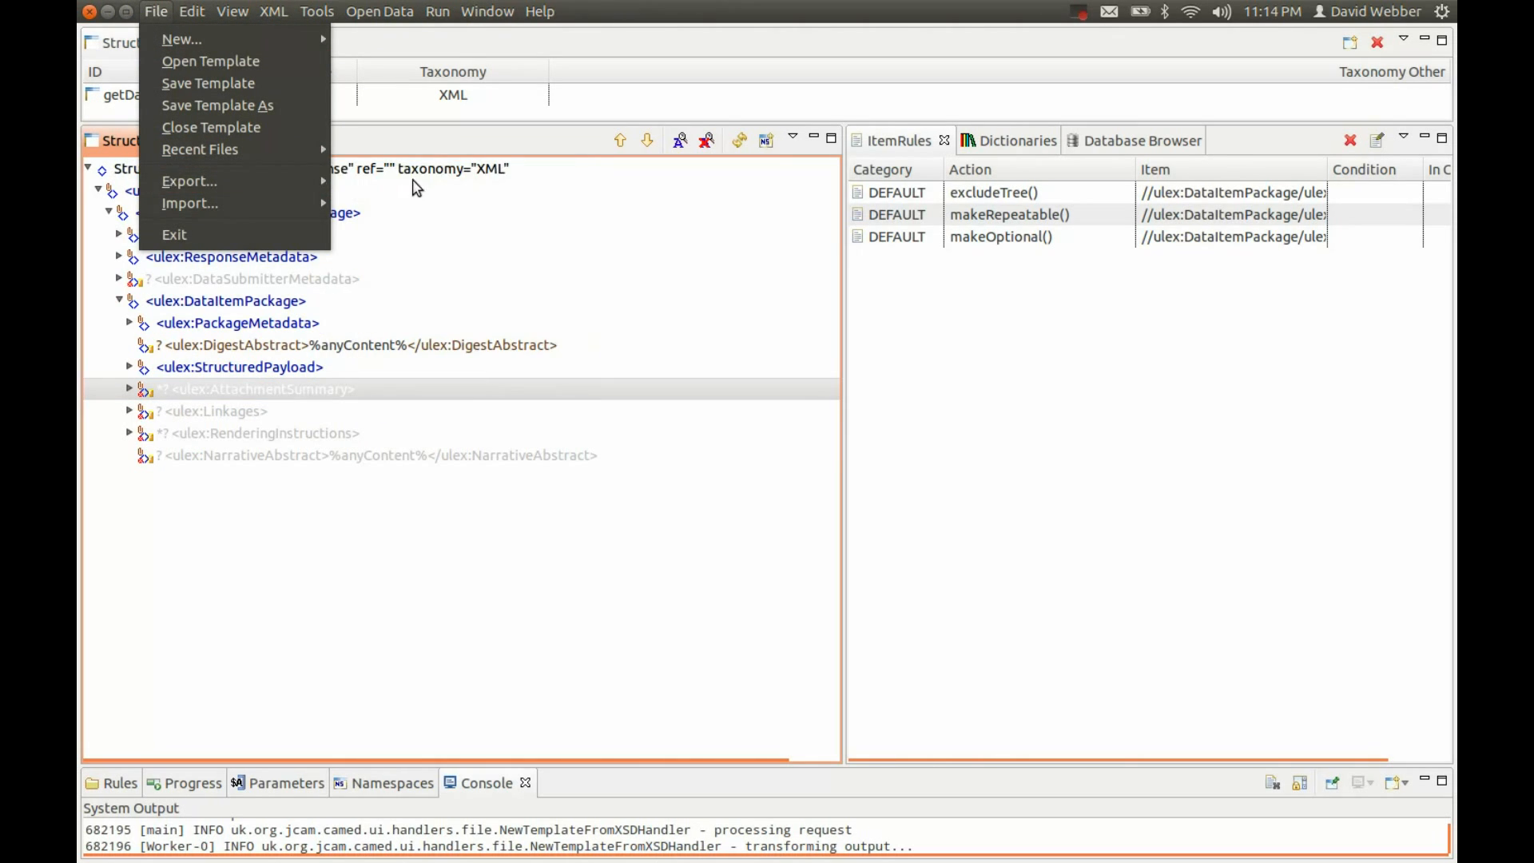
mouse_move(286, 180)
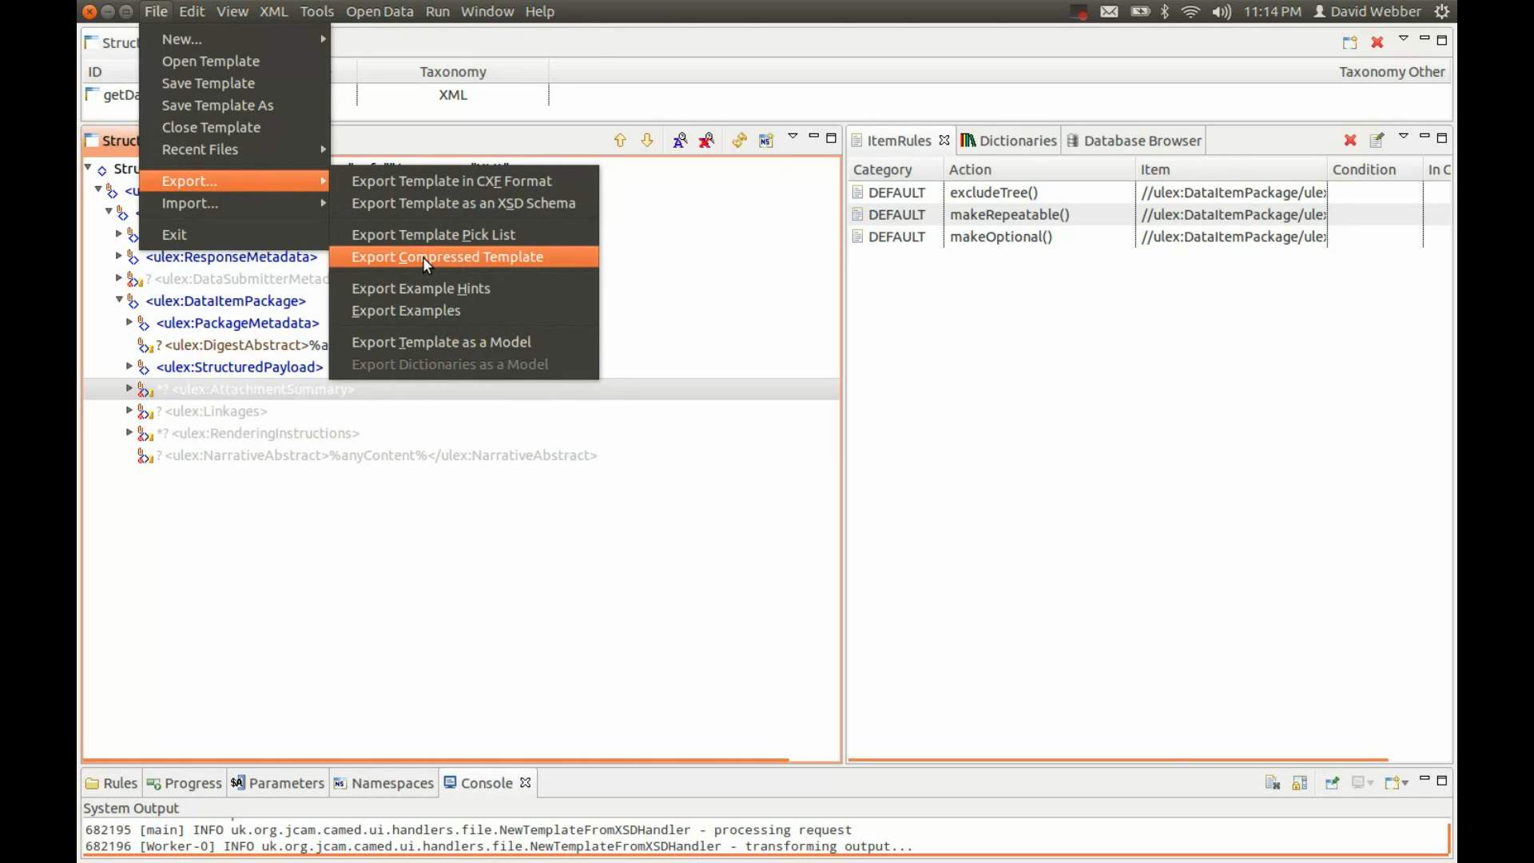
click(424, 255)
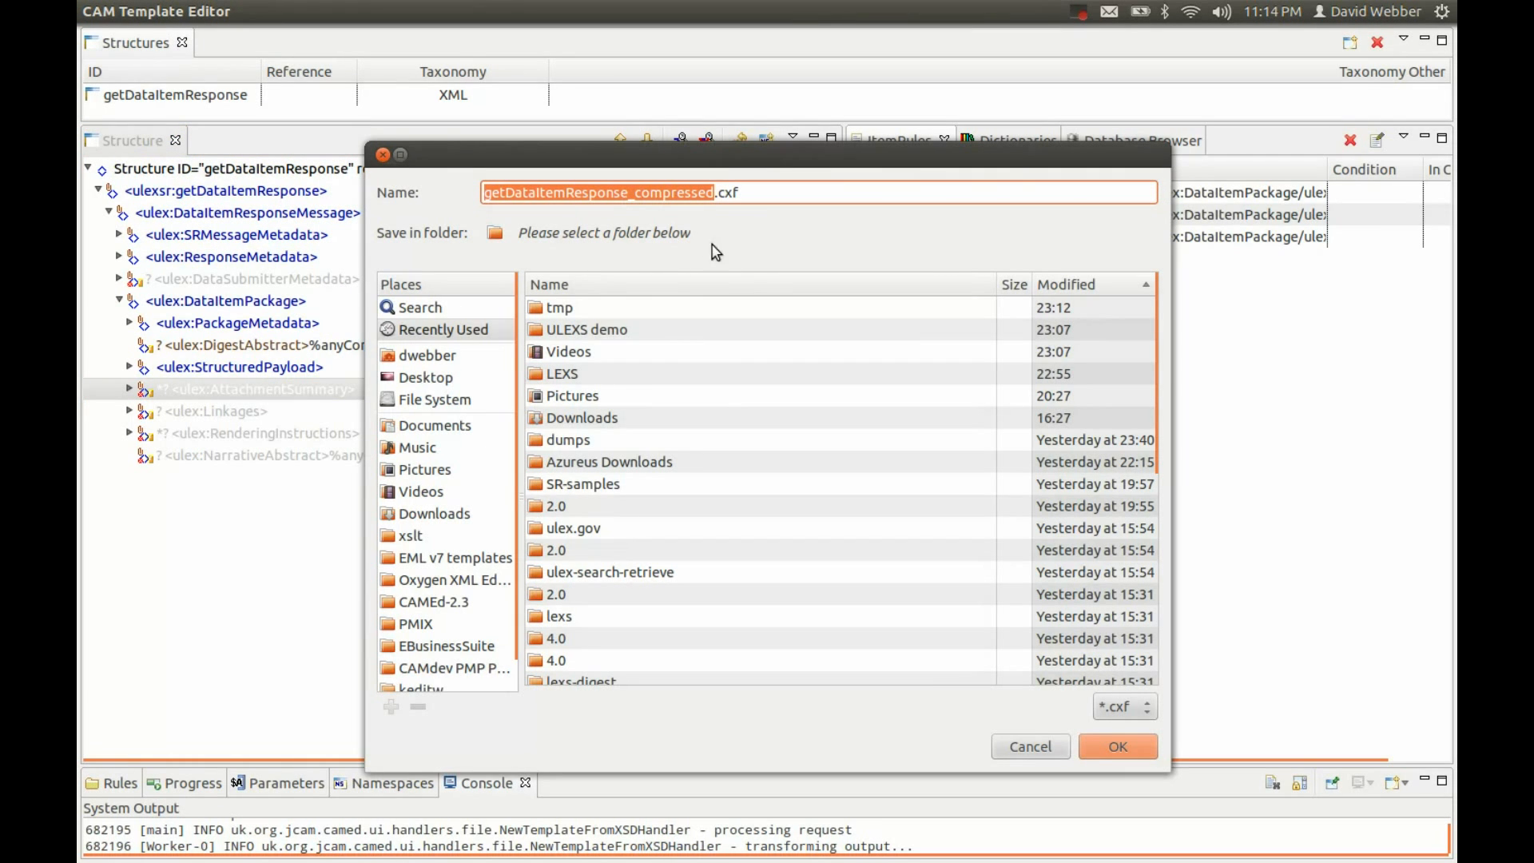
click(633, 192)
drag(633, 192, 712, 192)
text(Service)
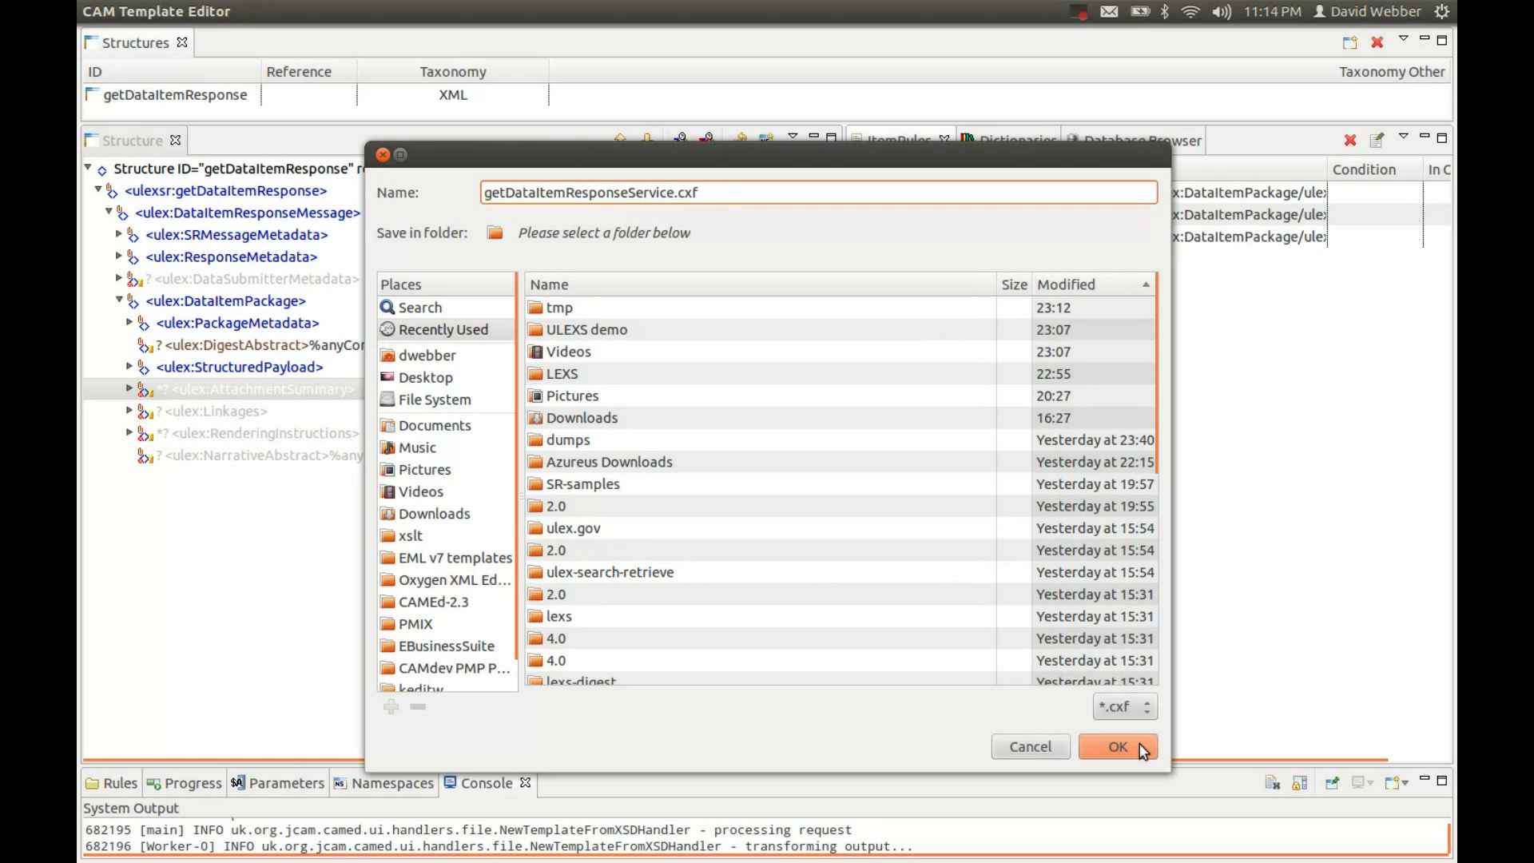
double_click(551, 373)
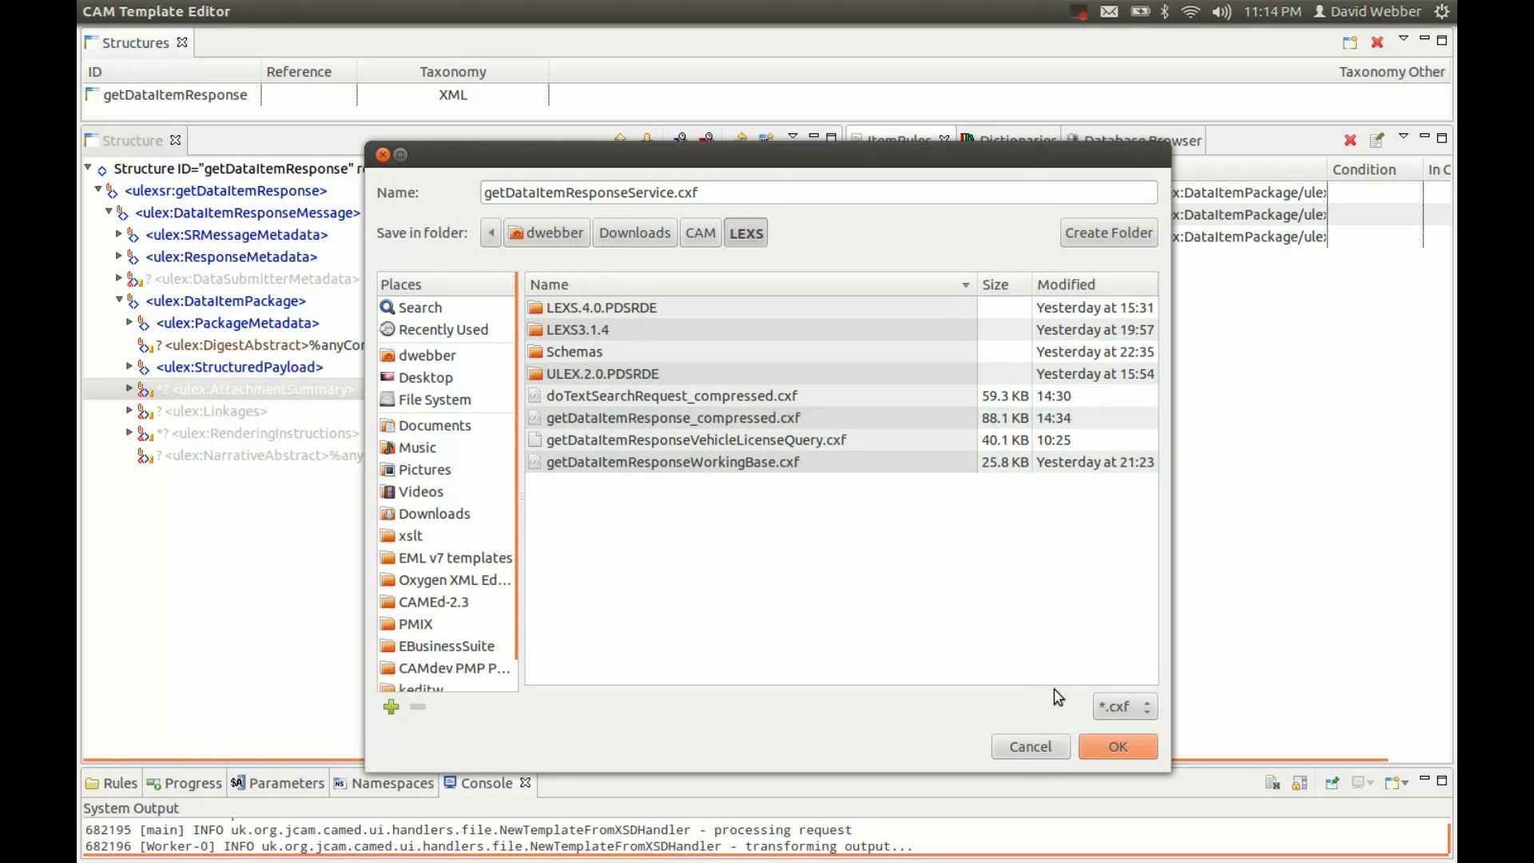
click(1114, 749)
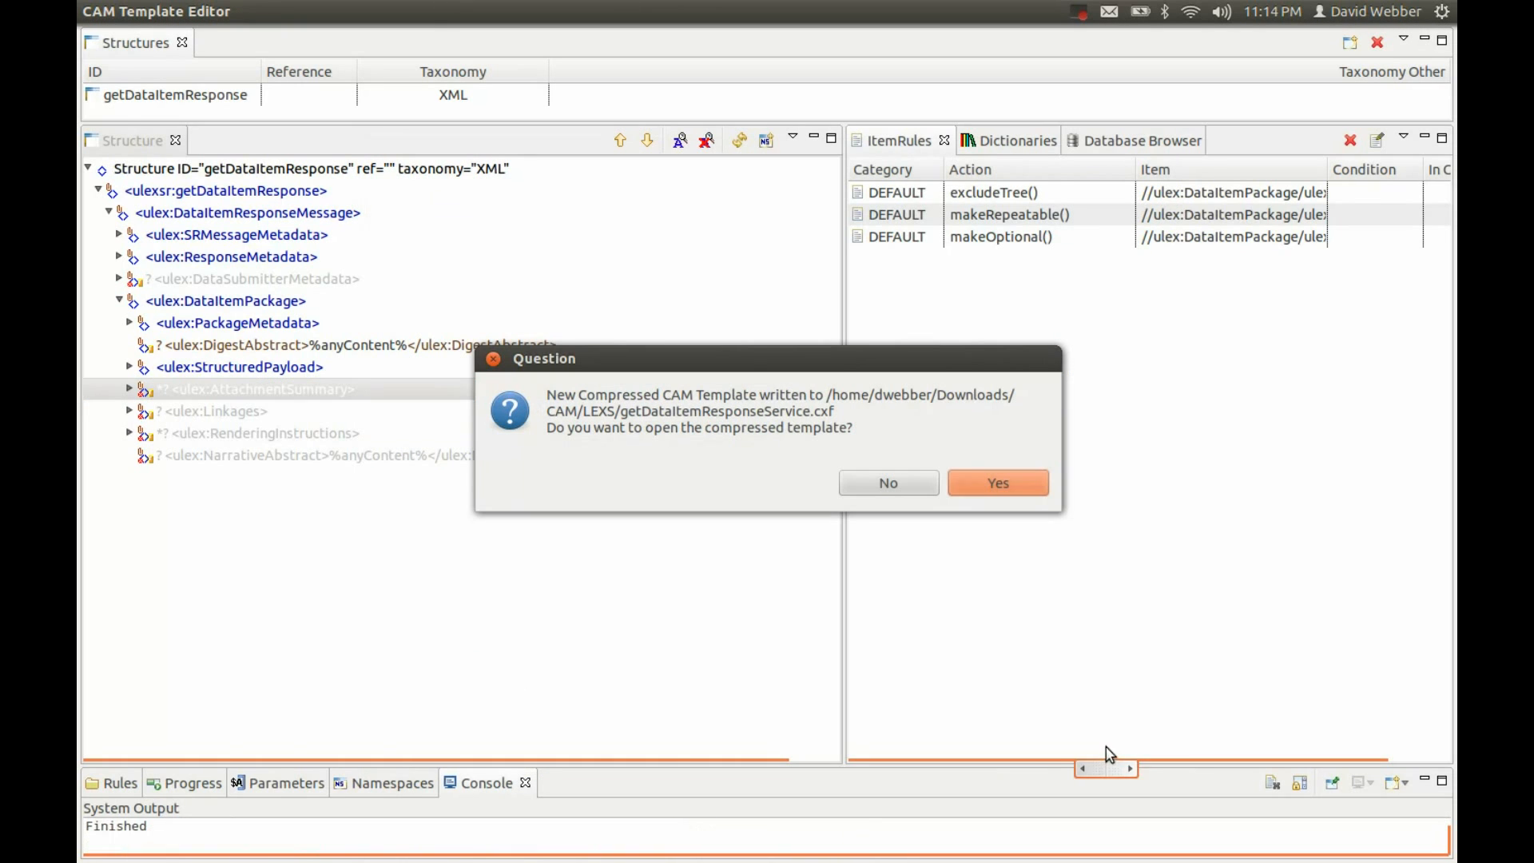
Open the exported compressed template and save it as getDataItemResponseService.cam in the LEXS folder
click(973, 480)
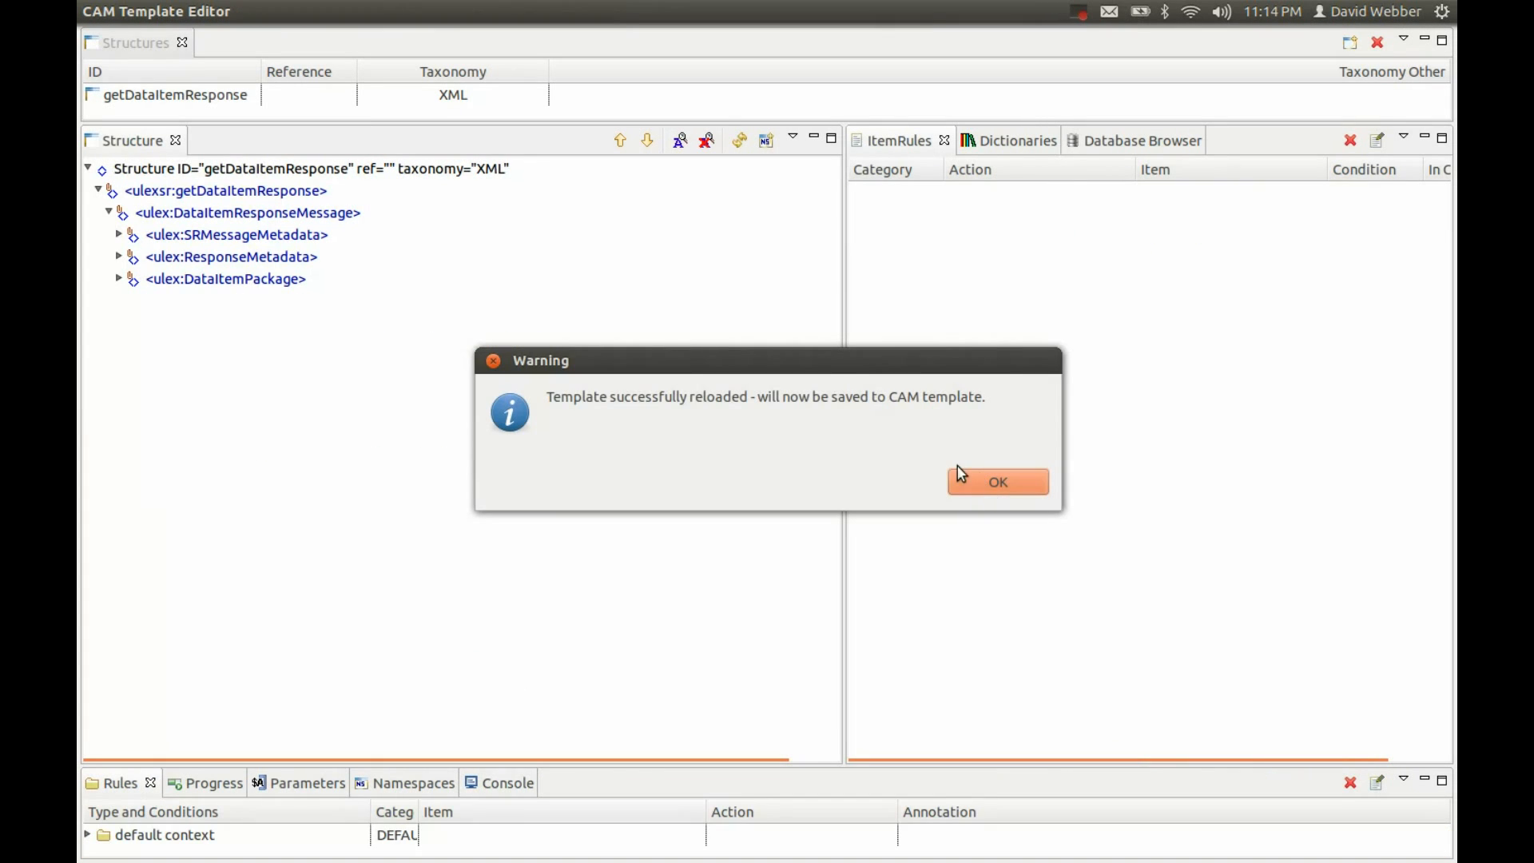
click(969, 483)
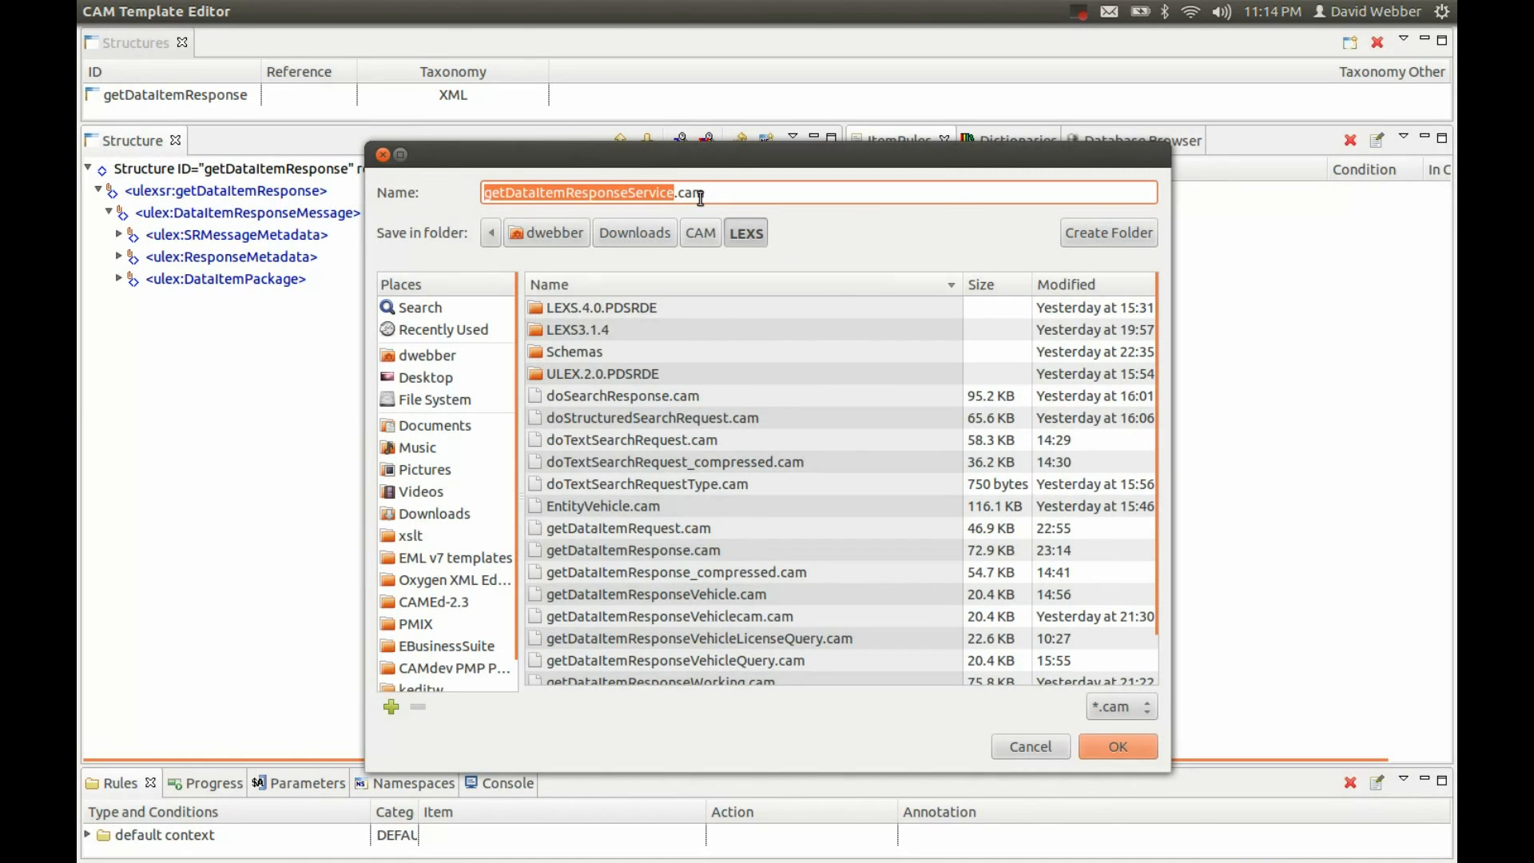
click(1107, 747)
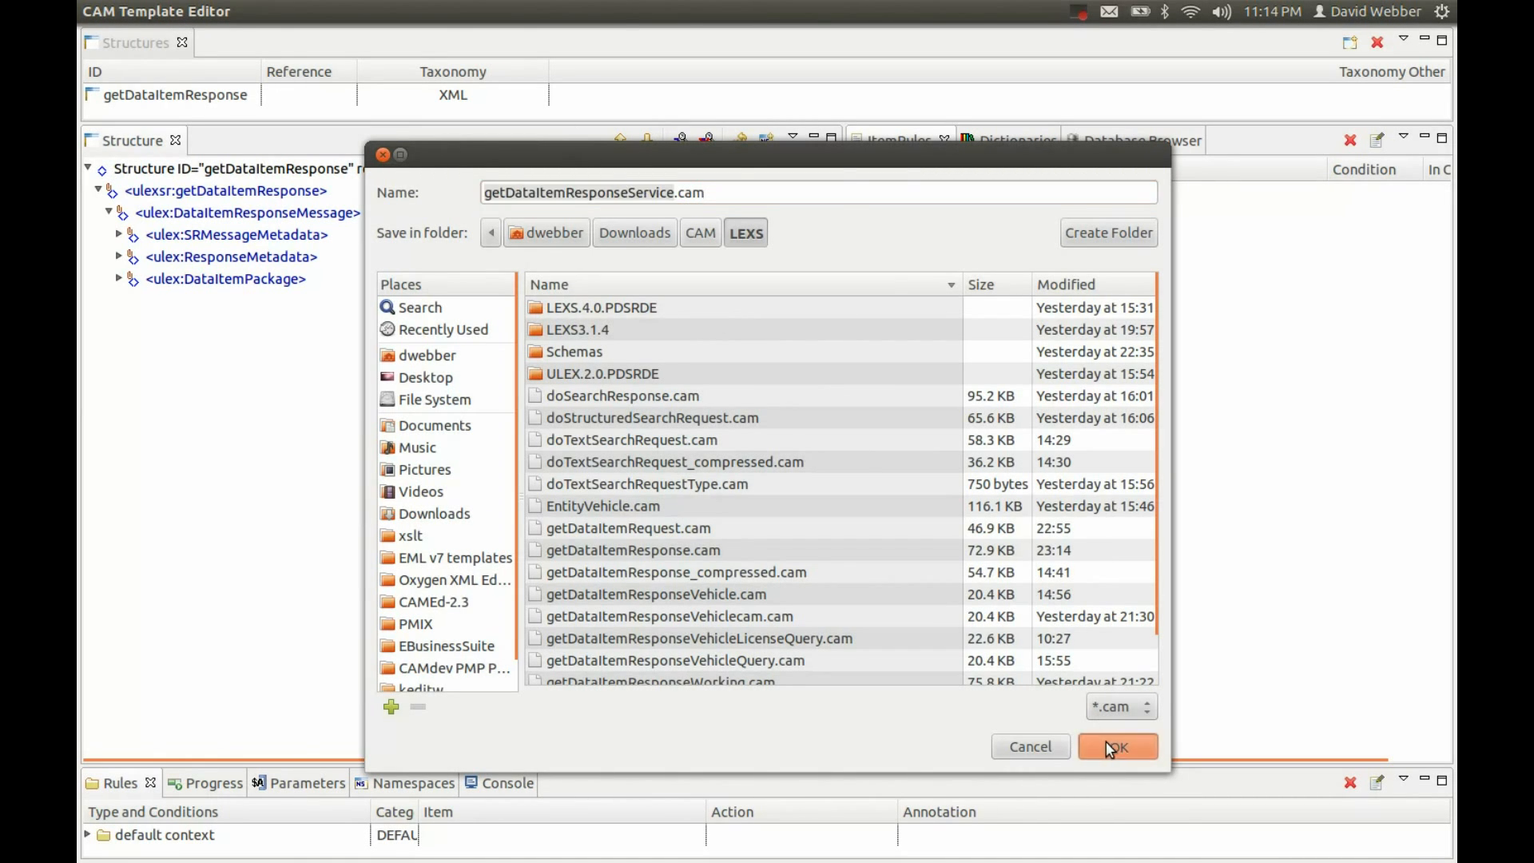
Expand ulex:DataItemPackage and ulex:StructuredPayload, and examine the rule on the ulex:StructuredPayloadContent element
click(119, 279)
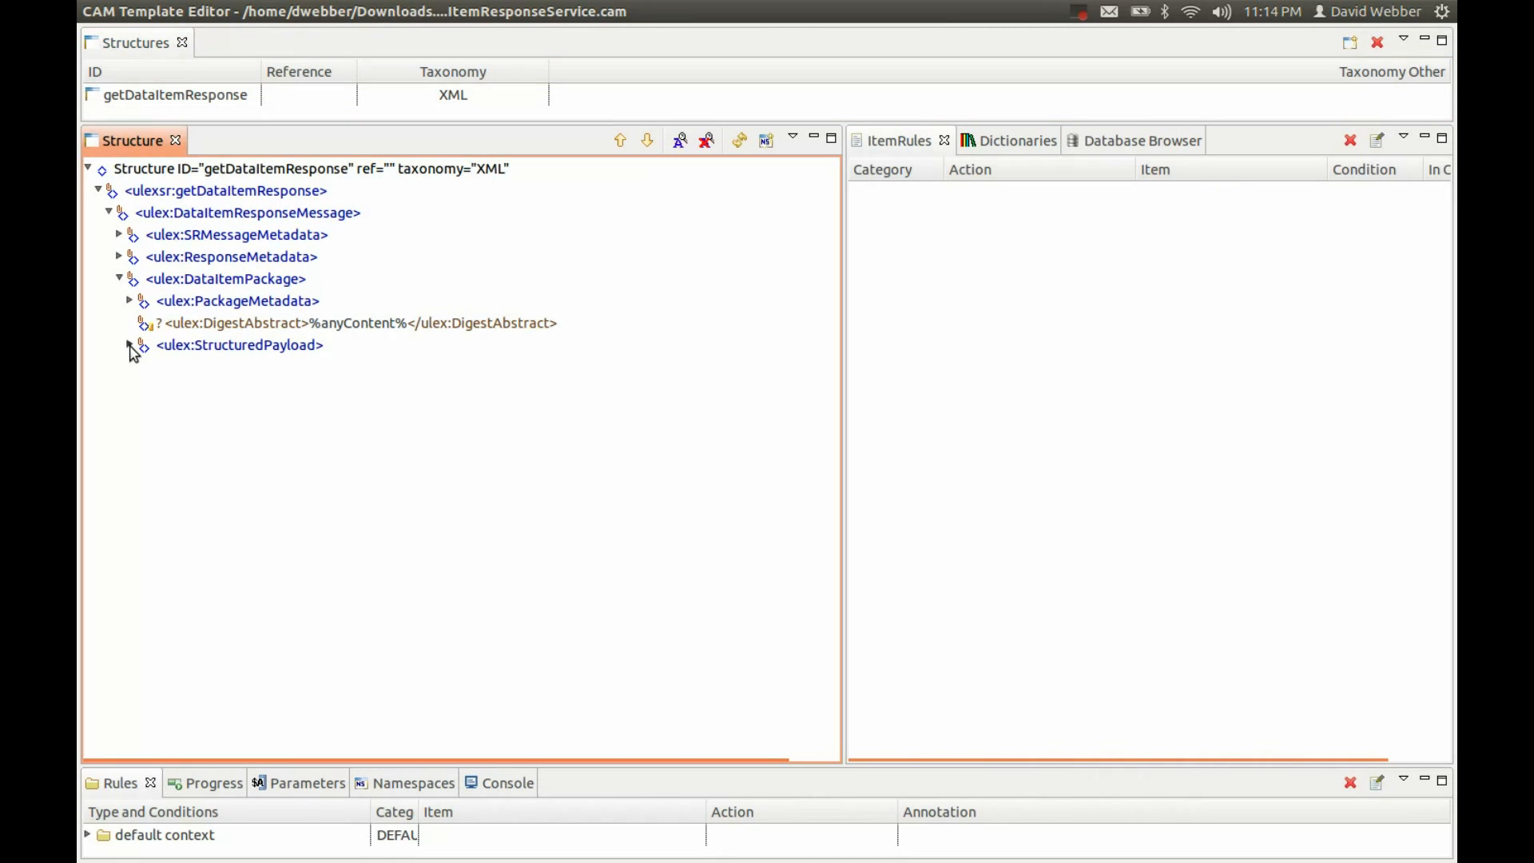
click(128, 345)
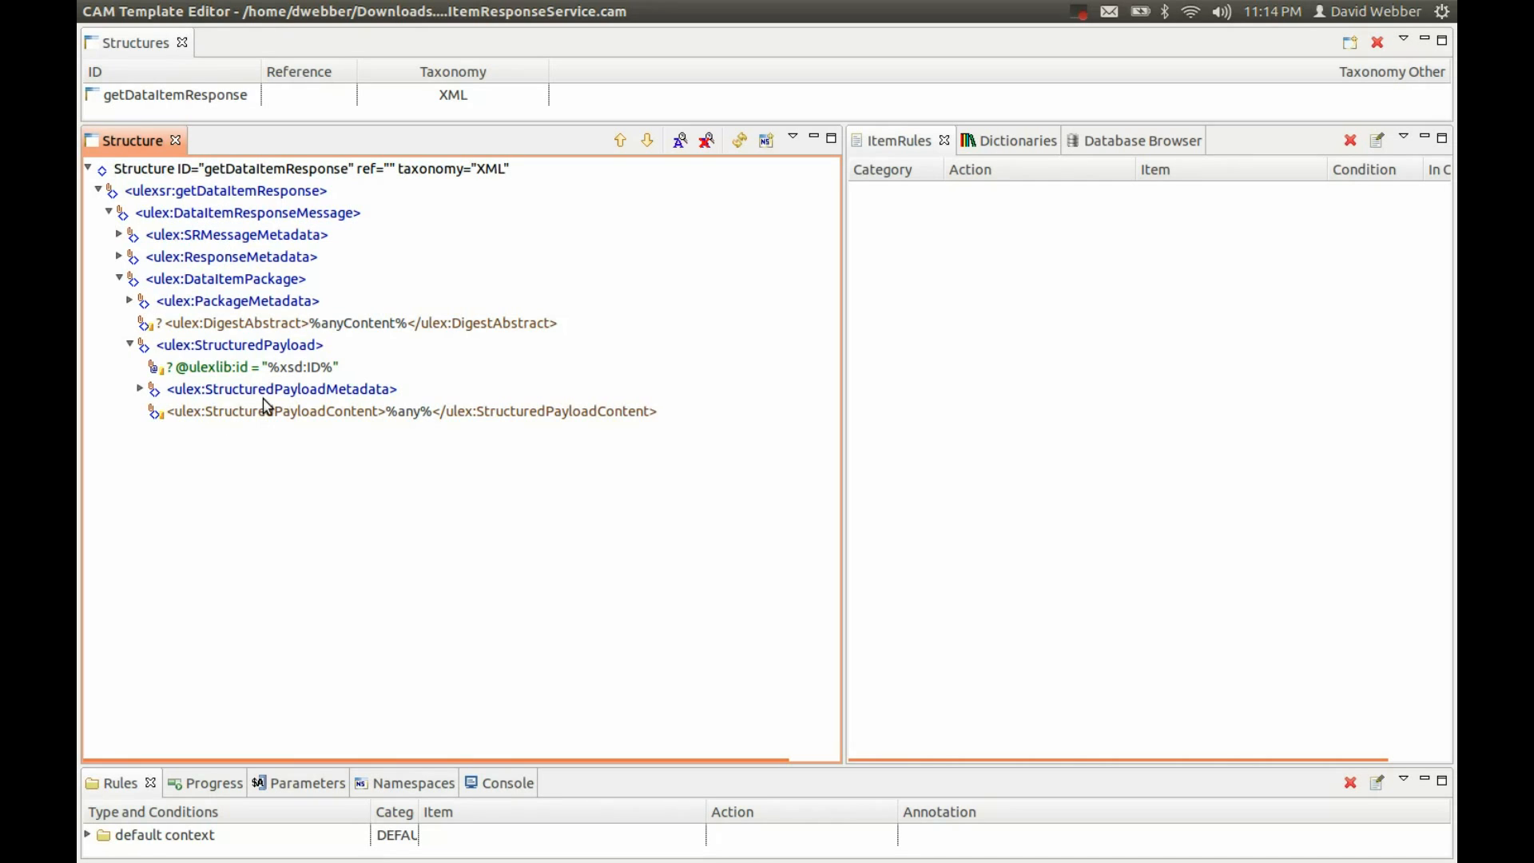
click(337, 415)
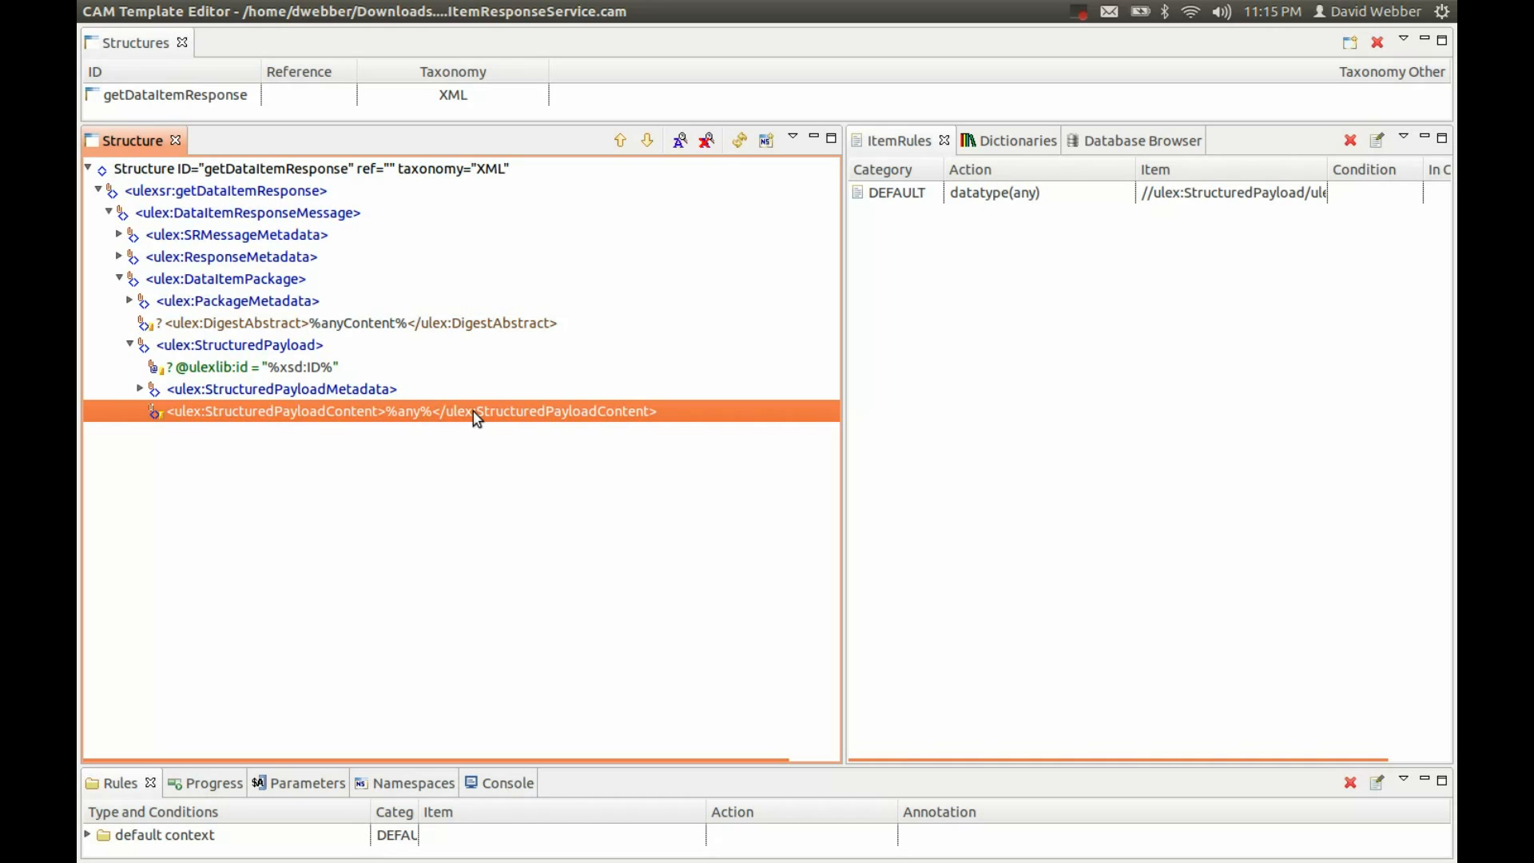
click(1080, 12)
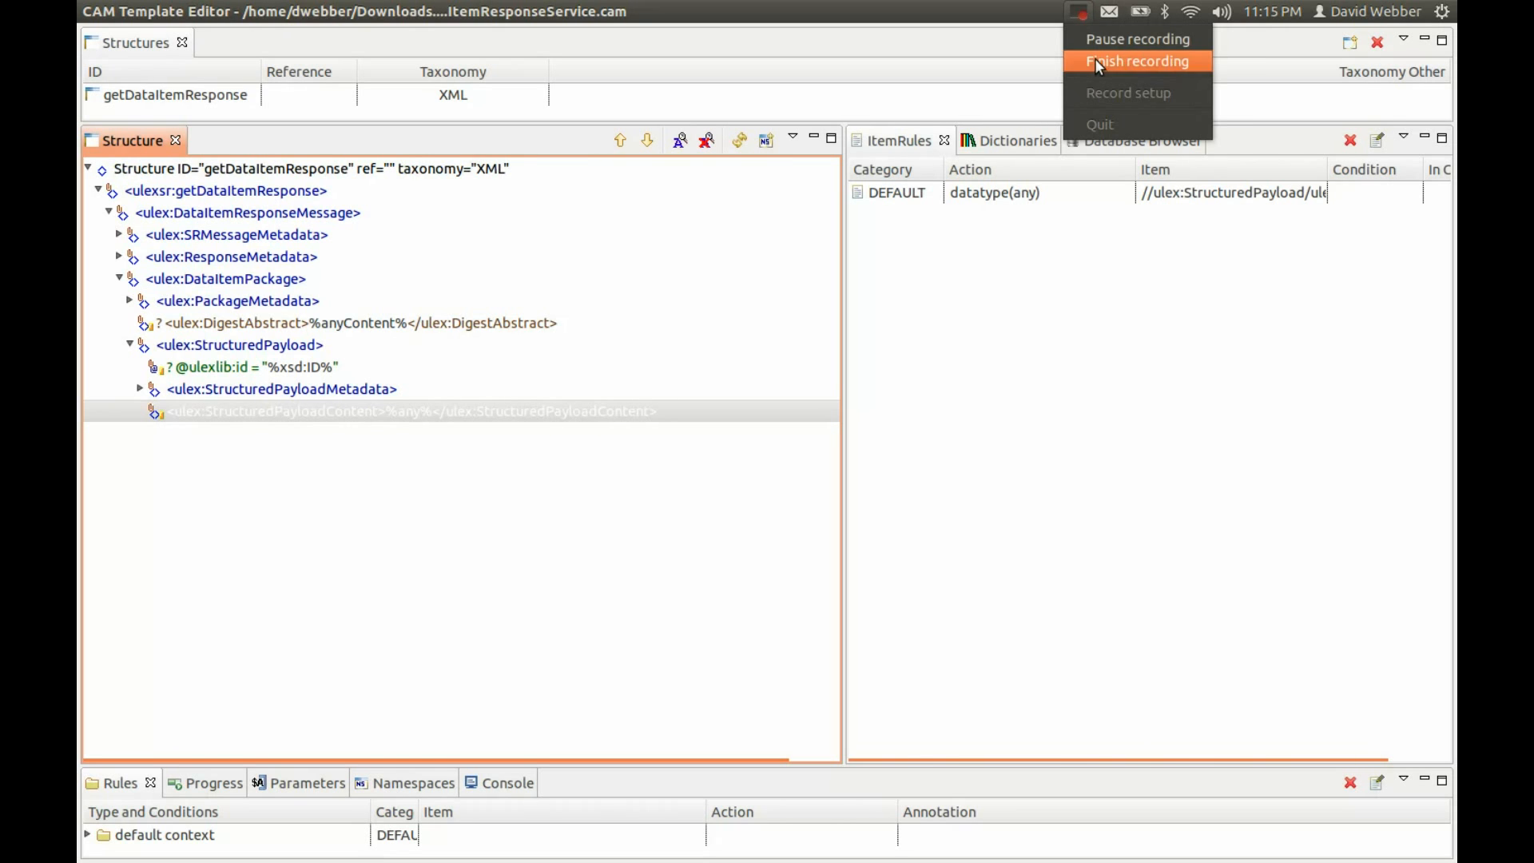
click(1095, 61)
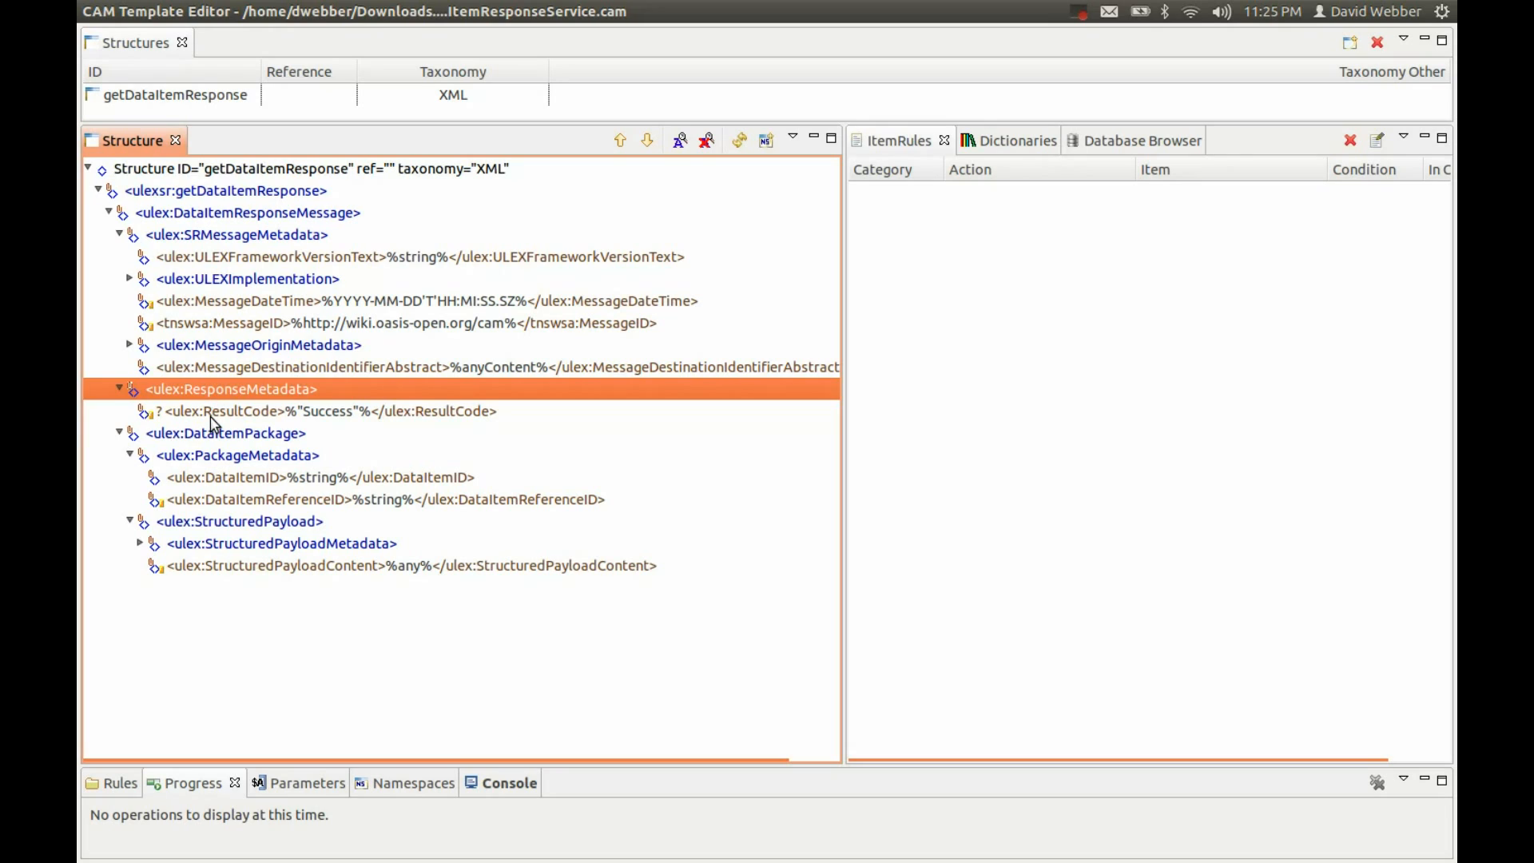
Delete the makeOptional() rule from the ulex:ResultCode element under ulex:ResponseMetadata
click(211, 412)
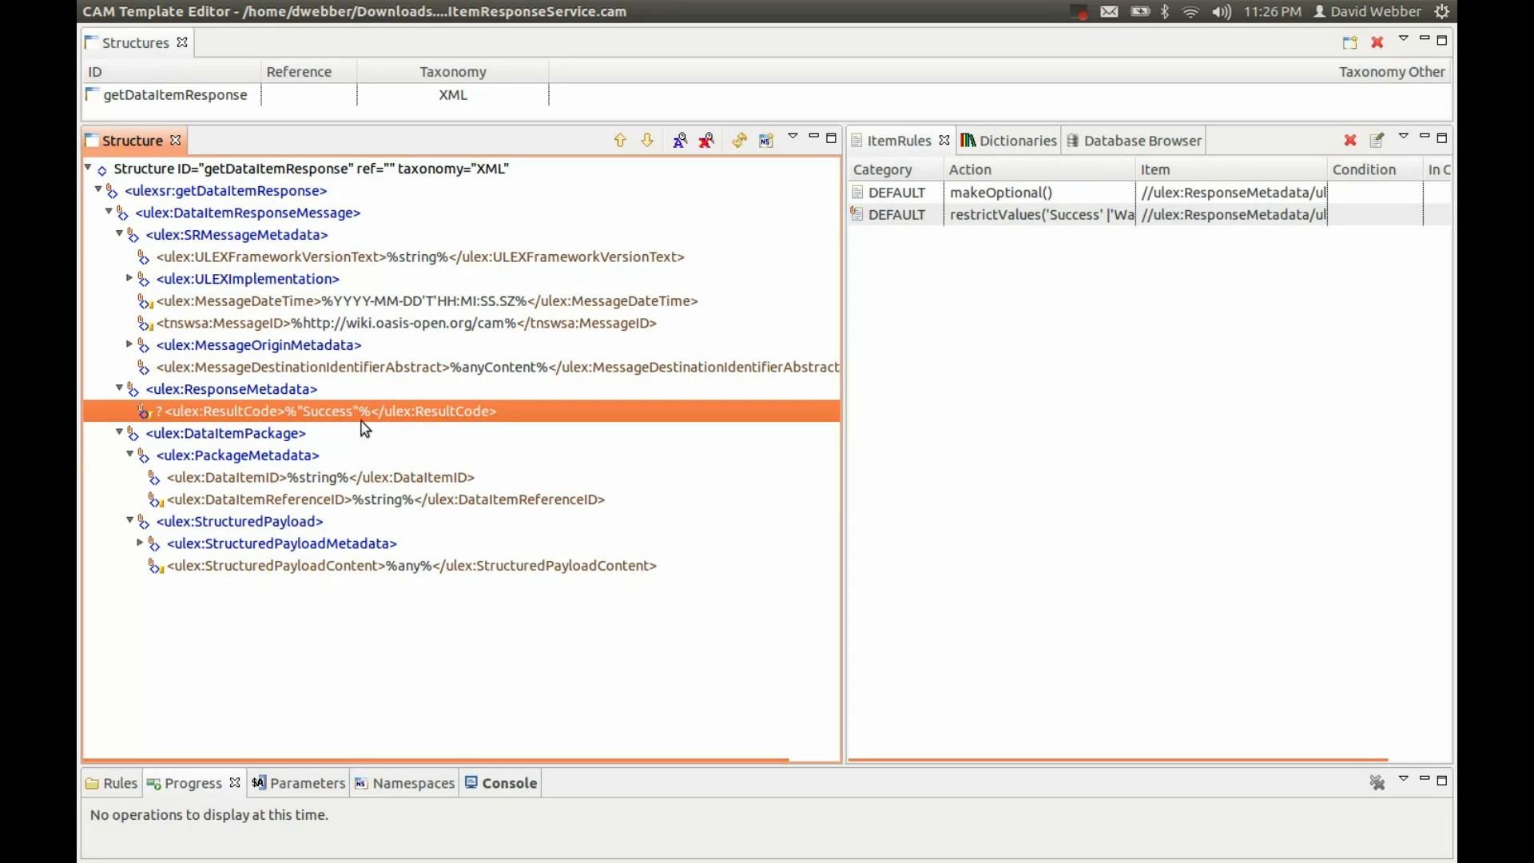
click(888, 194)
right_click(889, 196)
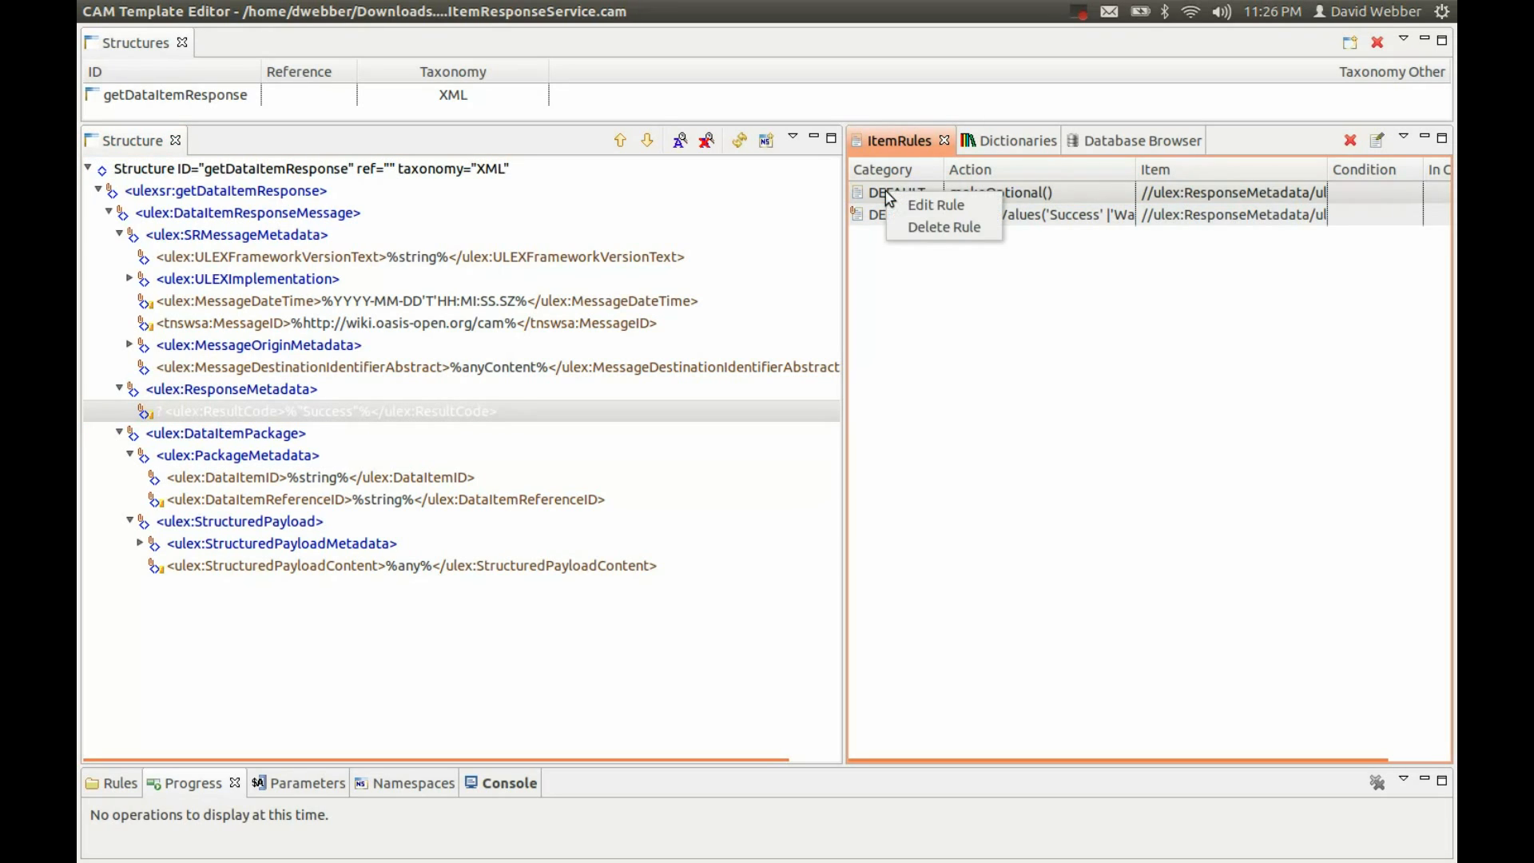
click(926, 226)
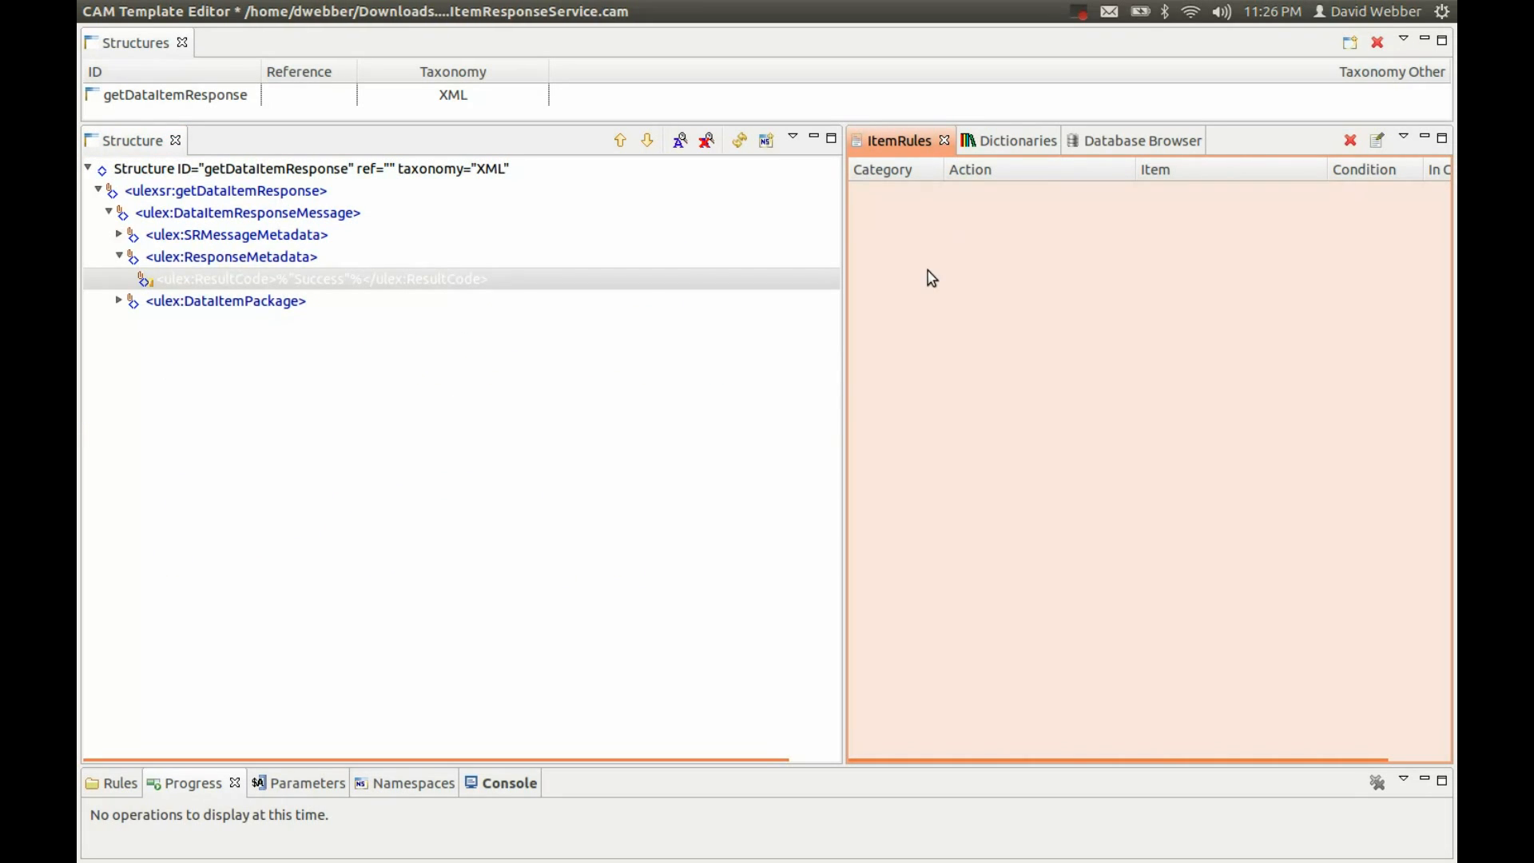
Replace the placeholder text of ulex:ResultCode with the fixed value Success, without percent signs or quotation marks
click(318, 280)
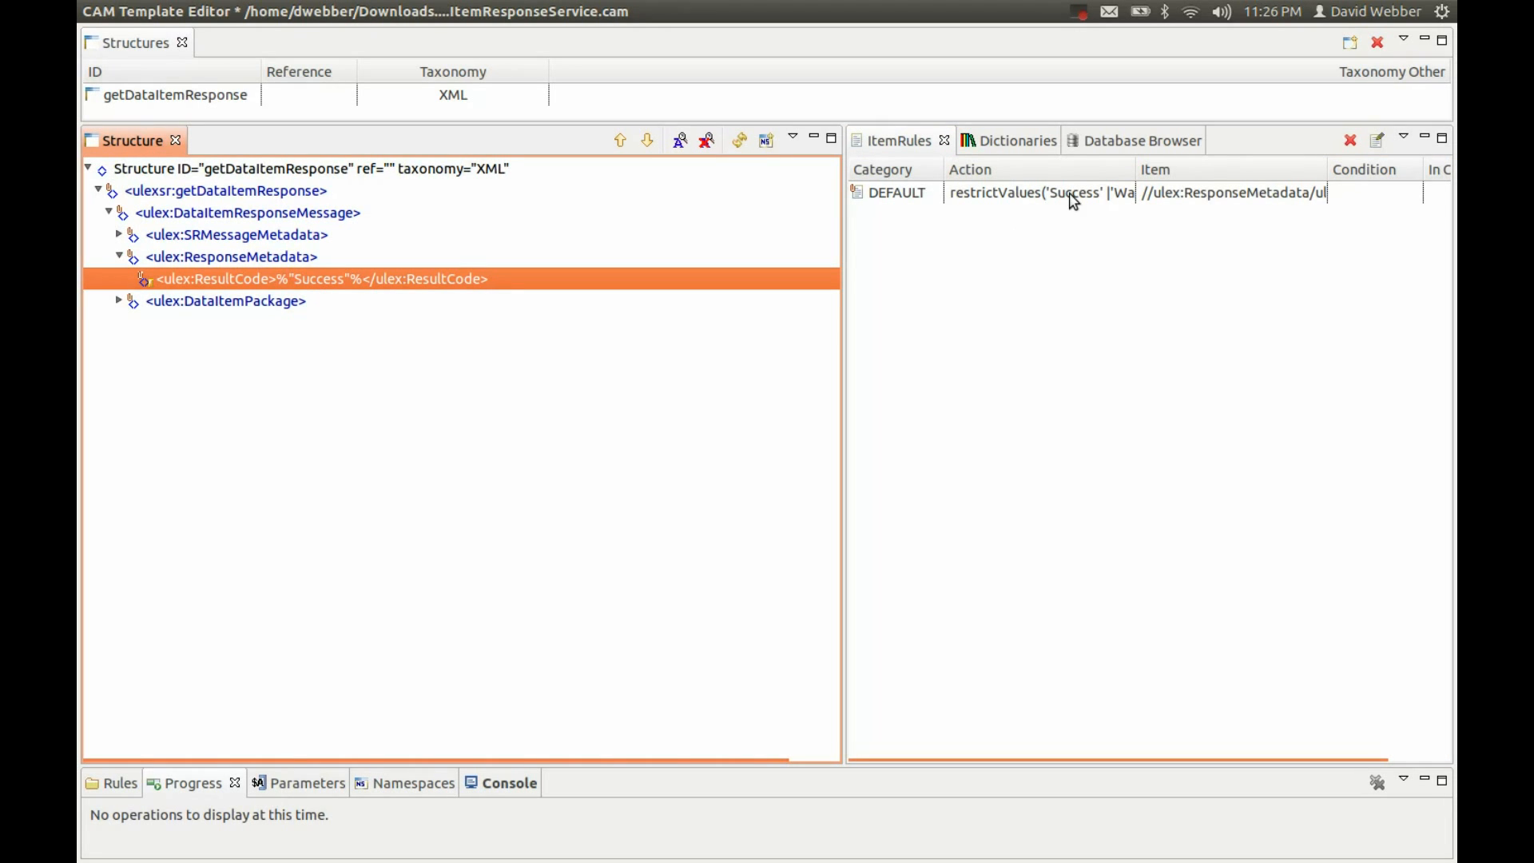
double_click(297, 279)
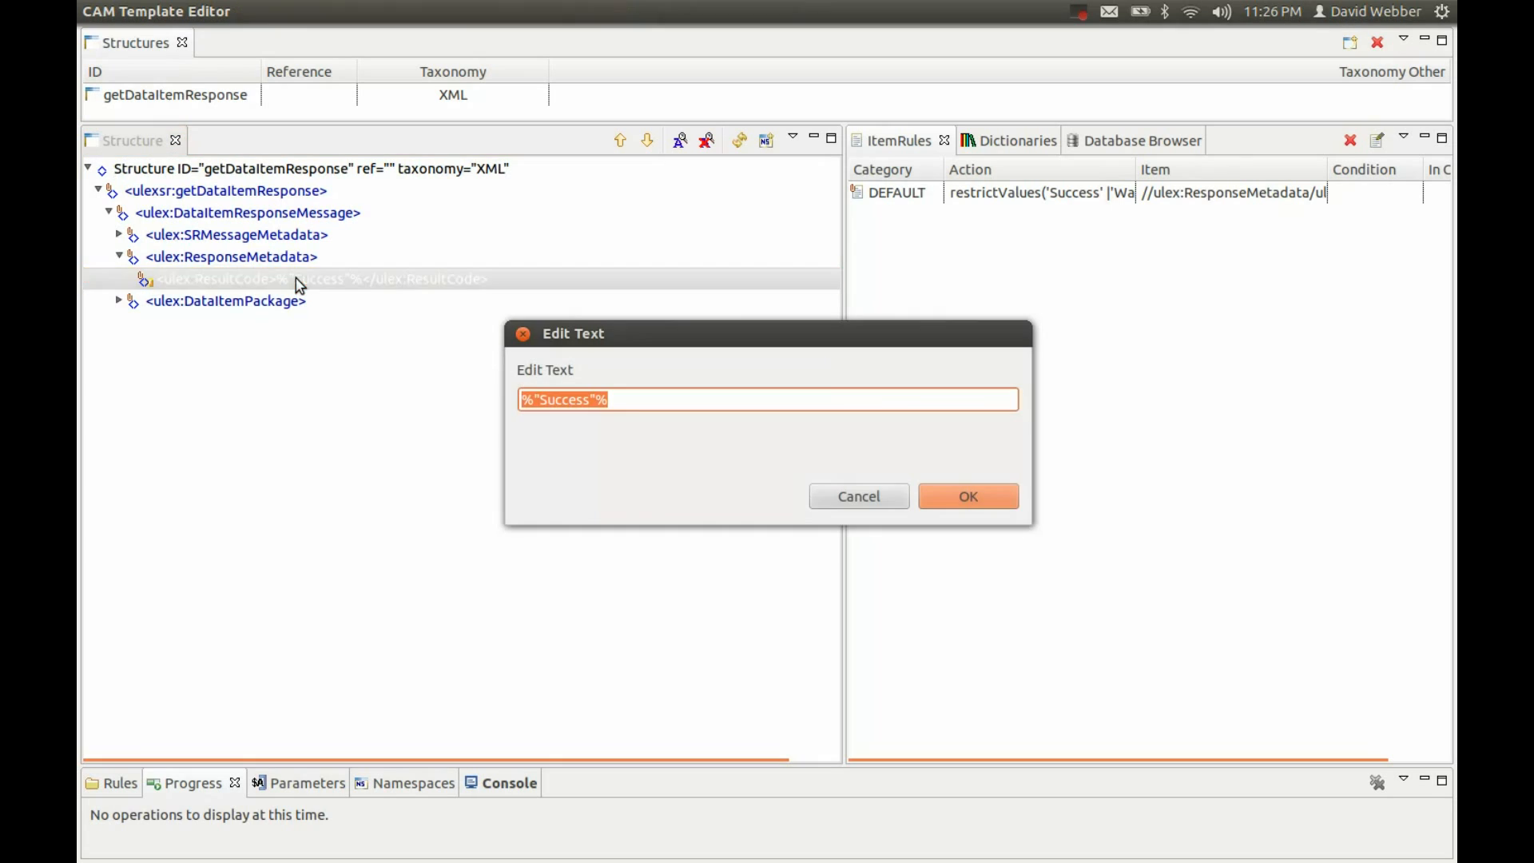
click(542, 398)
drag(543, 398, 511, 402)
key(BackSpace)
key(BackSpace)
key(BackSpace)
click(970, 492)
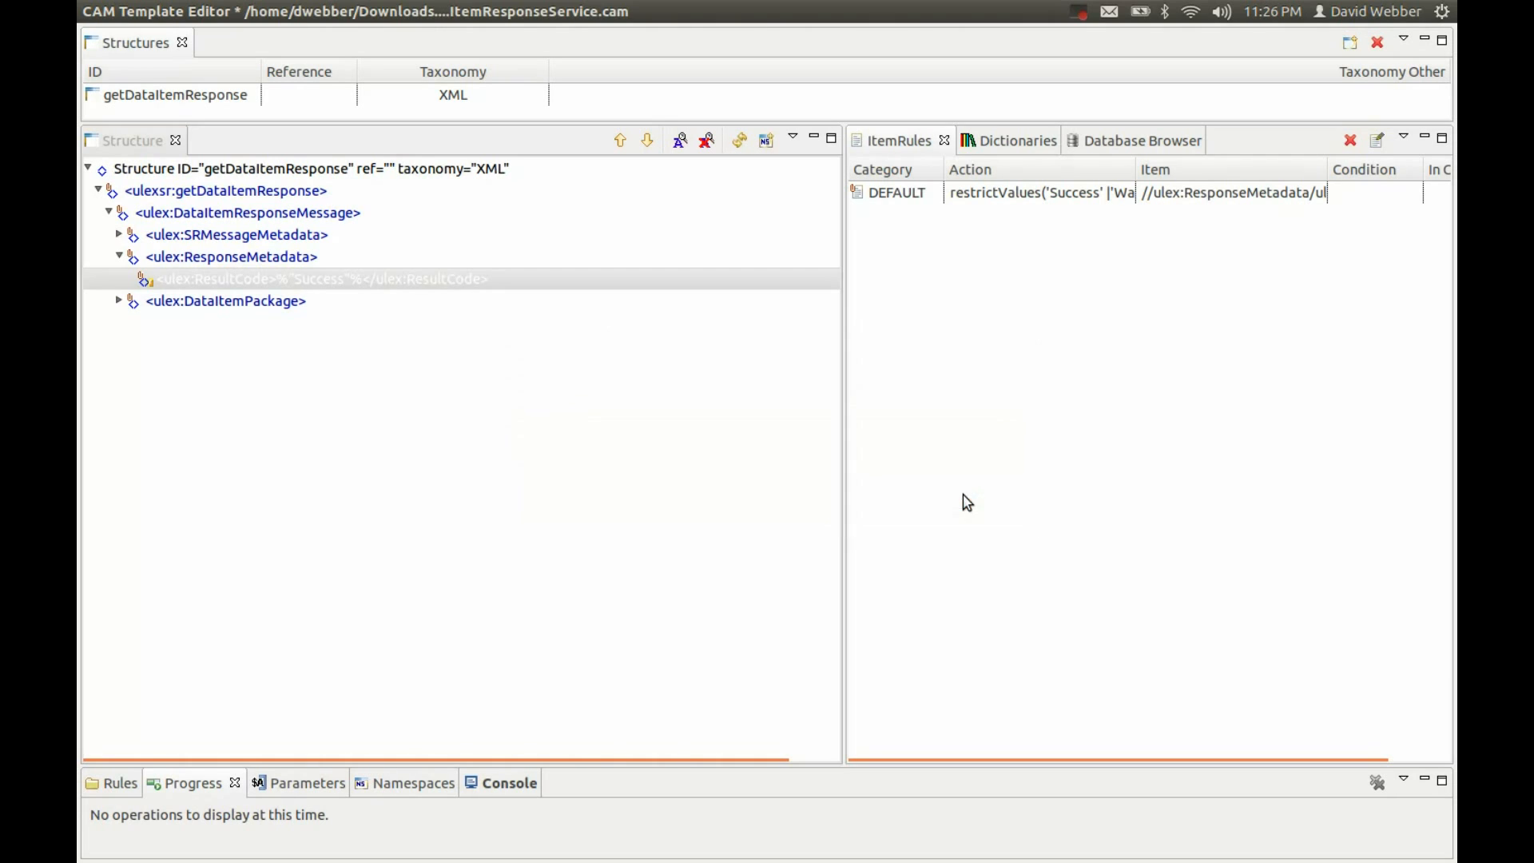
Set the content of ulex:MessageDestinationIdentifierAbstract under ulex:SRMessageMetadata to the fixed value EMPTY
click(217, 306)
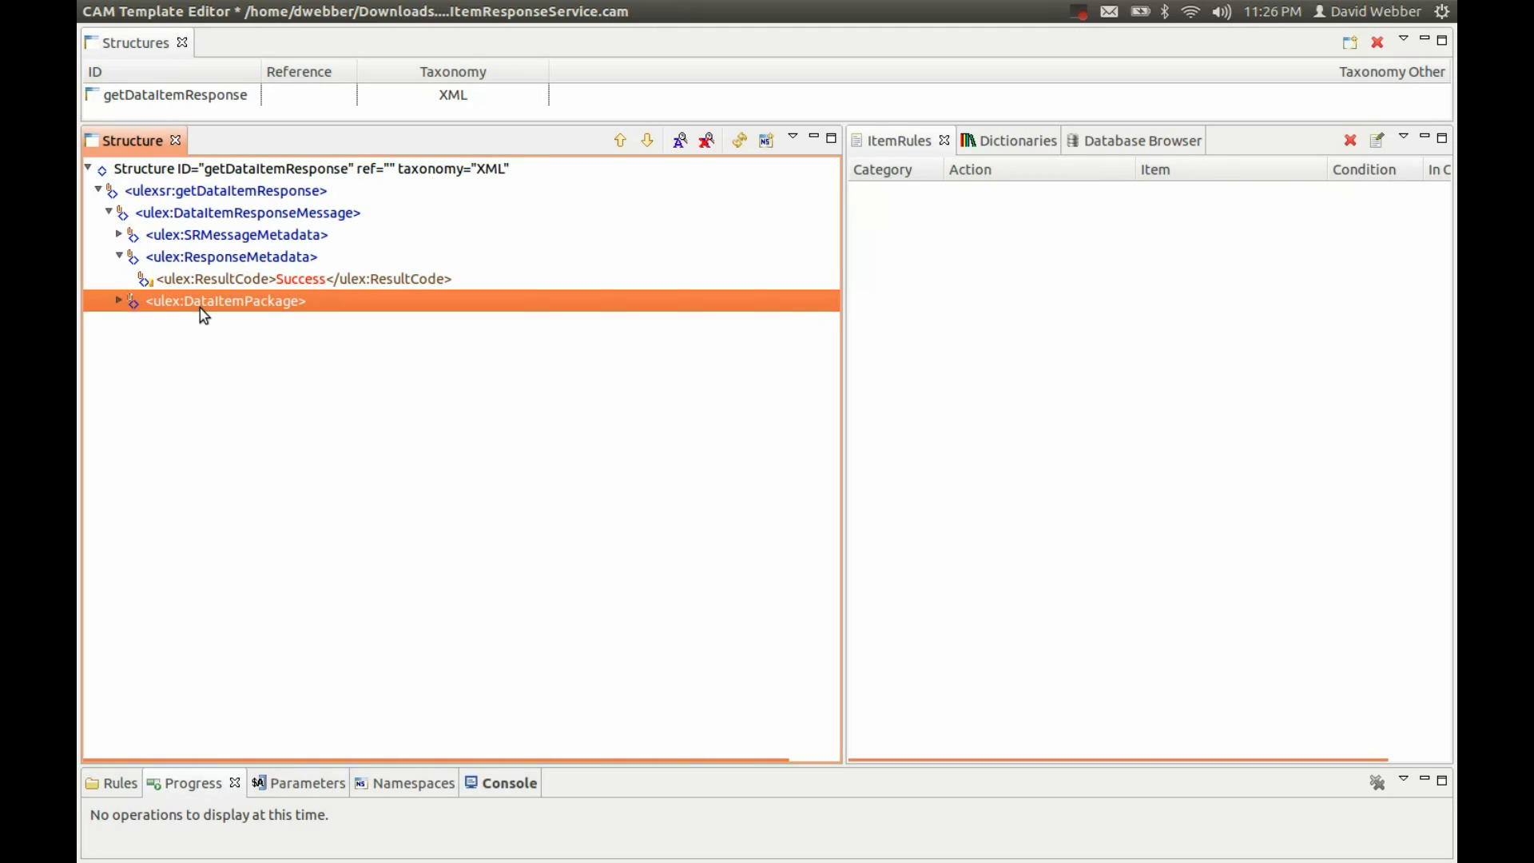
click(118, 301)
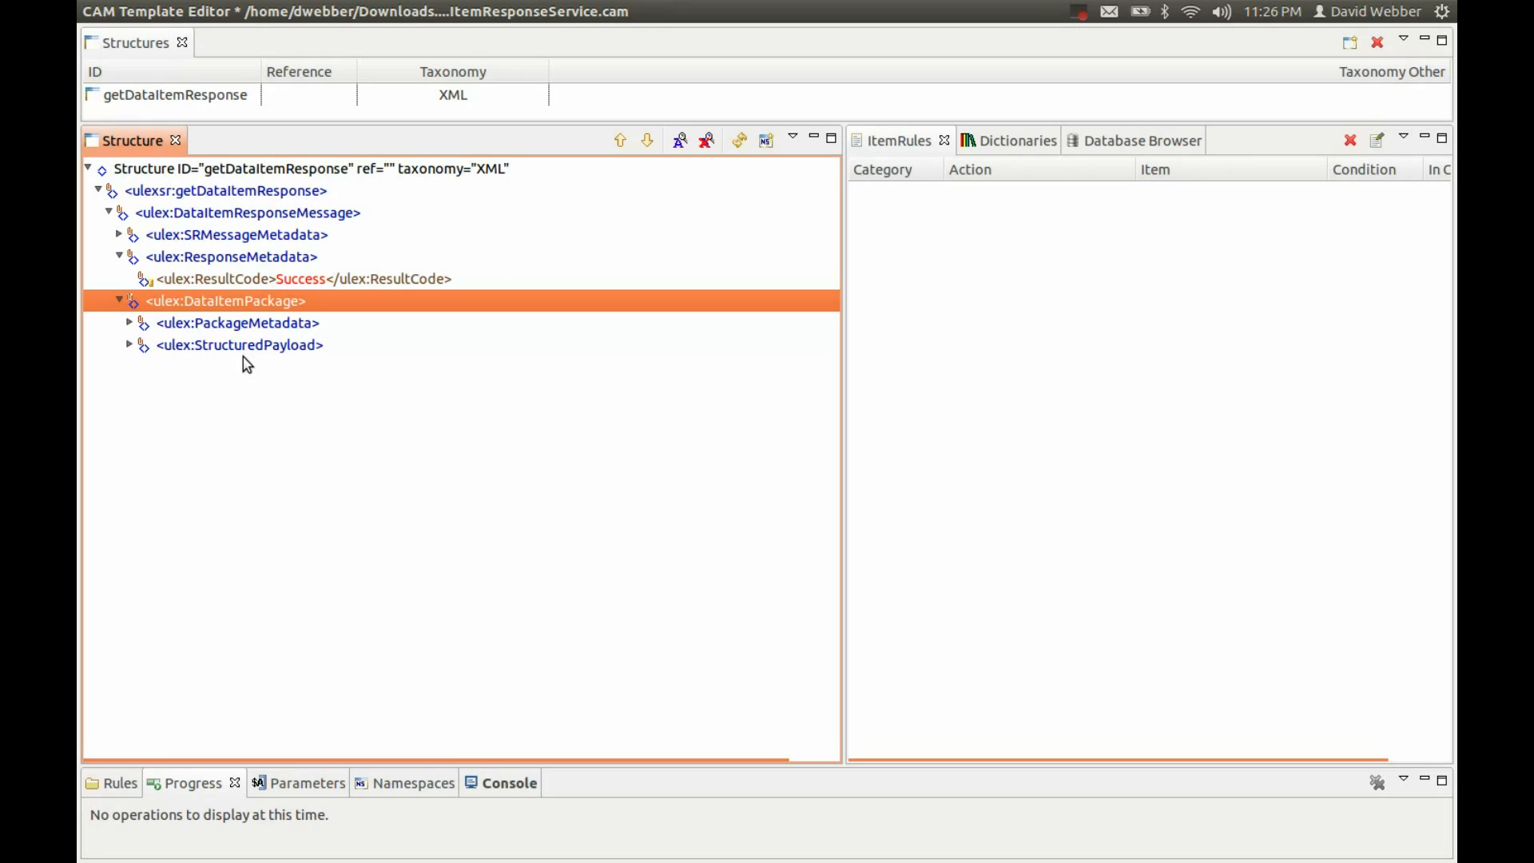
click(119, 235)
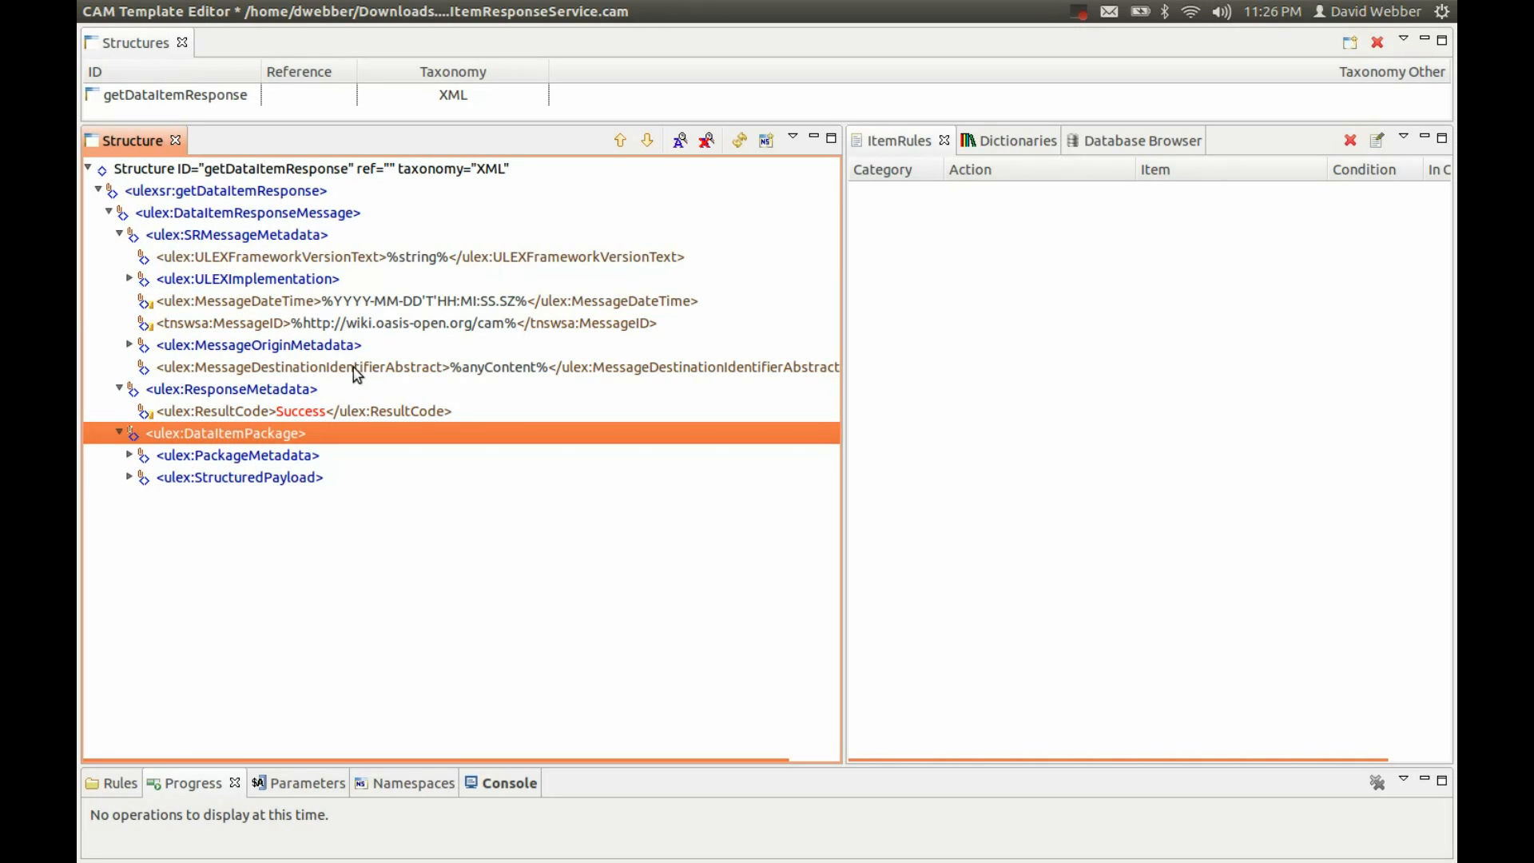
double_click(480, 369)
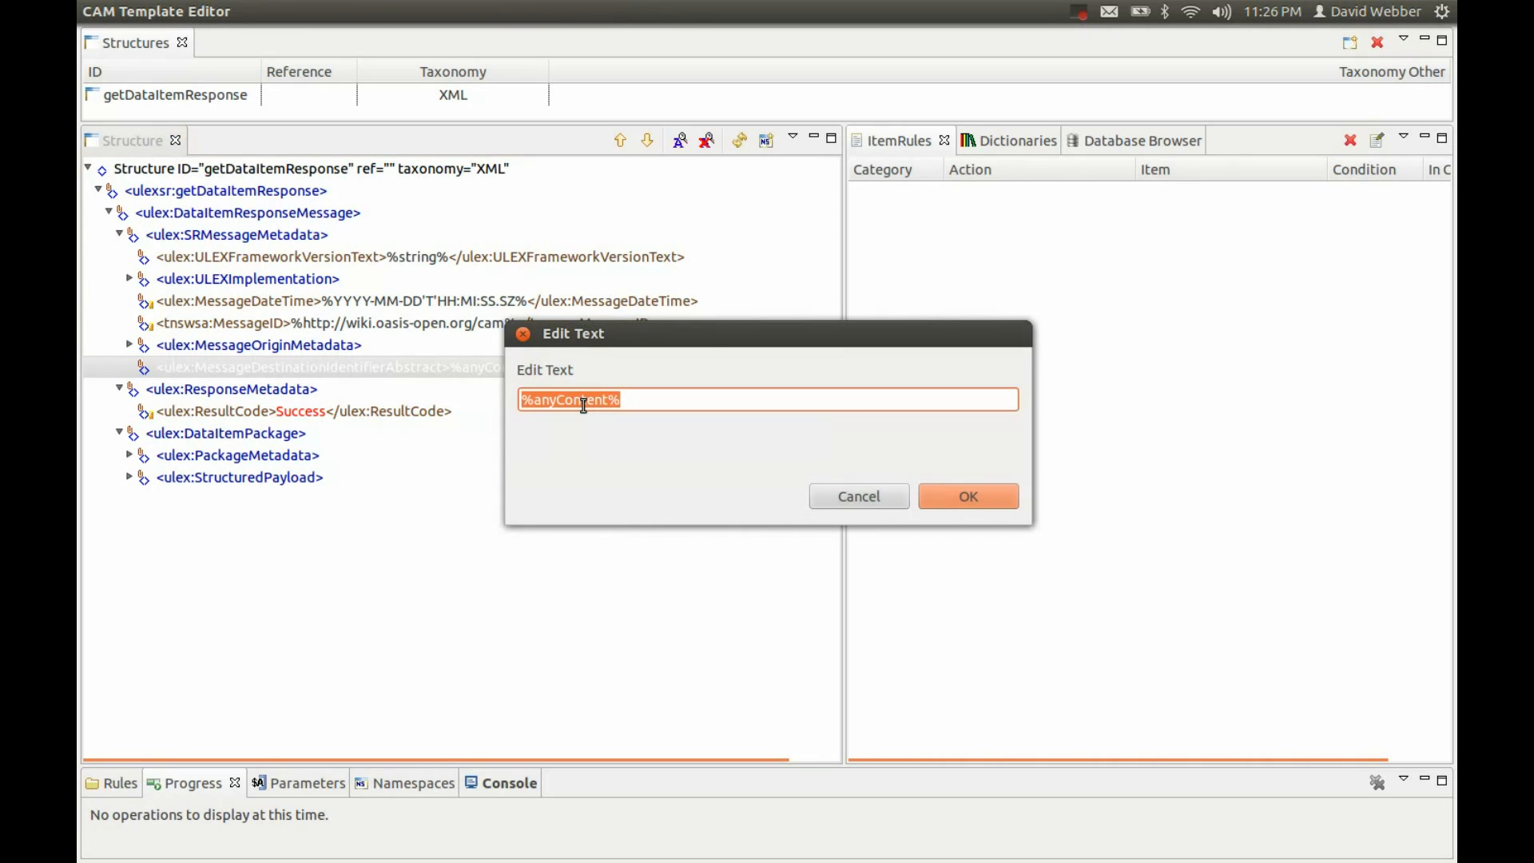
text(EMPTY)
click(947, 493)
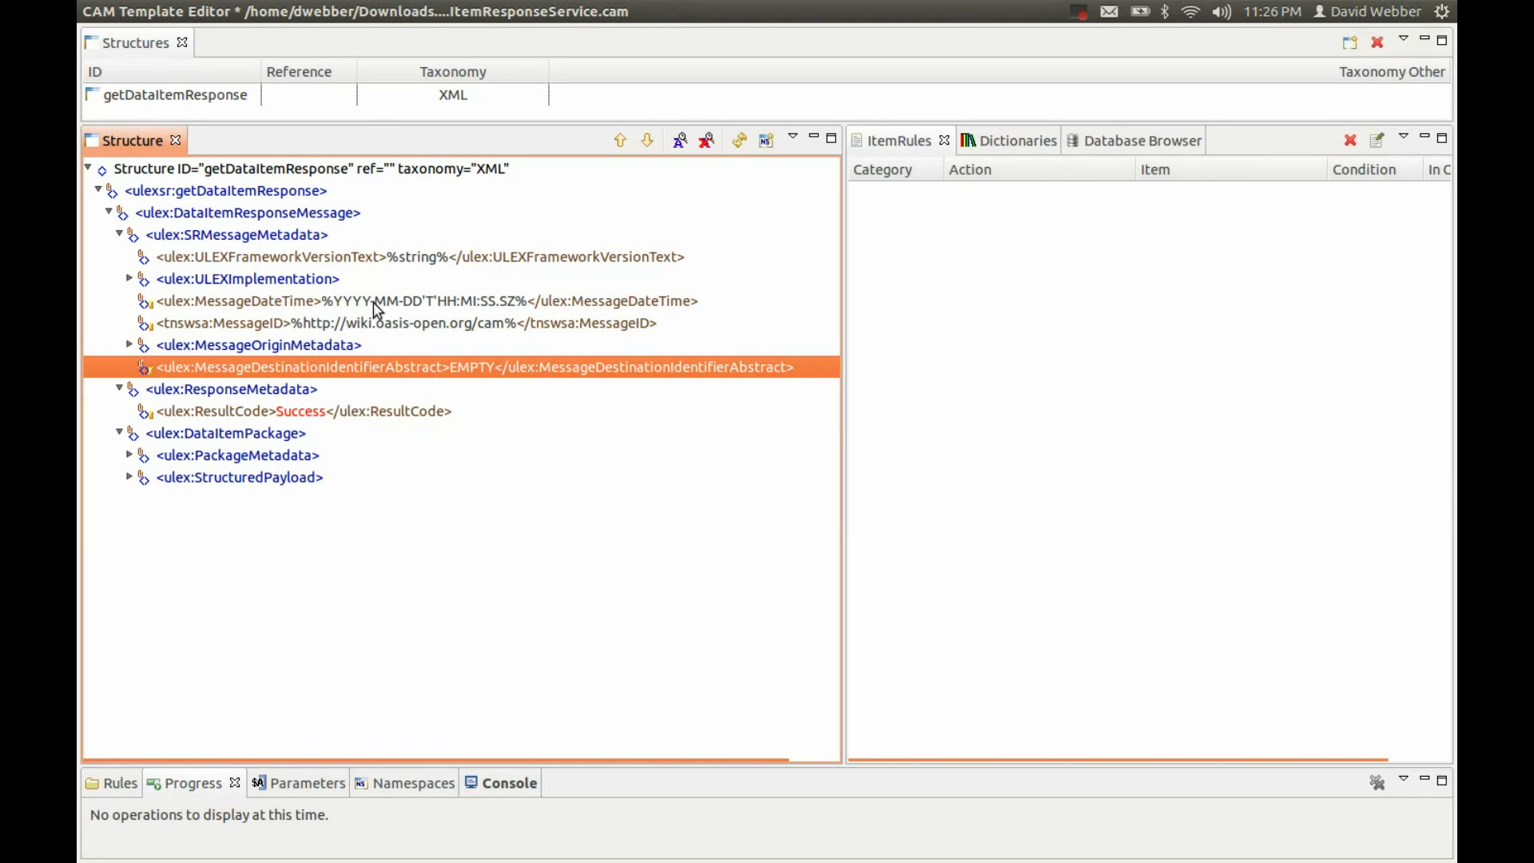
Set ulex:ULEXFrameworkVersionText under ulex:SRMessageMetadata to the fixed value 1.0, and check the rules on ulex:MessageDateTime
click(361, 257)
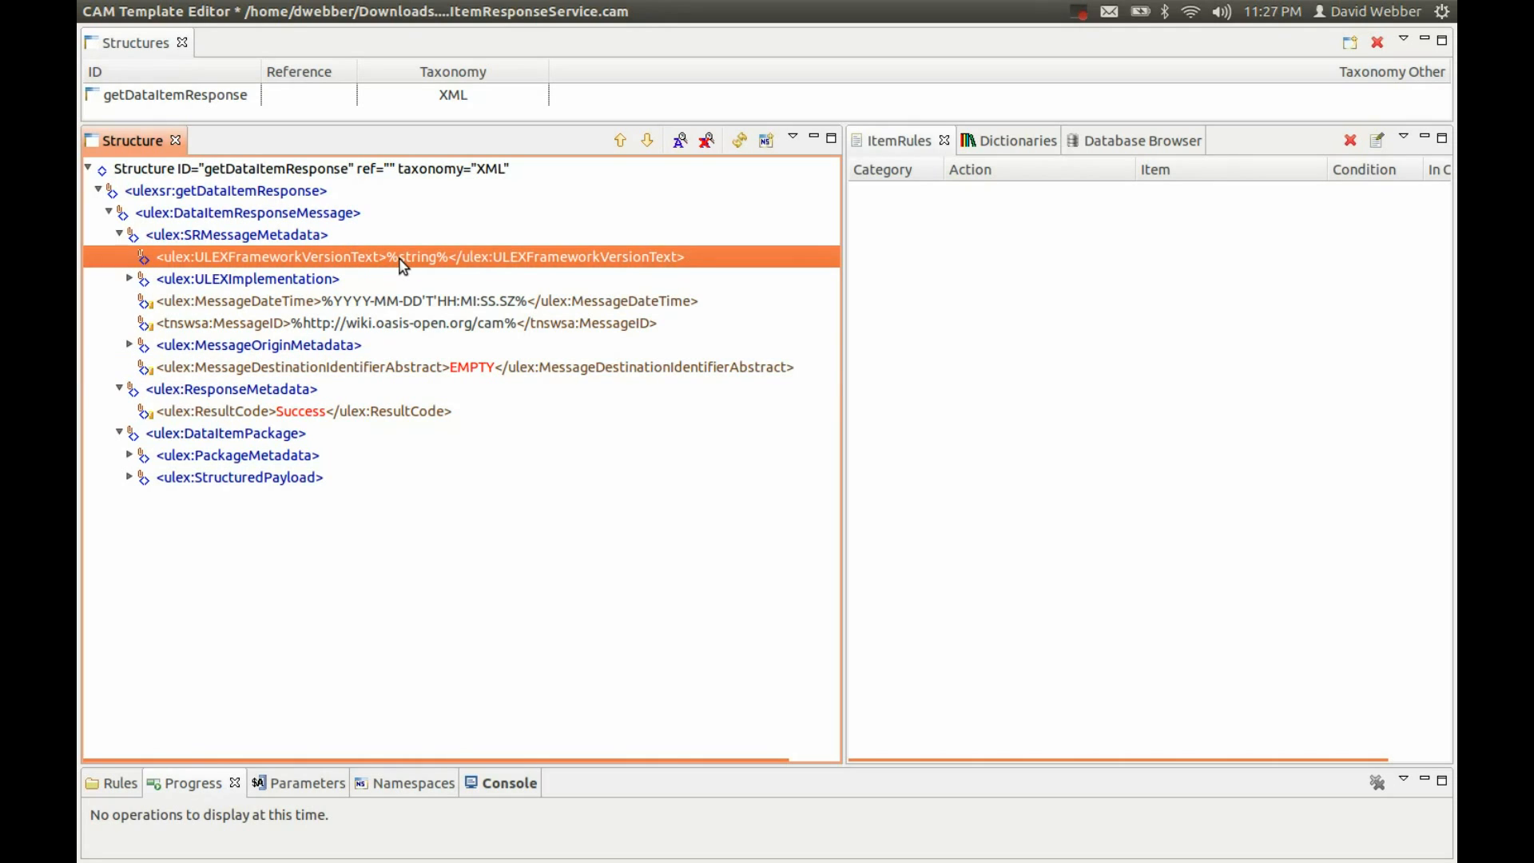
double_click(402, 257)
text(1)
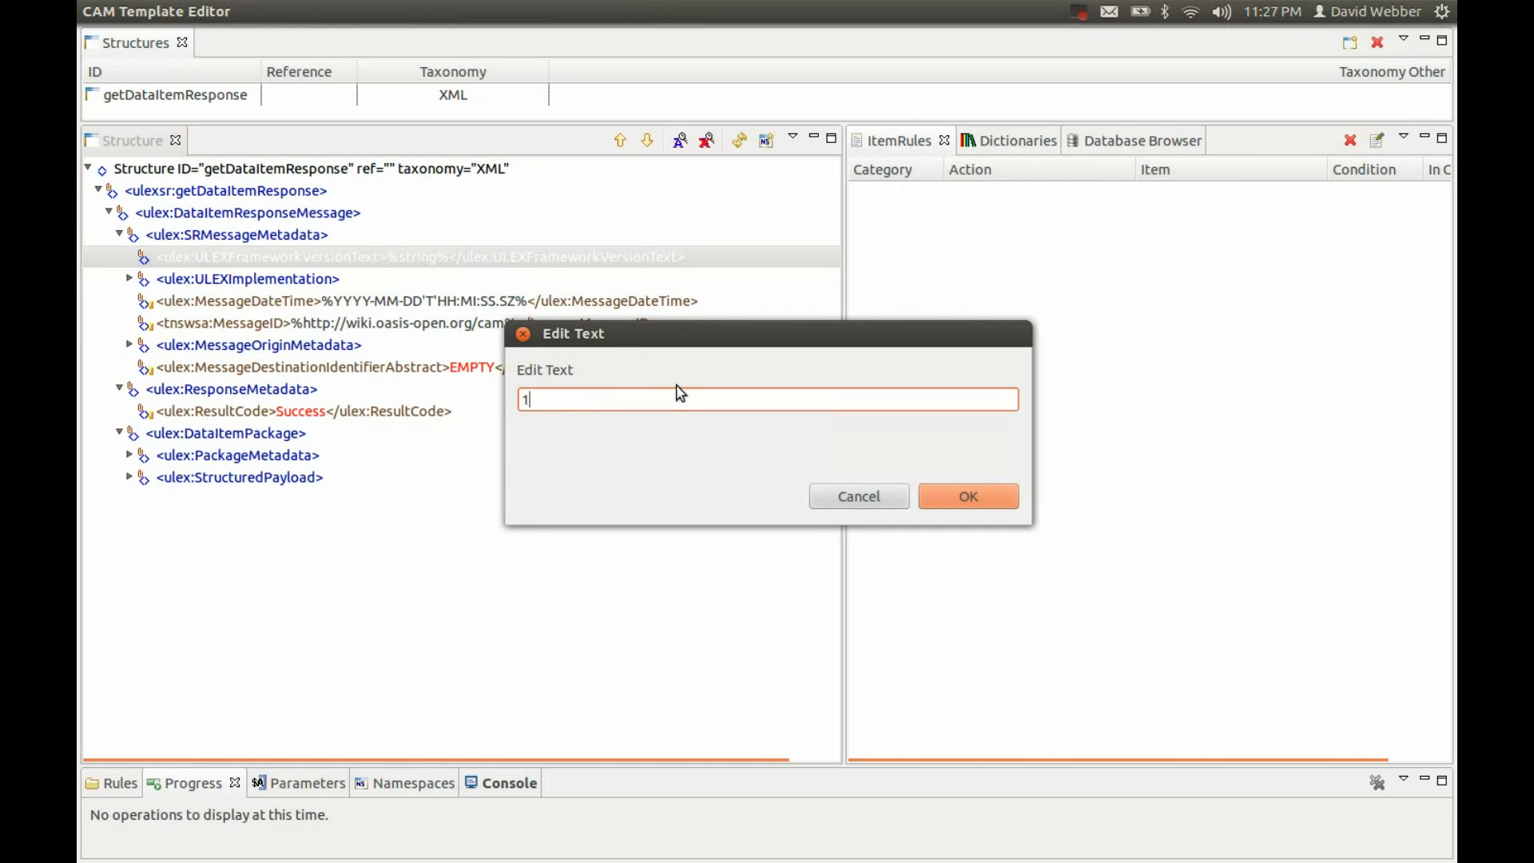
click(946, 495)
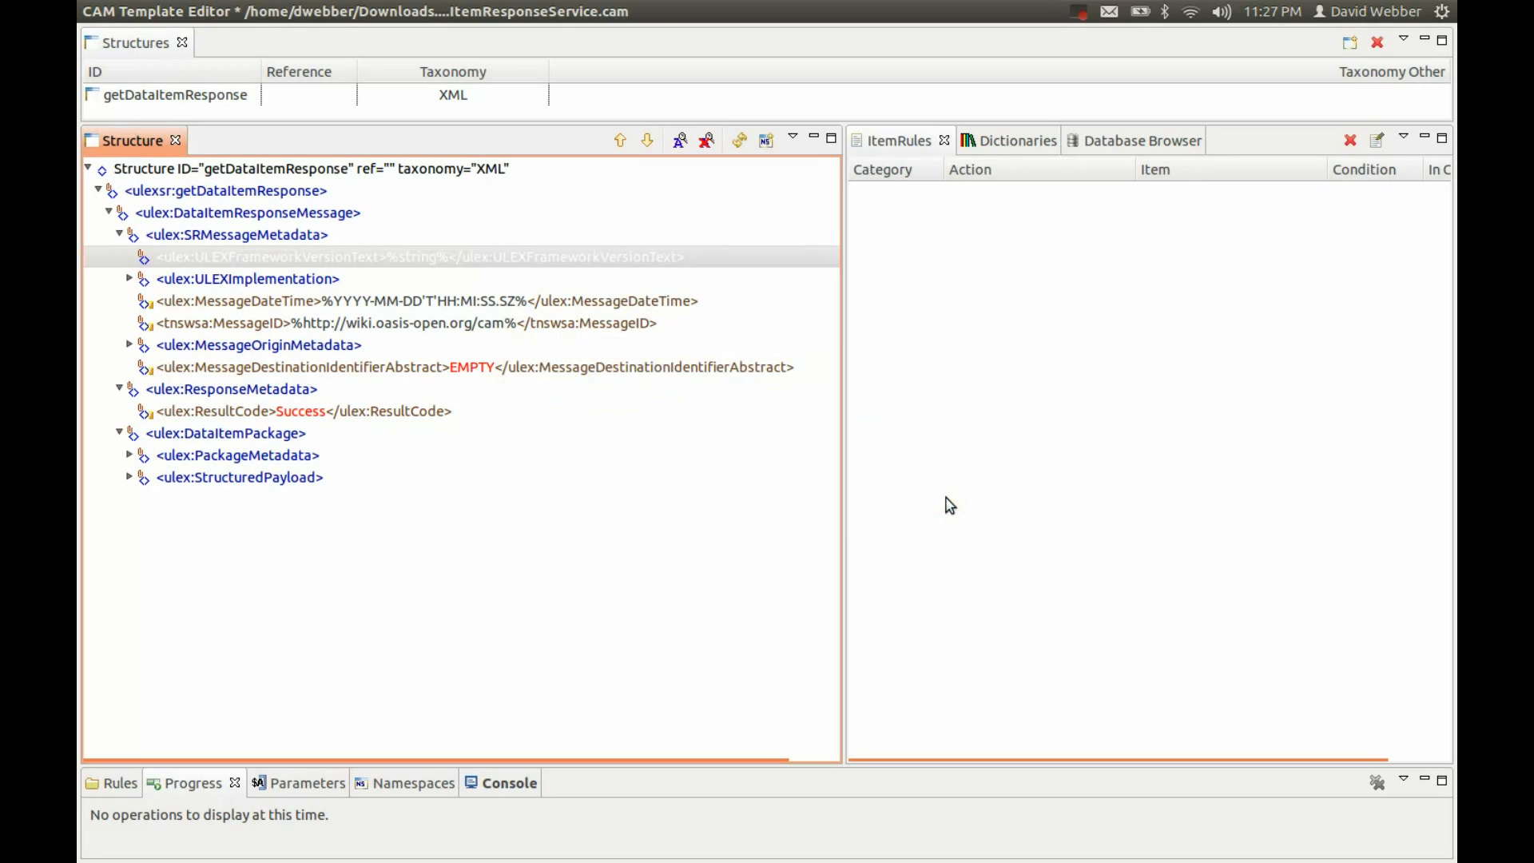
click(262, 324)
click(290, 303)
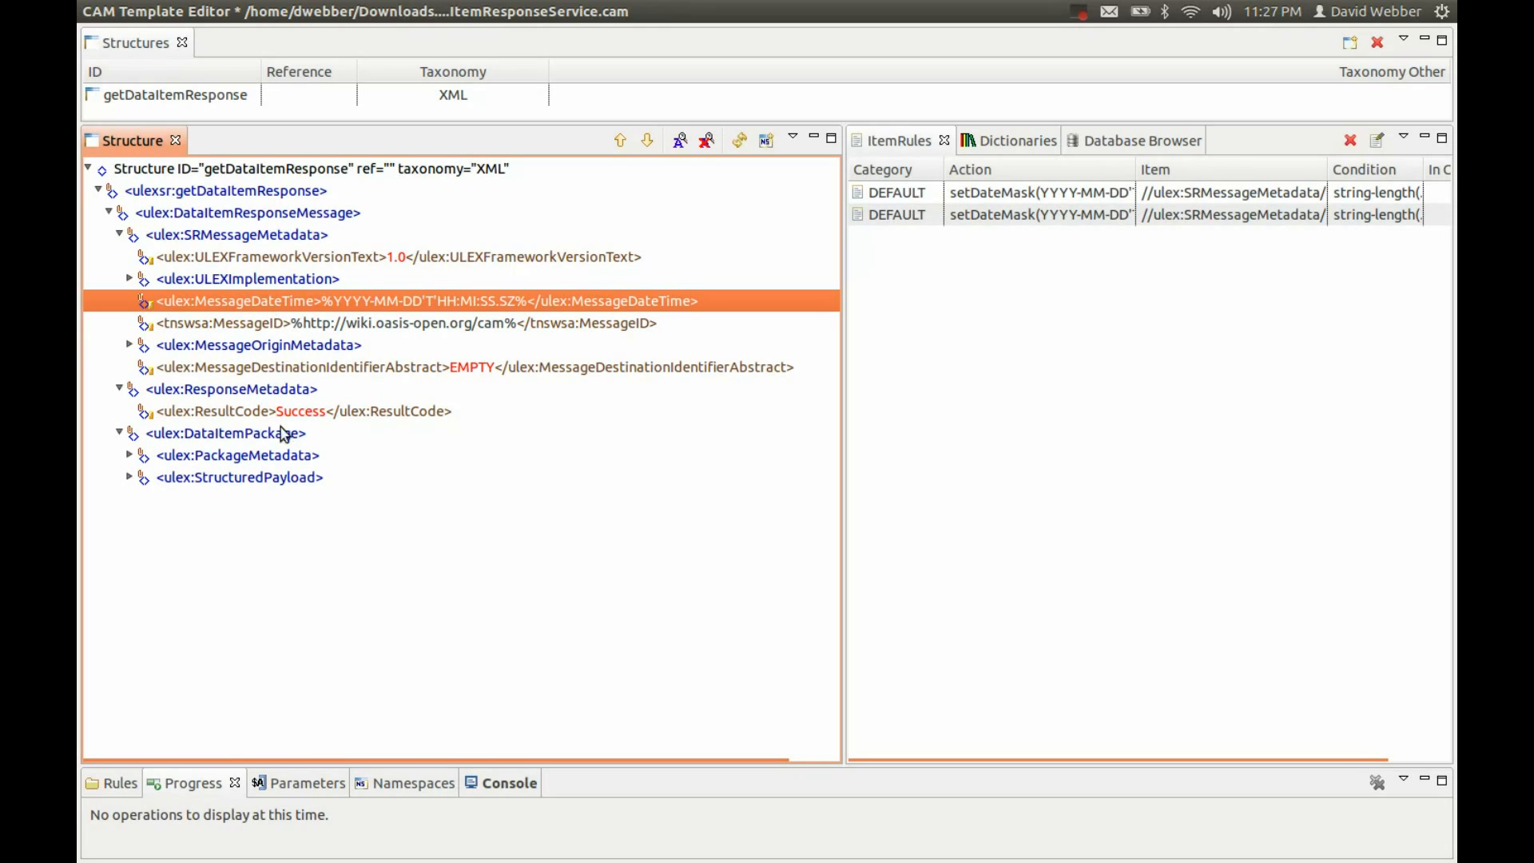
Expand ulex:StructuredPayload to select its ulex:StructuredPayloadContent element, and save the template
click(248, 477)
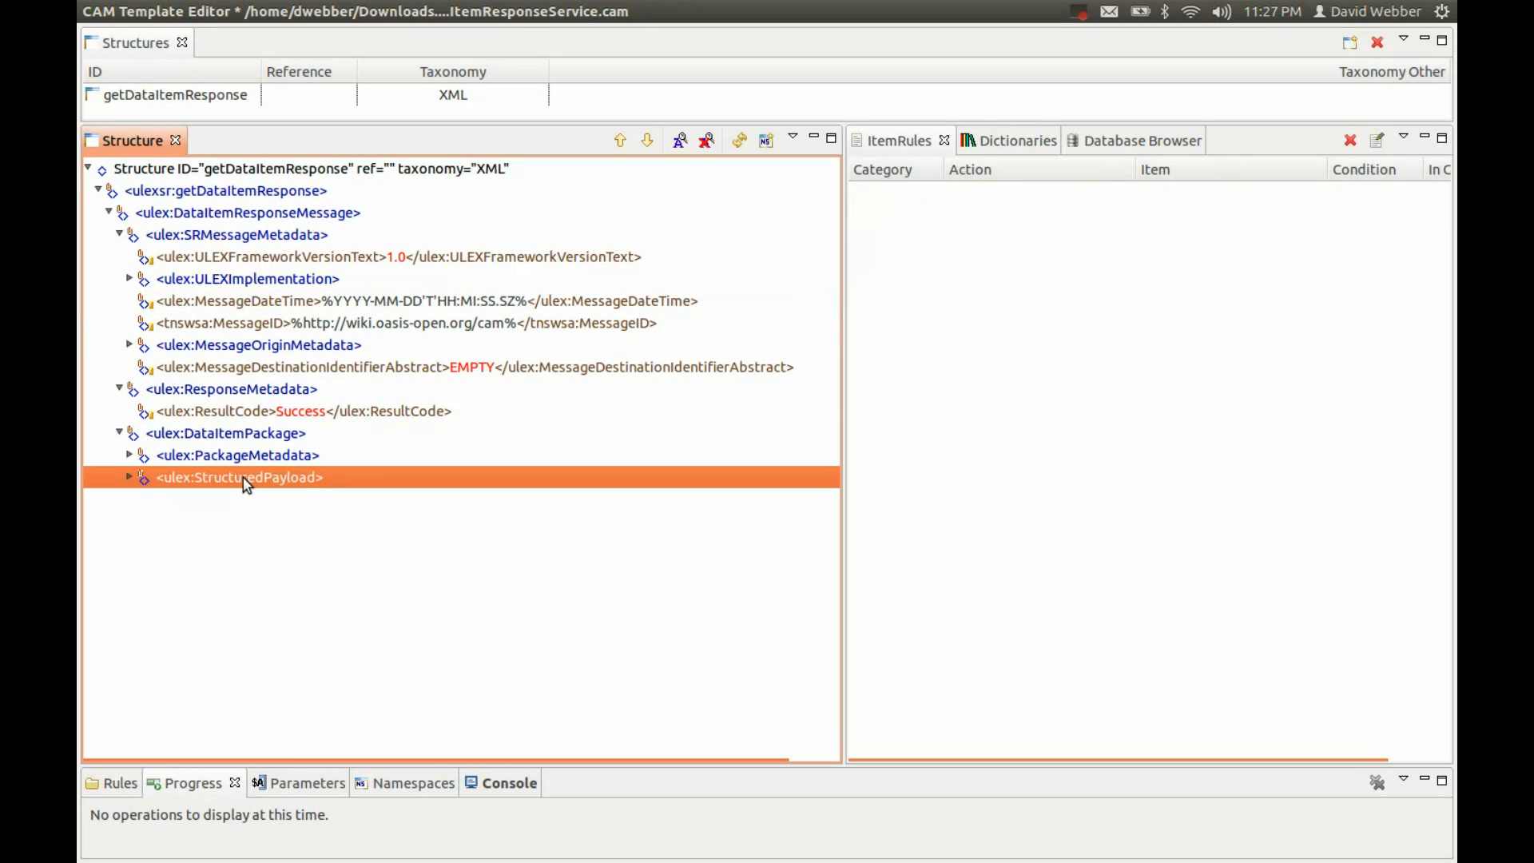
click(129, 476)
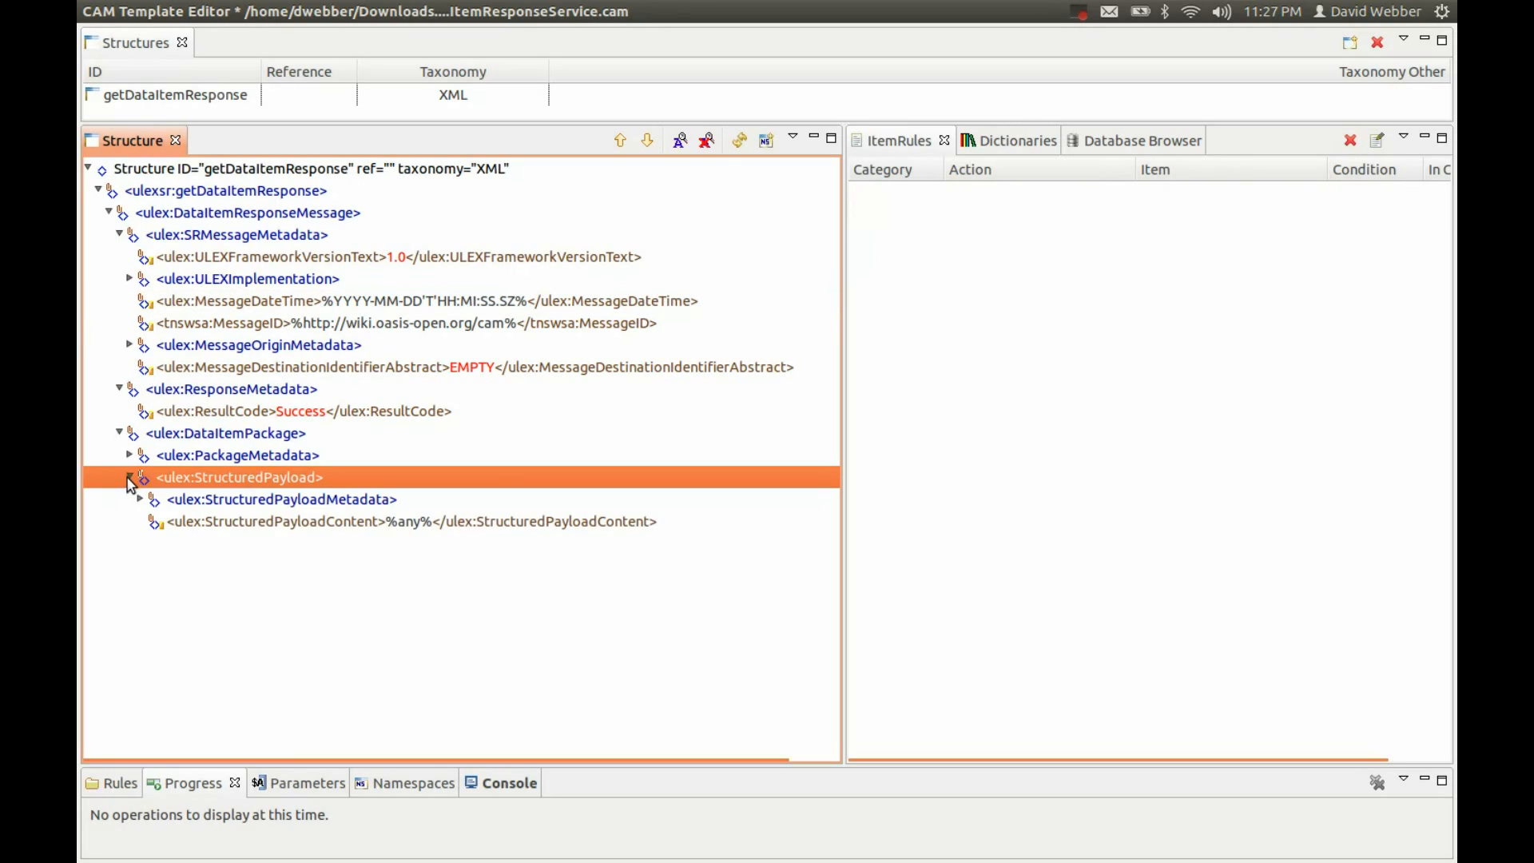
click(364, 527)
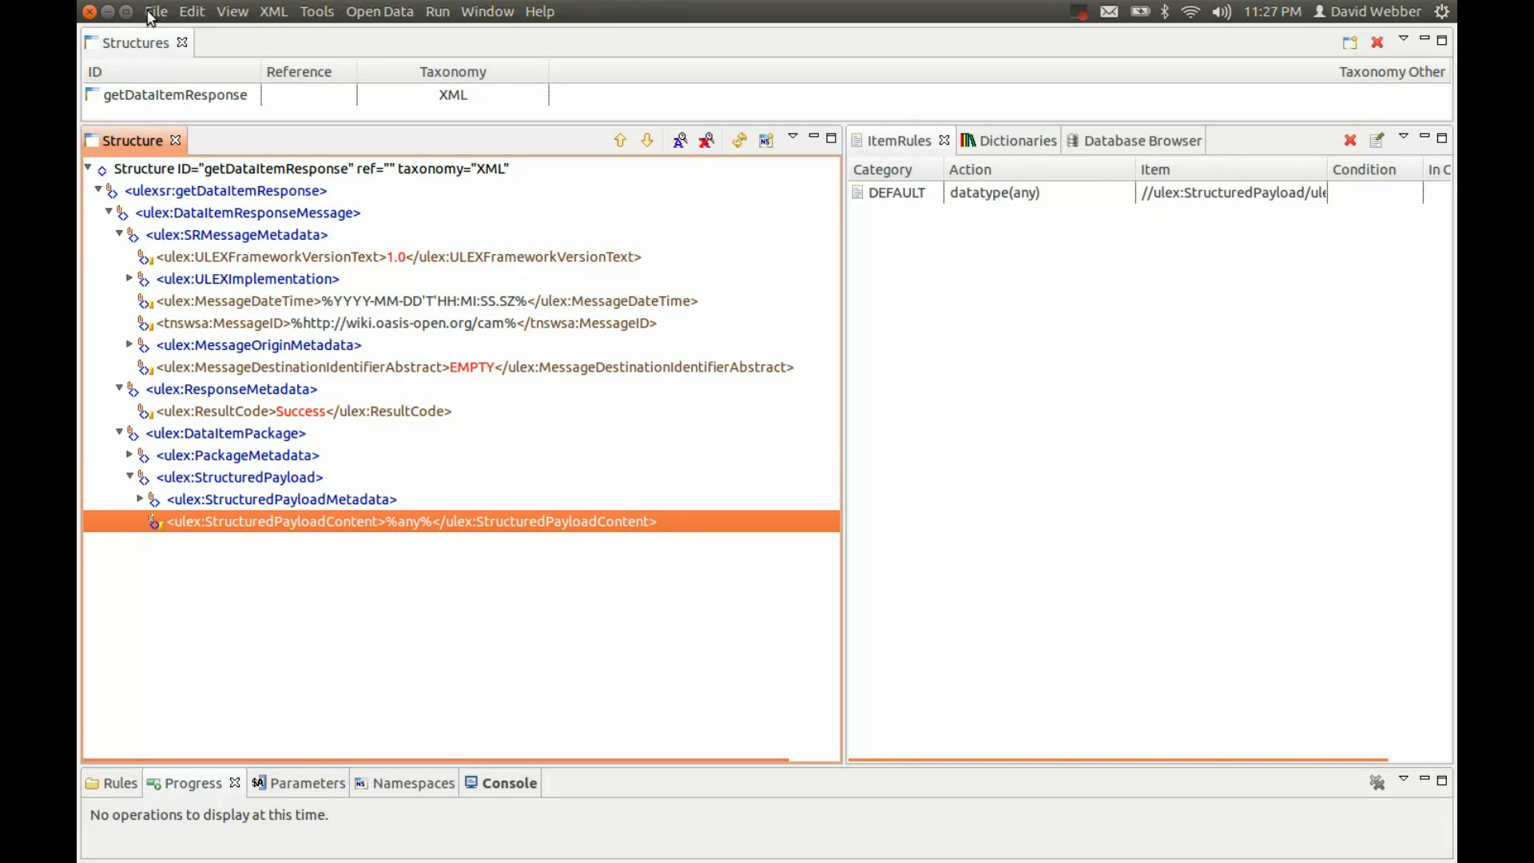
click(151, 16)
click(169, 85)
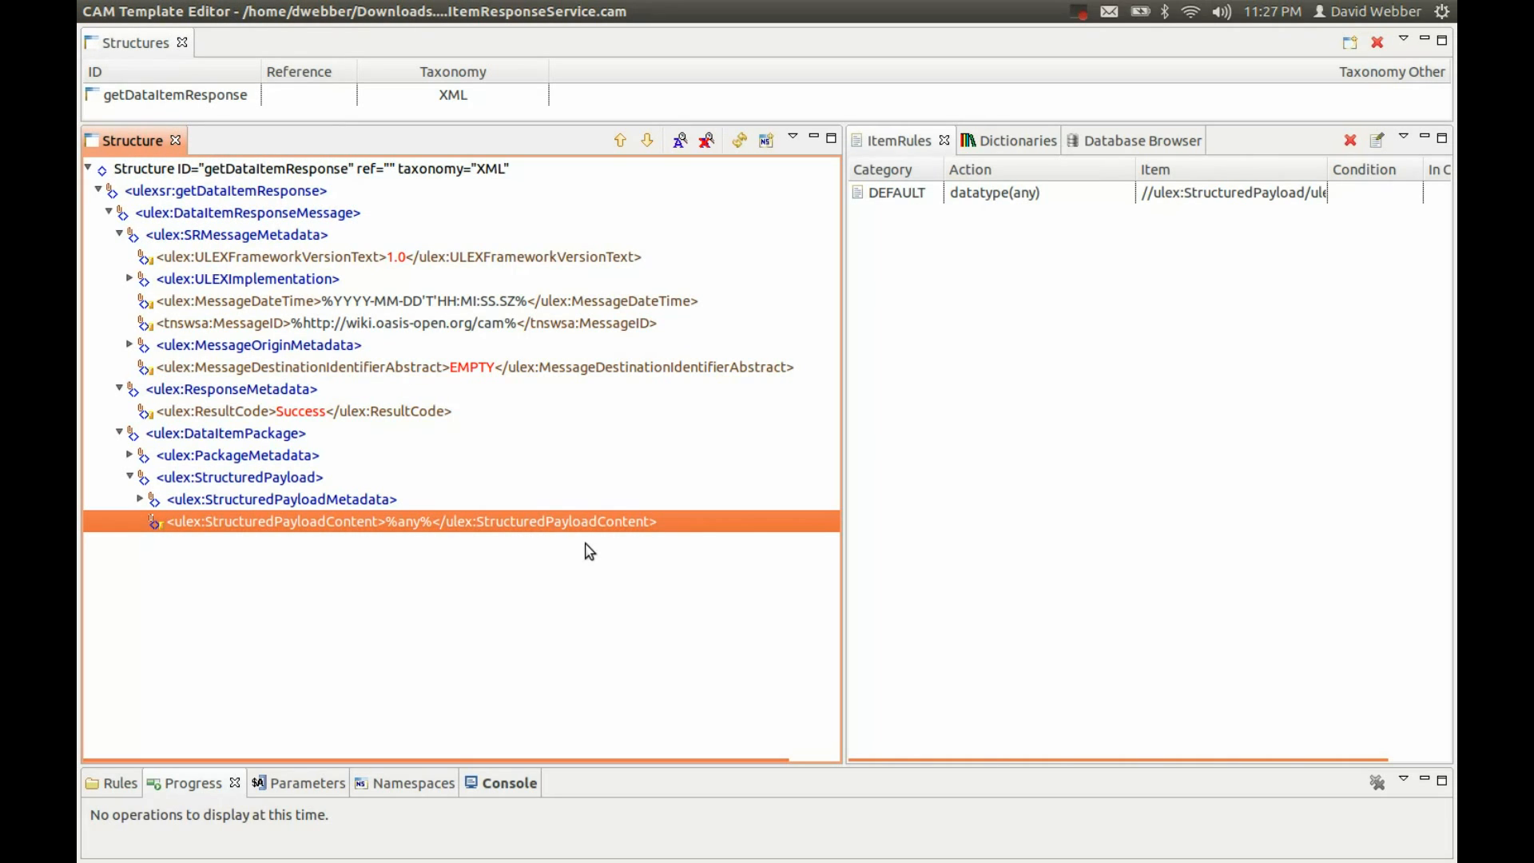
Load the dictionary control file LEXS-collection-control-file.xml from the LEXS folder for dictionary management
mouse_move(396, 13)
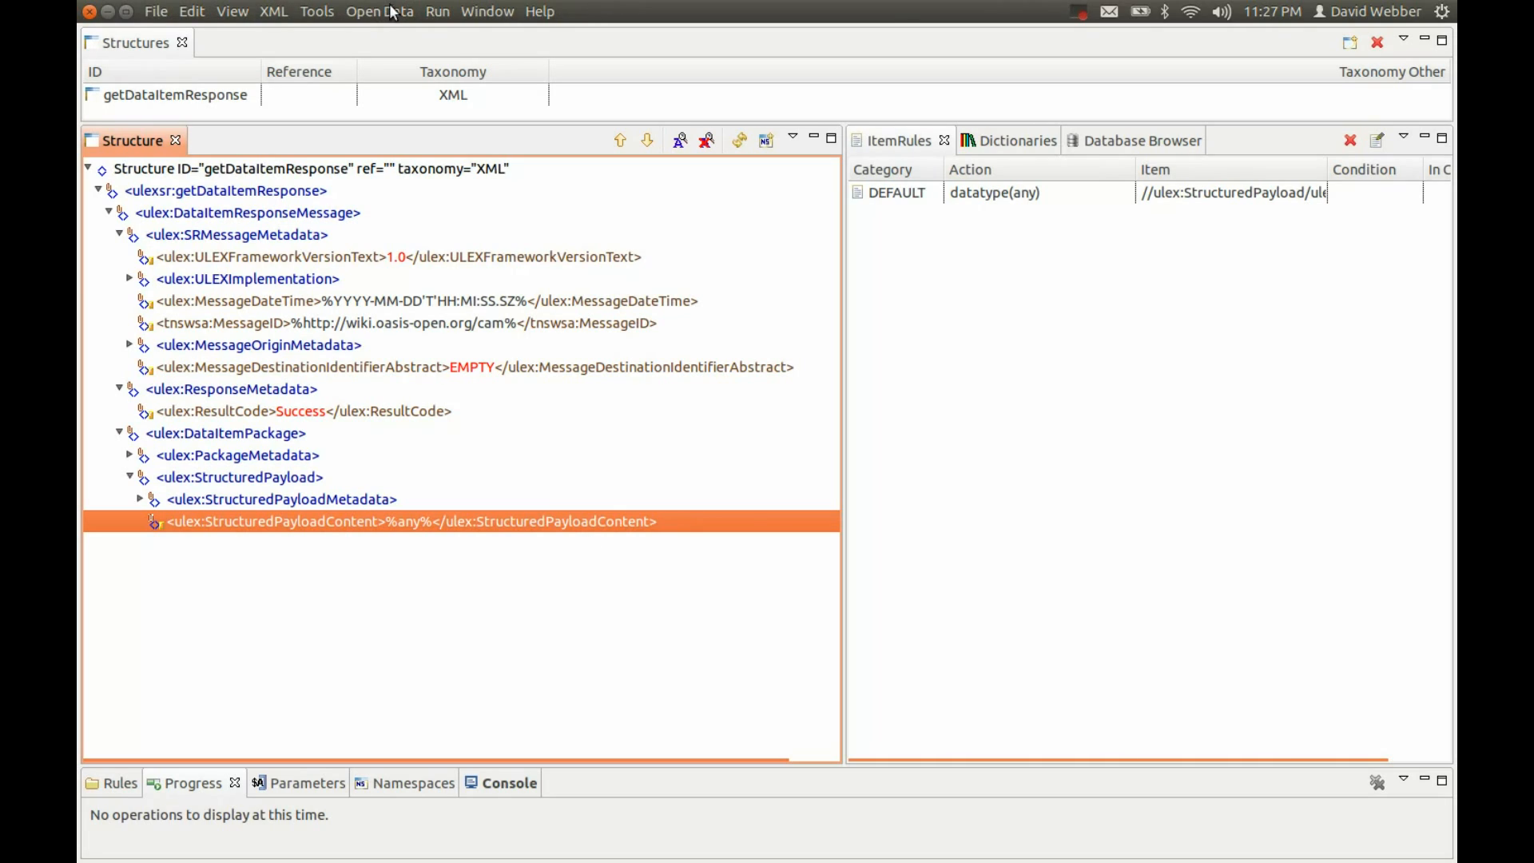
click(316, 12)
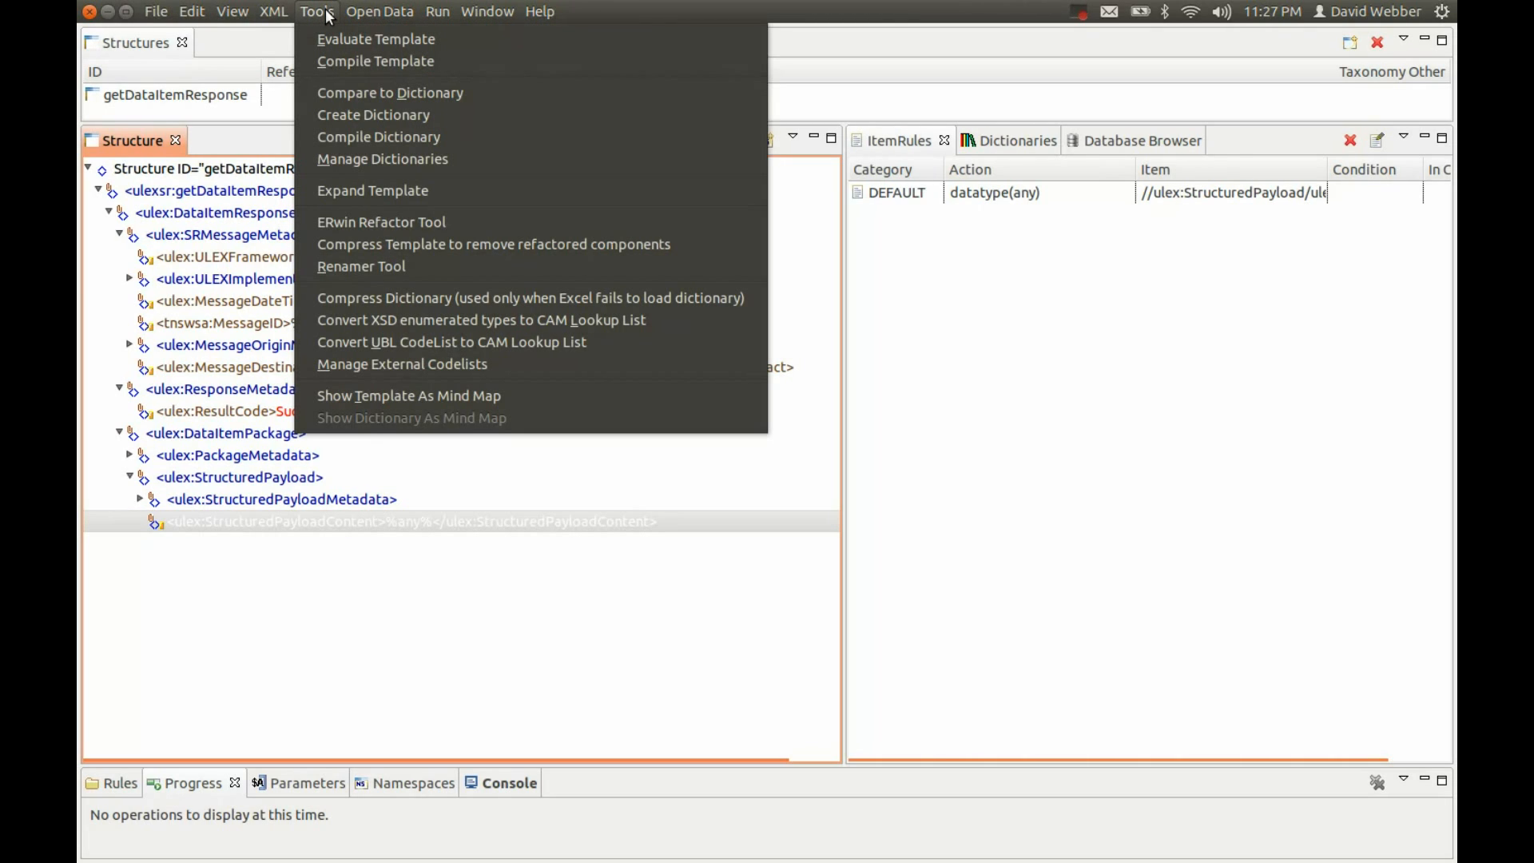
click(352, 160)
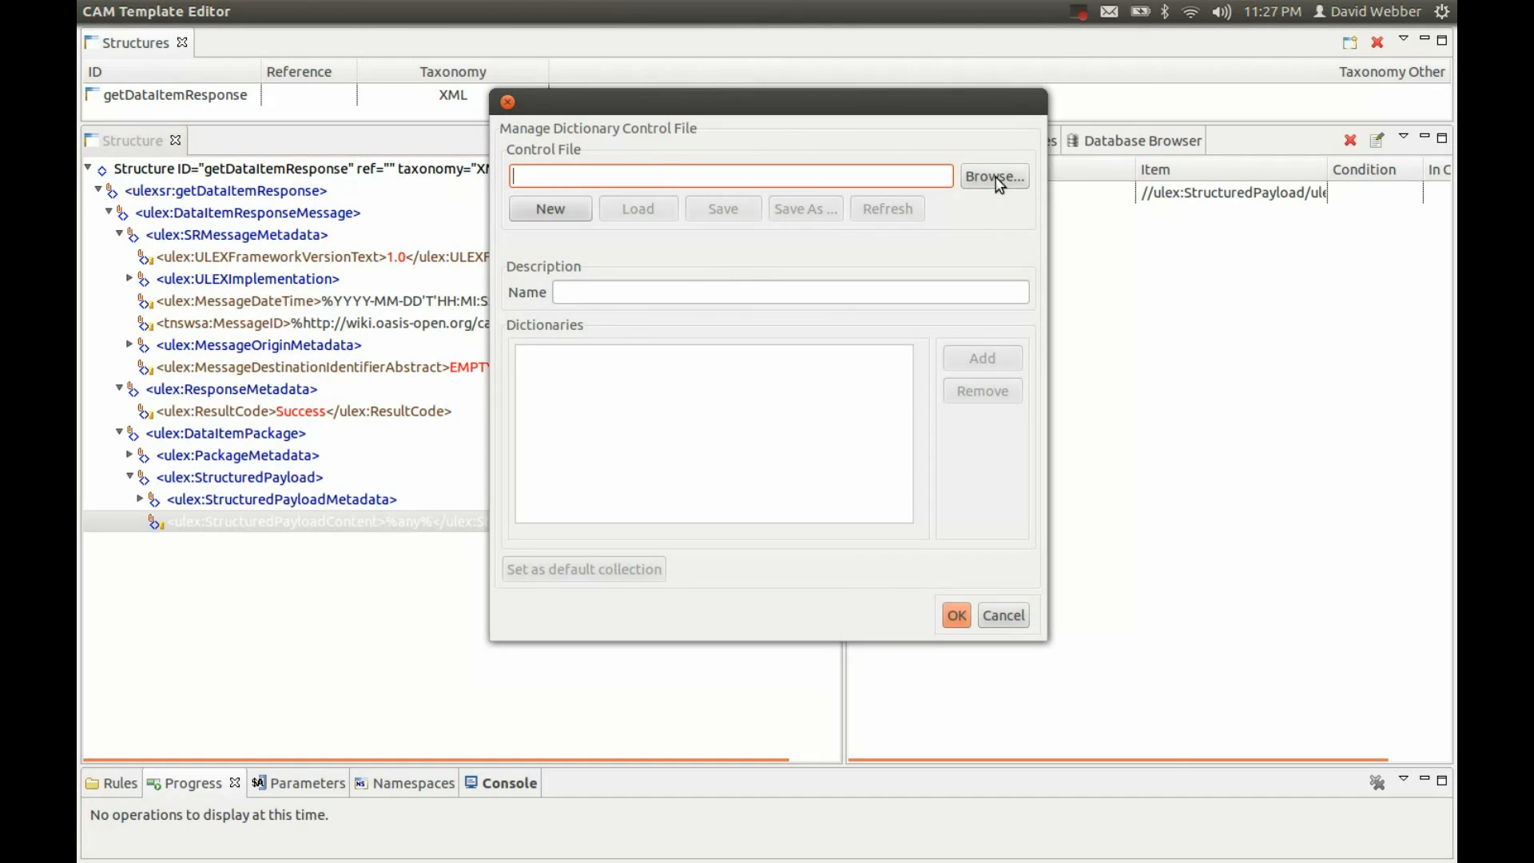
click(998, 179)
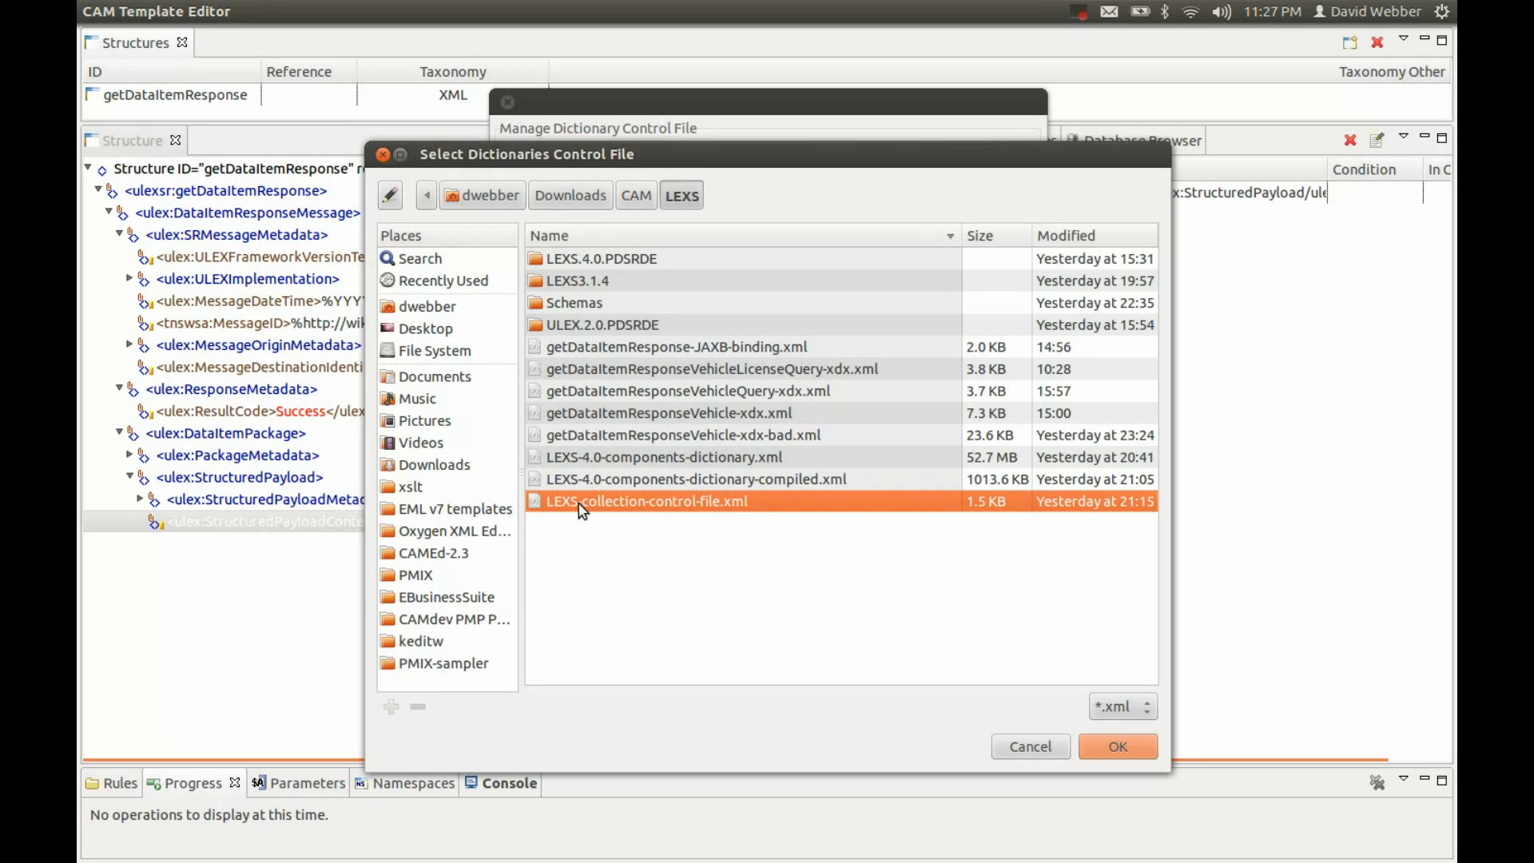
click(1116, 748)
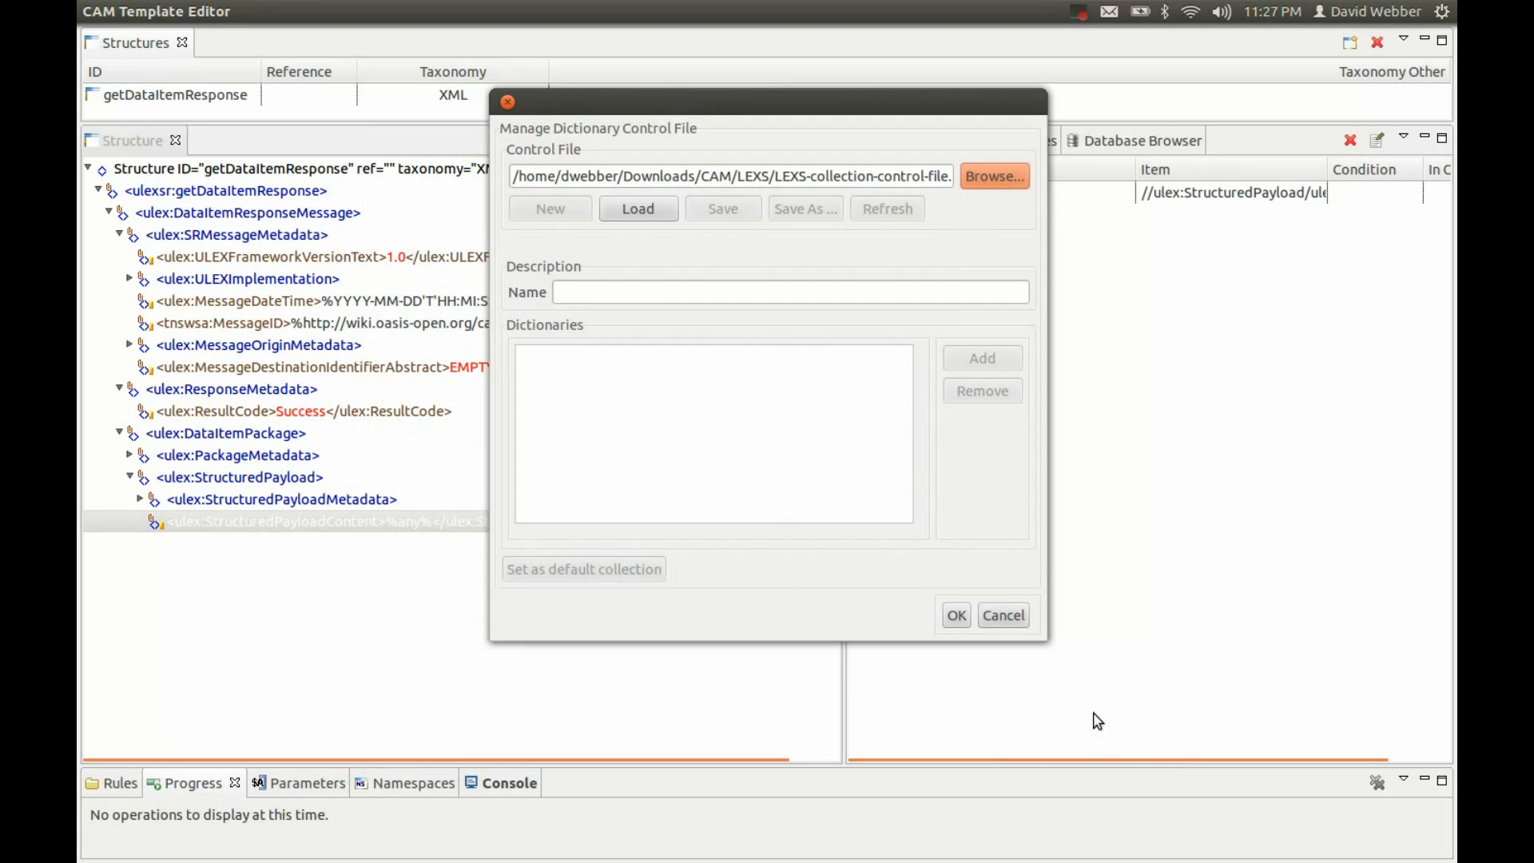
click(651, 209)
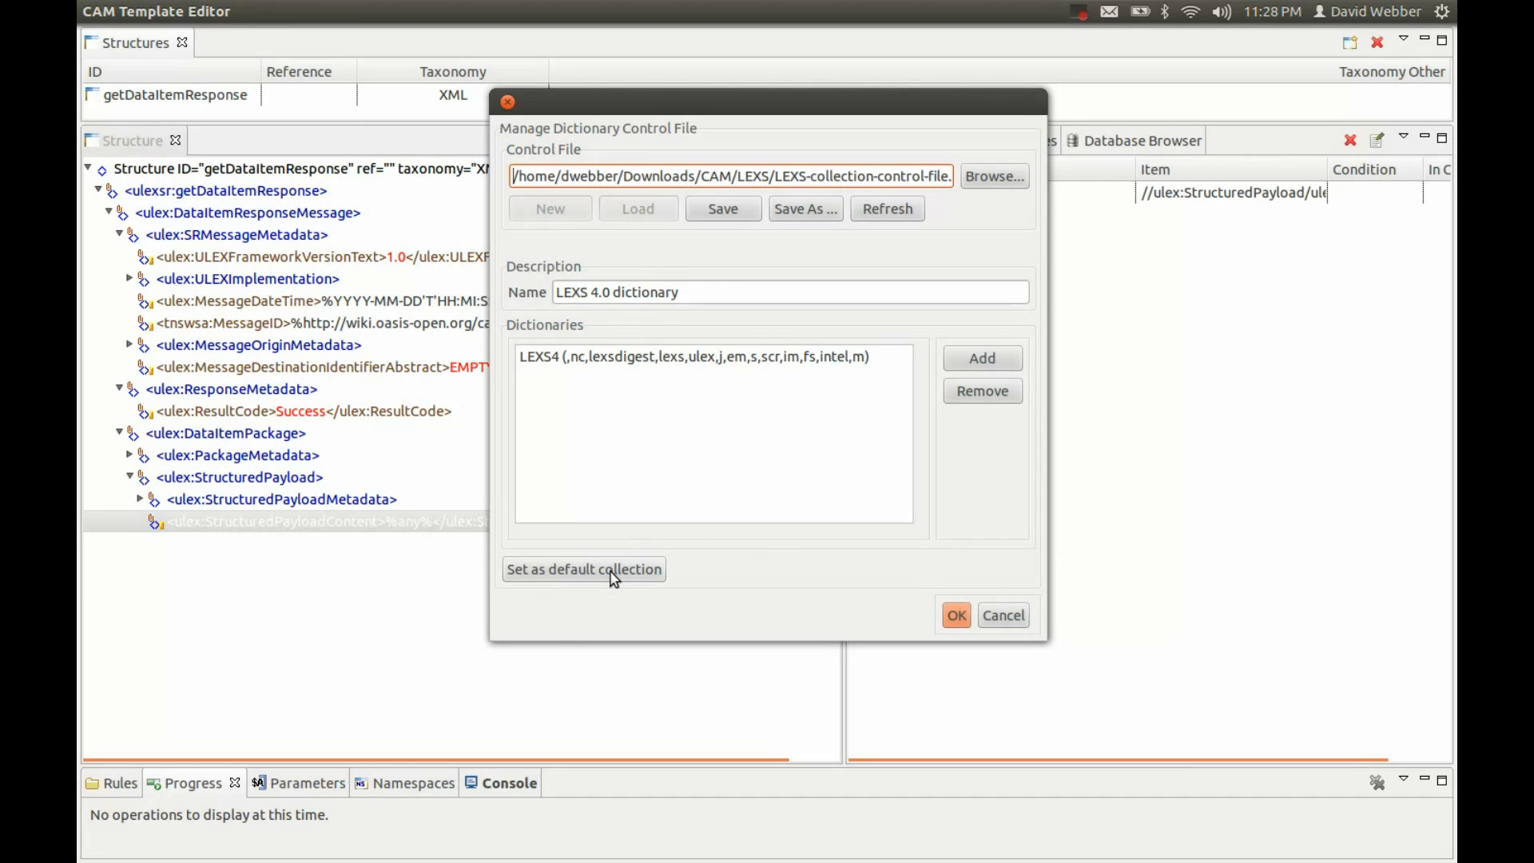
Set the loaded LEXS 4.0 dictionary control file as the default collection and close the dictionary management dialog
click(564, 356)
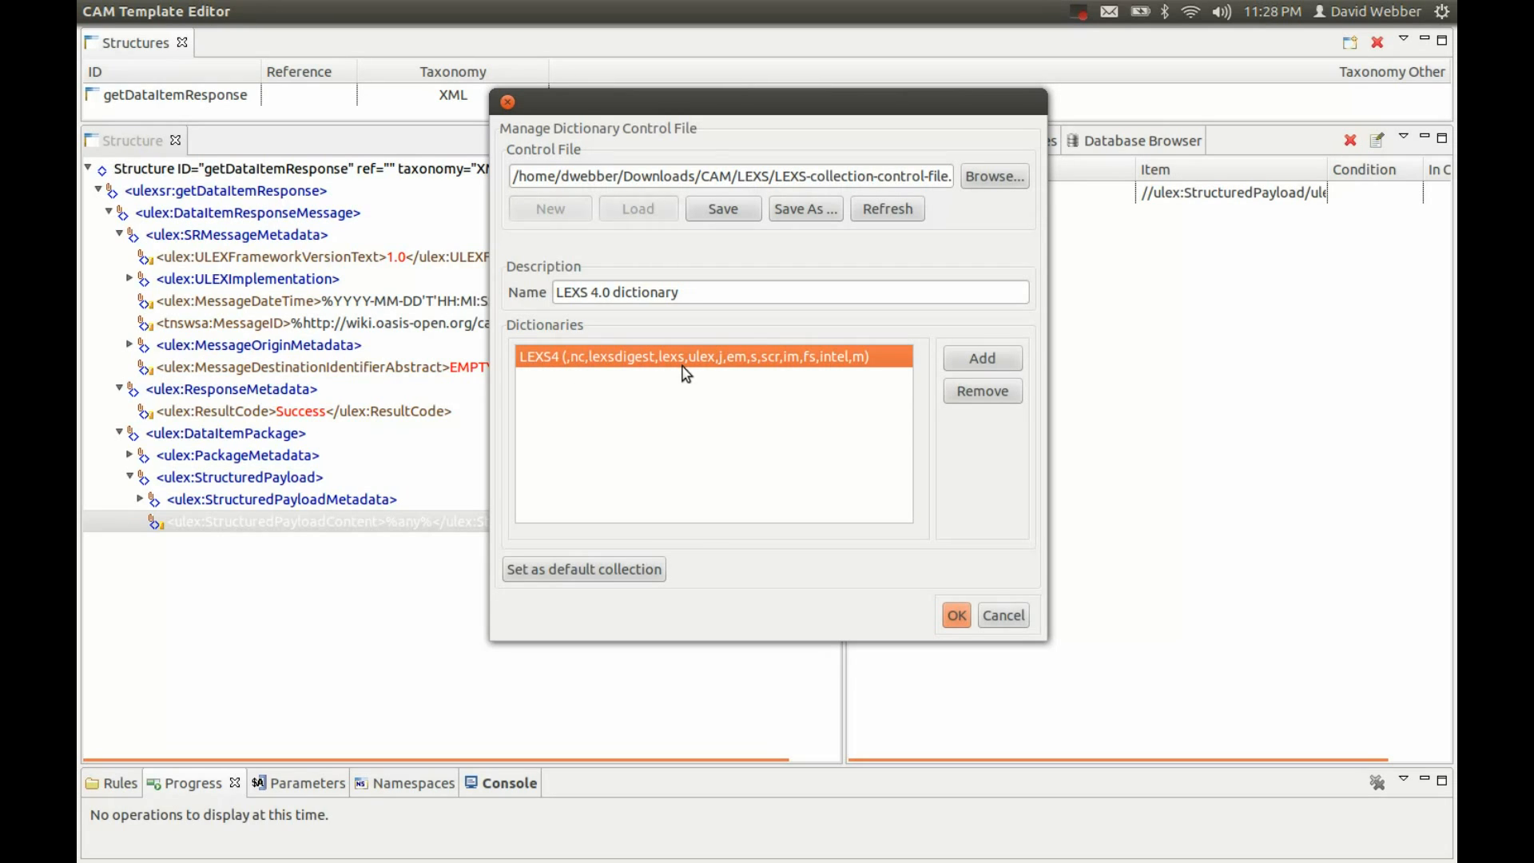
click(586, 569)
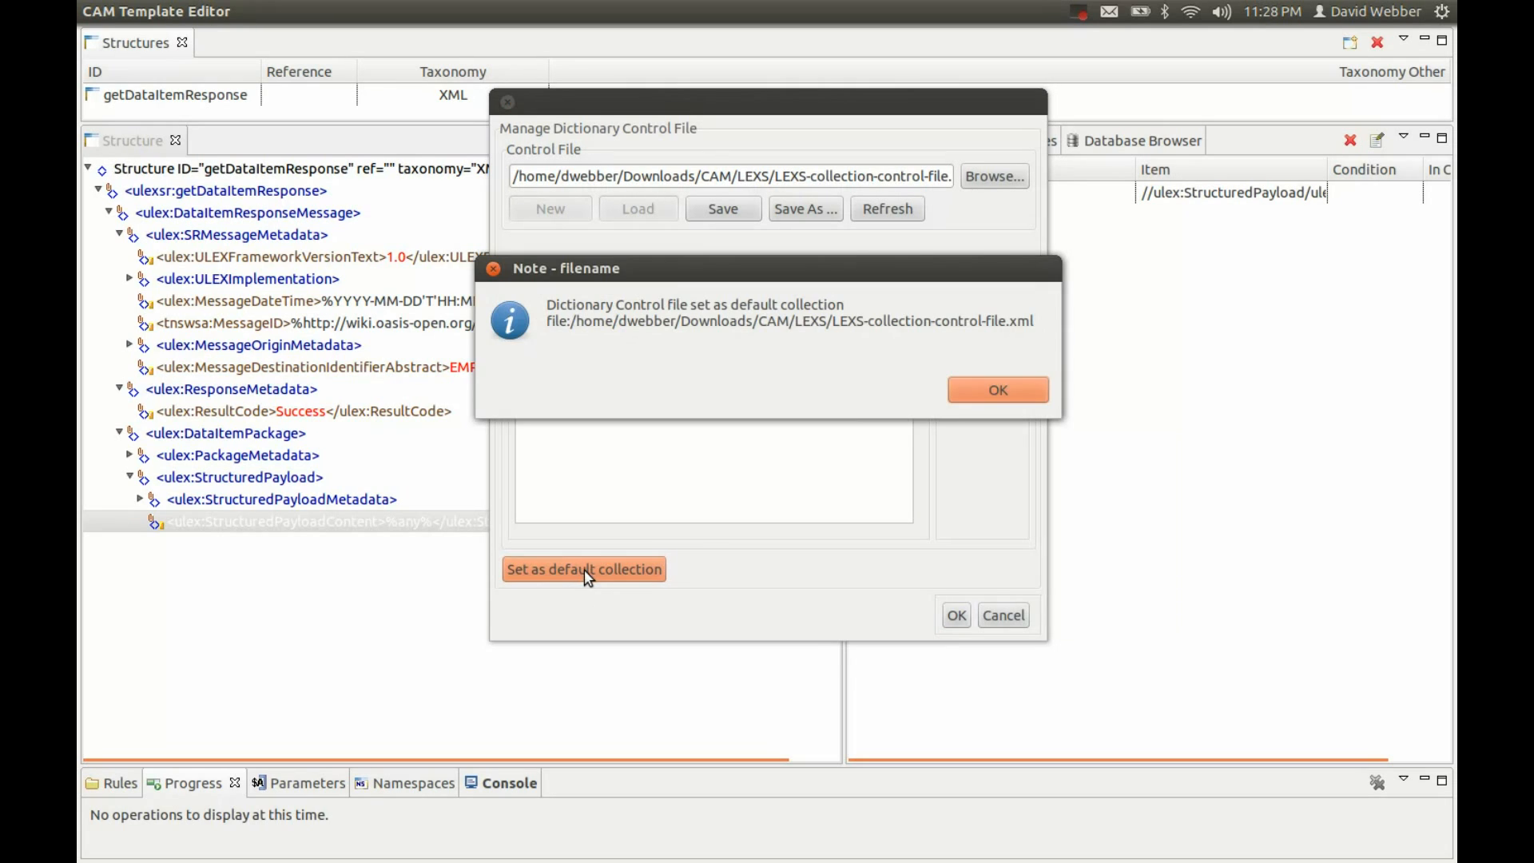
click(969, 387)
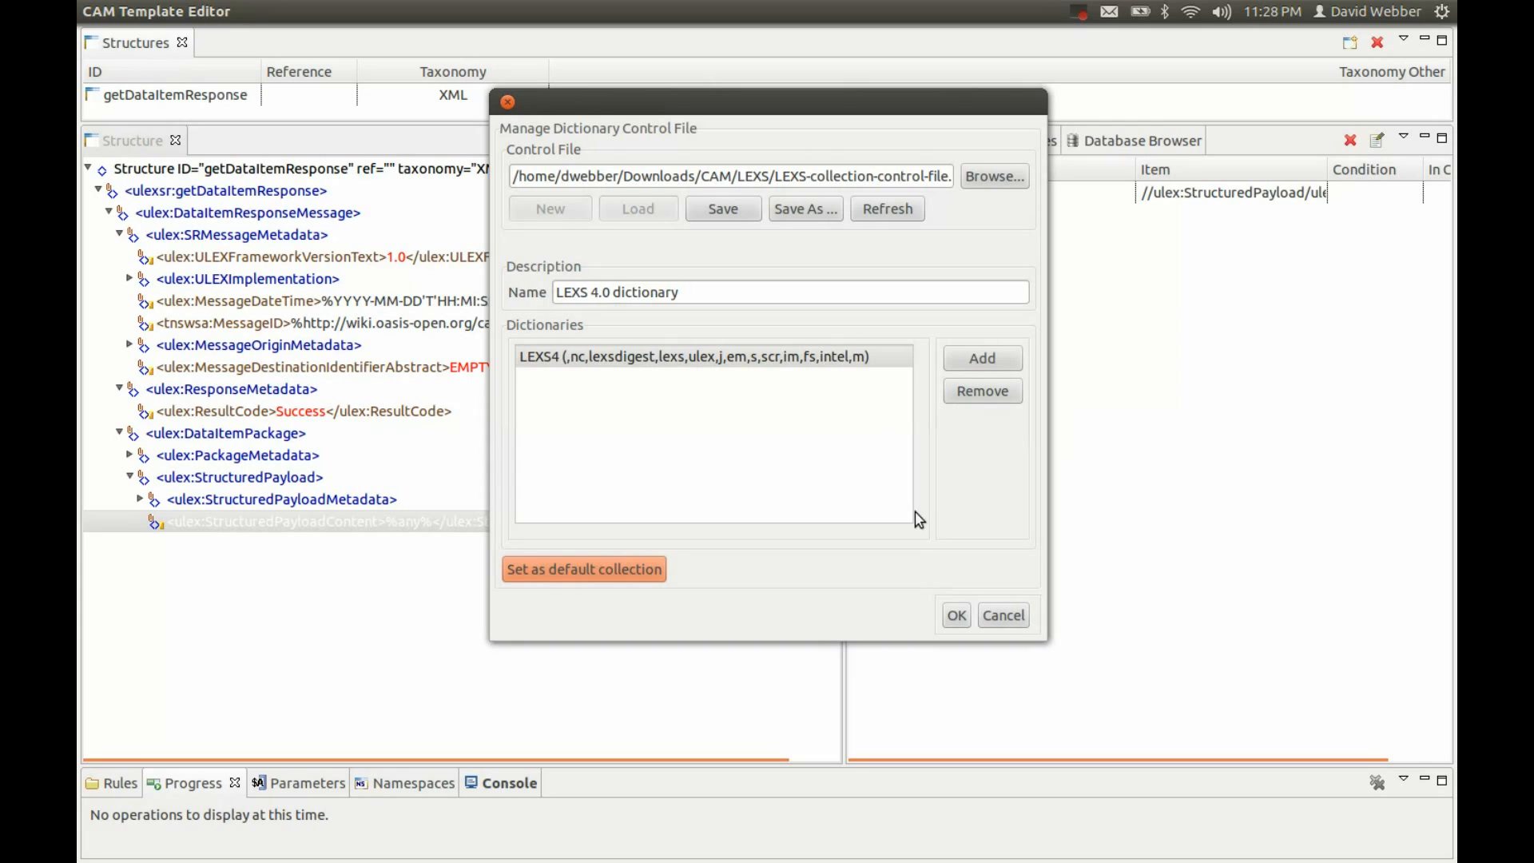
click(956, 615)
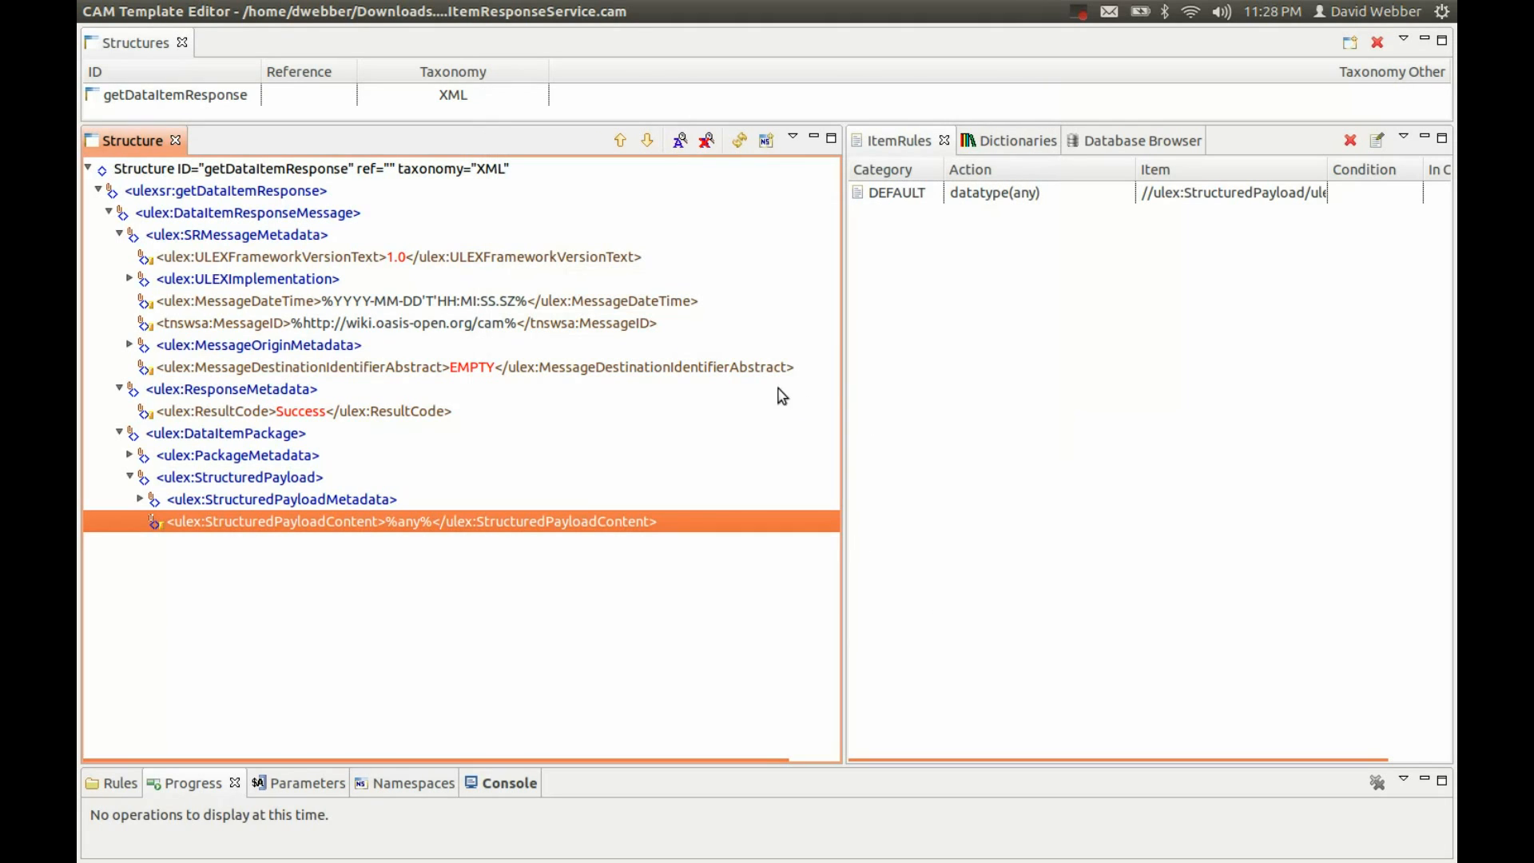
Open the LEXS4 dictionary inside the LEXS 4.0 dictionary collection and search it for vehicle components
click(1019, 142)
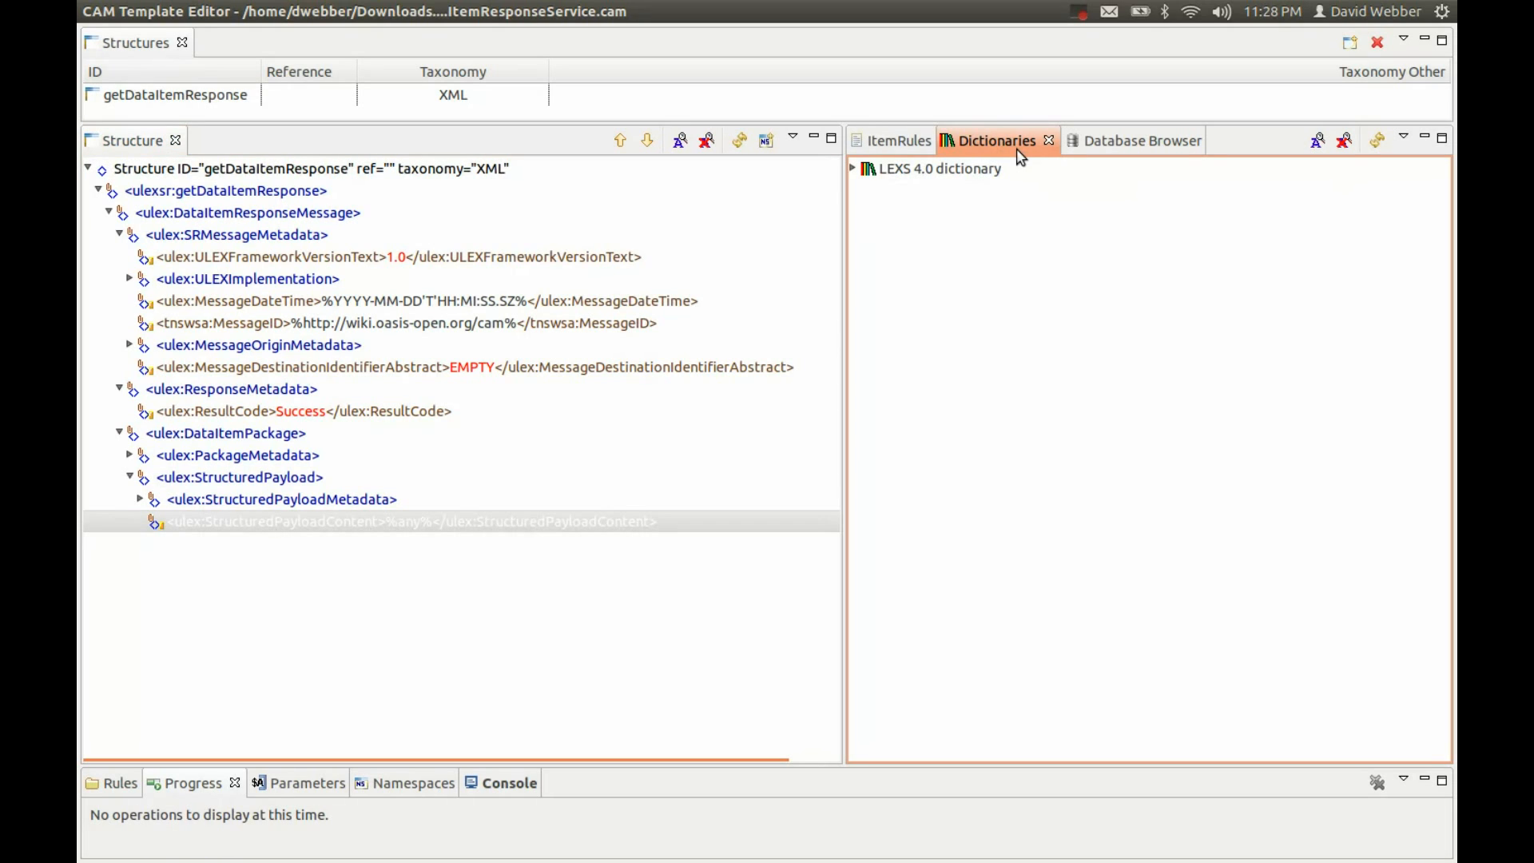
click(853, 169)
click(863, 190)
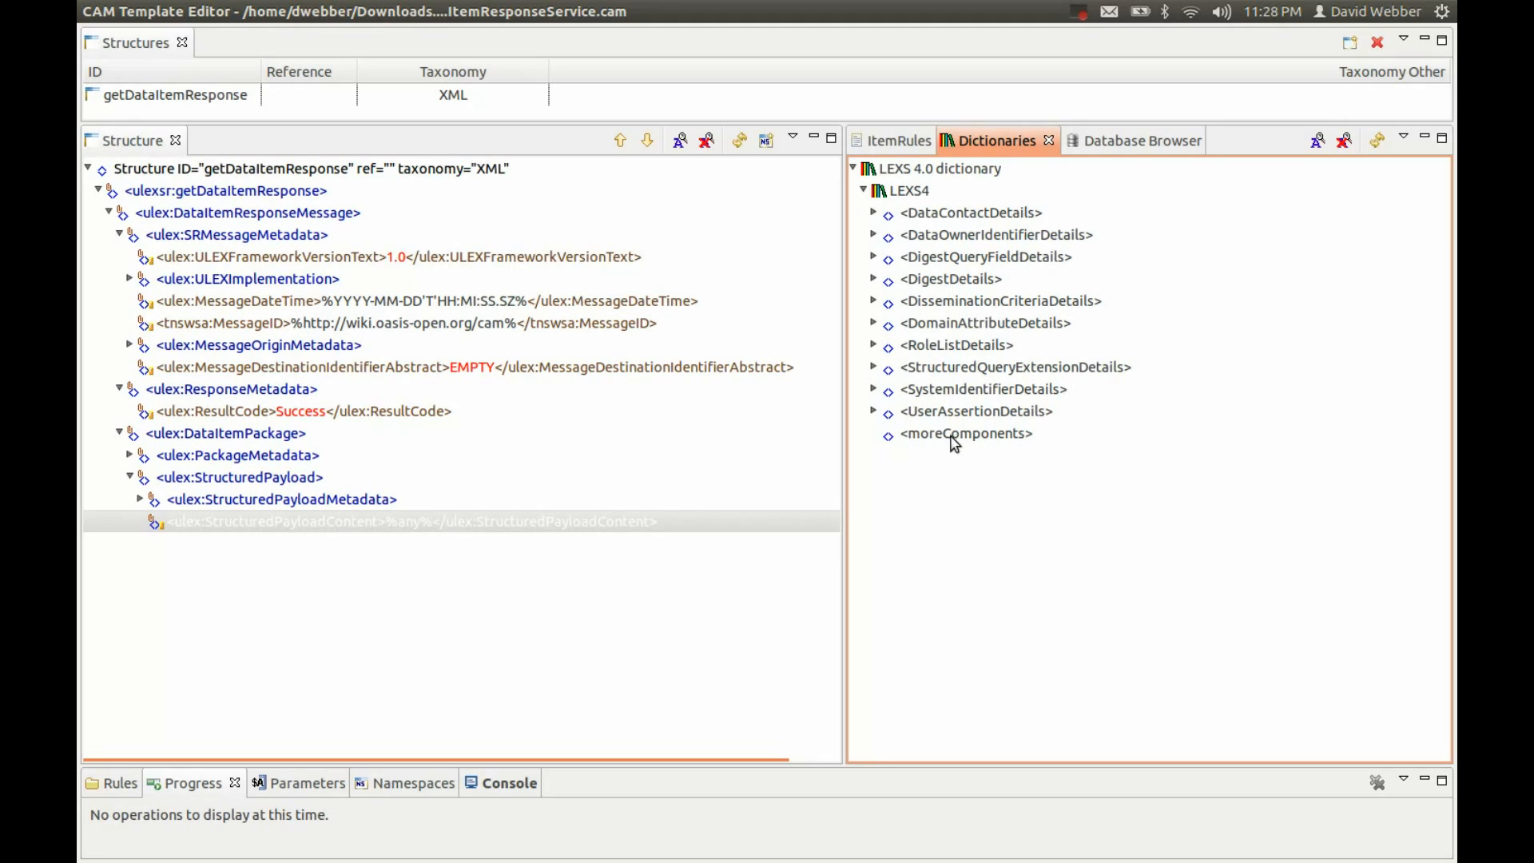
click(1316, 140)
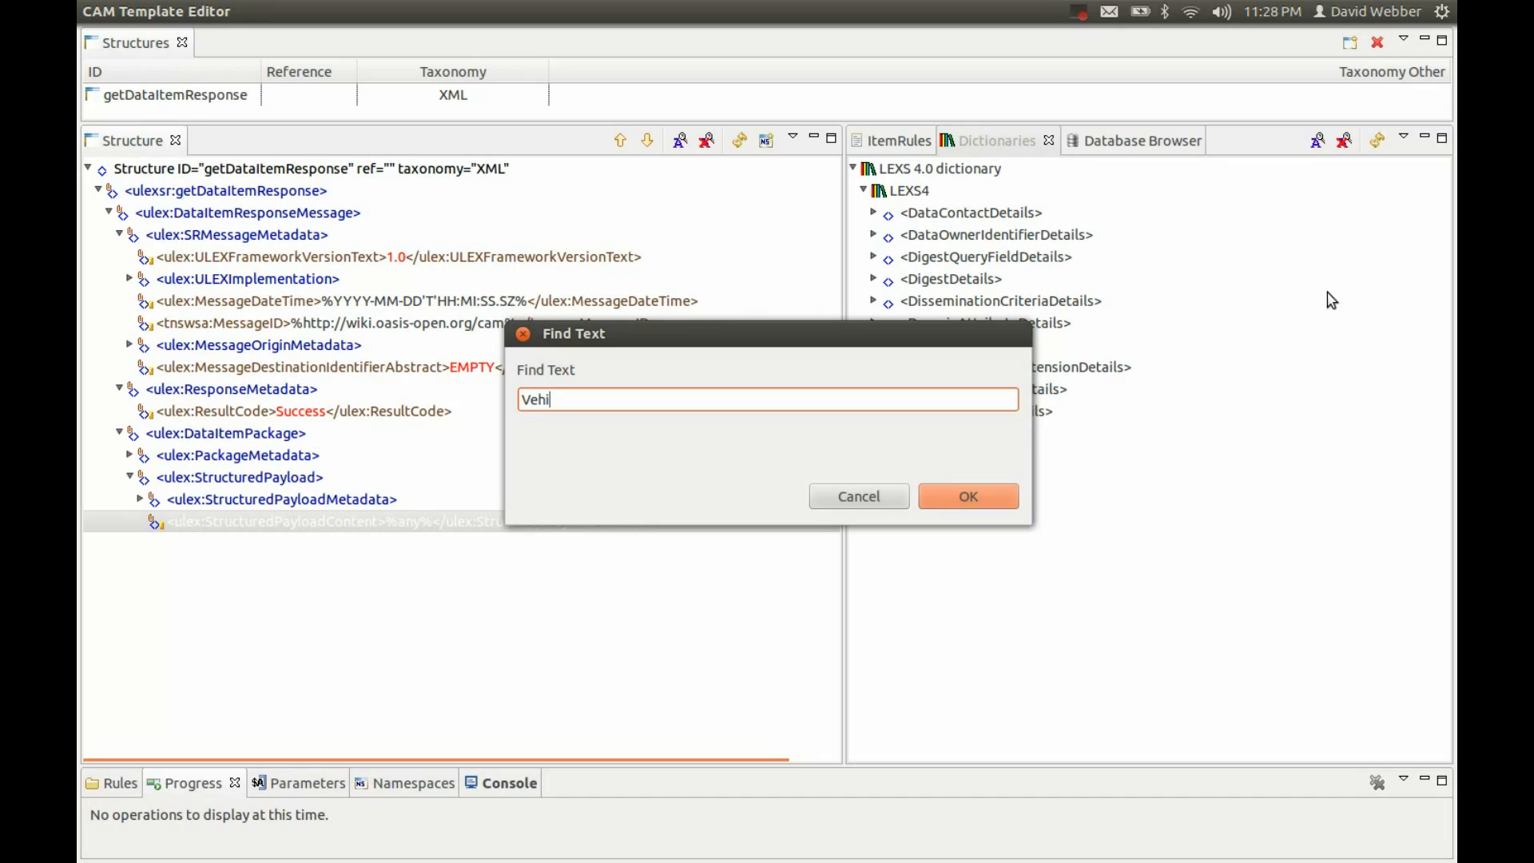
click(1000, 504)
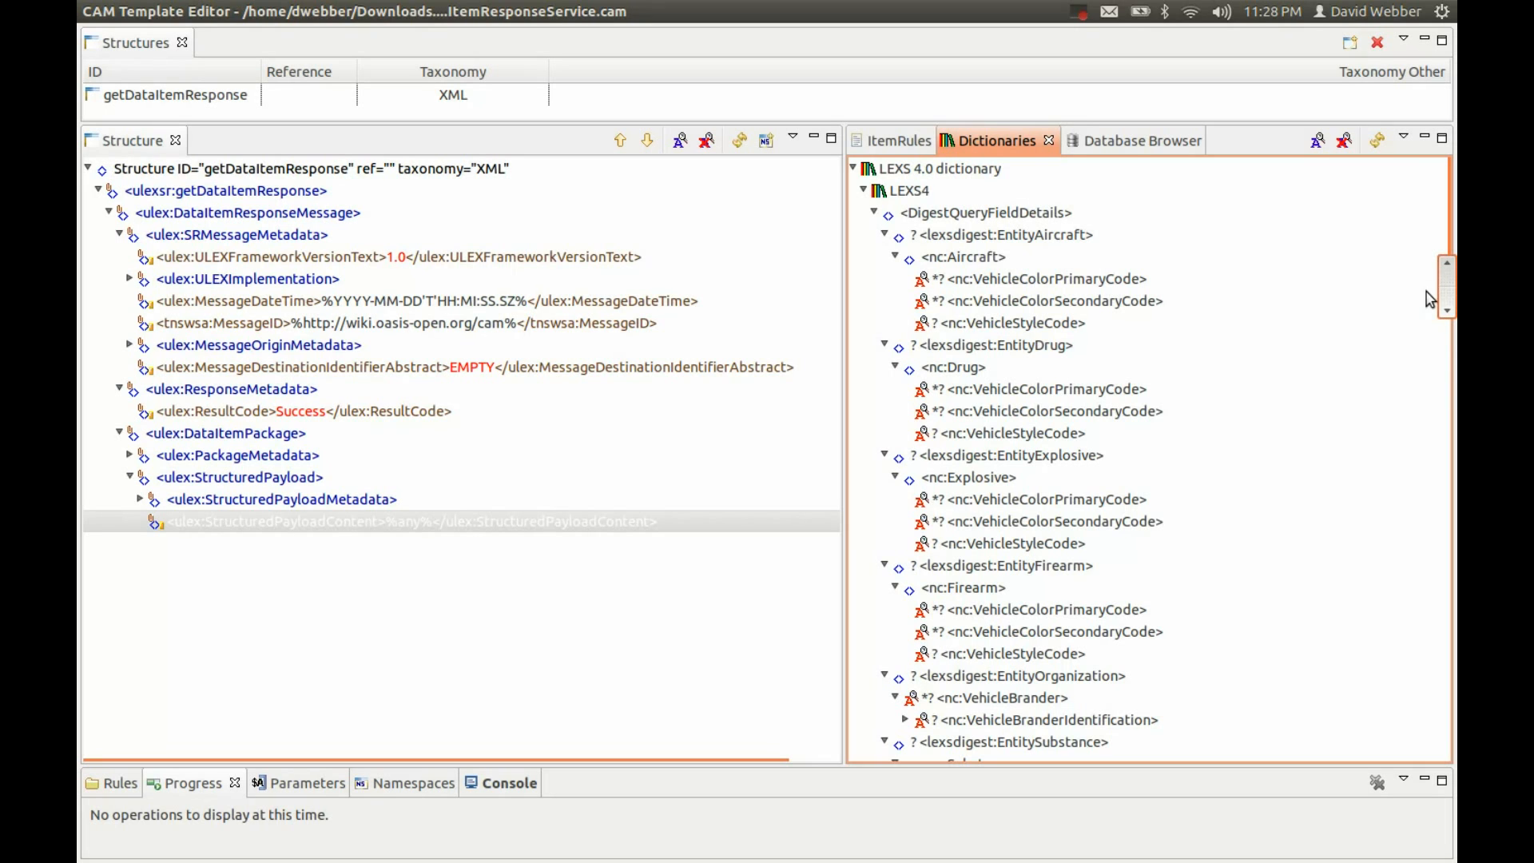
Locate nc:Vehicle under lexsdigest:EntityVehicle in the dictionary, clear the search filter, and expand its child elements
drag(1449, 304, 1405, 465)
click(975, 339)
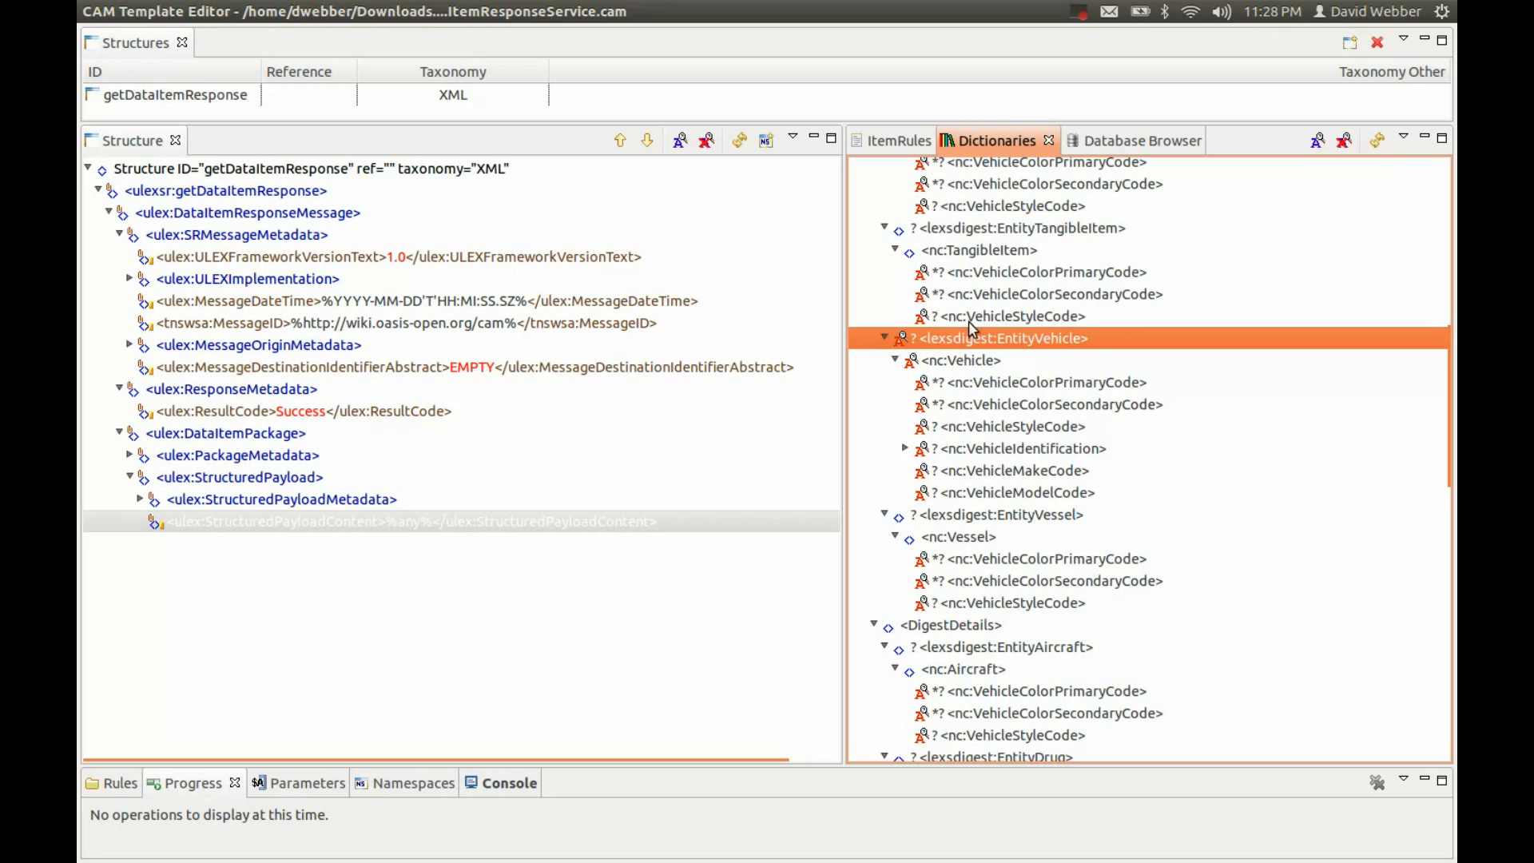
click(957, 361)
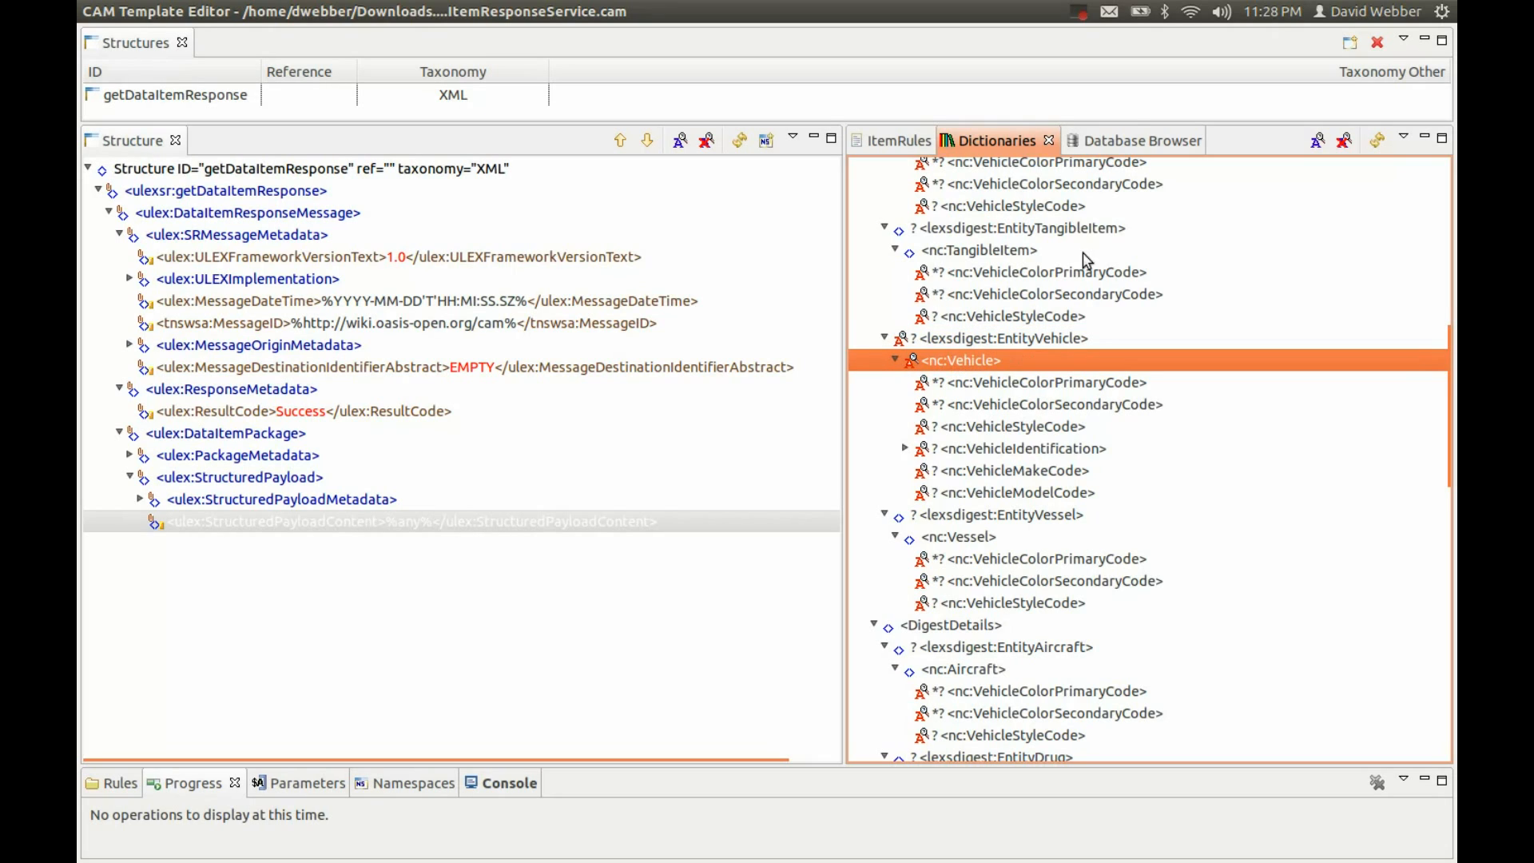
click(1345, 142)
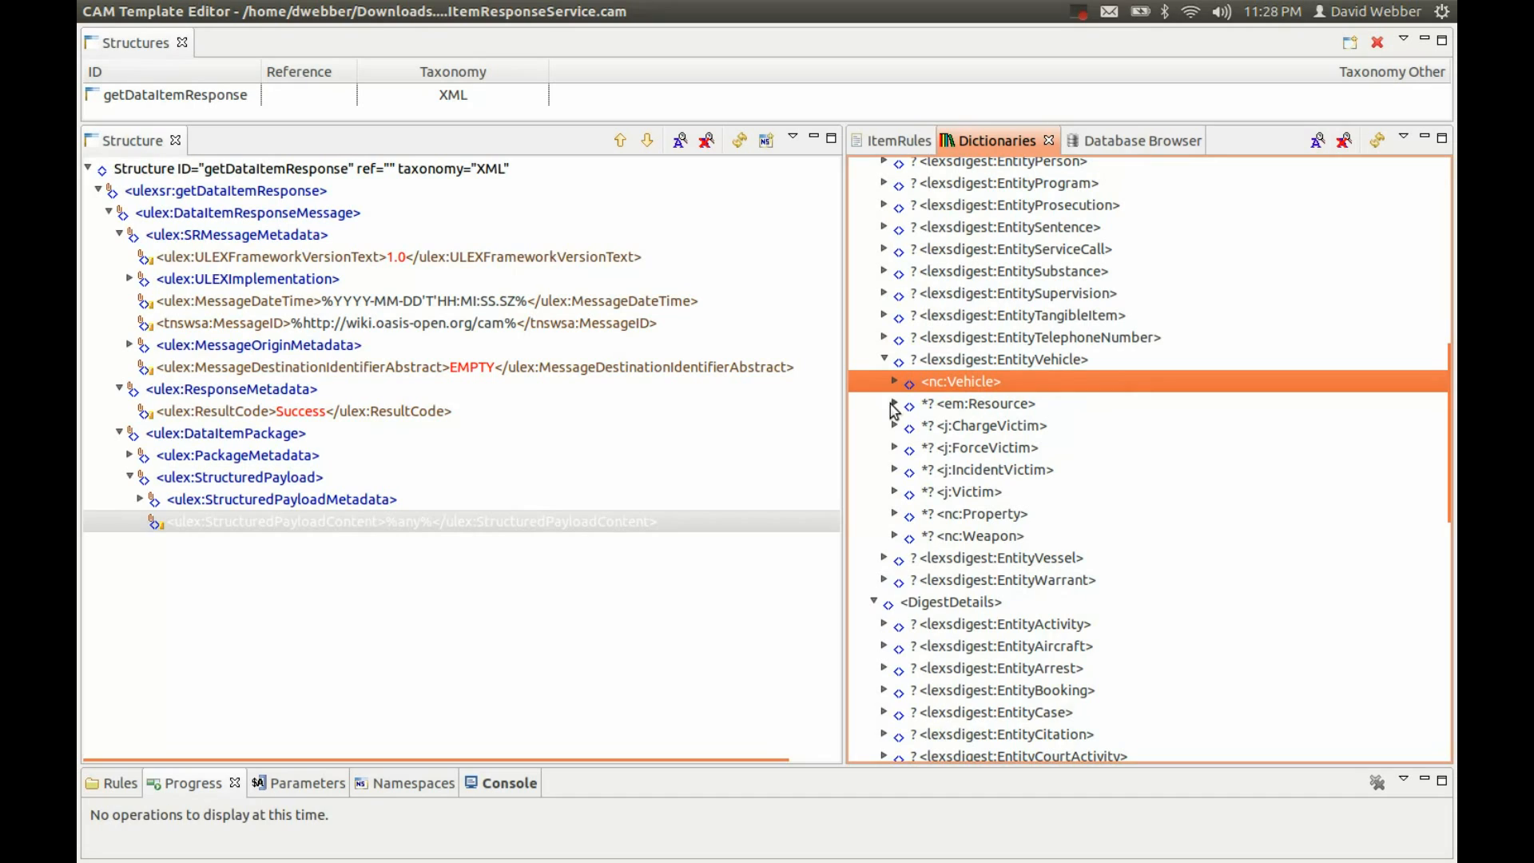
click(894, 382)
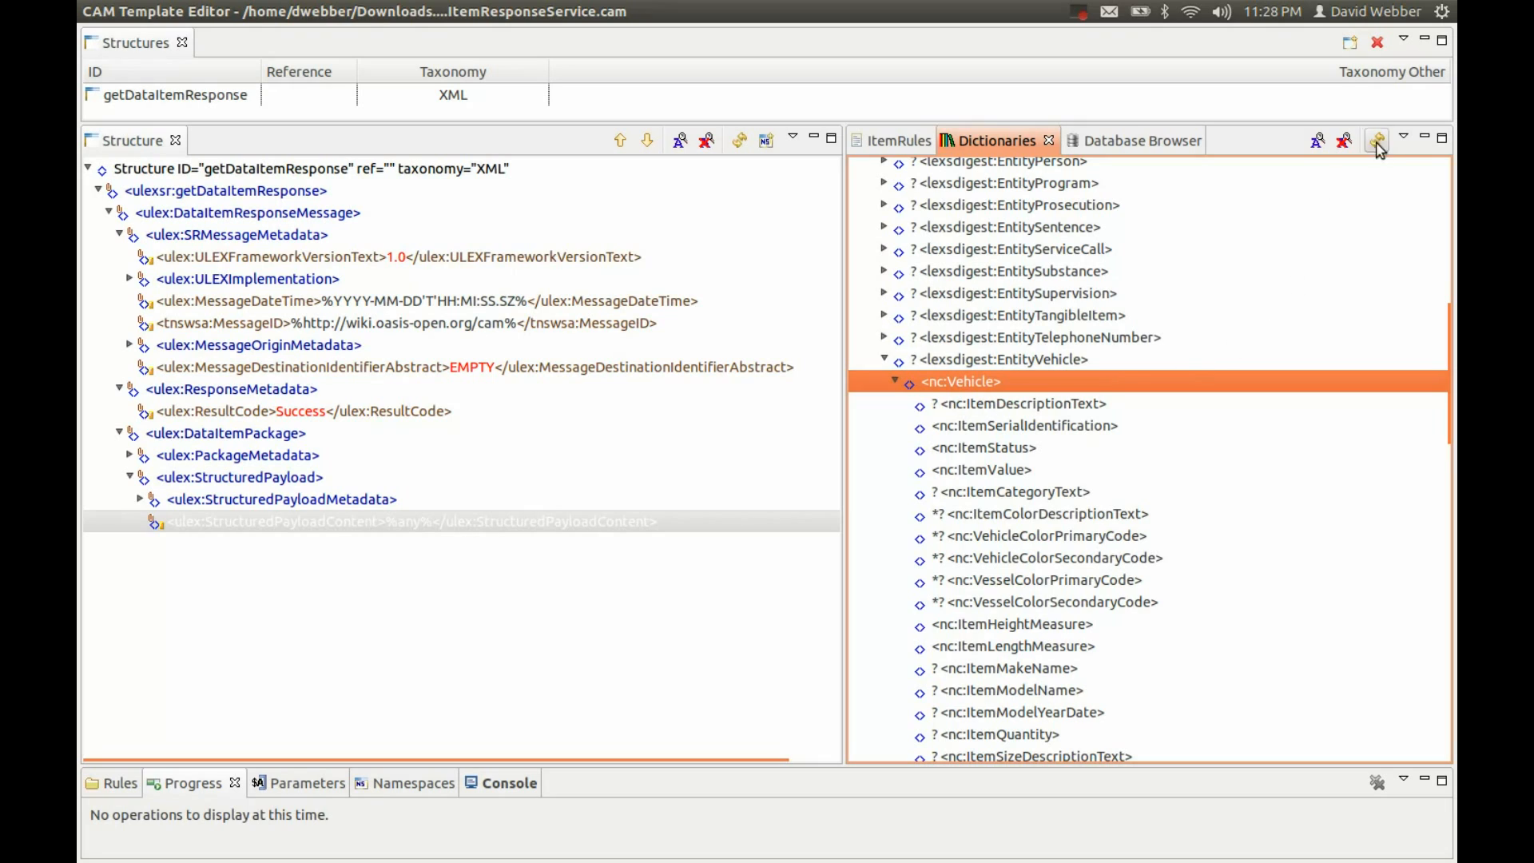
Set the dictionary to copy only selected elements and add nc:Vehicle to ulex:StructuredPayloadContent
click(1403, 139)
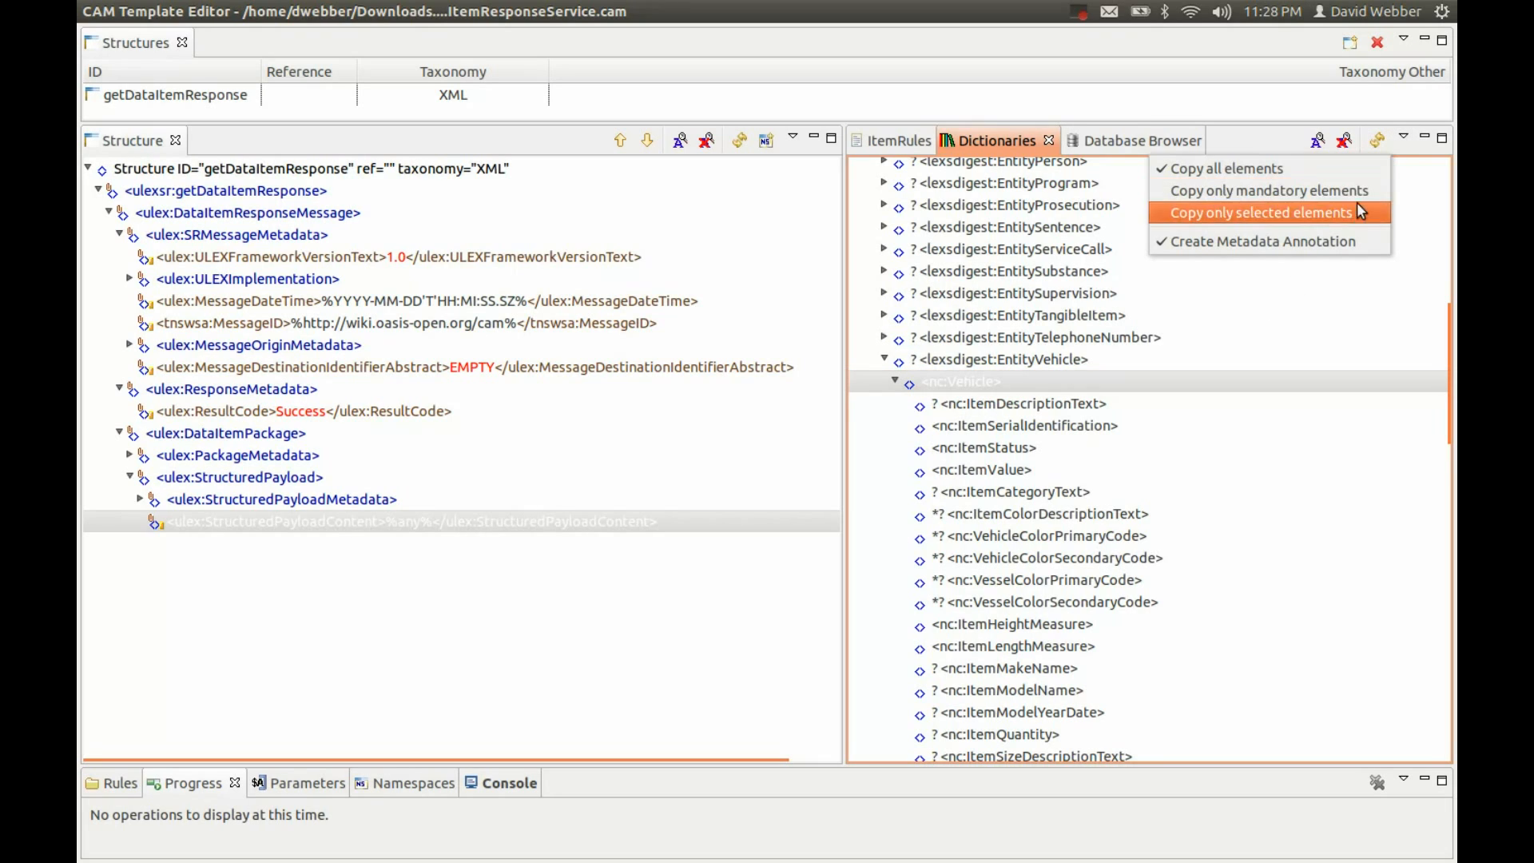
click(1206, 213)
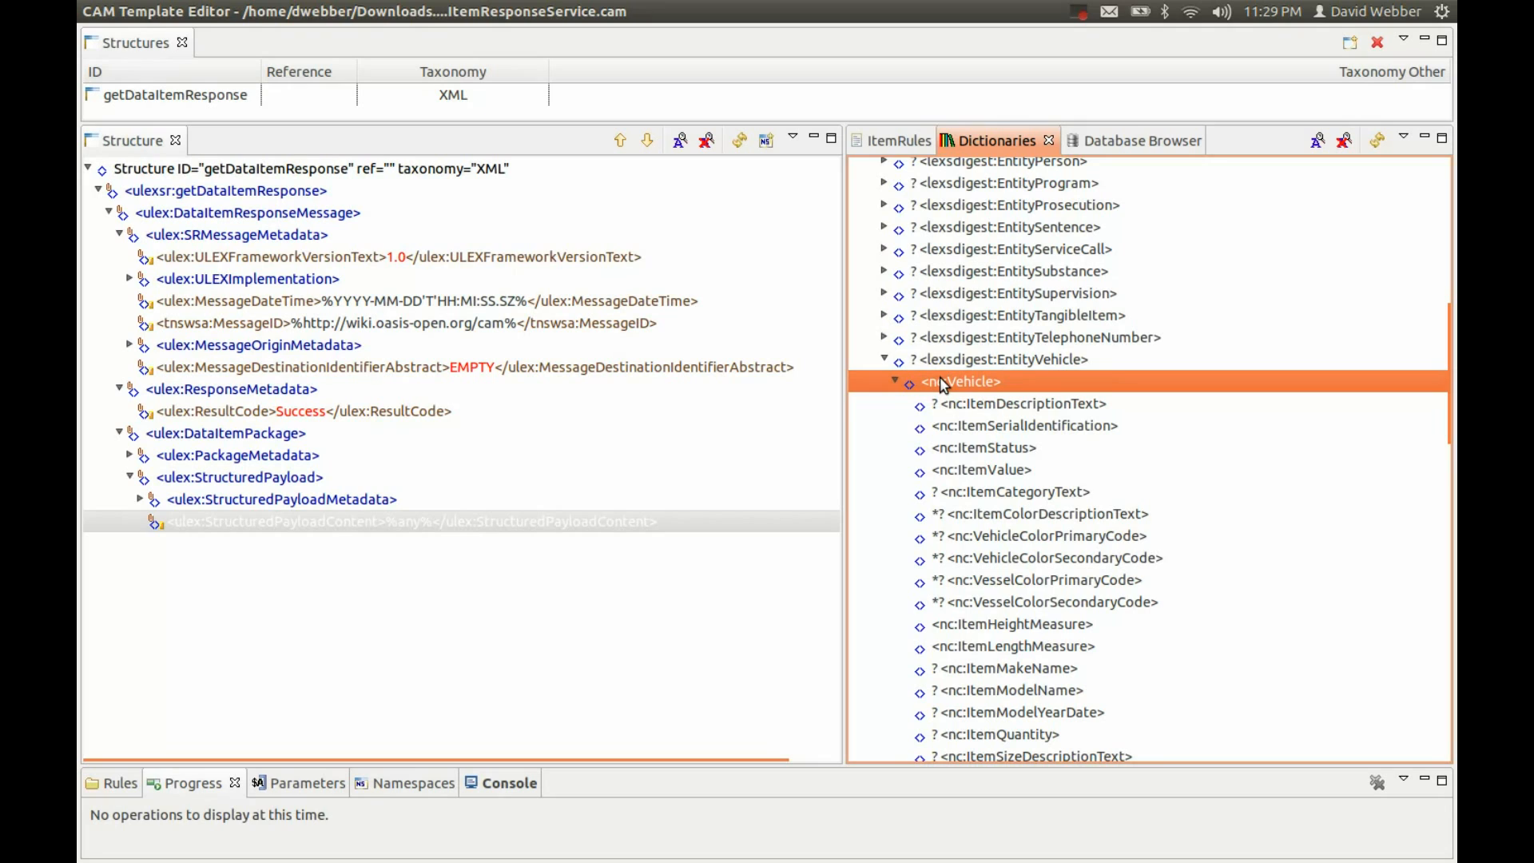
drag(943, 383, 380, 523)
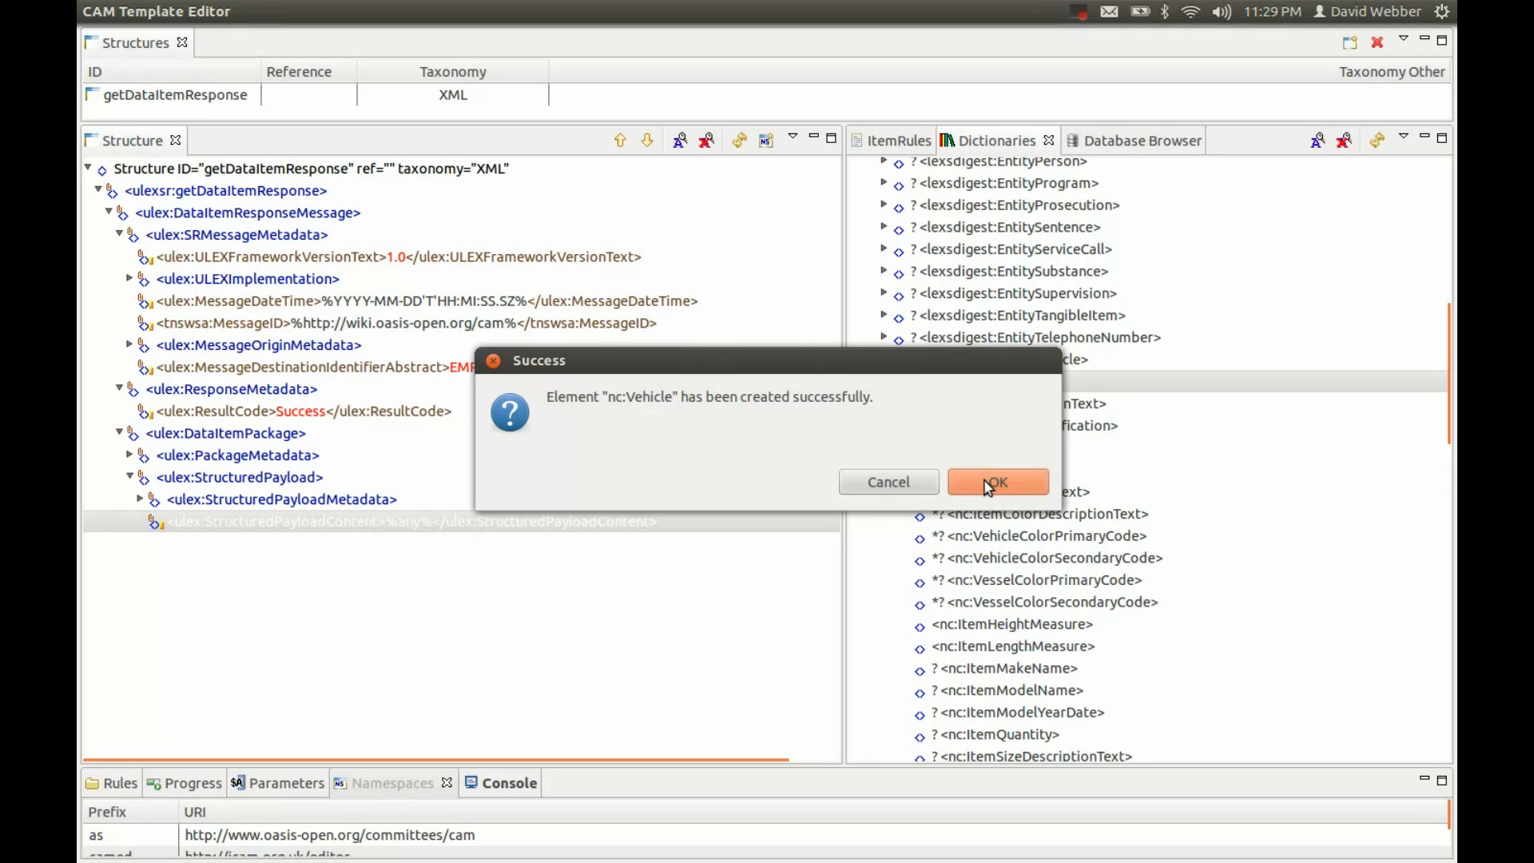
click(989, 482)
click(141, 521)
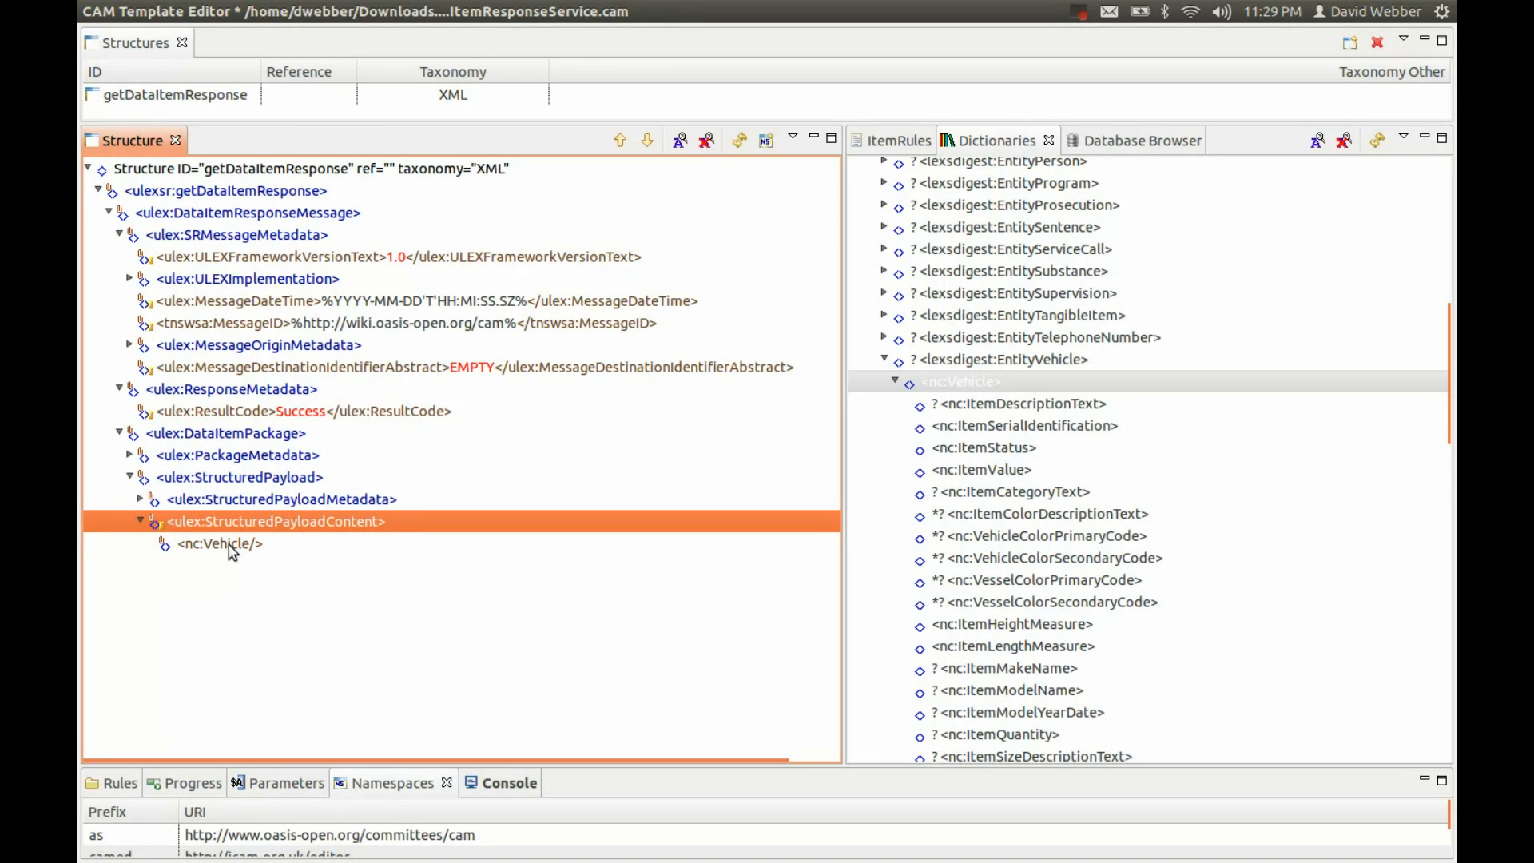
click(229, 545)
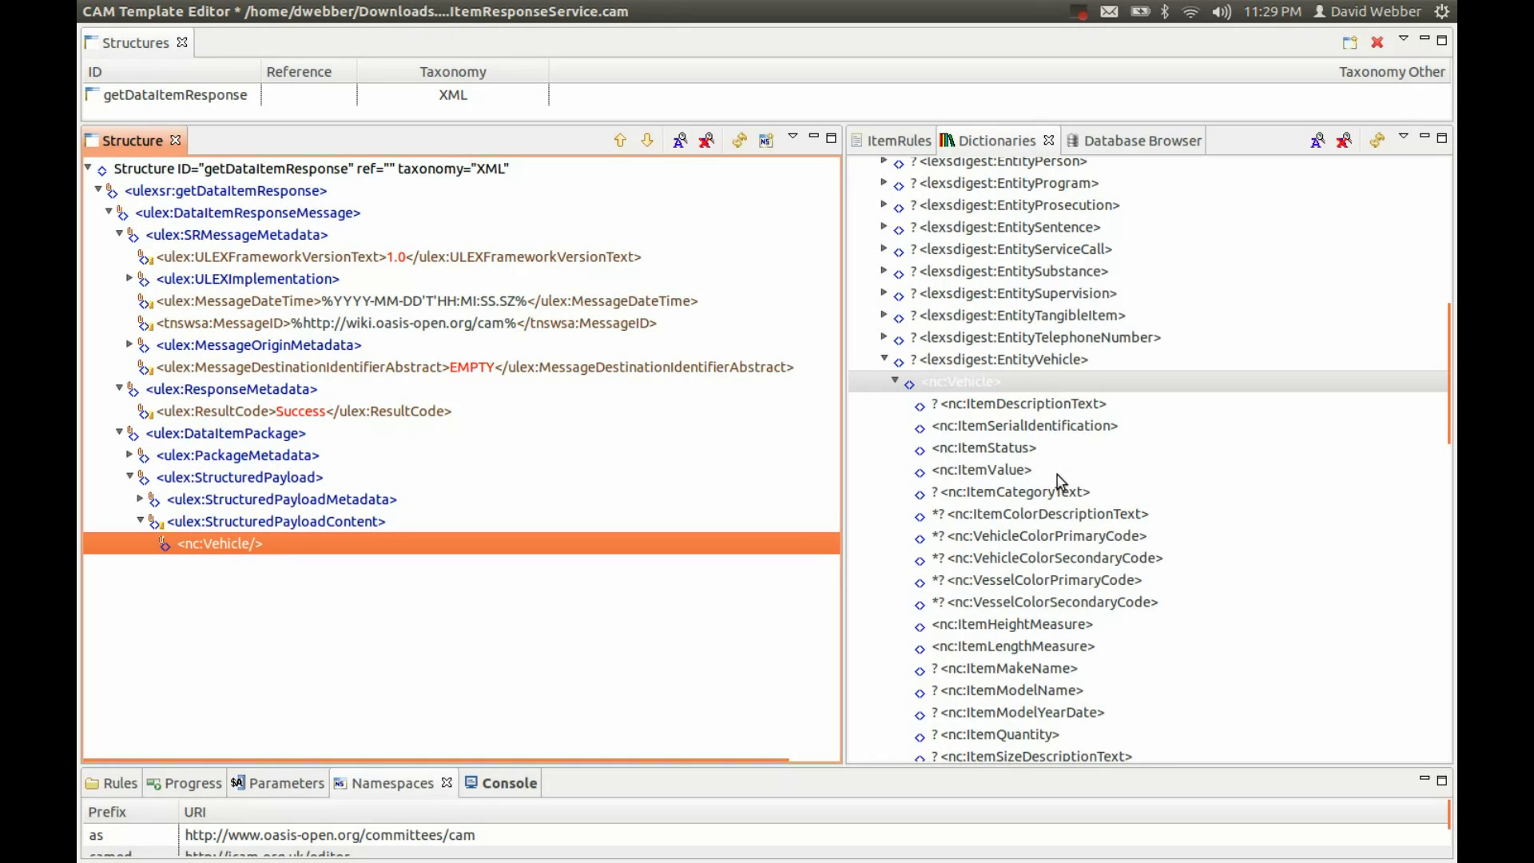
Copy nc:ItemDescriptionText from the dictionary into the template's nc:Vehicle element
click(1009, 406)
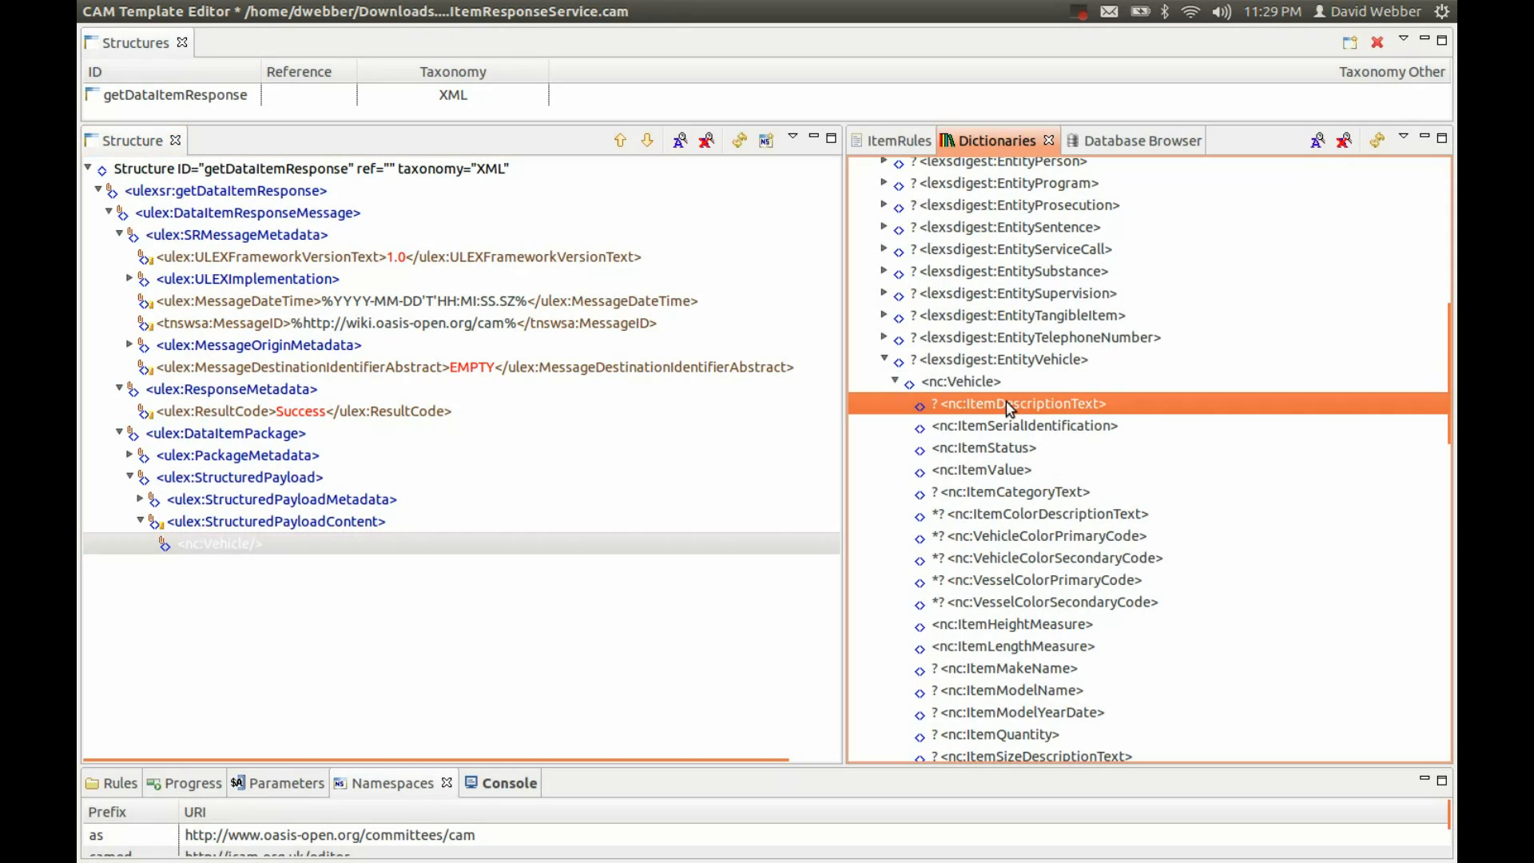
drag(1009, 408, 298, 544)
click(973, 489)
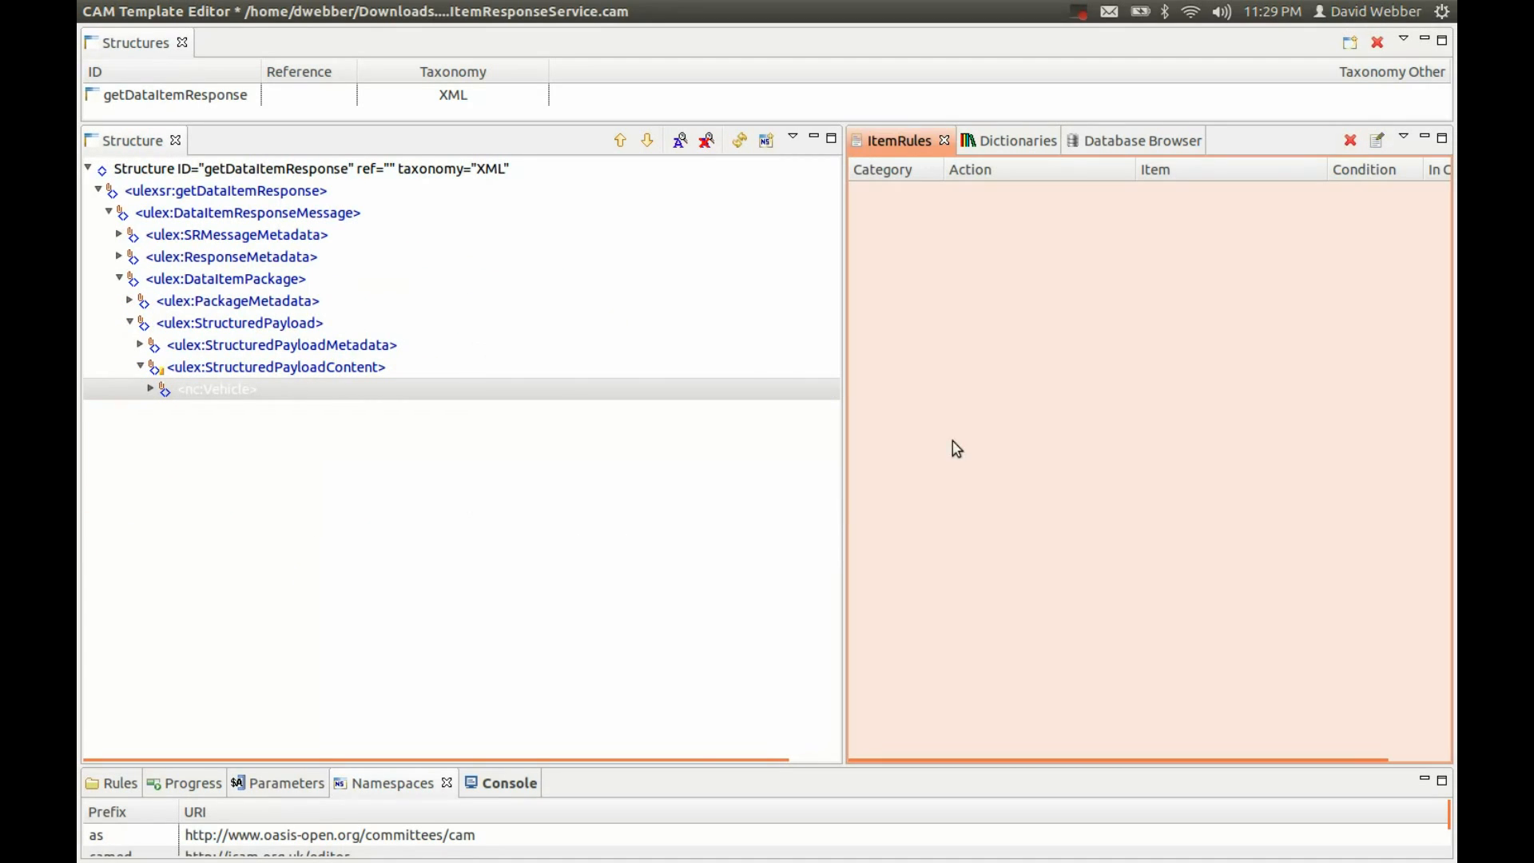
Copy nc:ItemMakeName, nc:ItemModelName and nc:ItemModelYearDate from the dictionary together into the template's nc:Vehicle element
click(994, 141)
mouse_move(1436, 413)
scroll(1448, 423, down, 2)
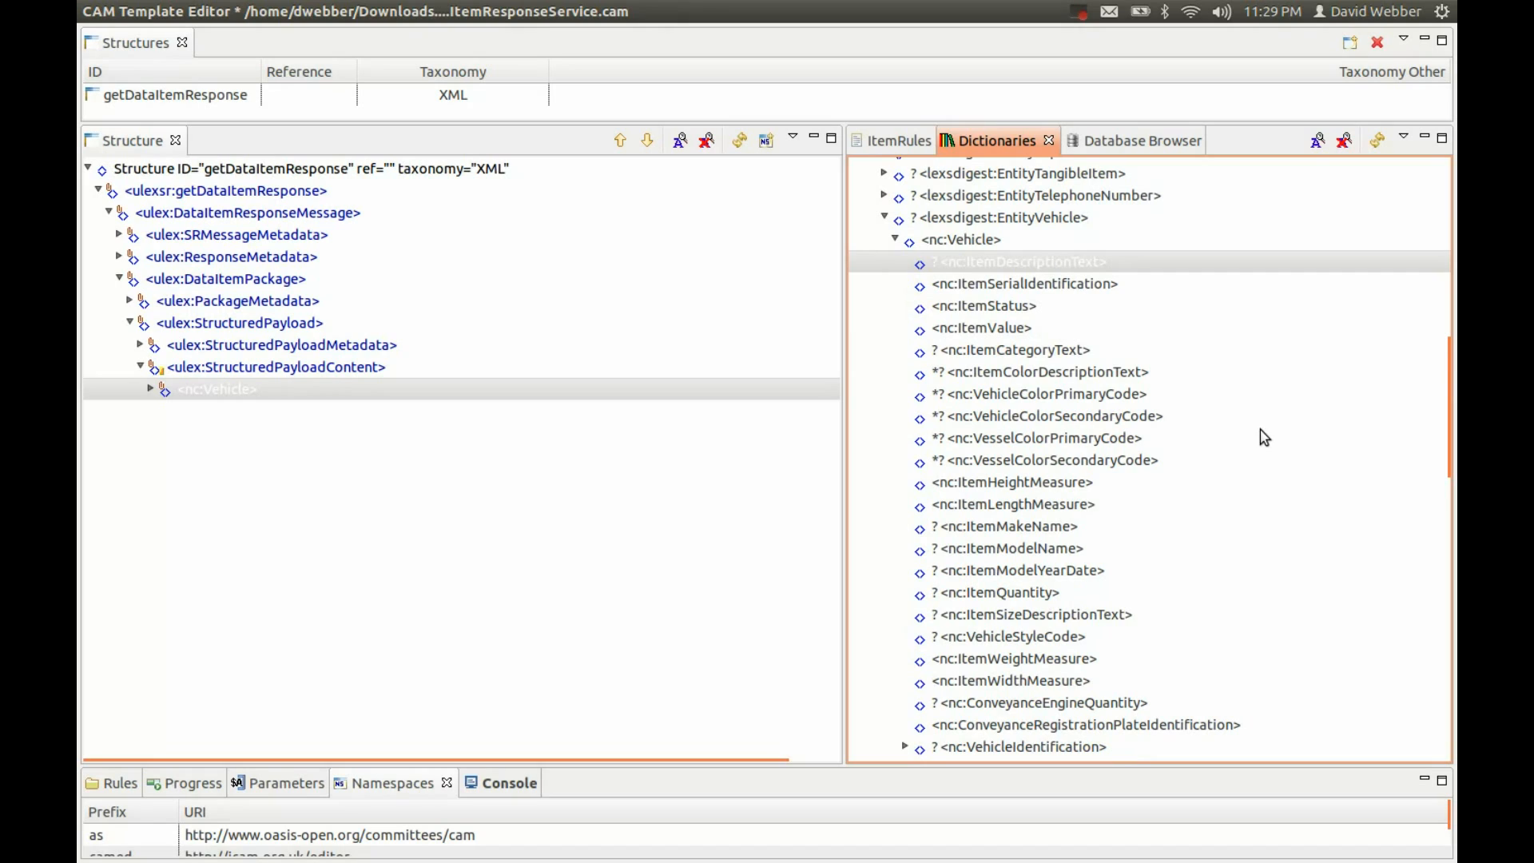
click(1022, 527)
shift+click(1016, 548)
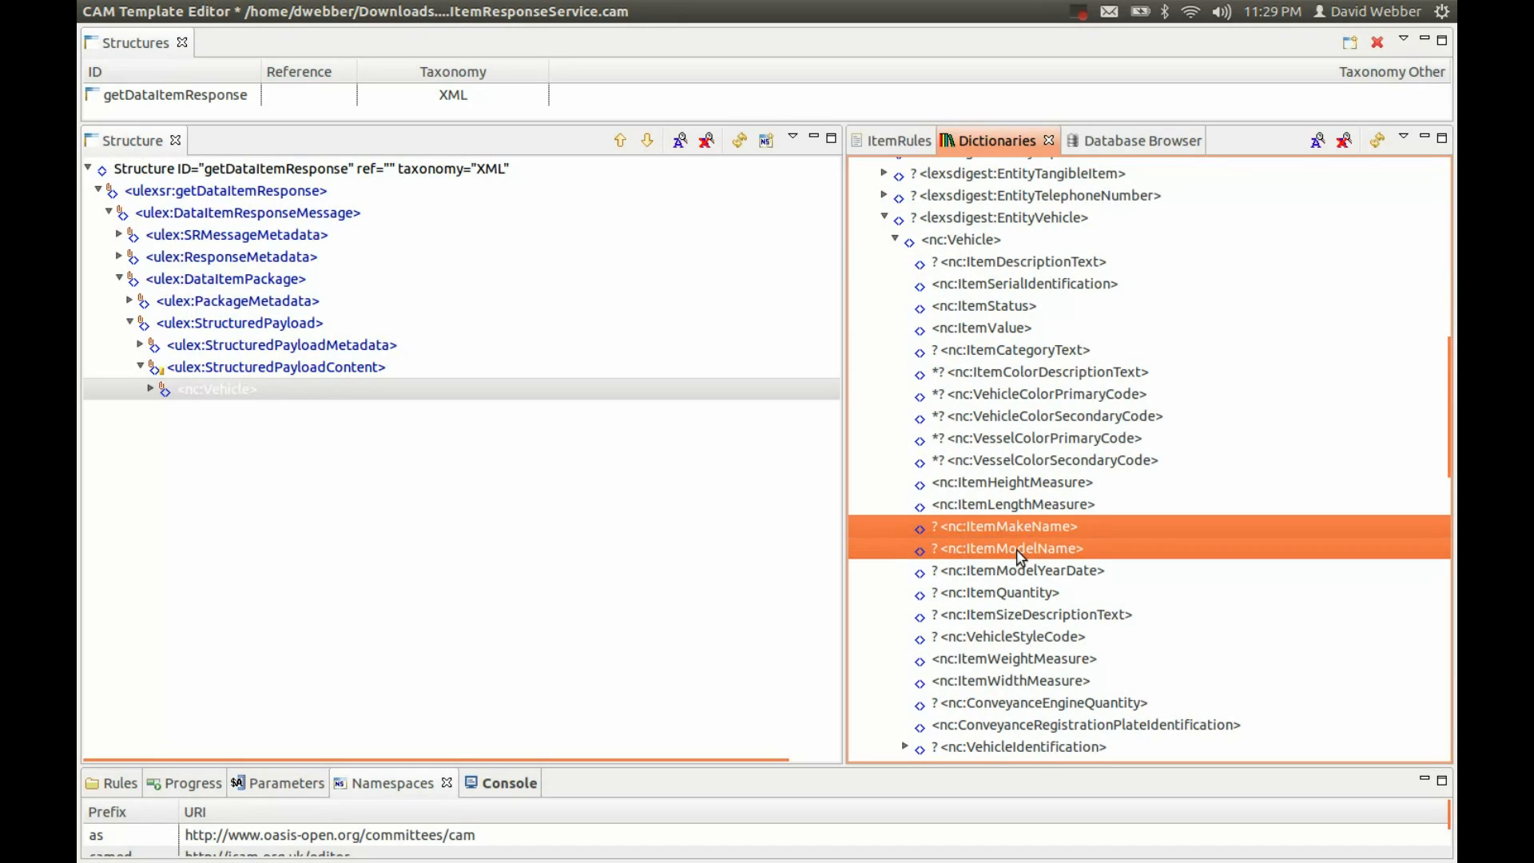
shift+click(1029, 574)
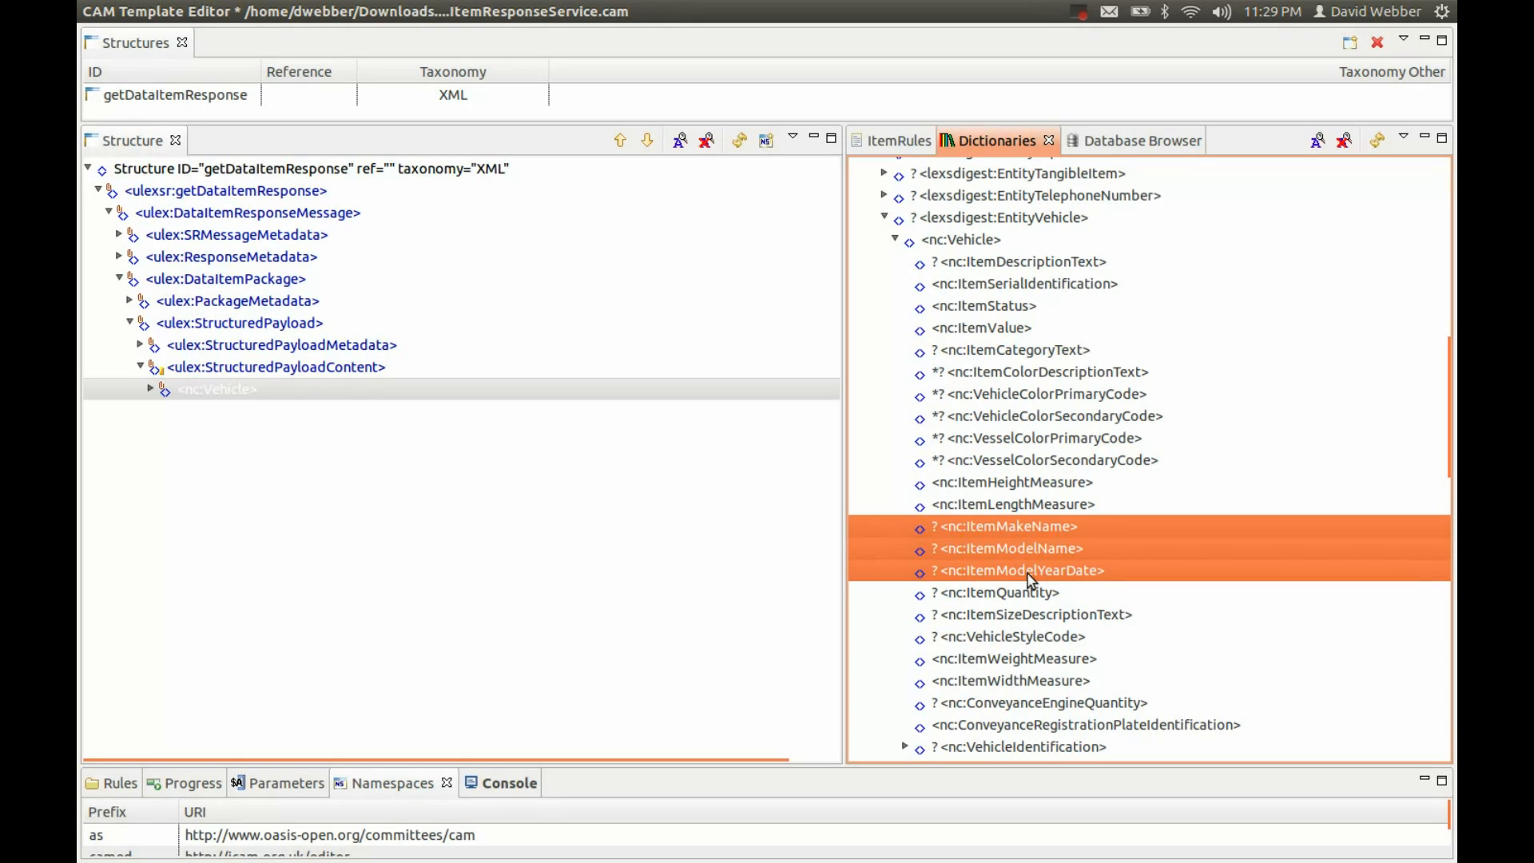
drag(976, 529, 281, 388)
click(964, 484)
click(990, 484)
click(992, 482)
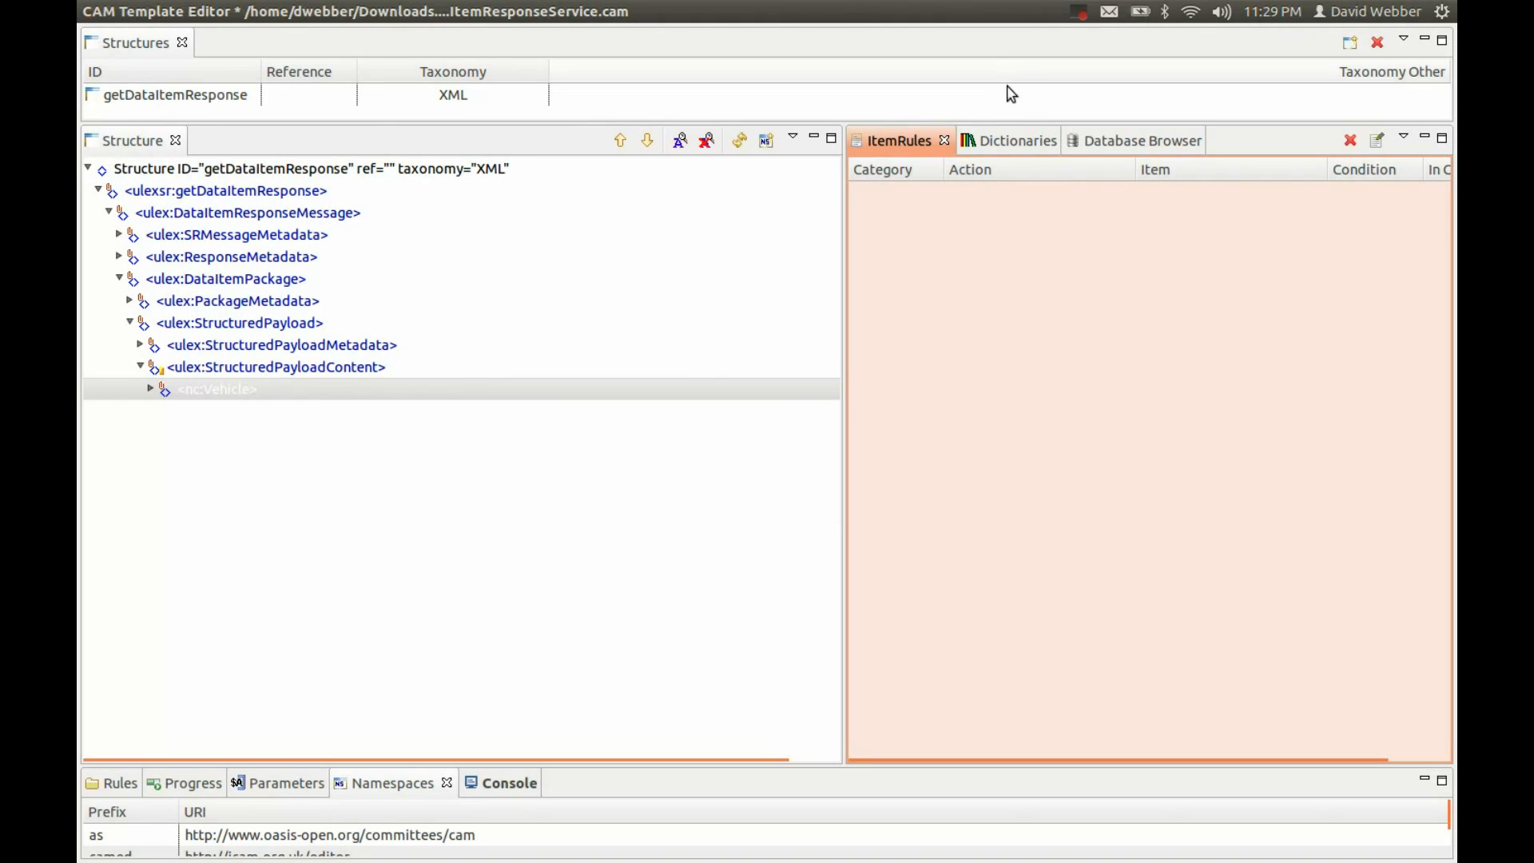
Copy nc:VehicleIdentification from the dictionary into nc:Vehicle and expand nc:Vehicle in the template structure
click(1025, 142)
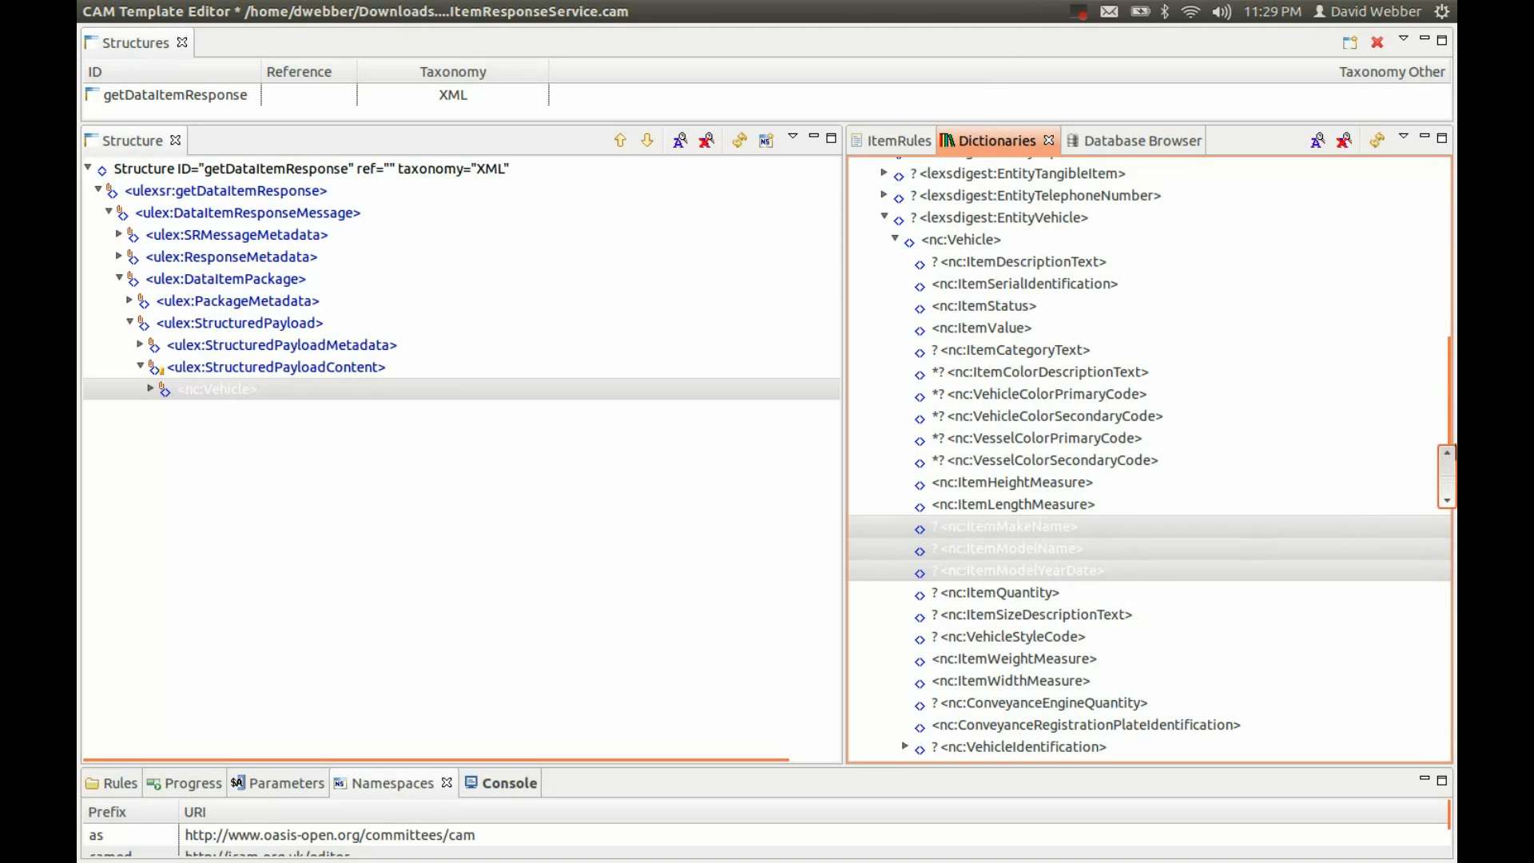
drag(1449, 500, 1445, 576)
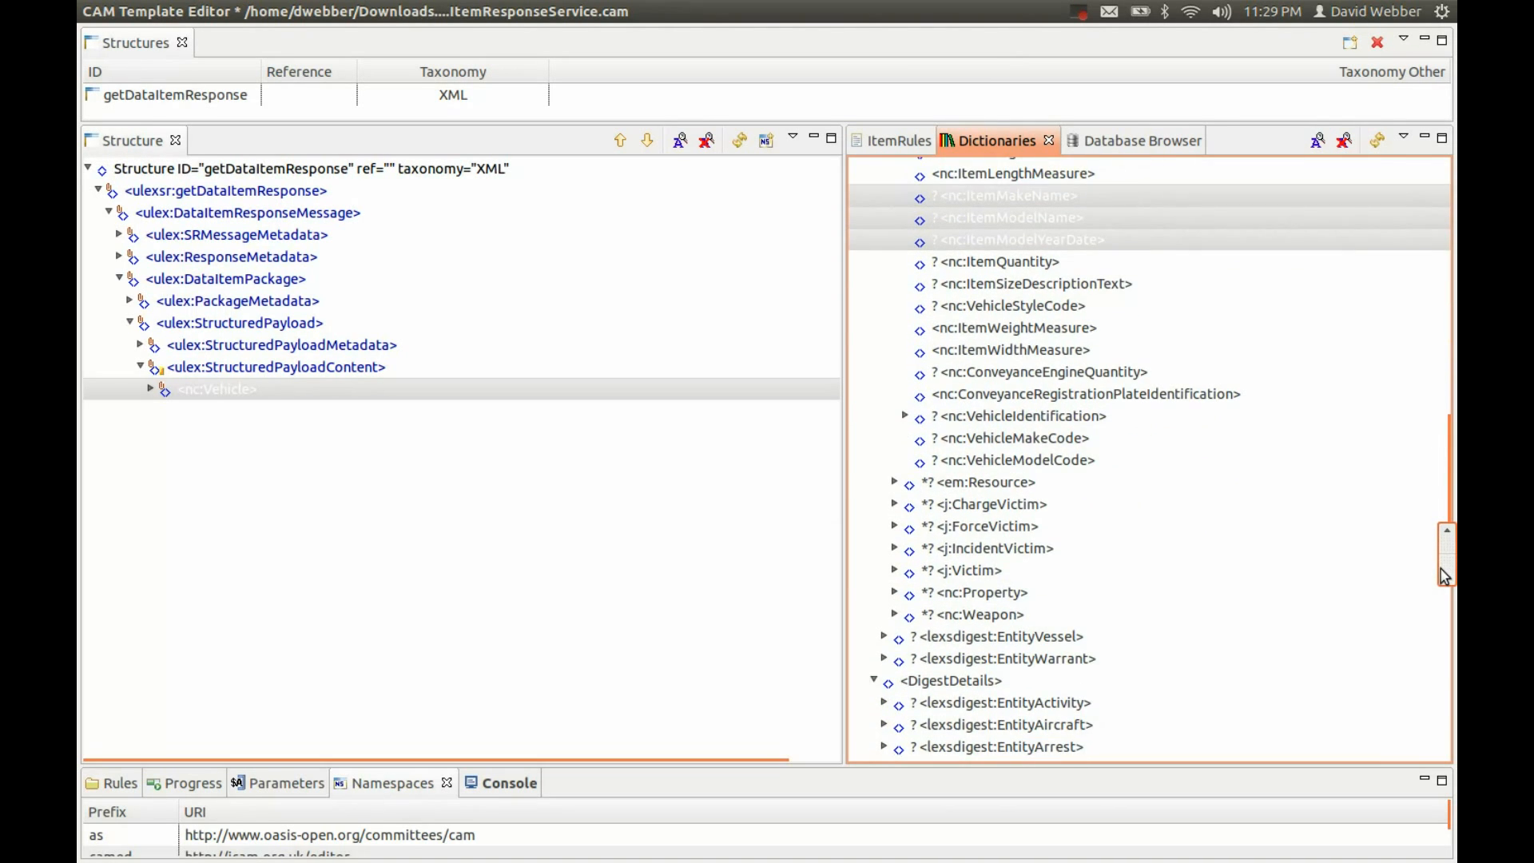
drag(1445, 575, 1435, 559)
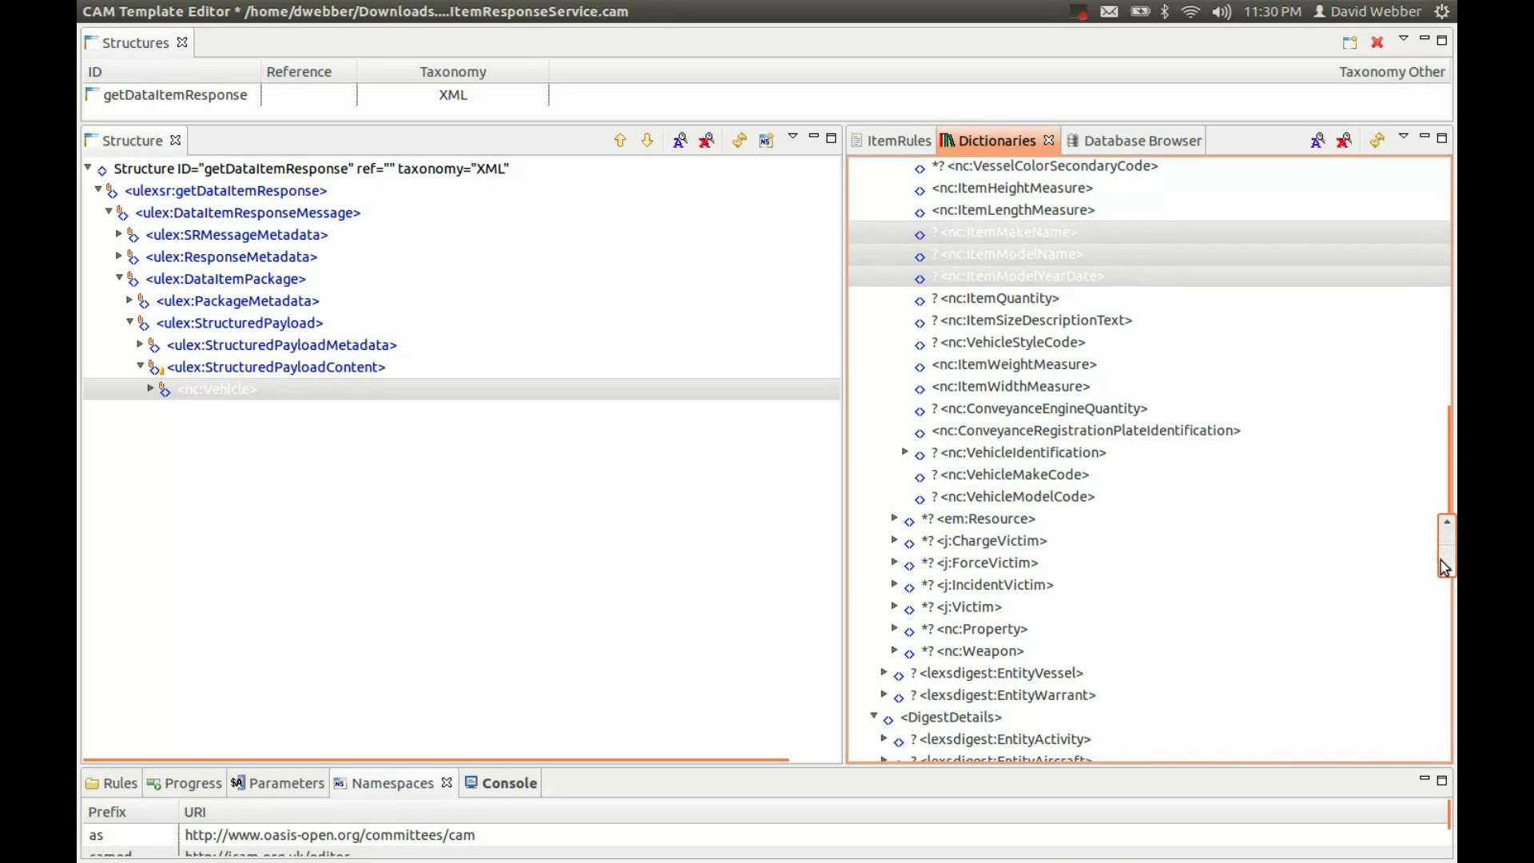
click(965, 455)
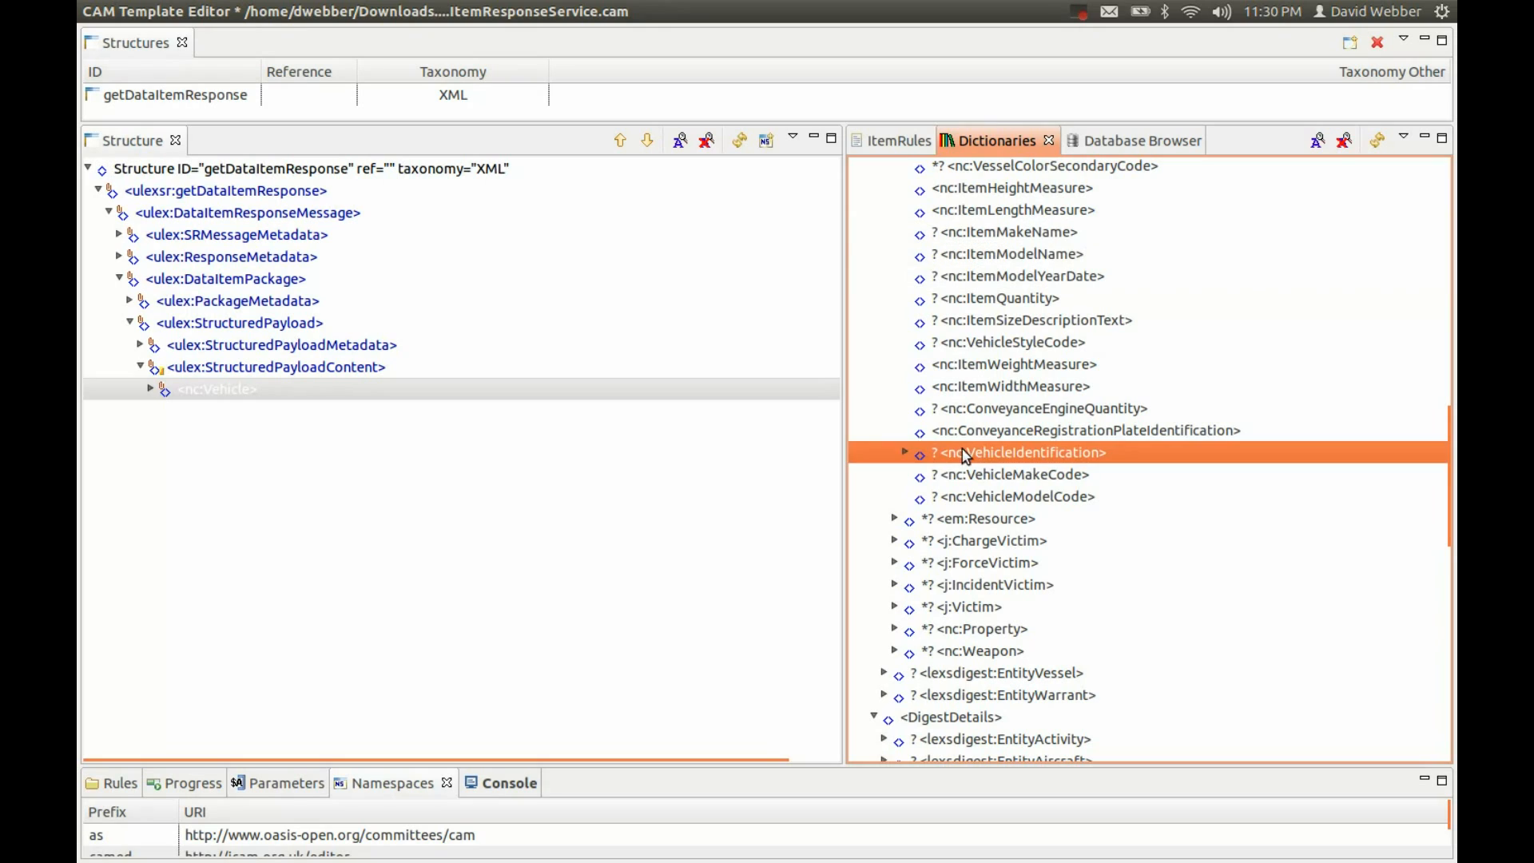
click(905, 454)
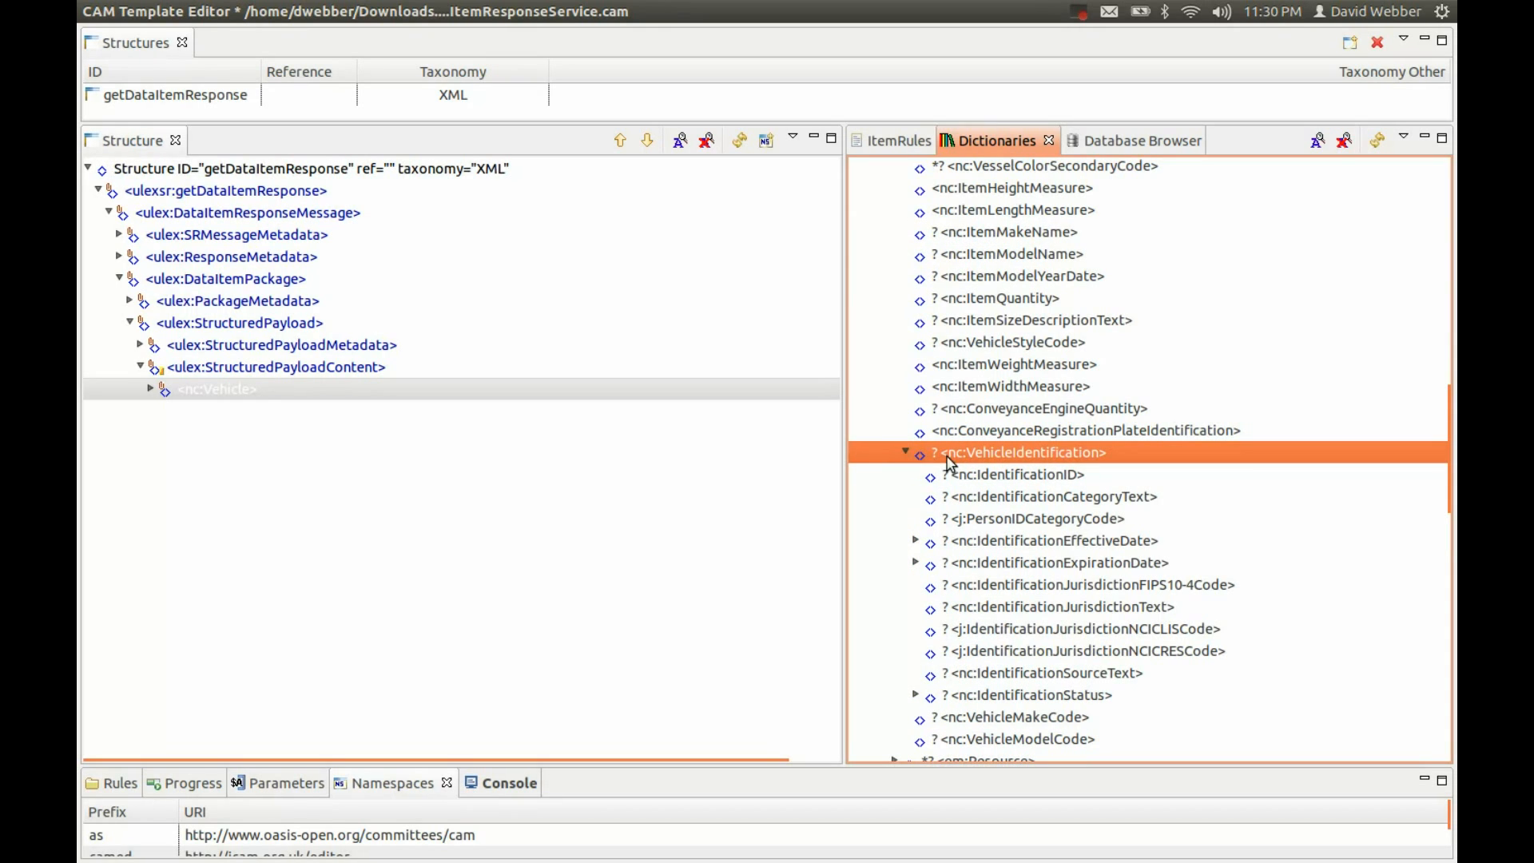
drag(989, 457, 387, 396)
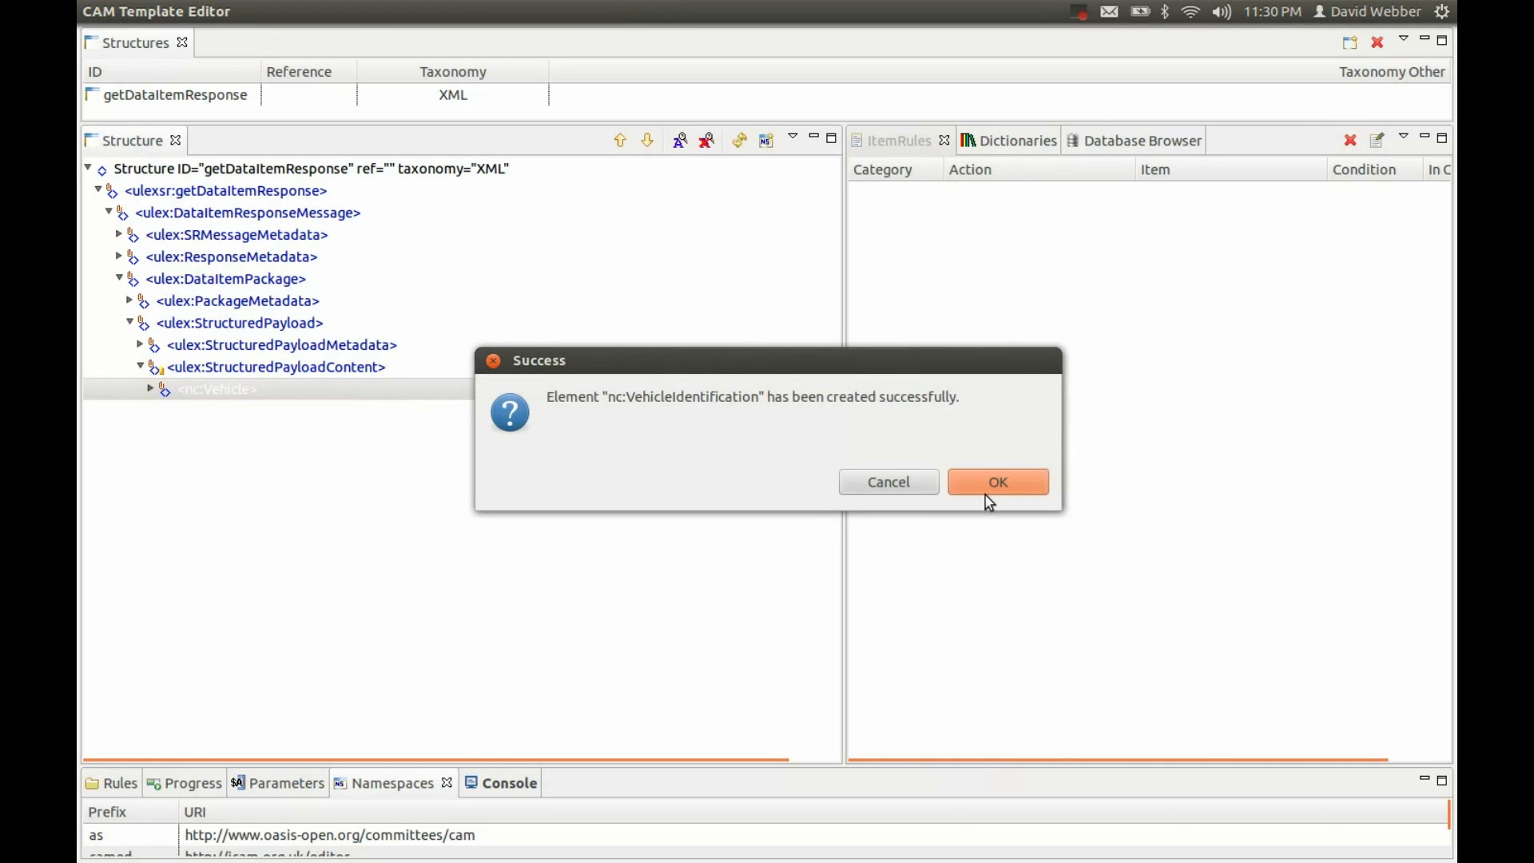
click(990, 484)
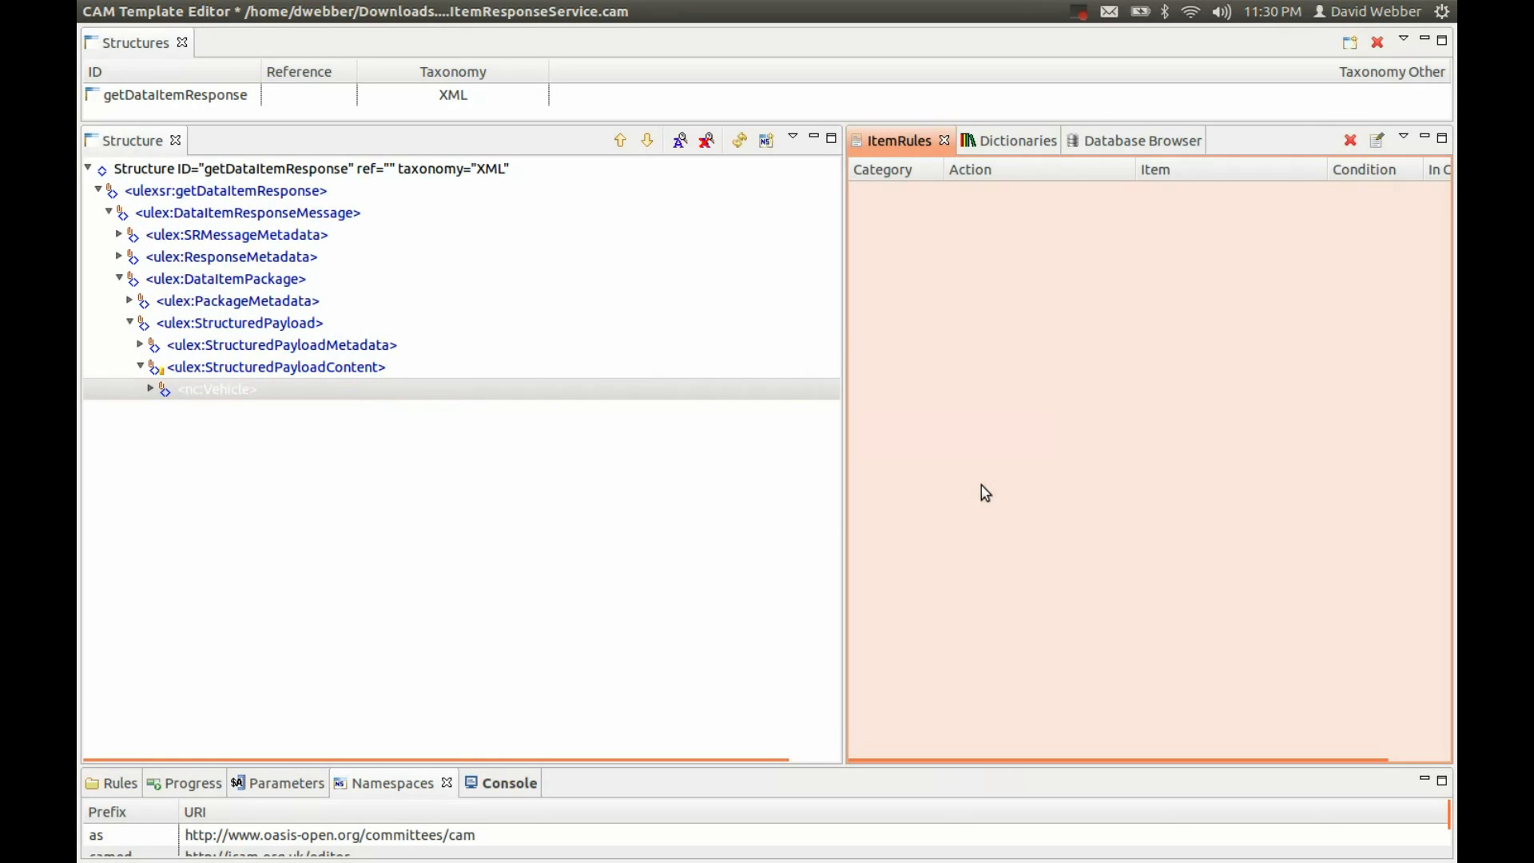
click(240, 390)
click(148, 391)
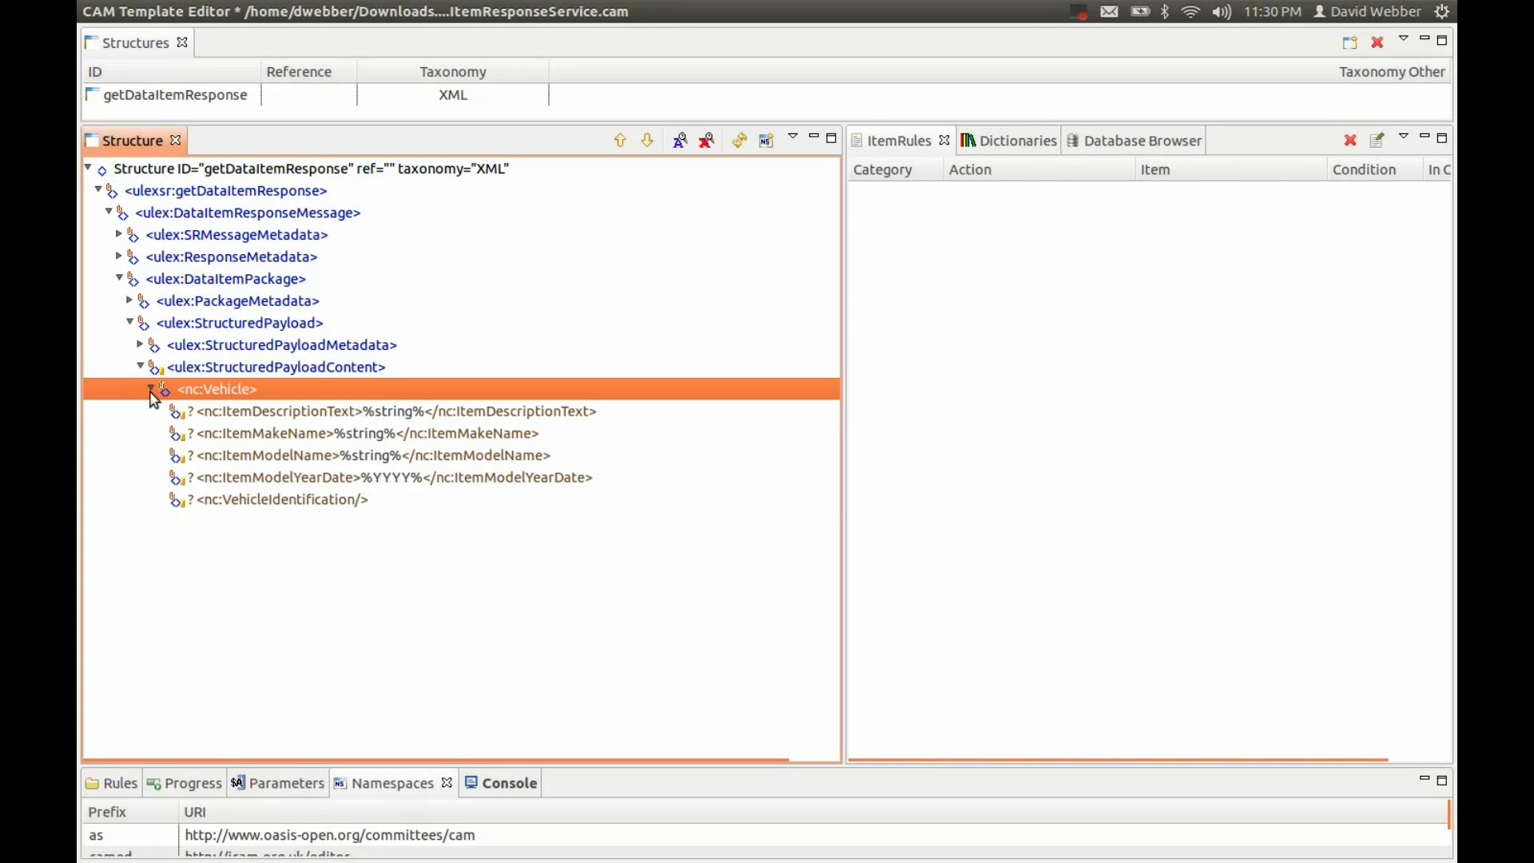
Copy nc:IdentificationID and nc:IdentificationCategoryText into the template's nc:VehicleIdentification element and expand it
click(241, 501)
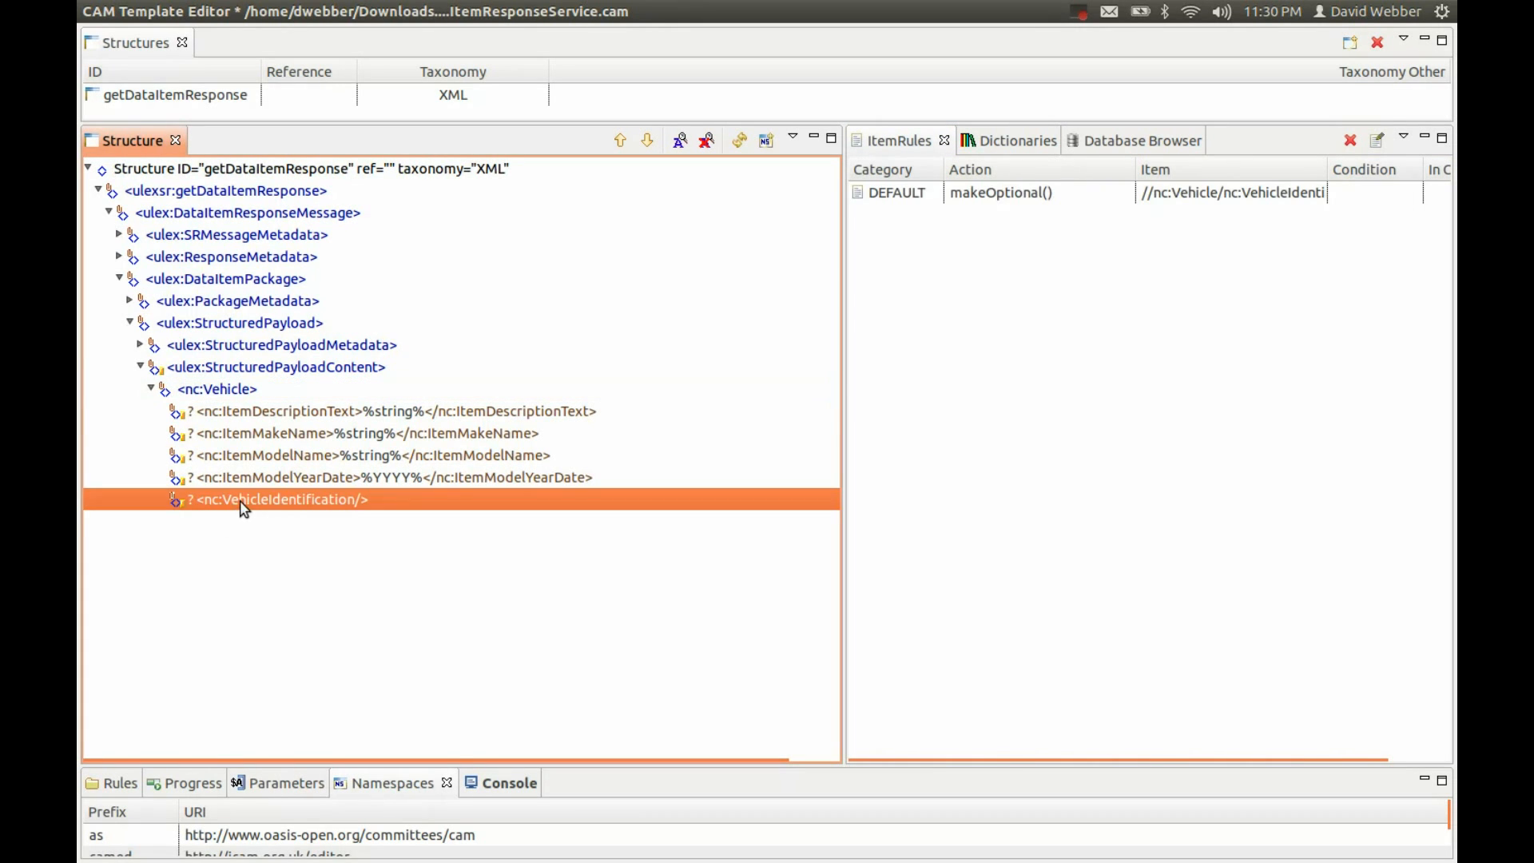
click(997, 140)
click(1026, 476)
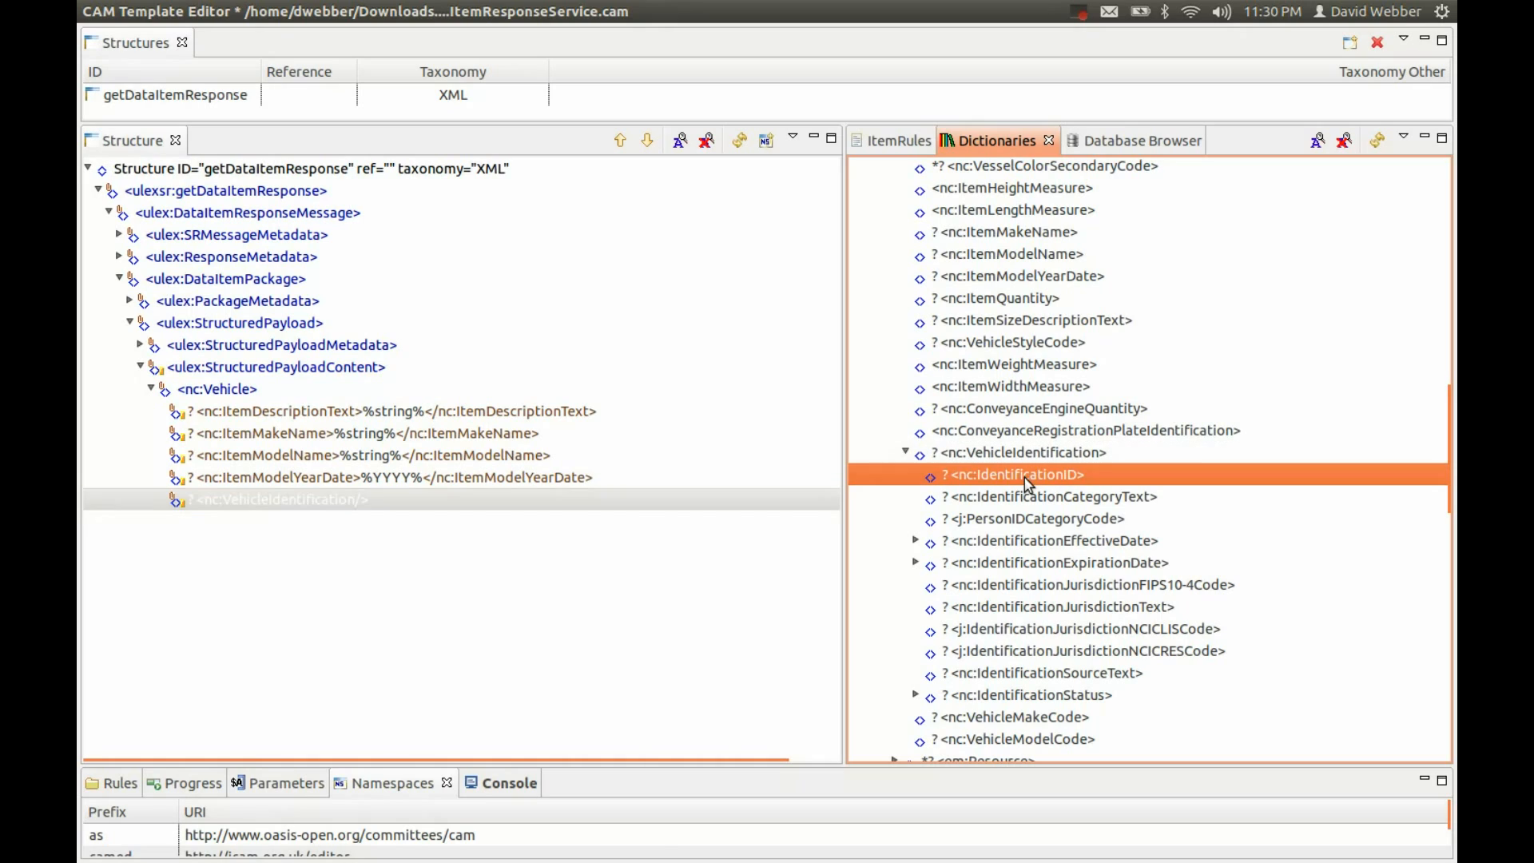
shift+click(1012, 498)
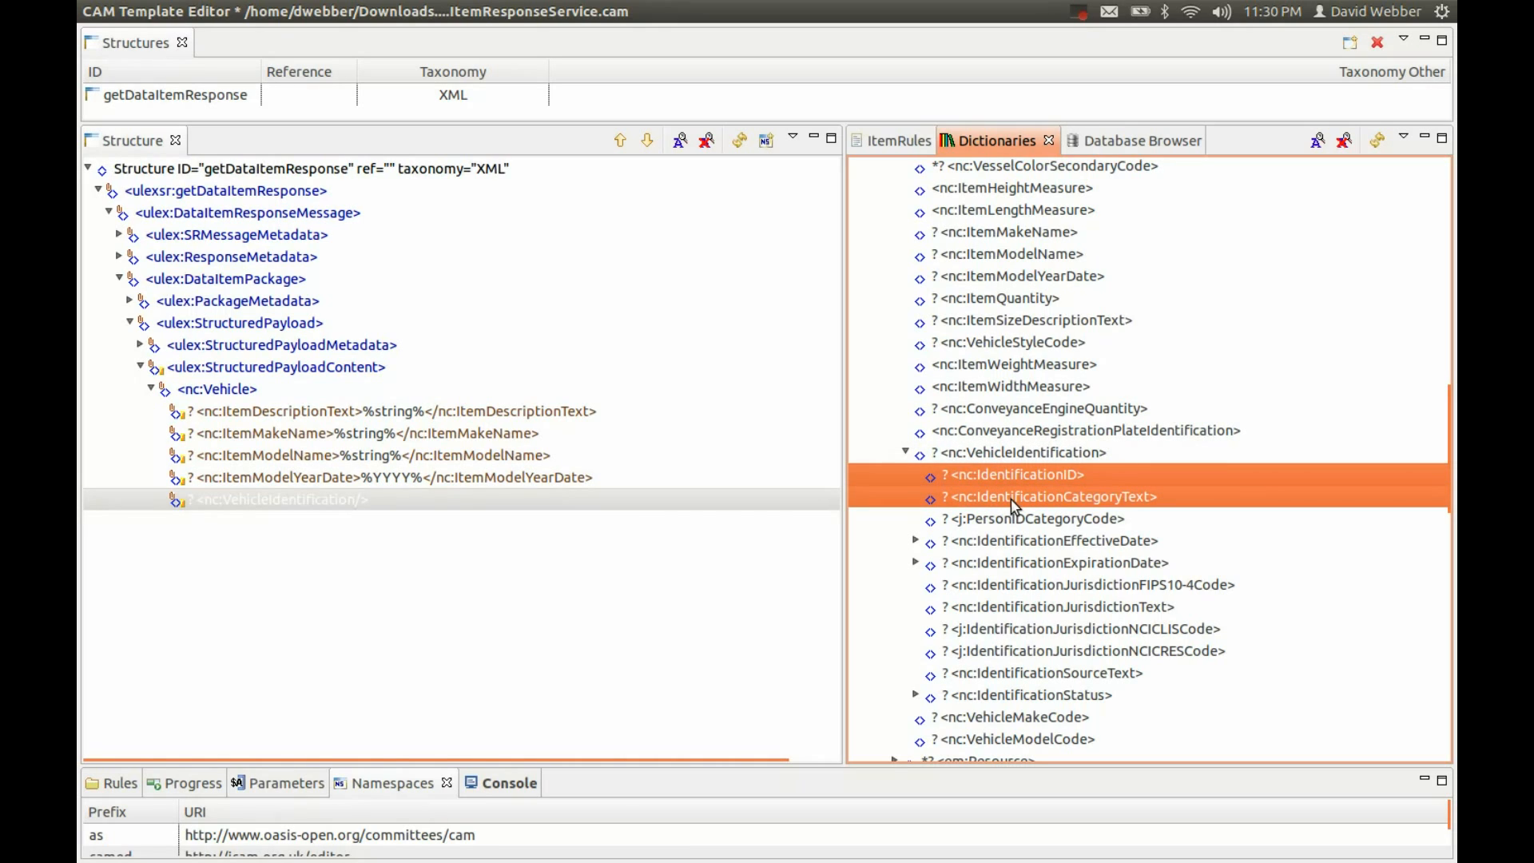
drag(996, 477, 274, 500)
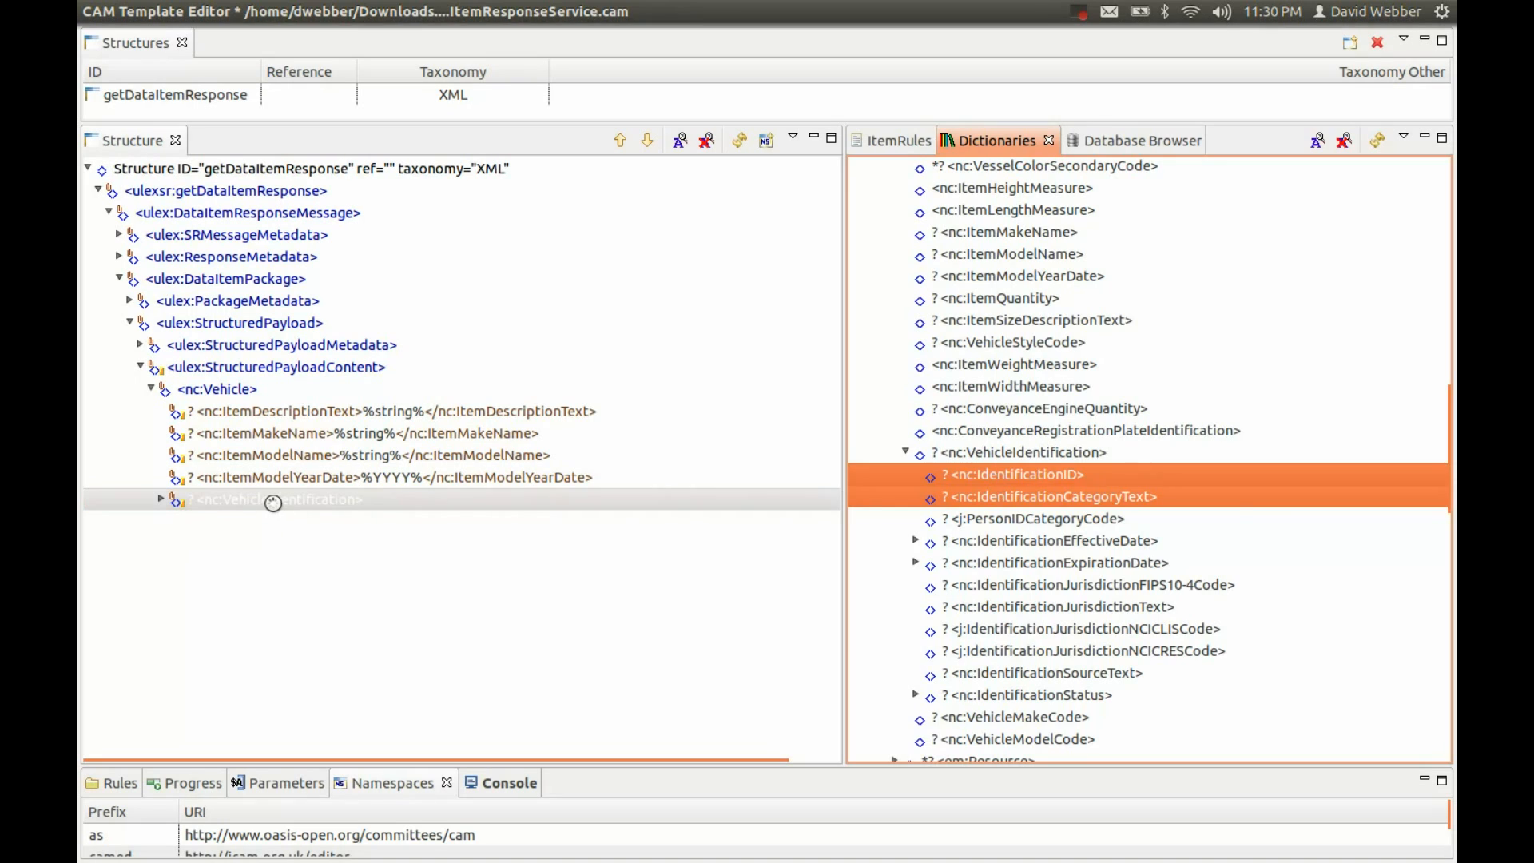
click(994, 477)
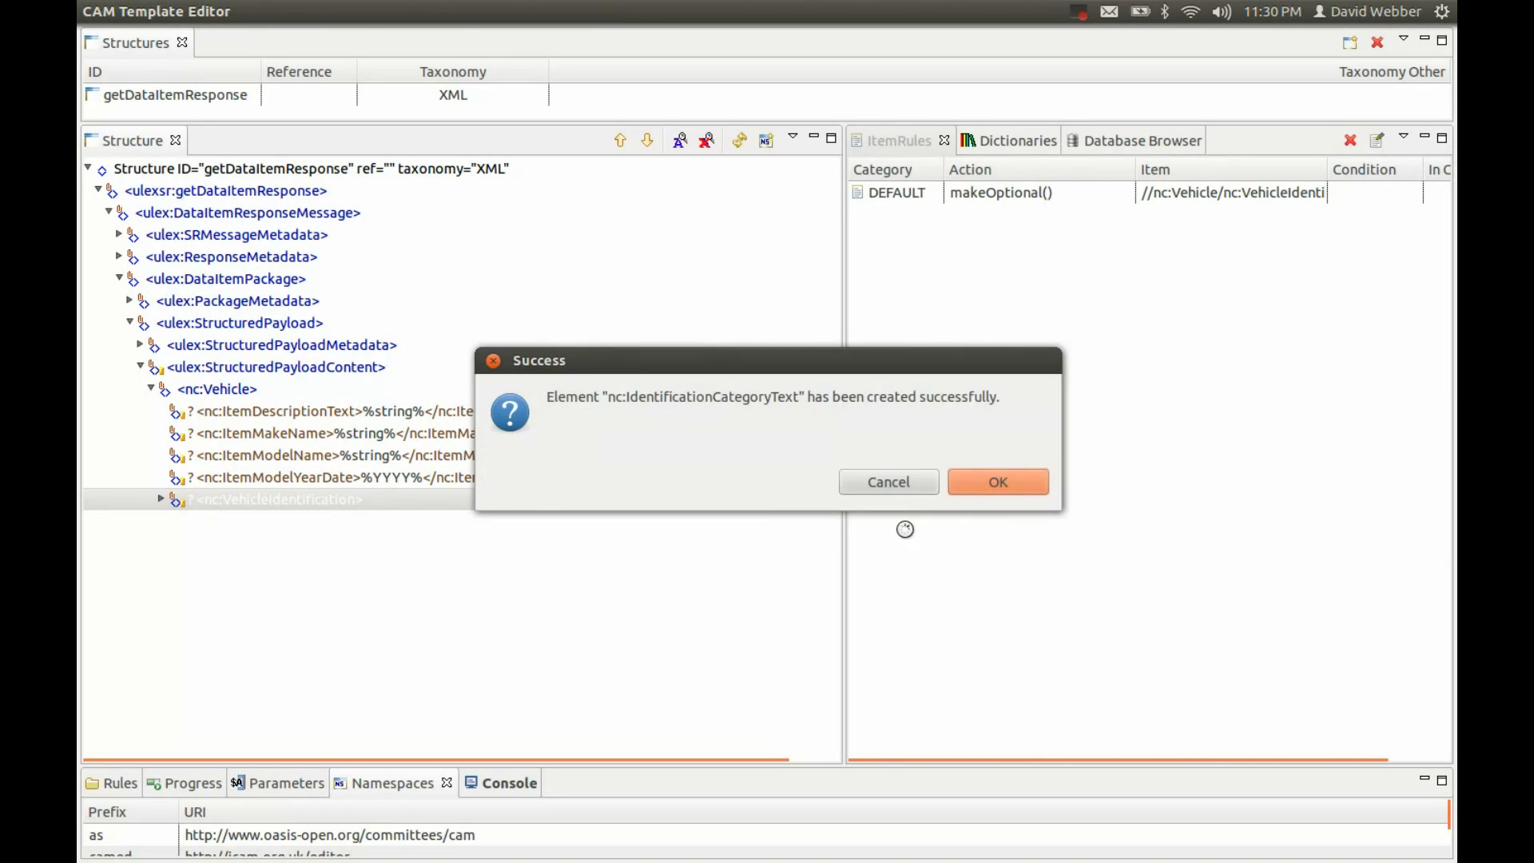
click(1005, 481)
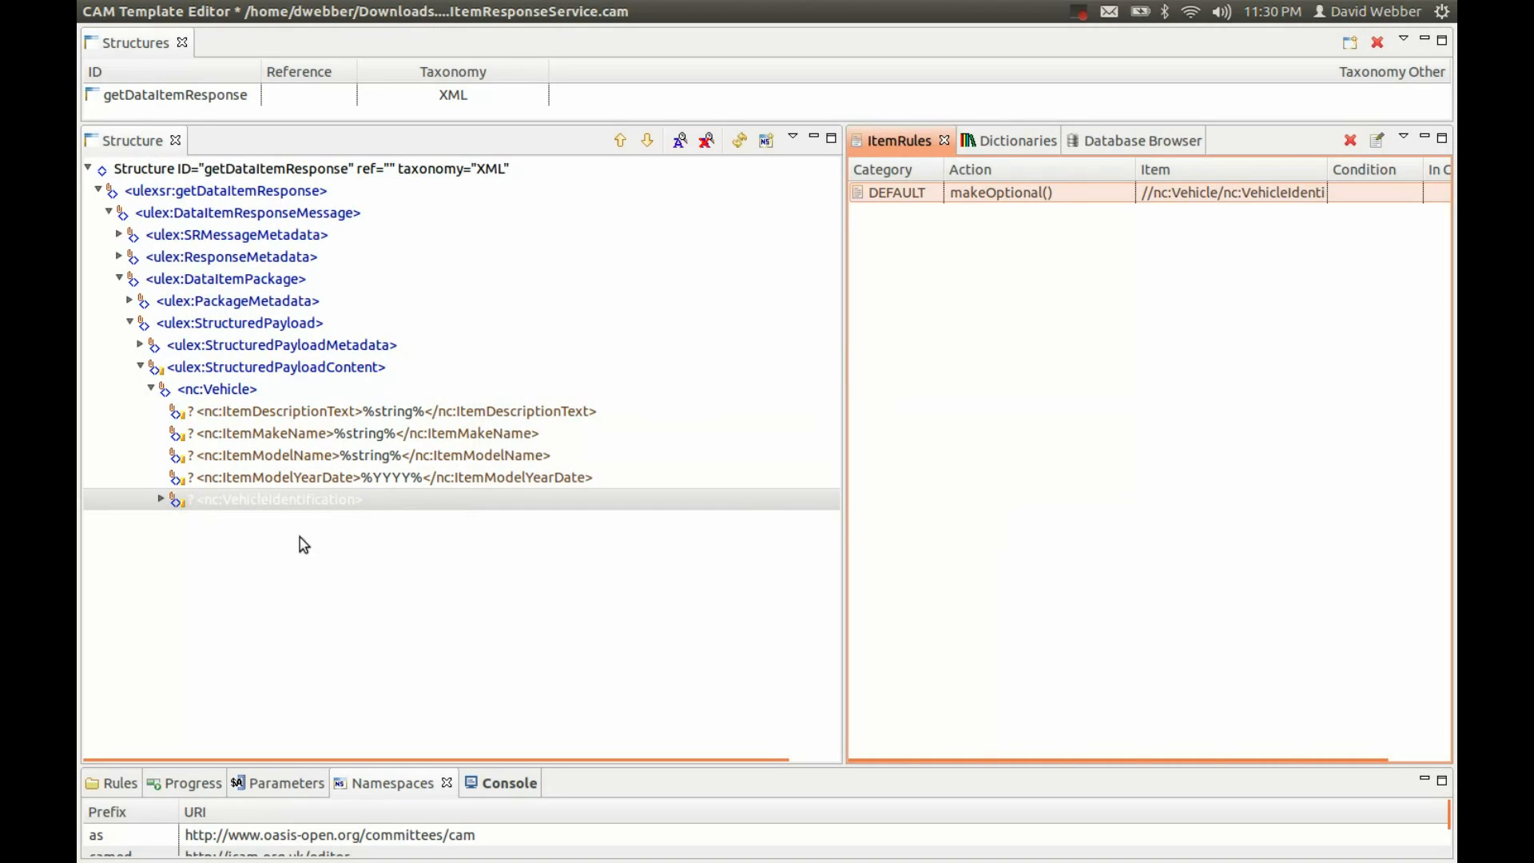
click(162, 503)
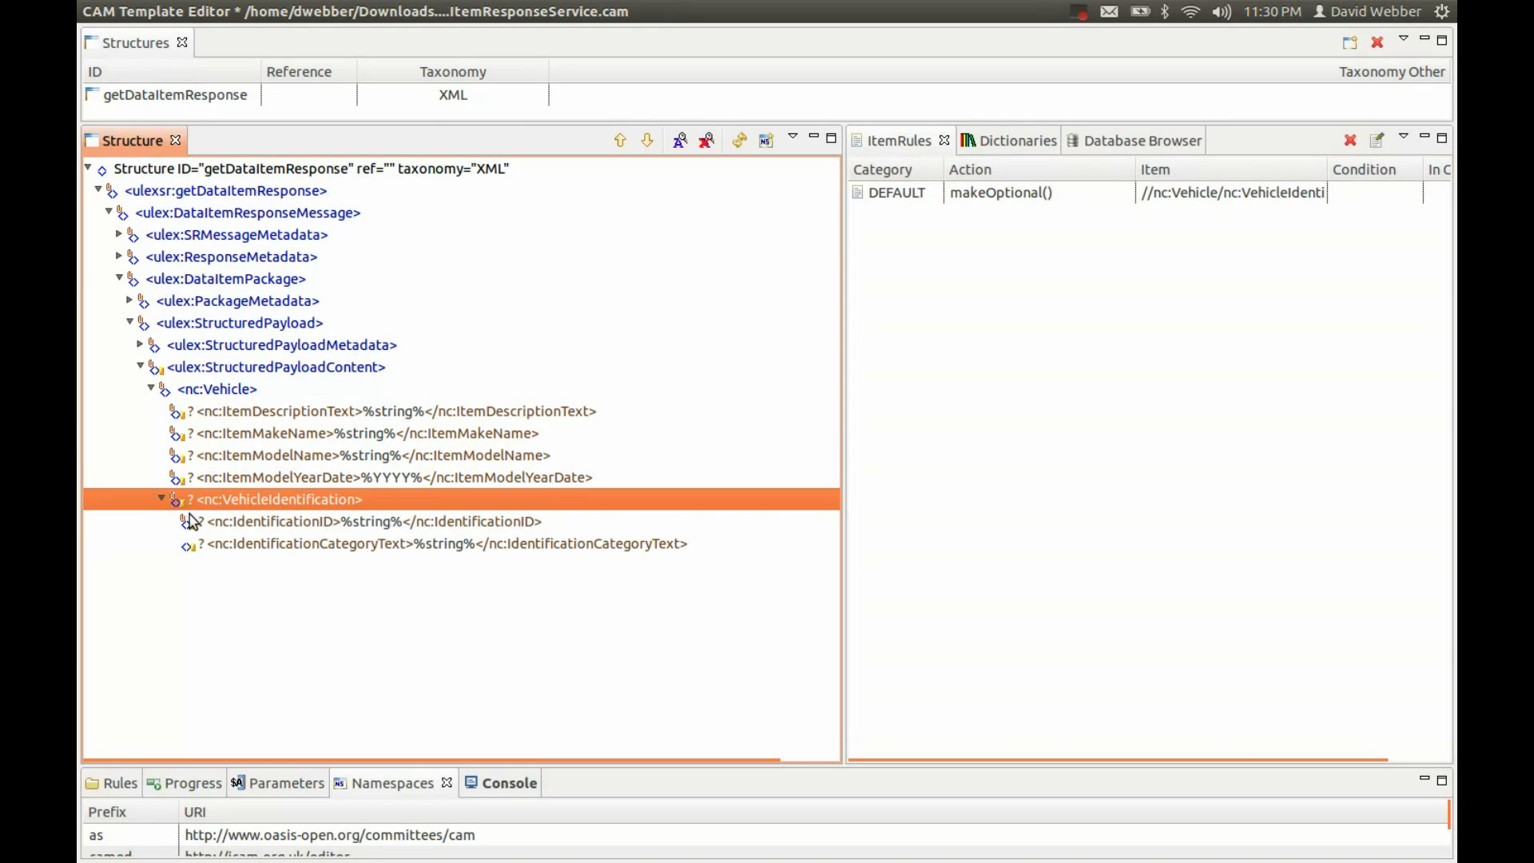
Save the getDataItemResponse template with the new nc:Vehicle payload elements
click(238, 392)
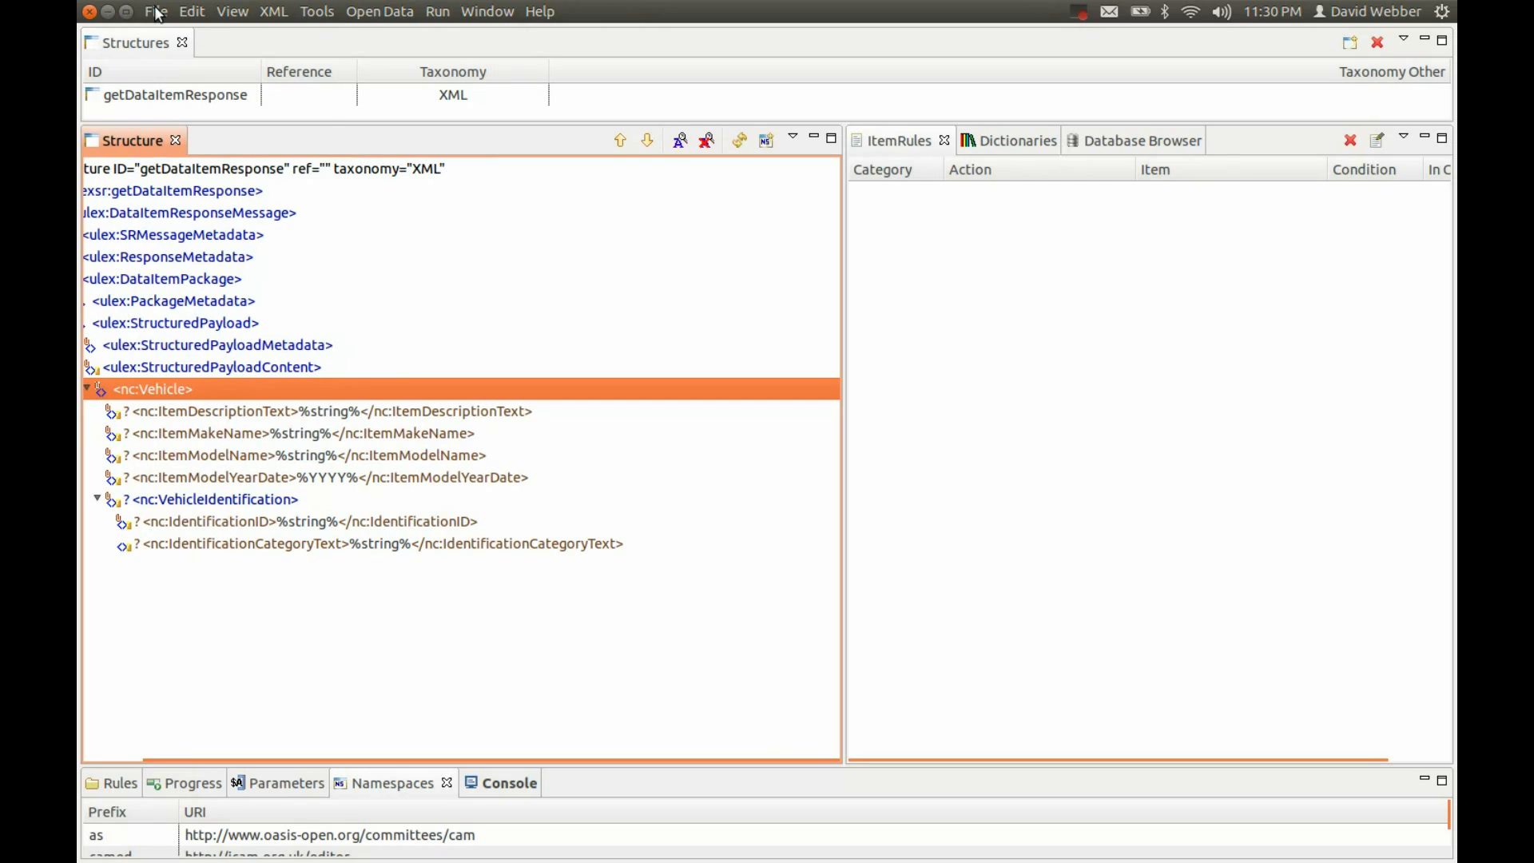
click(156, 11)
click(164, 83)
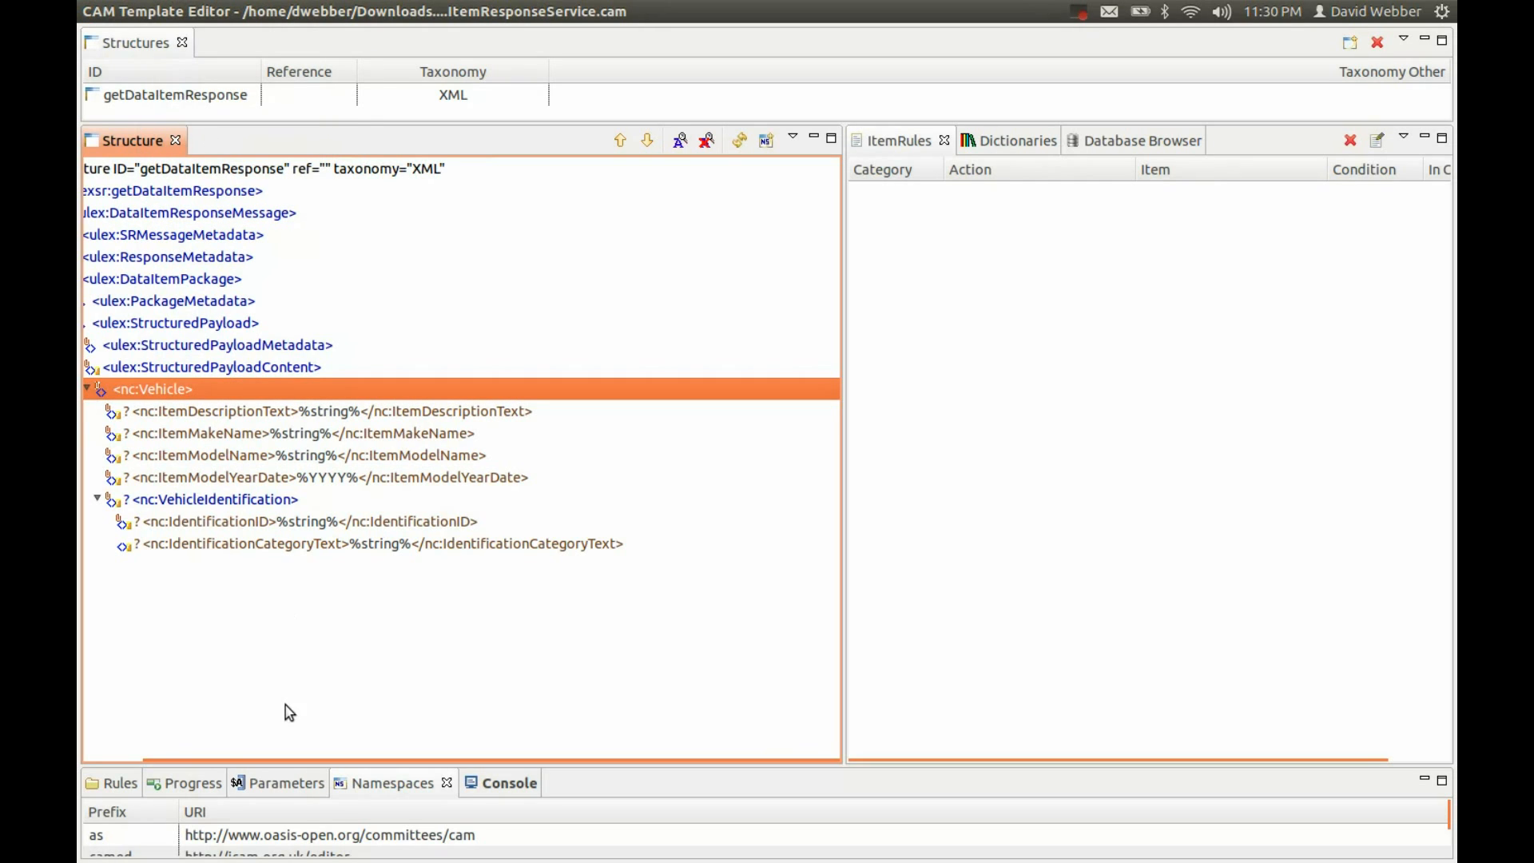
drag(191, 762, 86, 763)
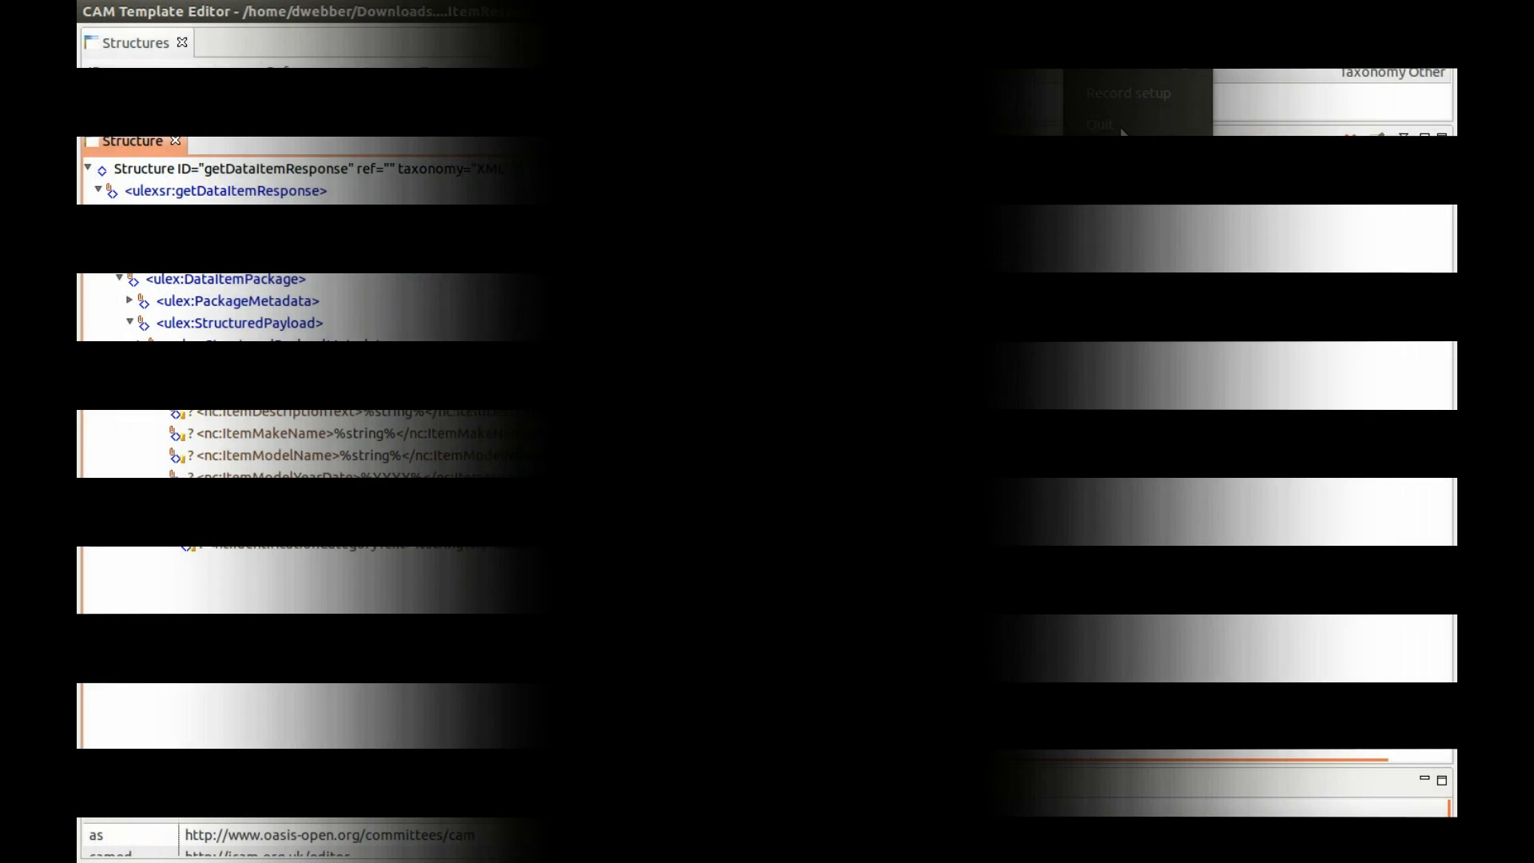
click(1078, 15)
click(1110, 62)
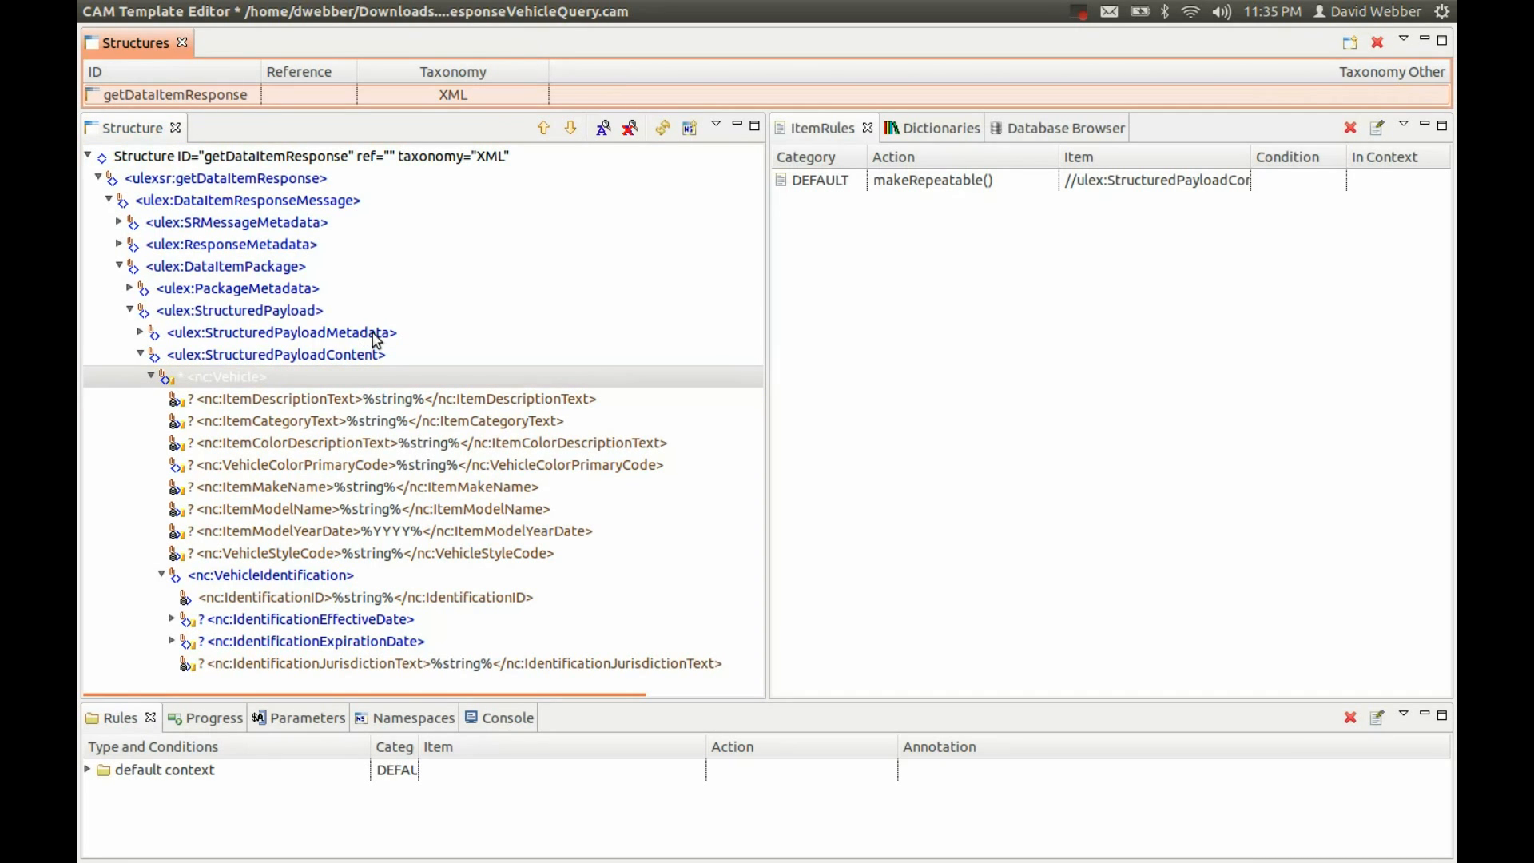
Check the item rules of nc:ItemDescriptionText and nc:Vehicle and the rule options available for nc:Vehicle
click(292, 400)
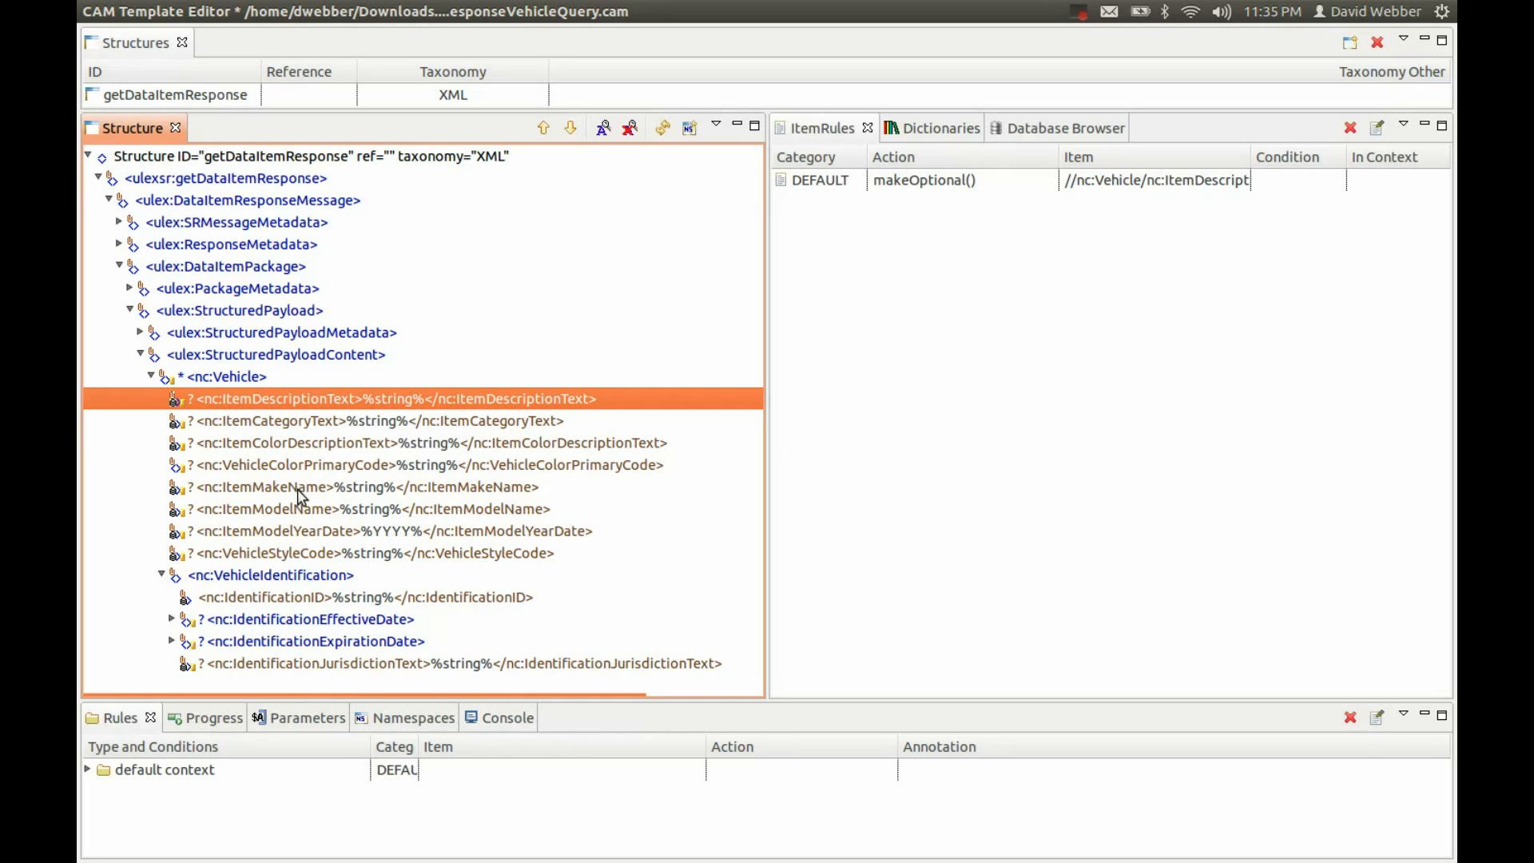
click(244, 377)
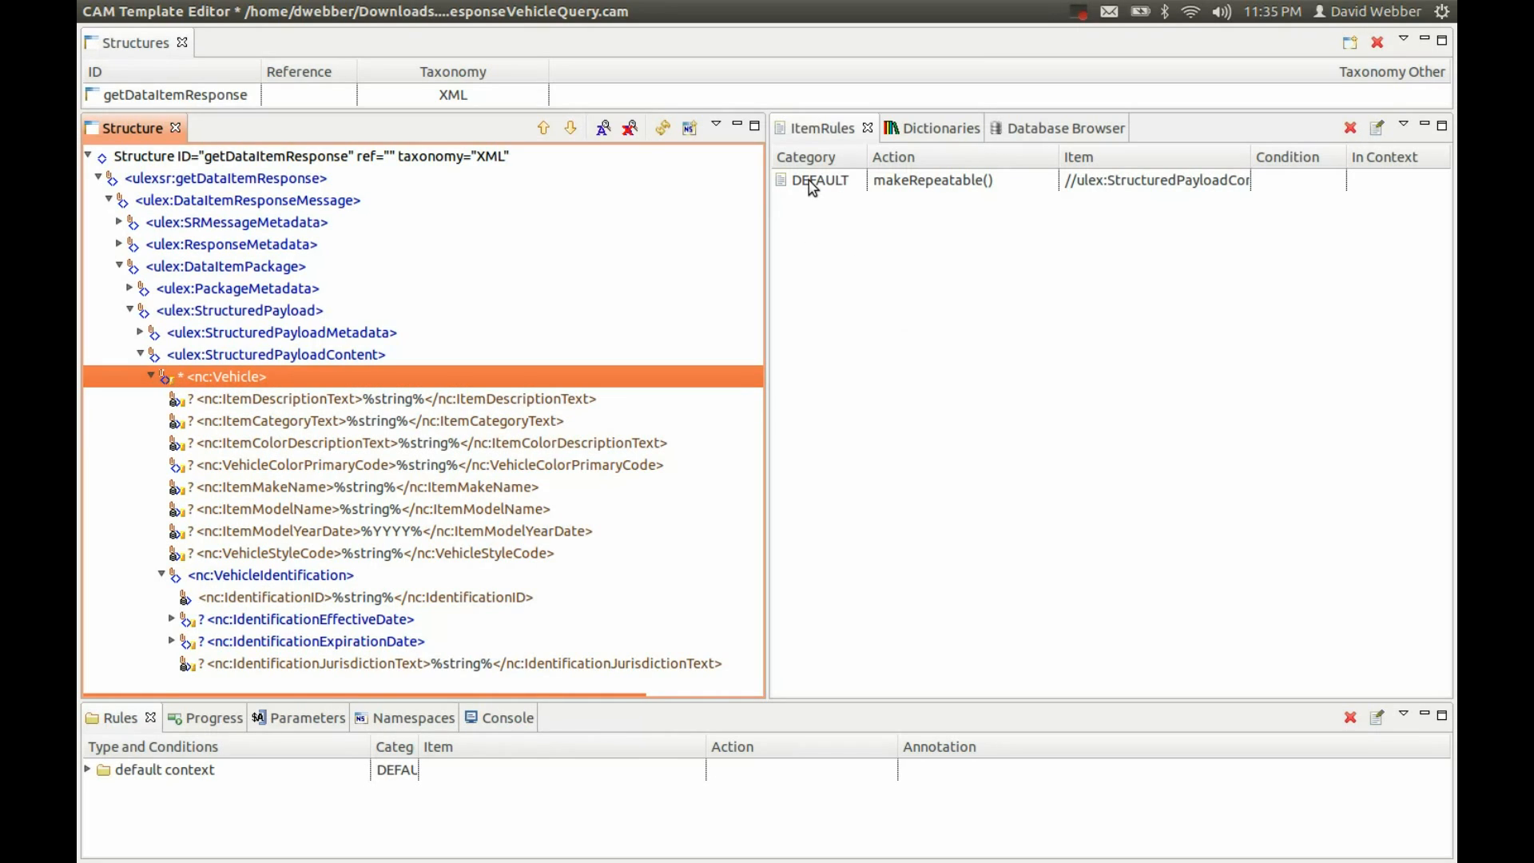
right_click(397, 374)
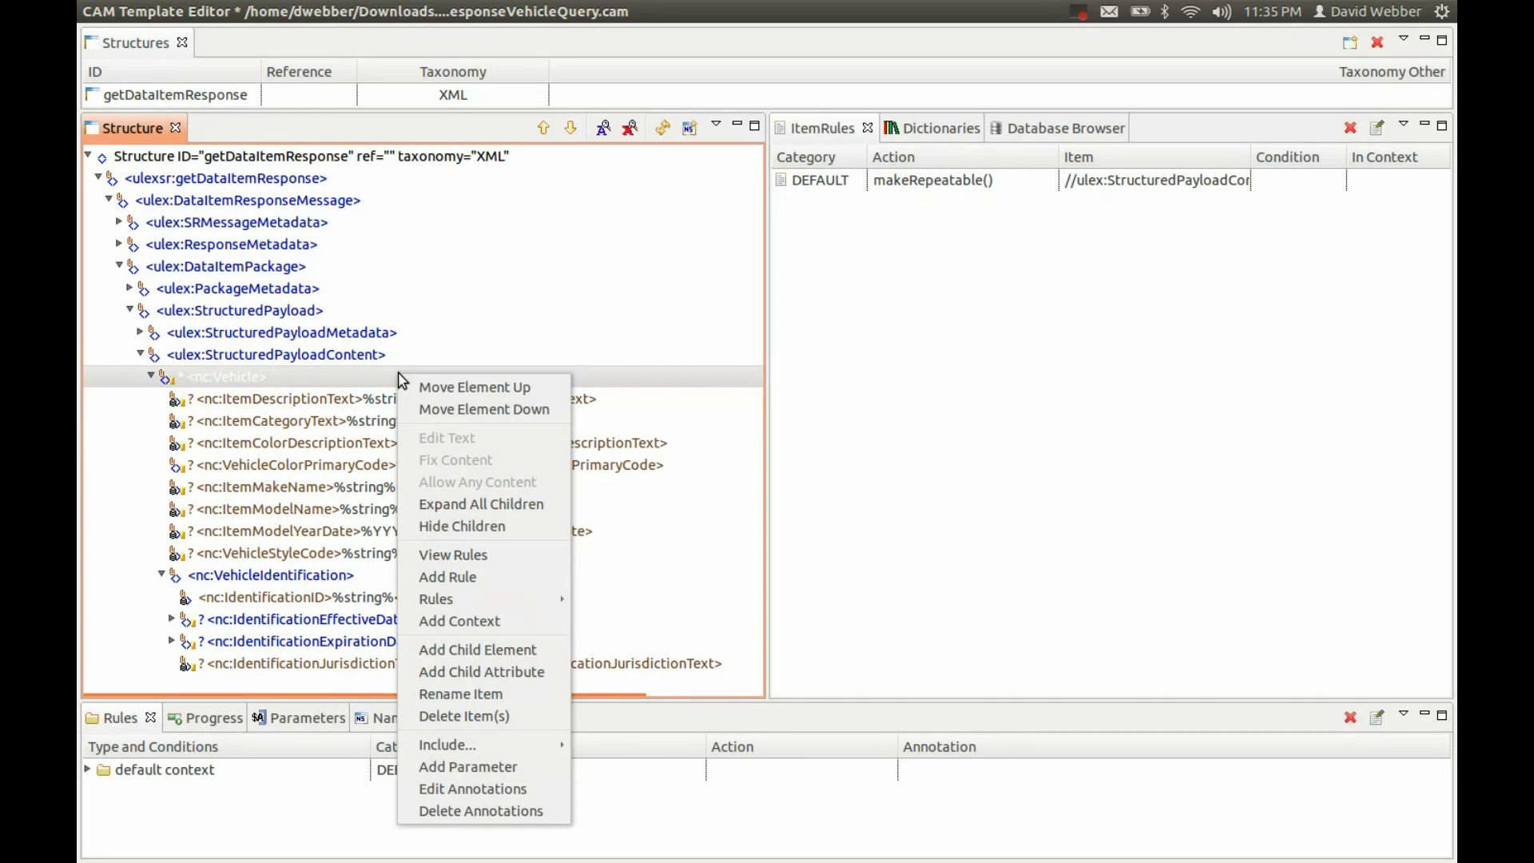
mouse_move(486, 601)
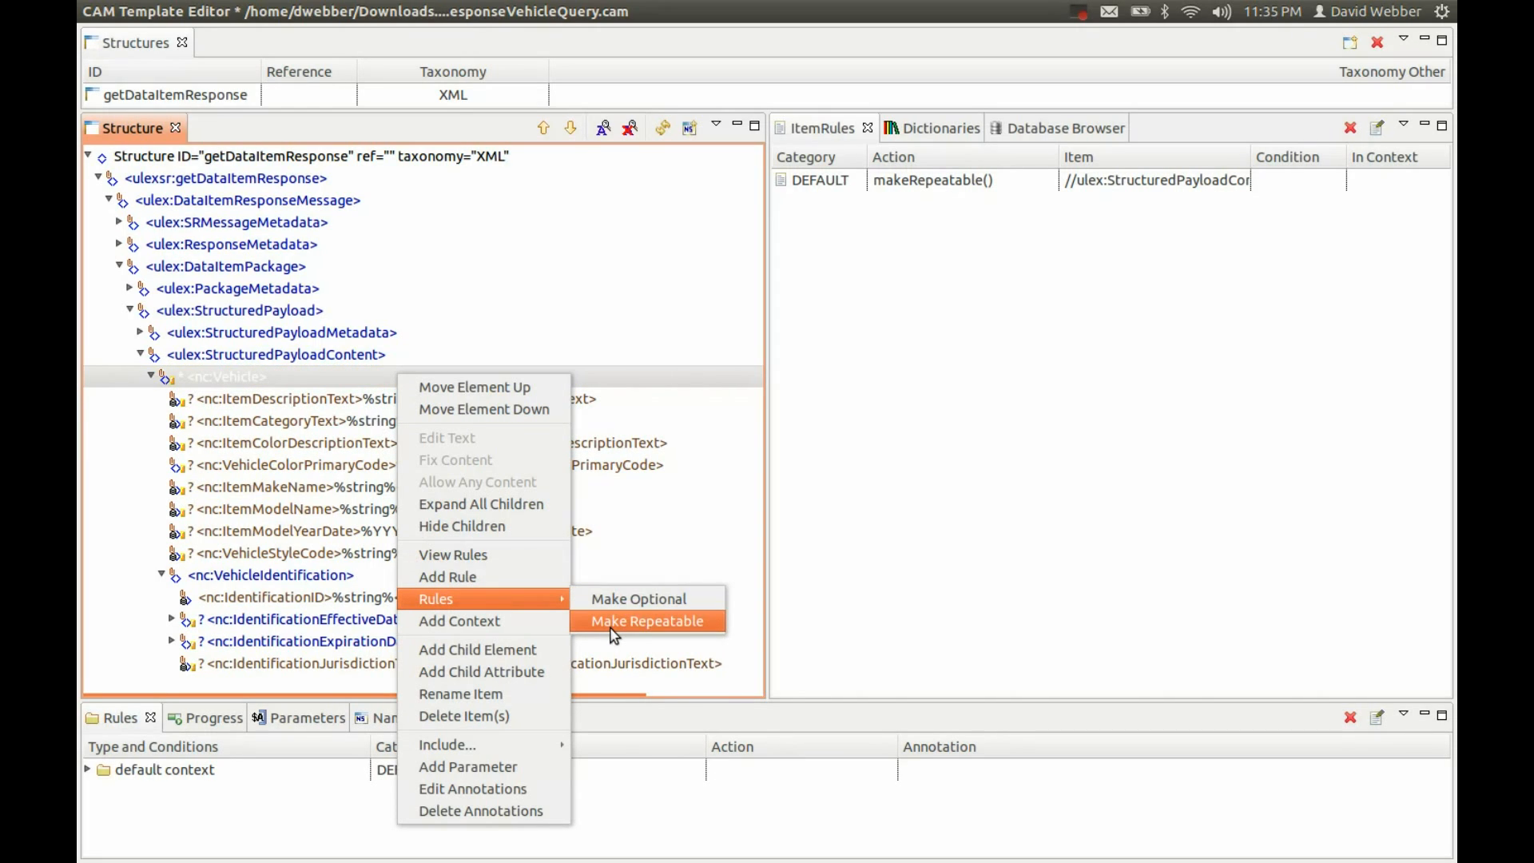
click(823, 192)
click(829, 184)
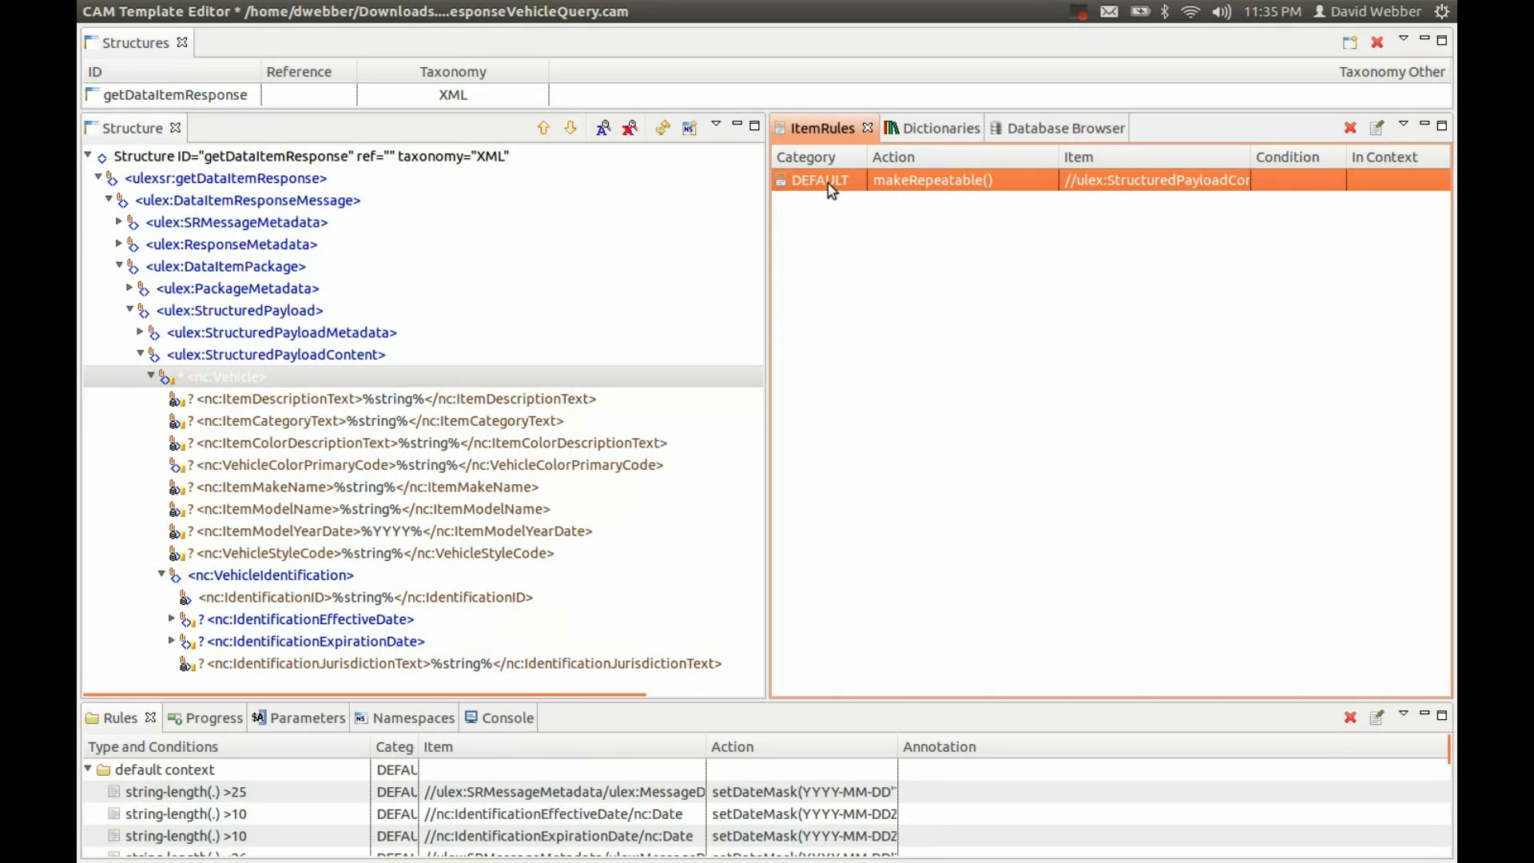
Evaluate the template and examine the rules integrity and naming and design rules assessment in the report
click(239, 399)
click(311, 13)
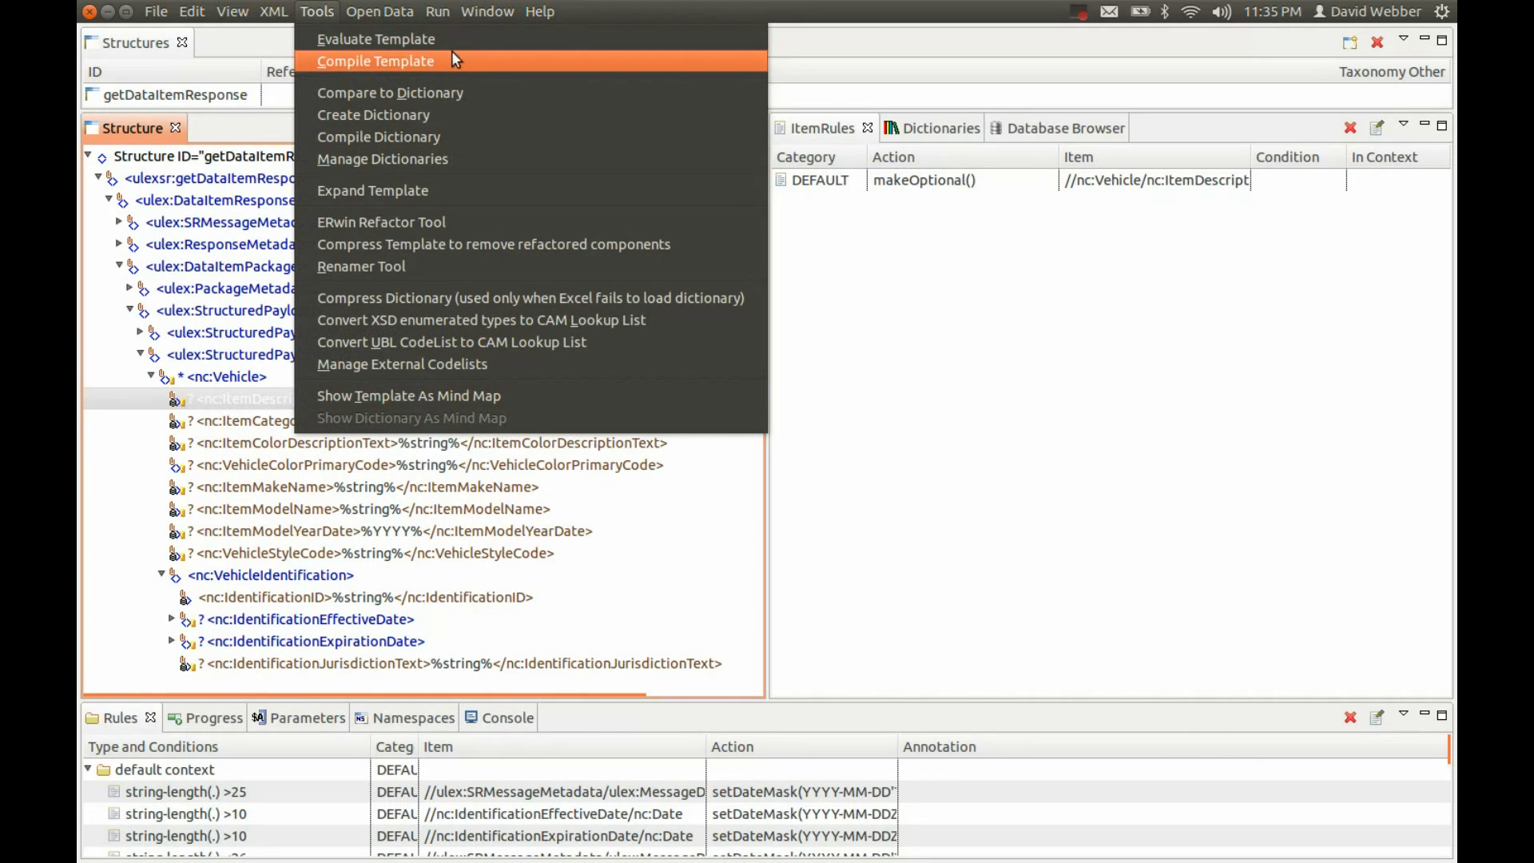
click(451, 42)
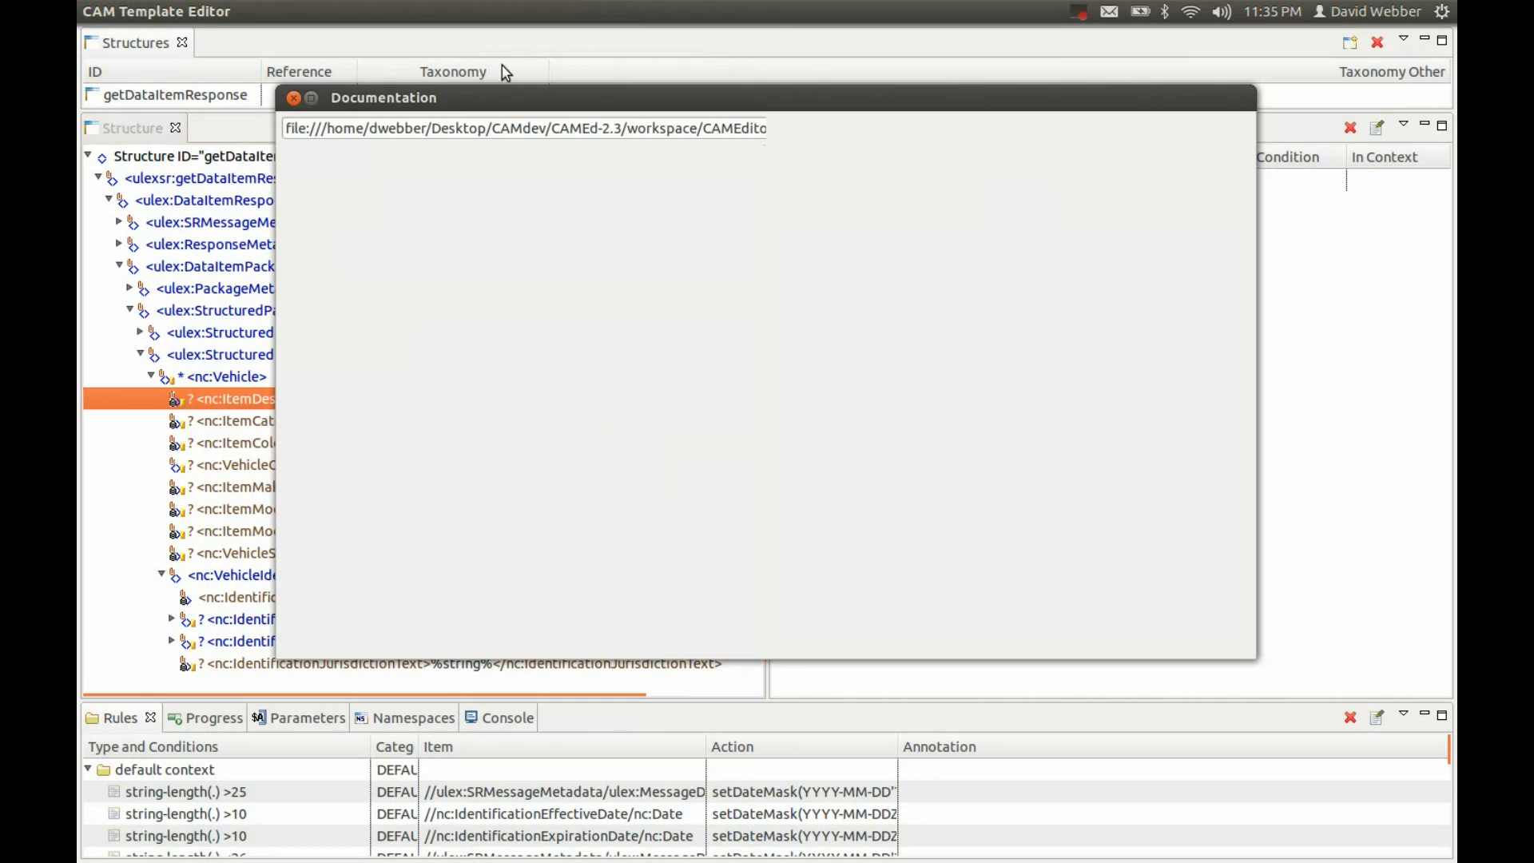
mouse_move(1222, 229)
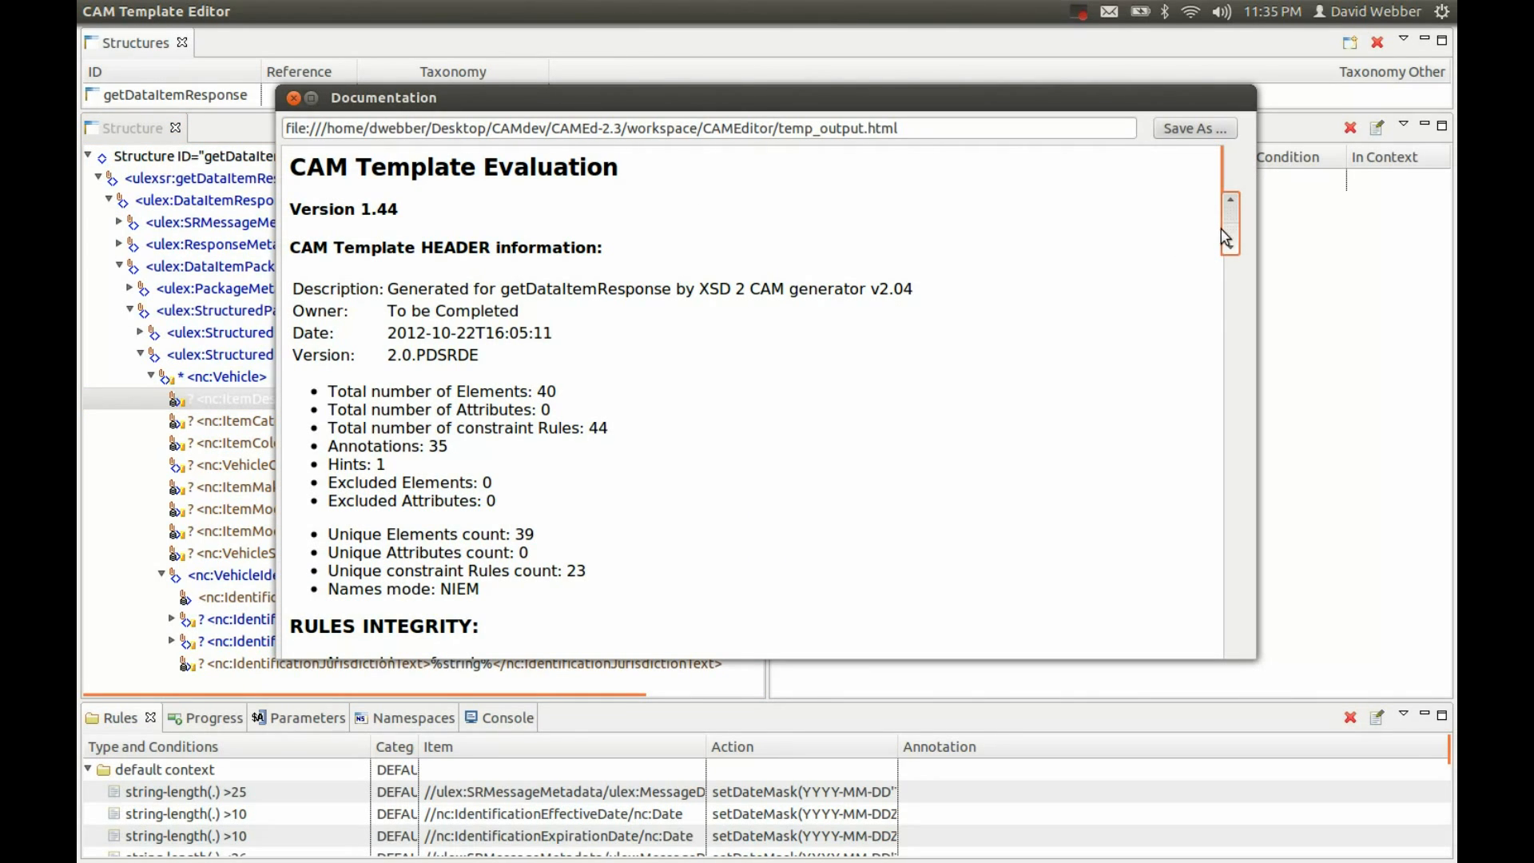
drag(1236, 249, 1236, 335)
drag(320, 262, 481, 261)
click(361, 349)
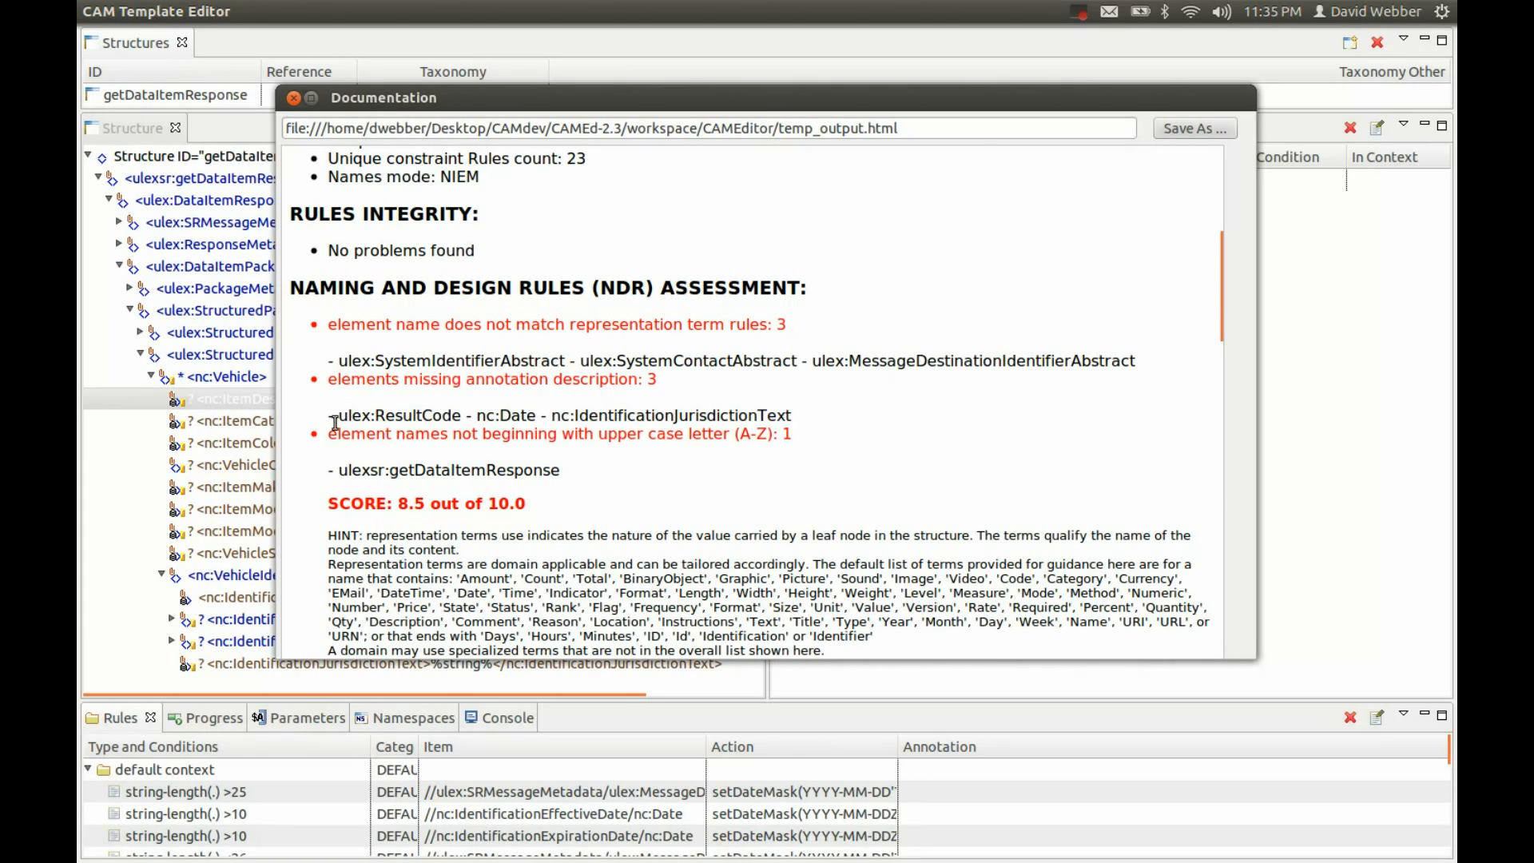
drag(340, 418, 809, 412)
click(815, 457)
Examine the issues and warnings in the evaluation report, including the externals below them, and close the report
drag(1231, 329, 1190, 414)
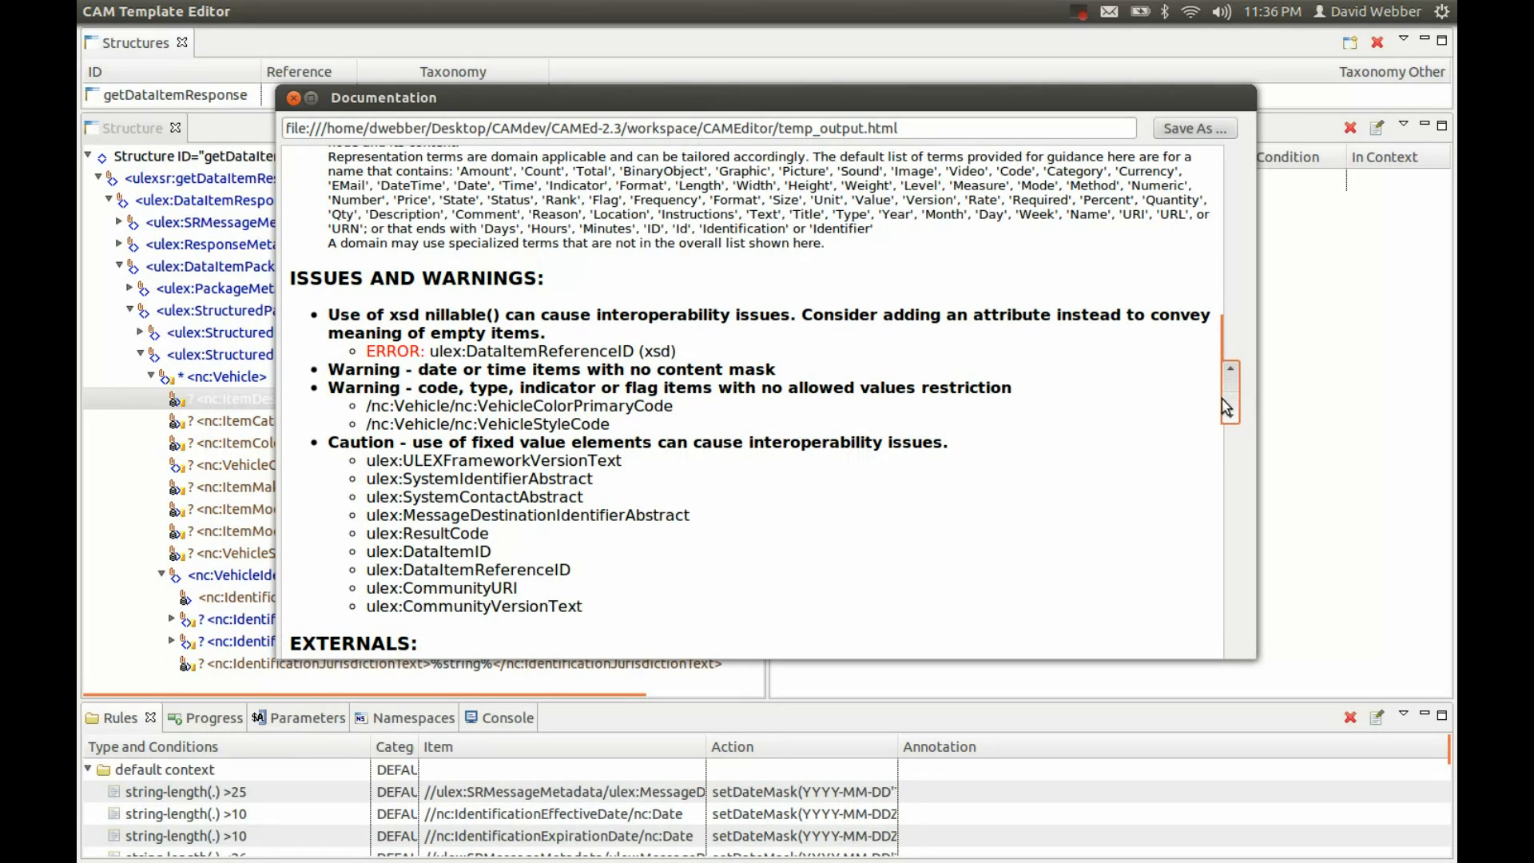
drag(1227, 406, 1229, 435)
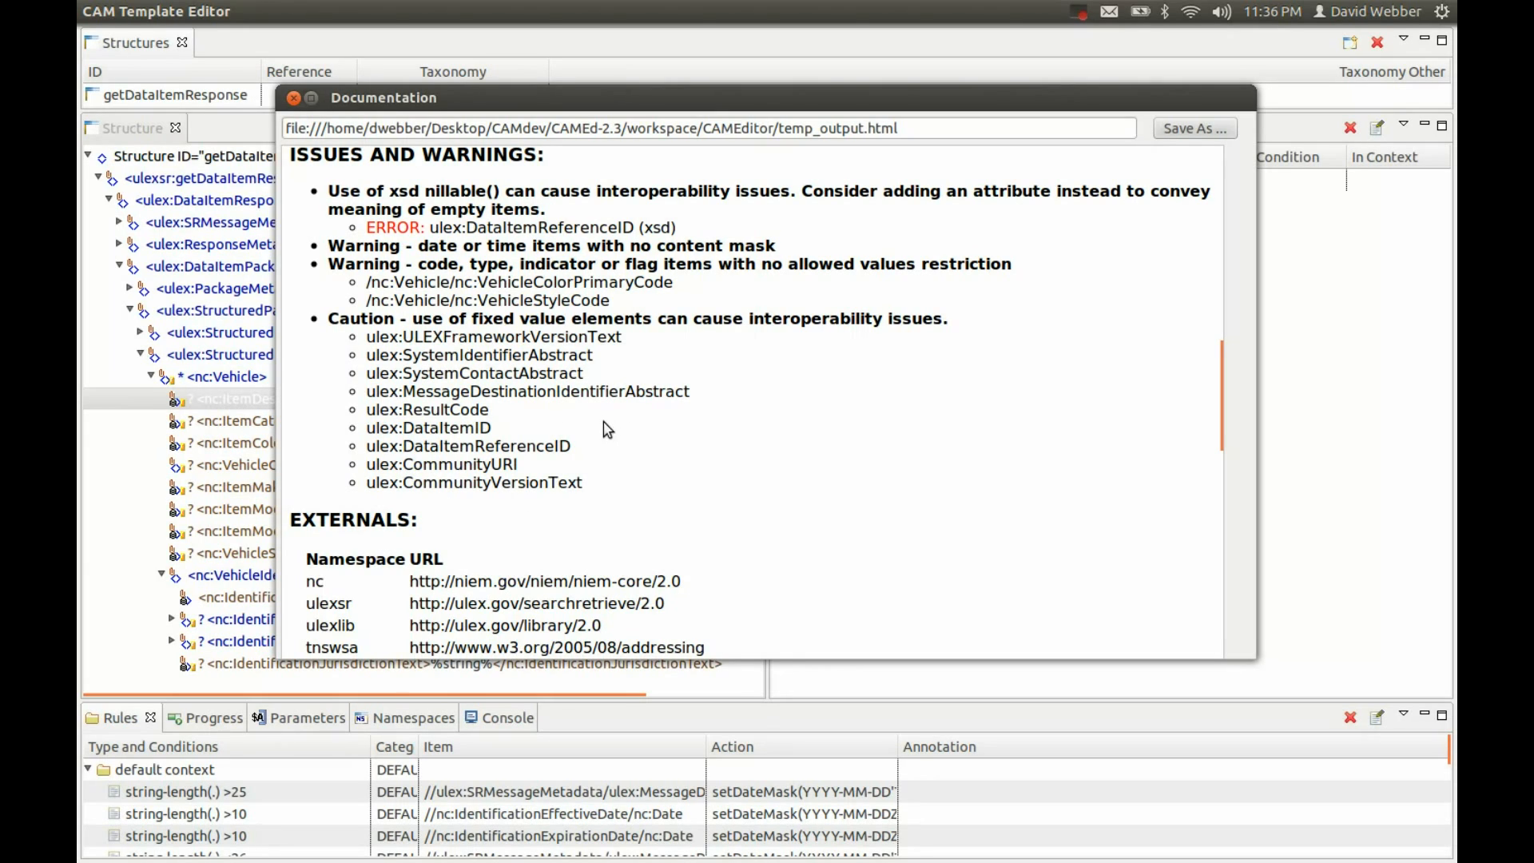
mouse_move(1230, 436)
drag(1228, 439, 1114, 401)
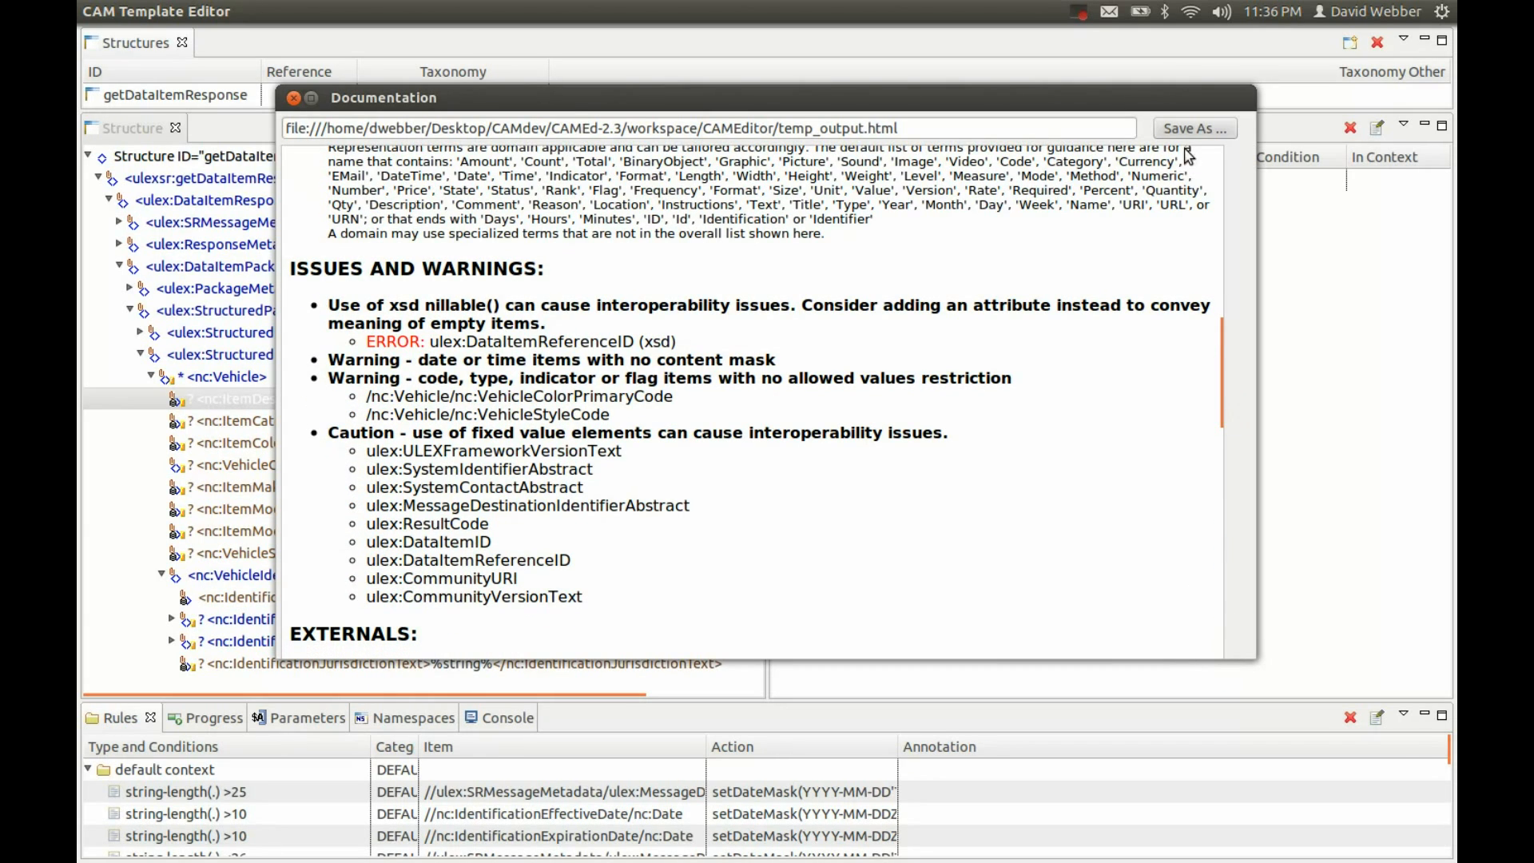
click(294, 98)
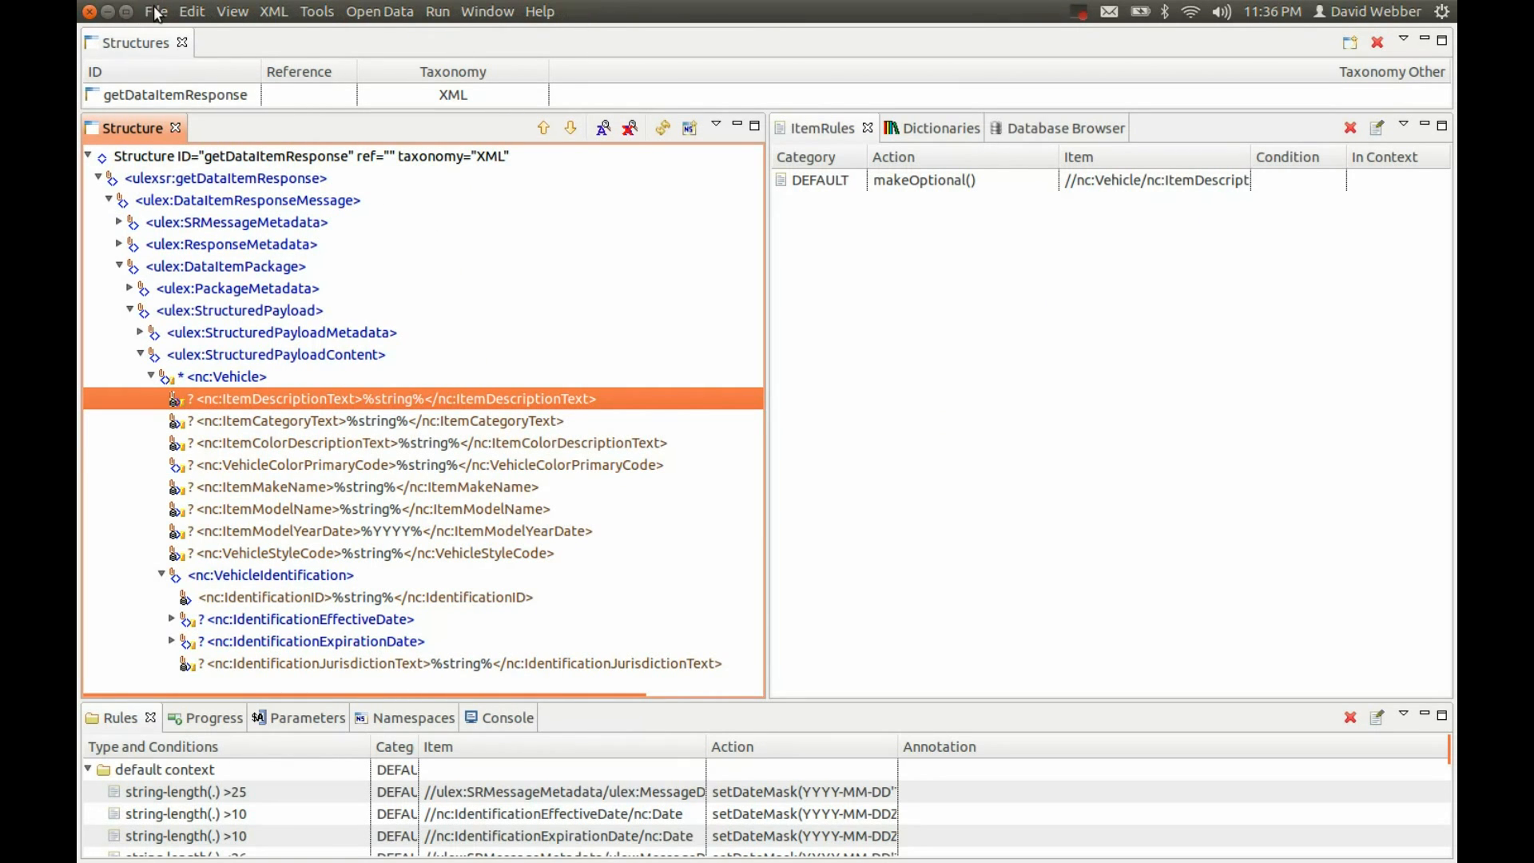
Export the template as an XSD schema in NIEM 2.1 mode with JAXB binding generated, and show the console output
click(155, 12)
mouse_move(174, 183)
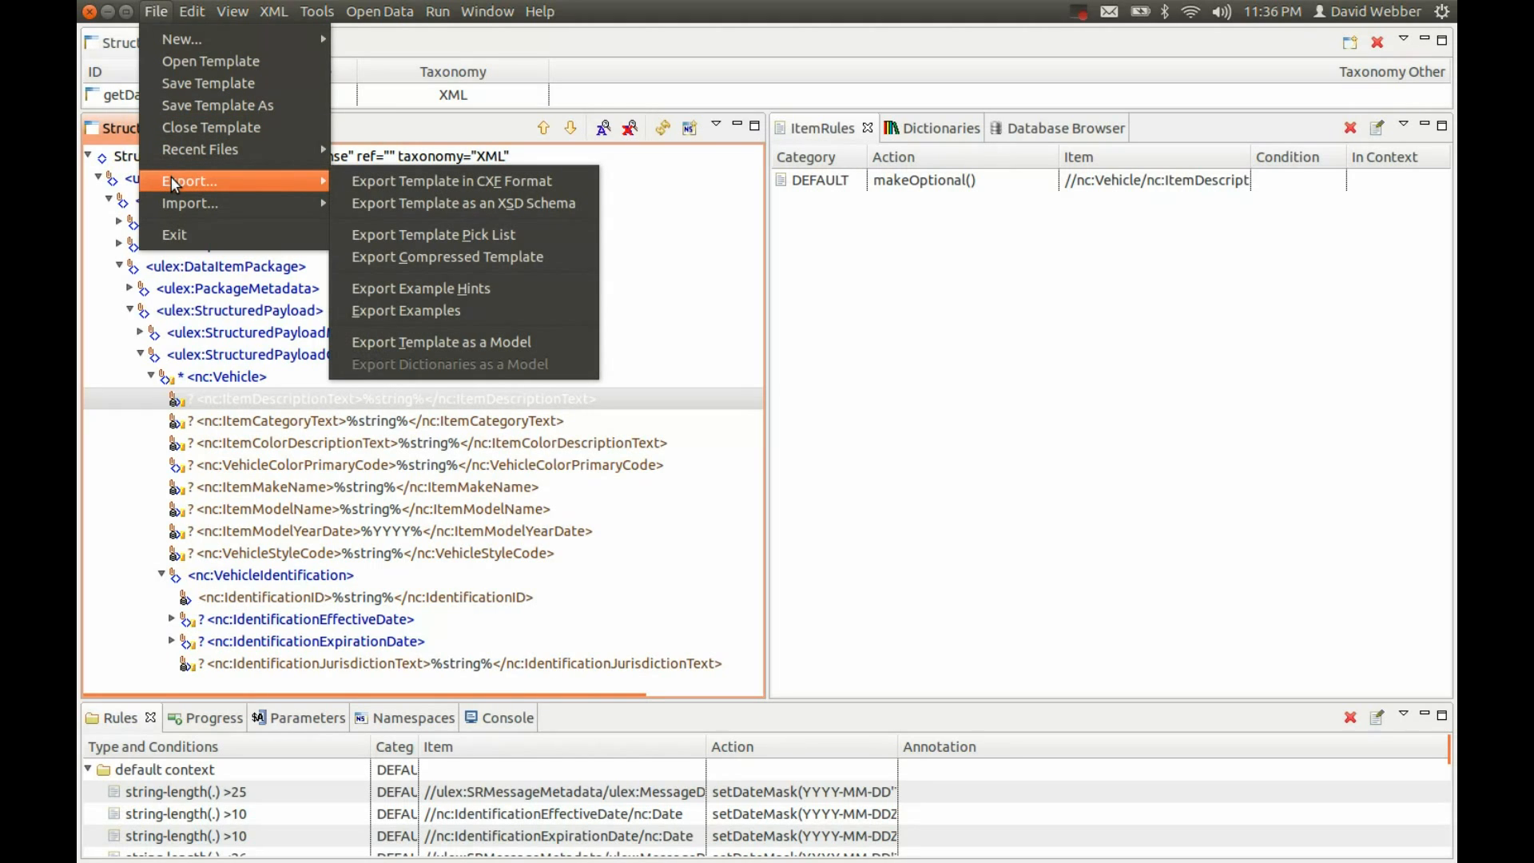
click(367, 200)
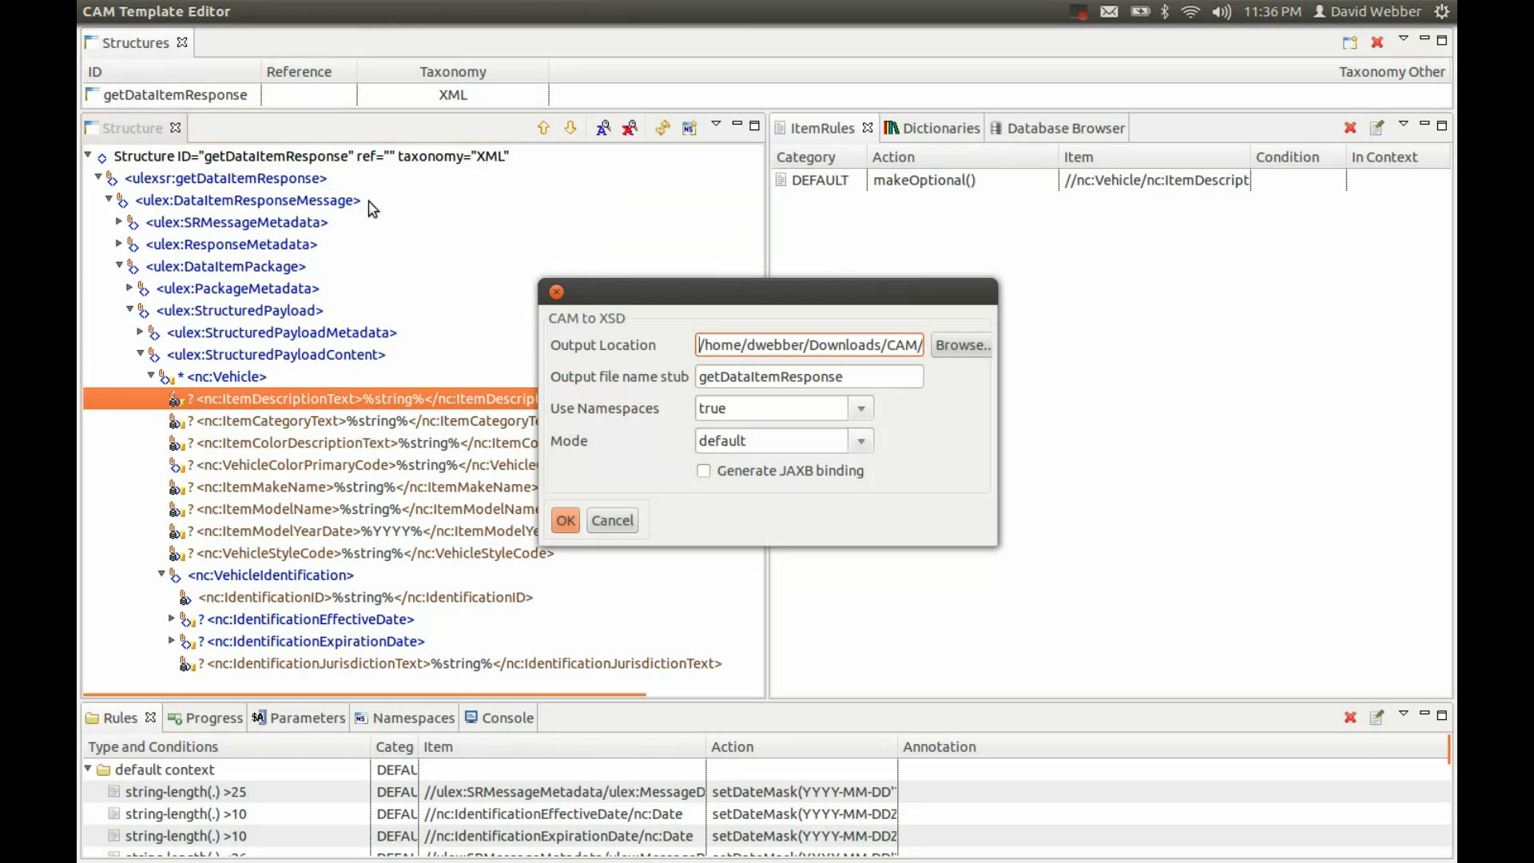
click(862, 442)
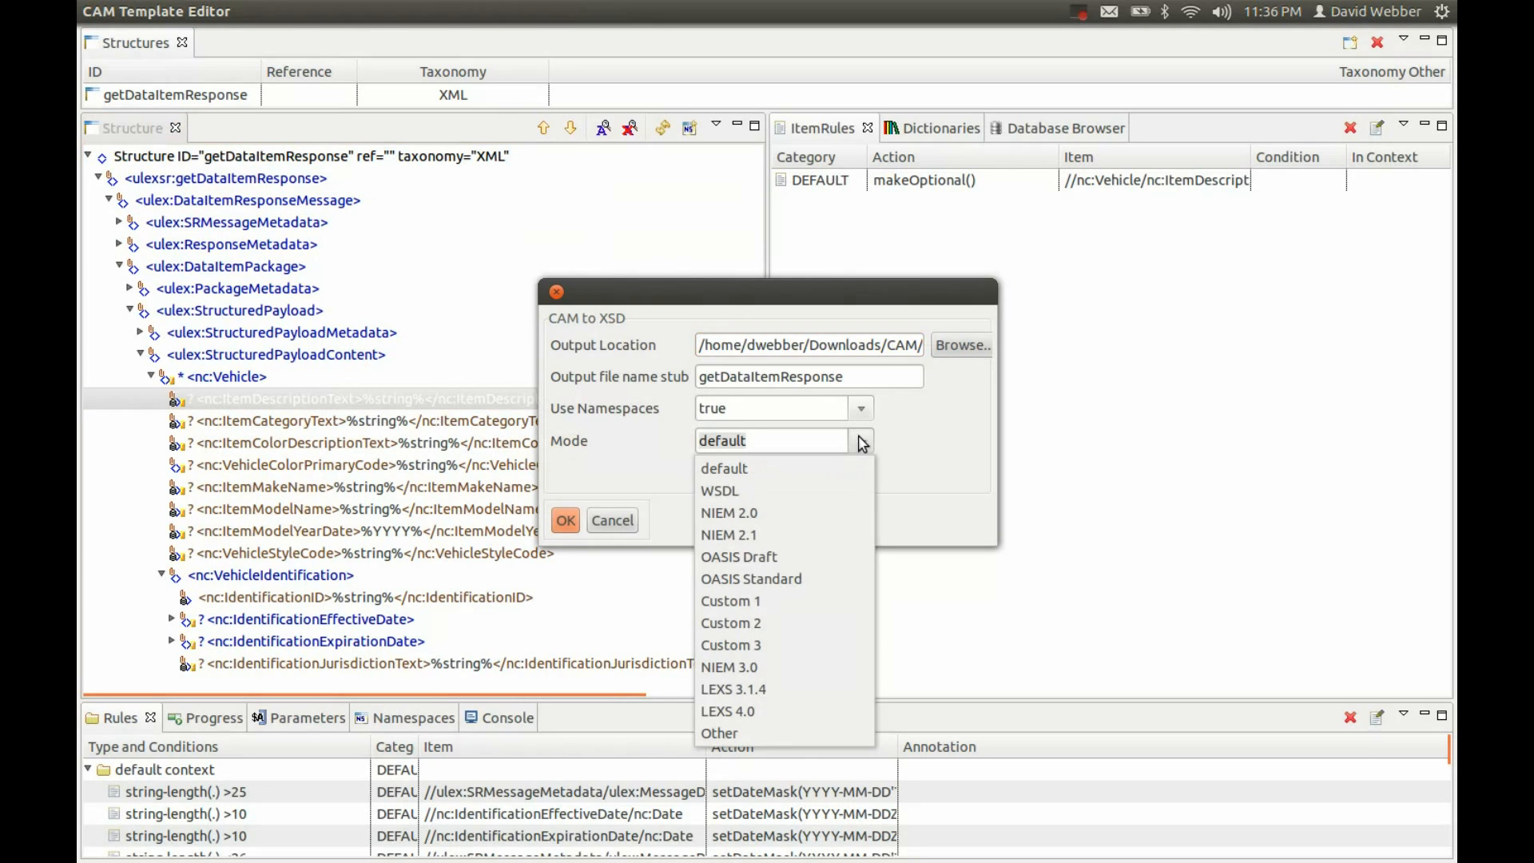
click(789, 533)
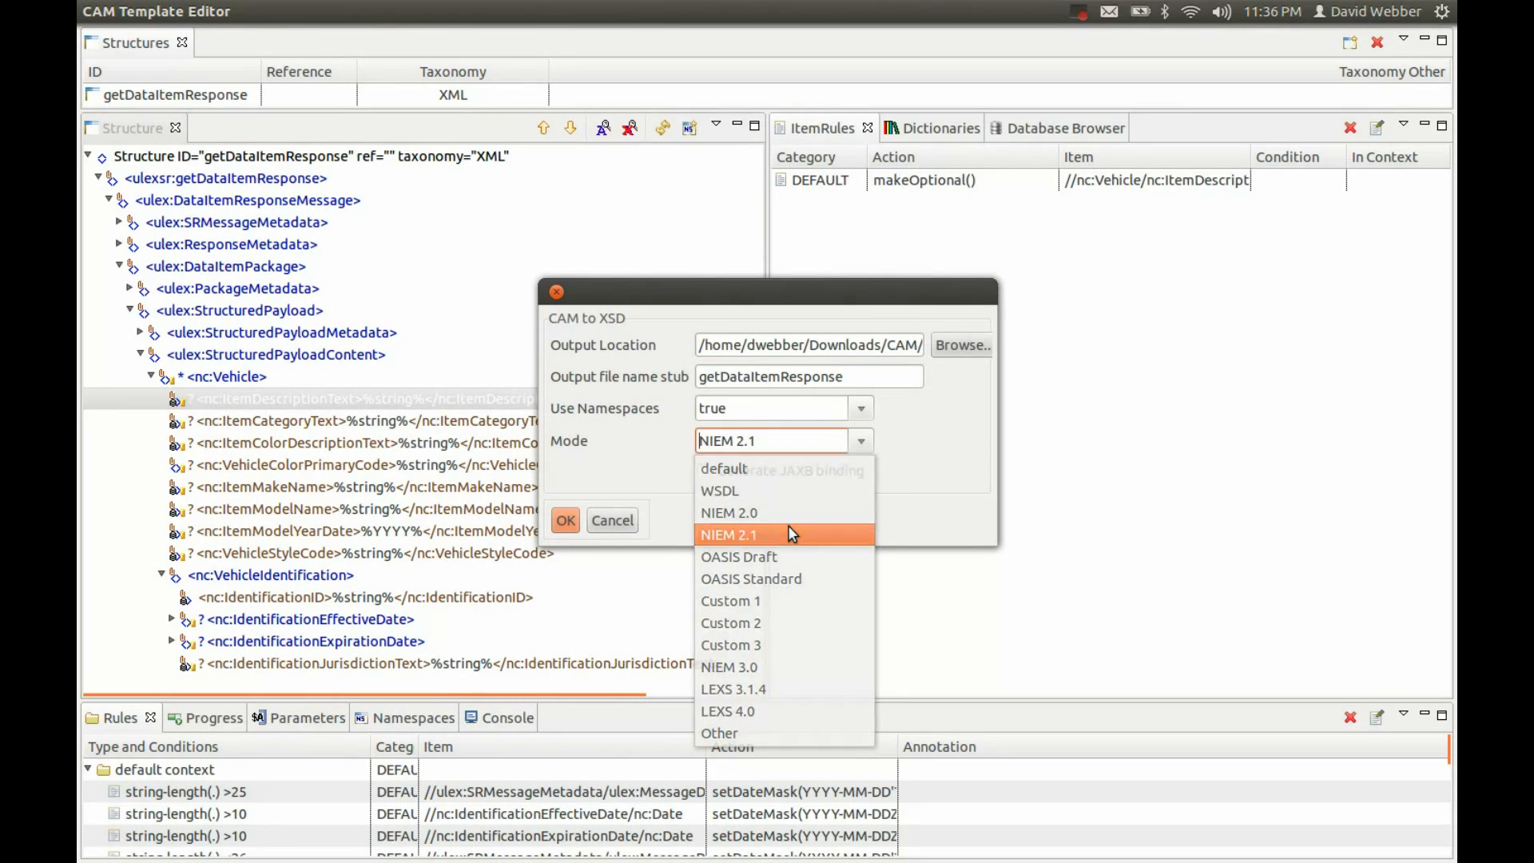
click(705, 473)
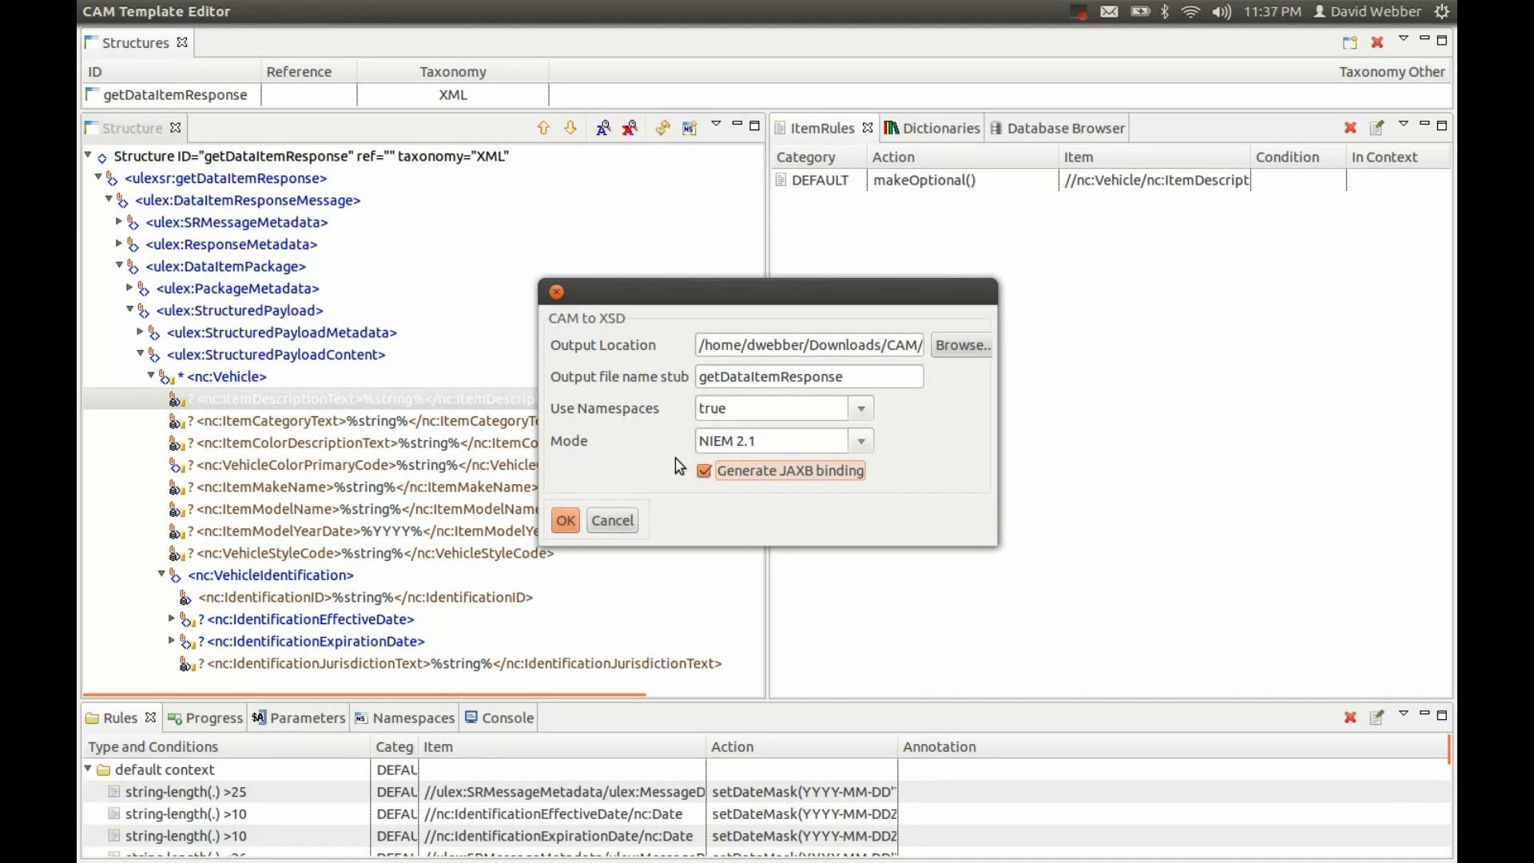
click(564, 520)
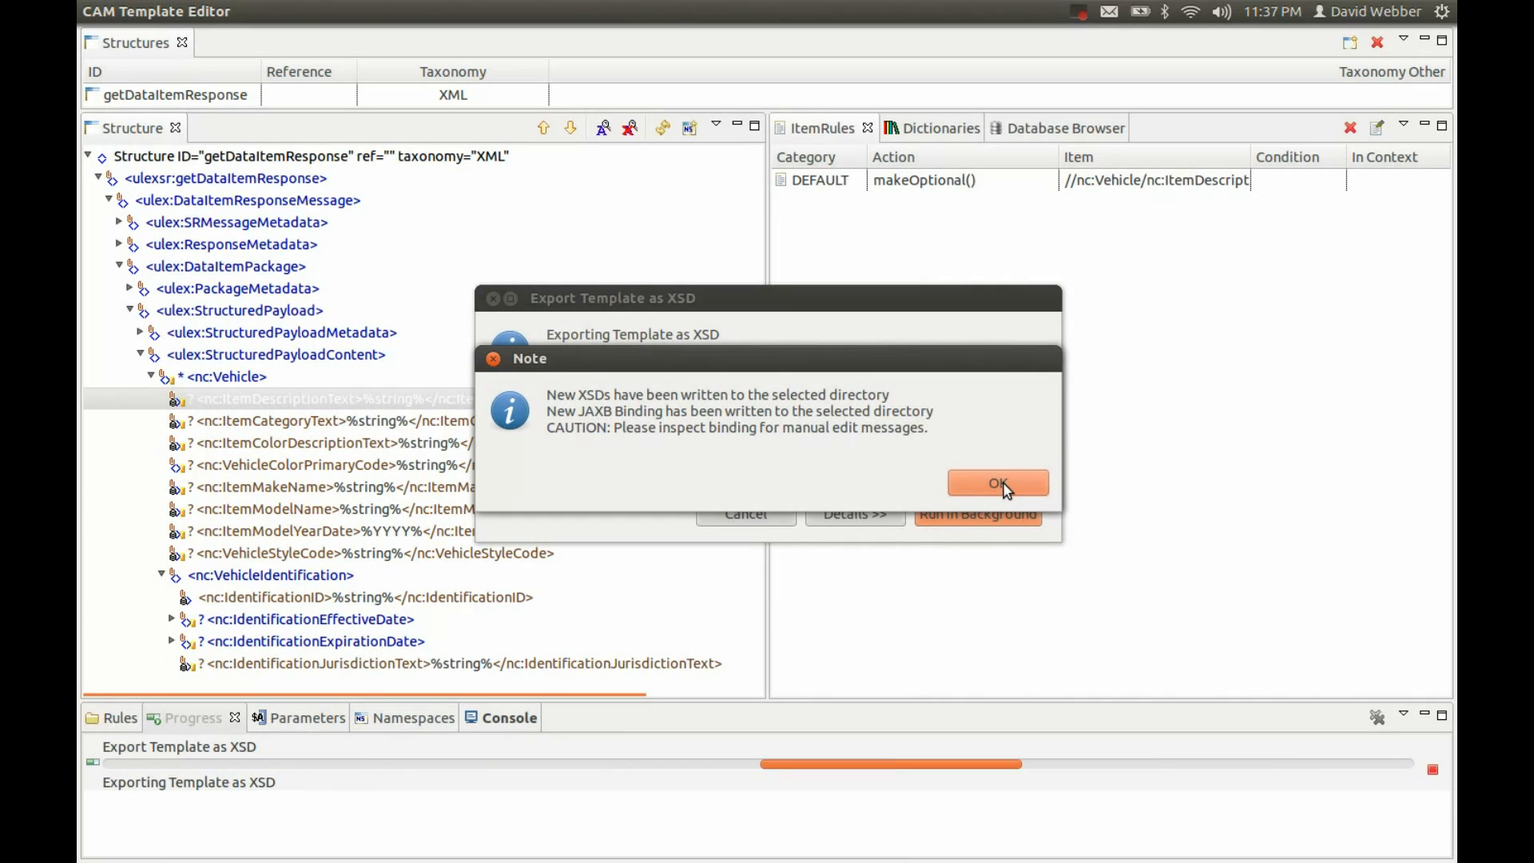
click(1000, 484)
click(516, 719)
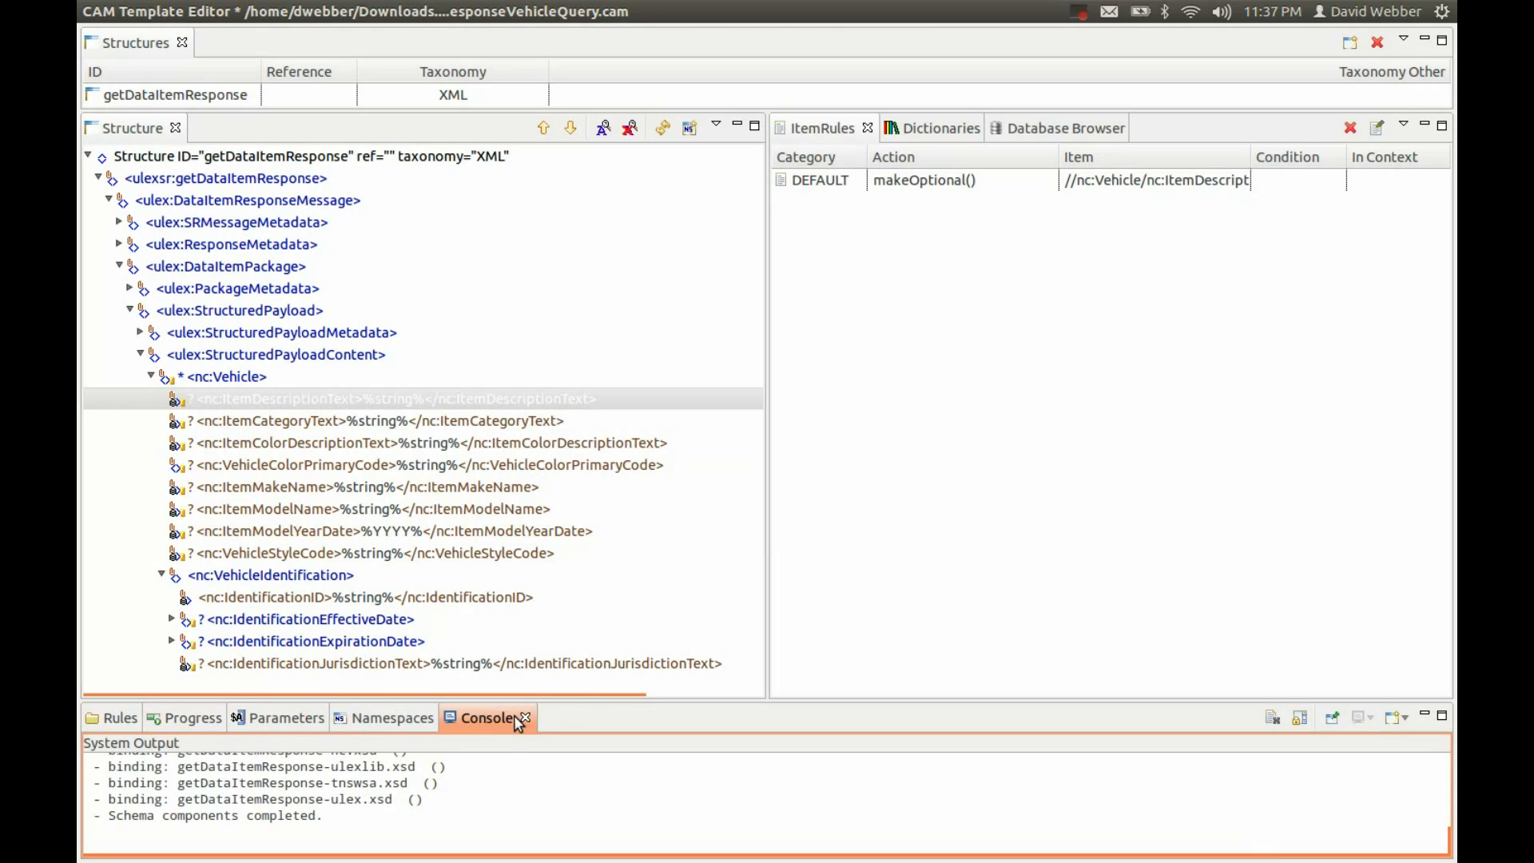
drag(590, 699, 607, 672)
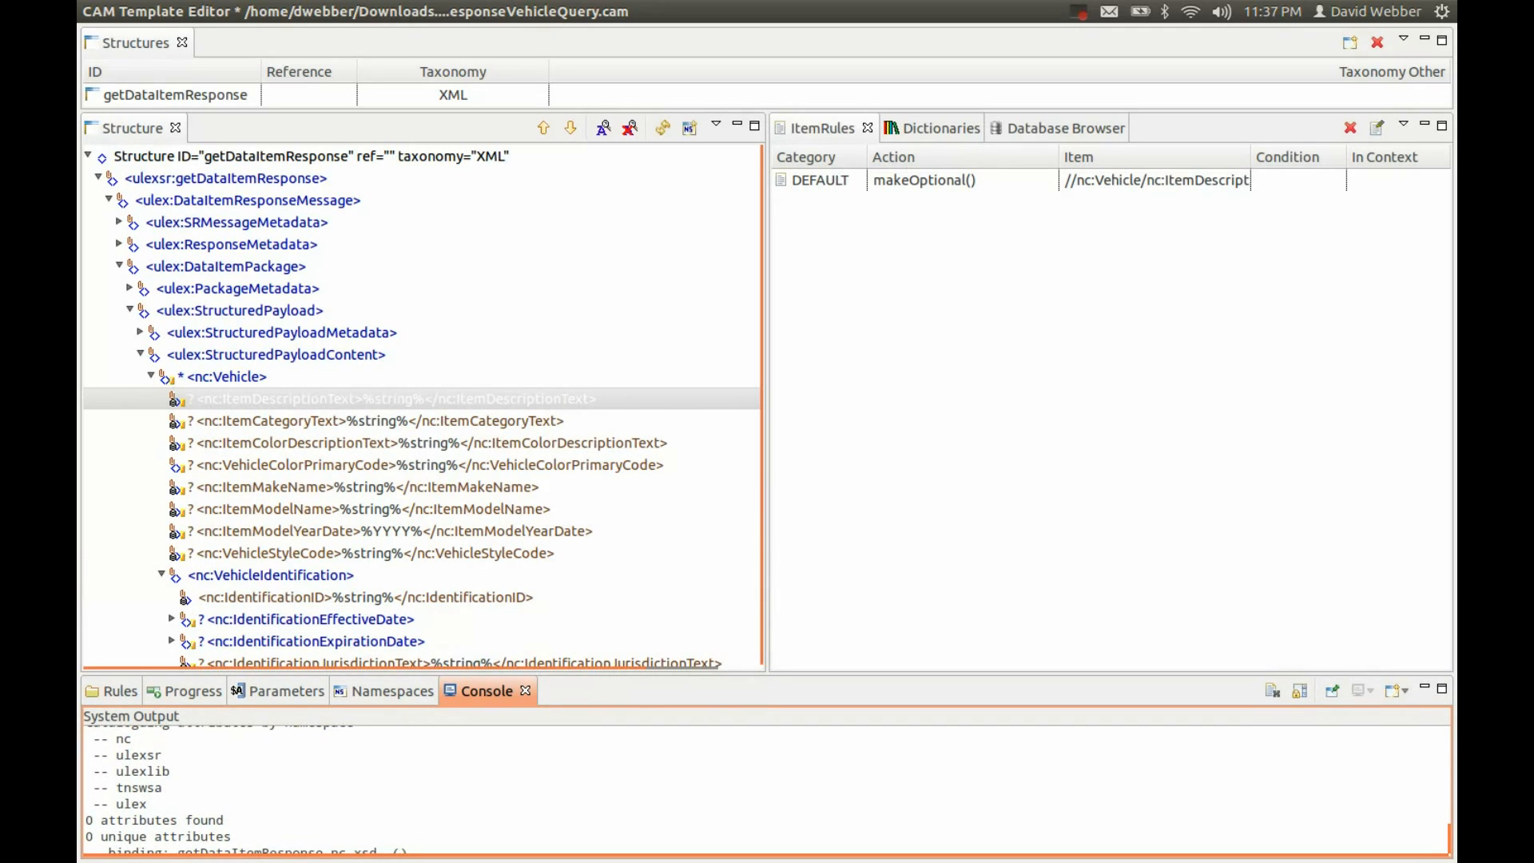
Switch to the file manager and inspect the Subset folder under CAM/LEXS/Schemas in Downloads
key(alt+Tab)
key(alt+Tab)
key(alt+Tab)
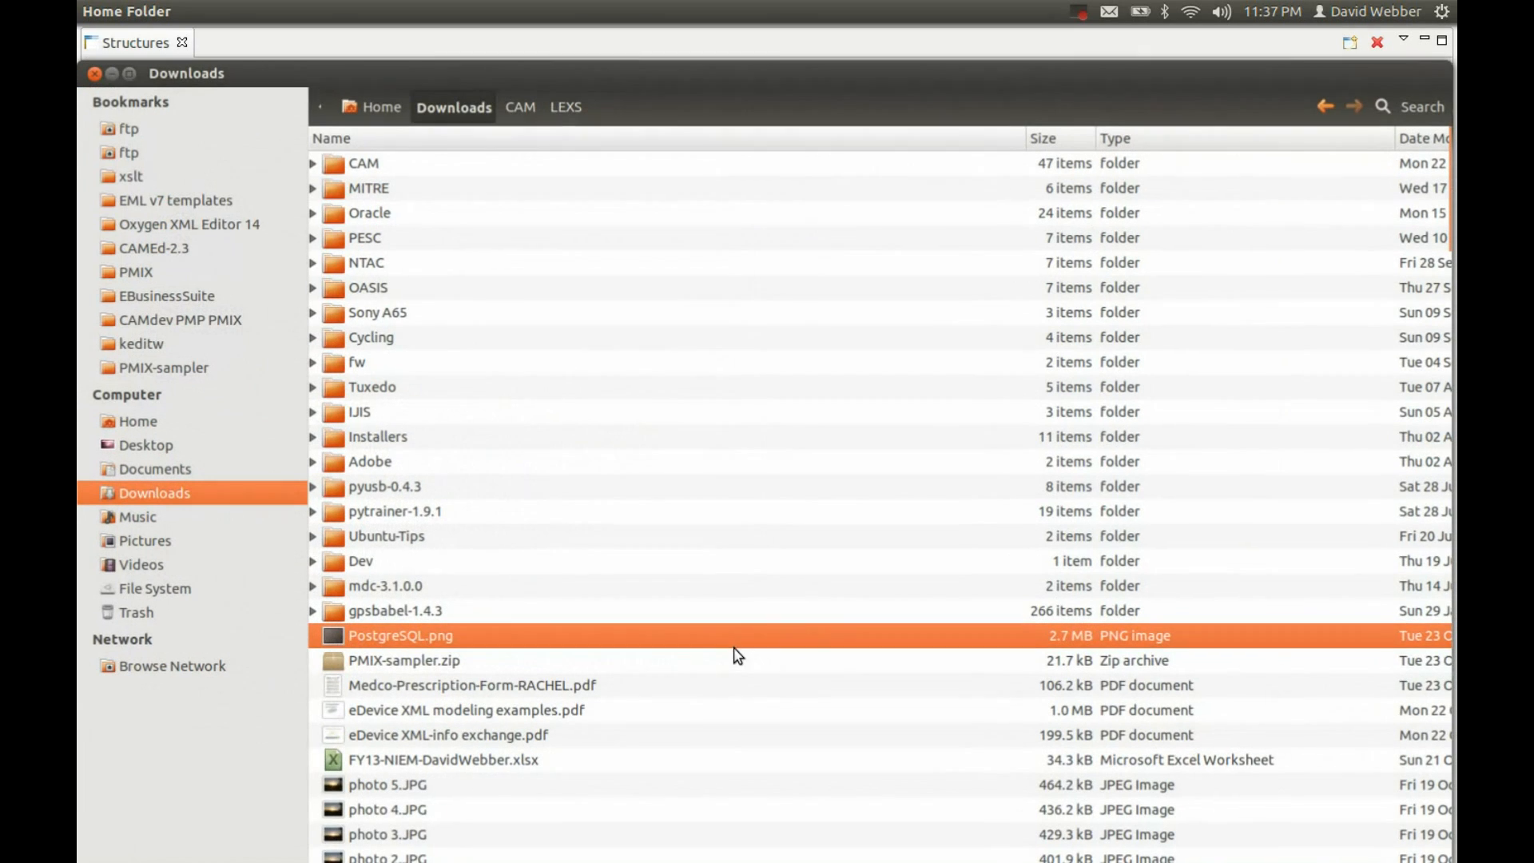
double_click(334, 163)
double_click(334, 163)
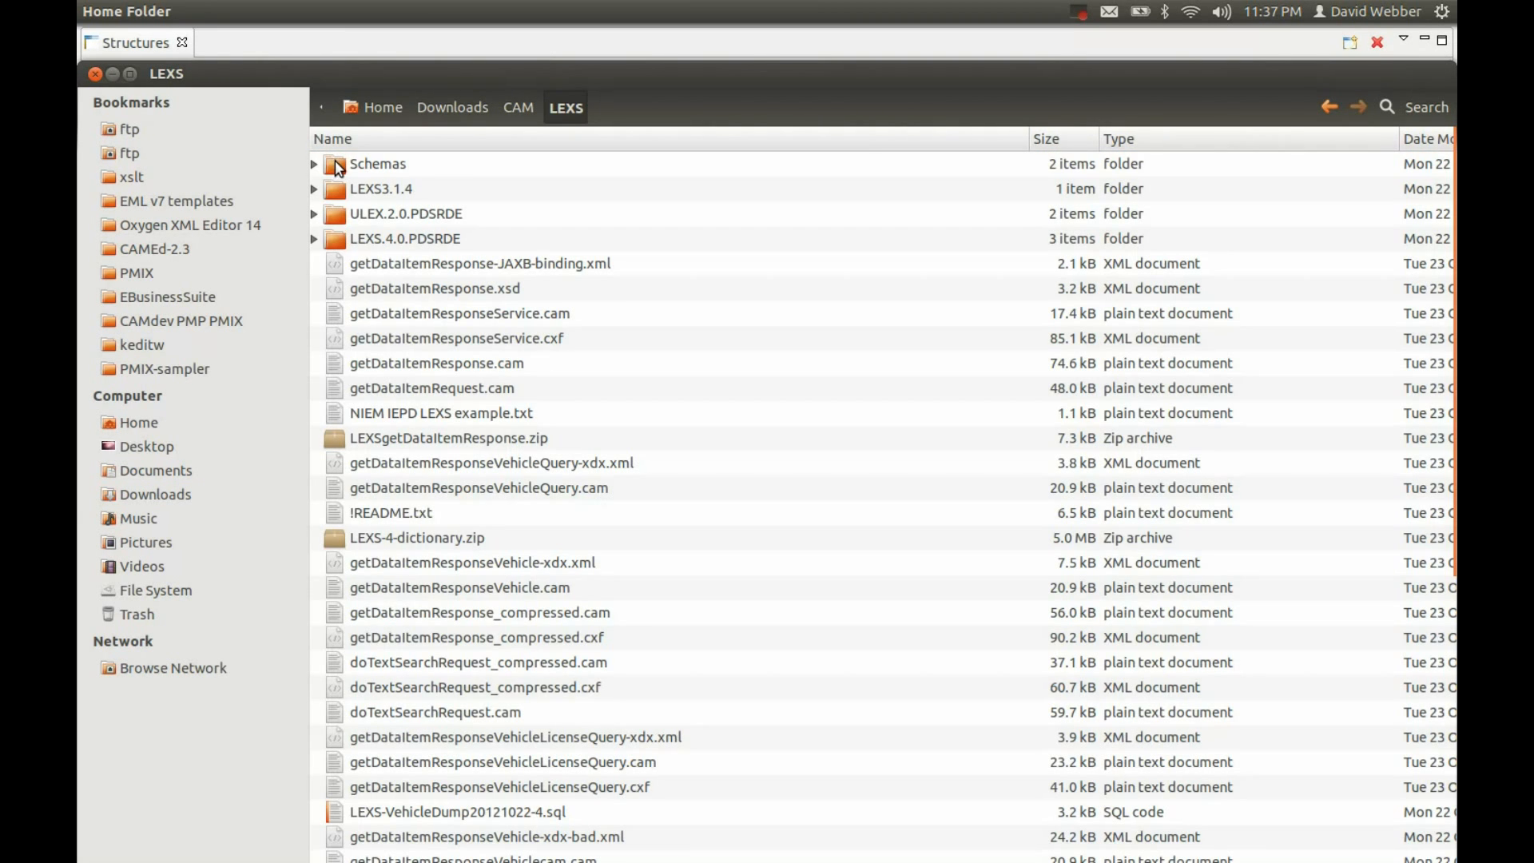
double_click(334, 163)
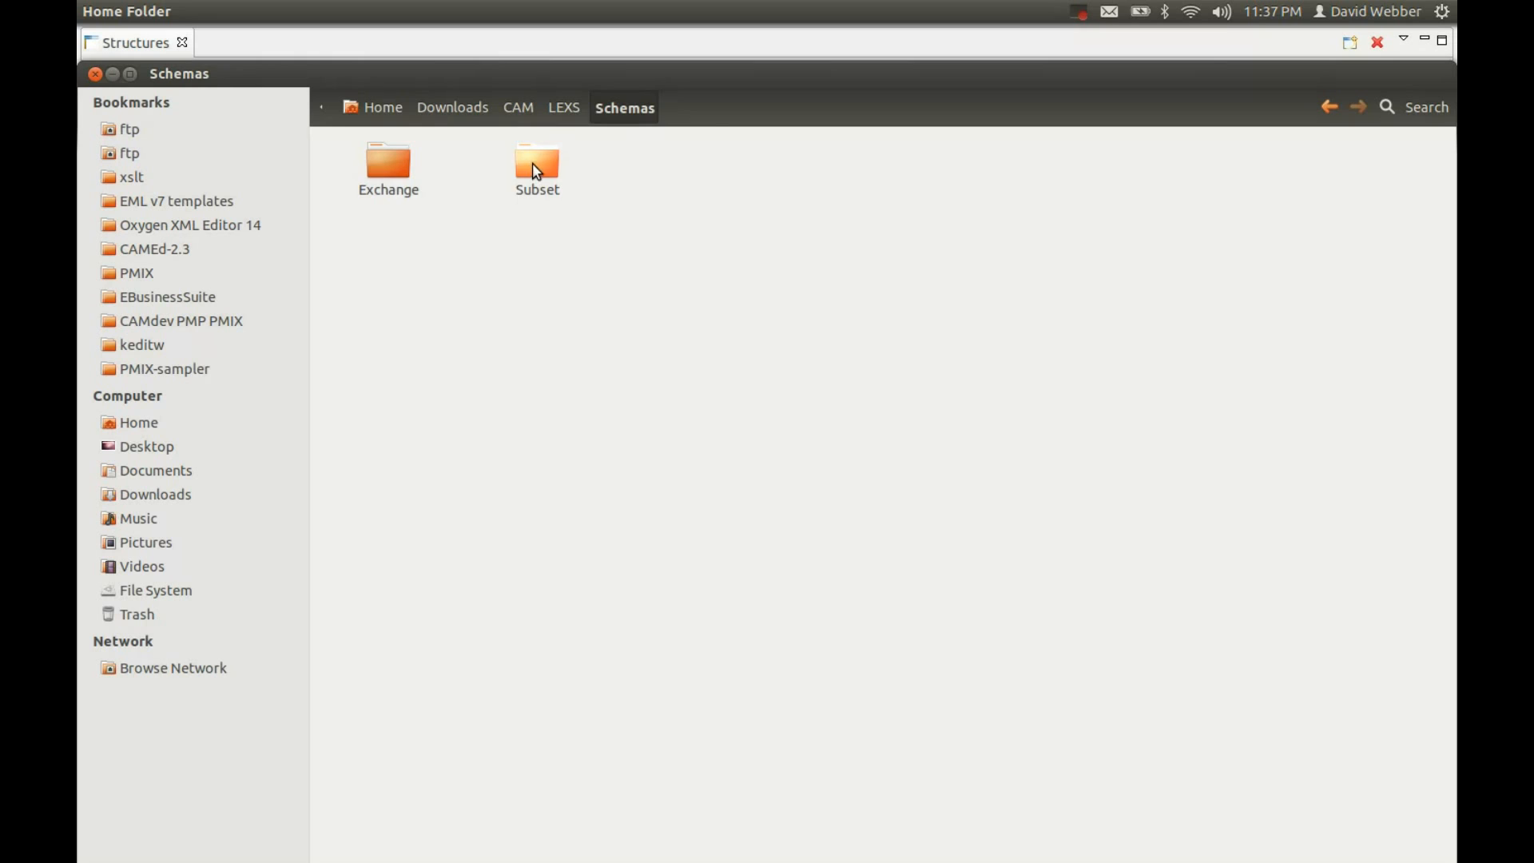
double_click(536, 166)
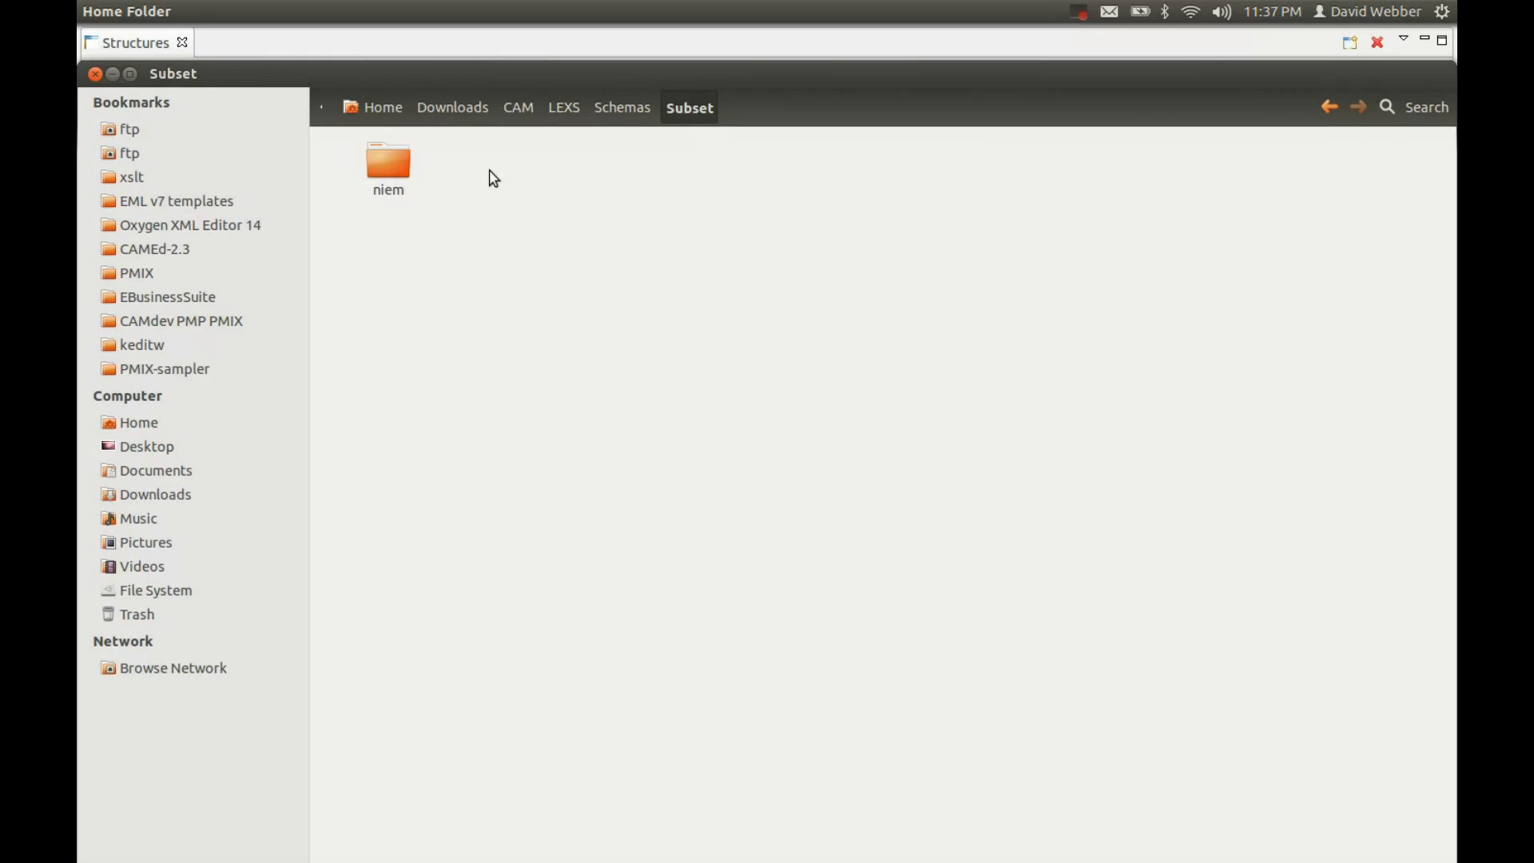
Inspect the exported getDataItemResponse schema files in the Exchange folder and return to the LEXS folder
click(627, 107)
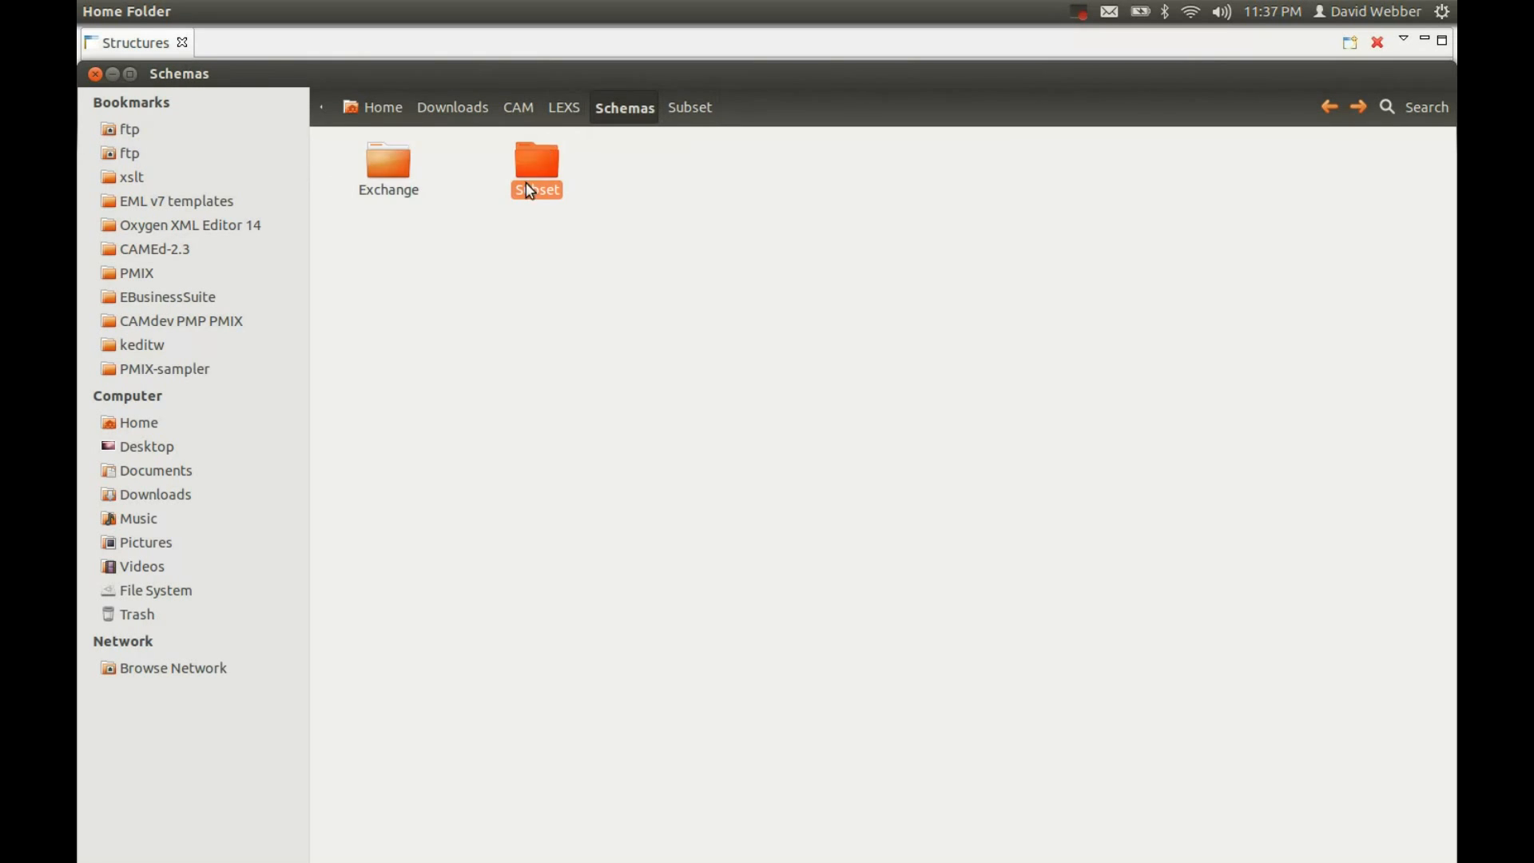
double_click(386, 170)
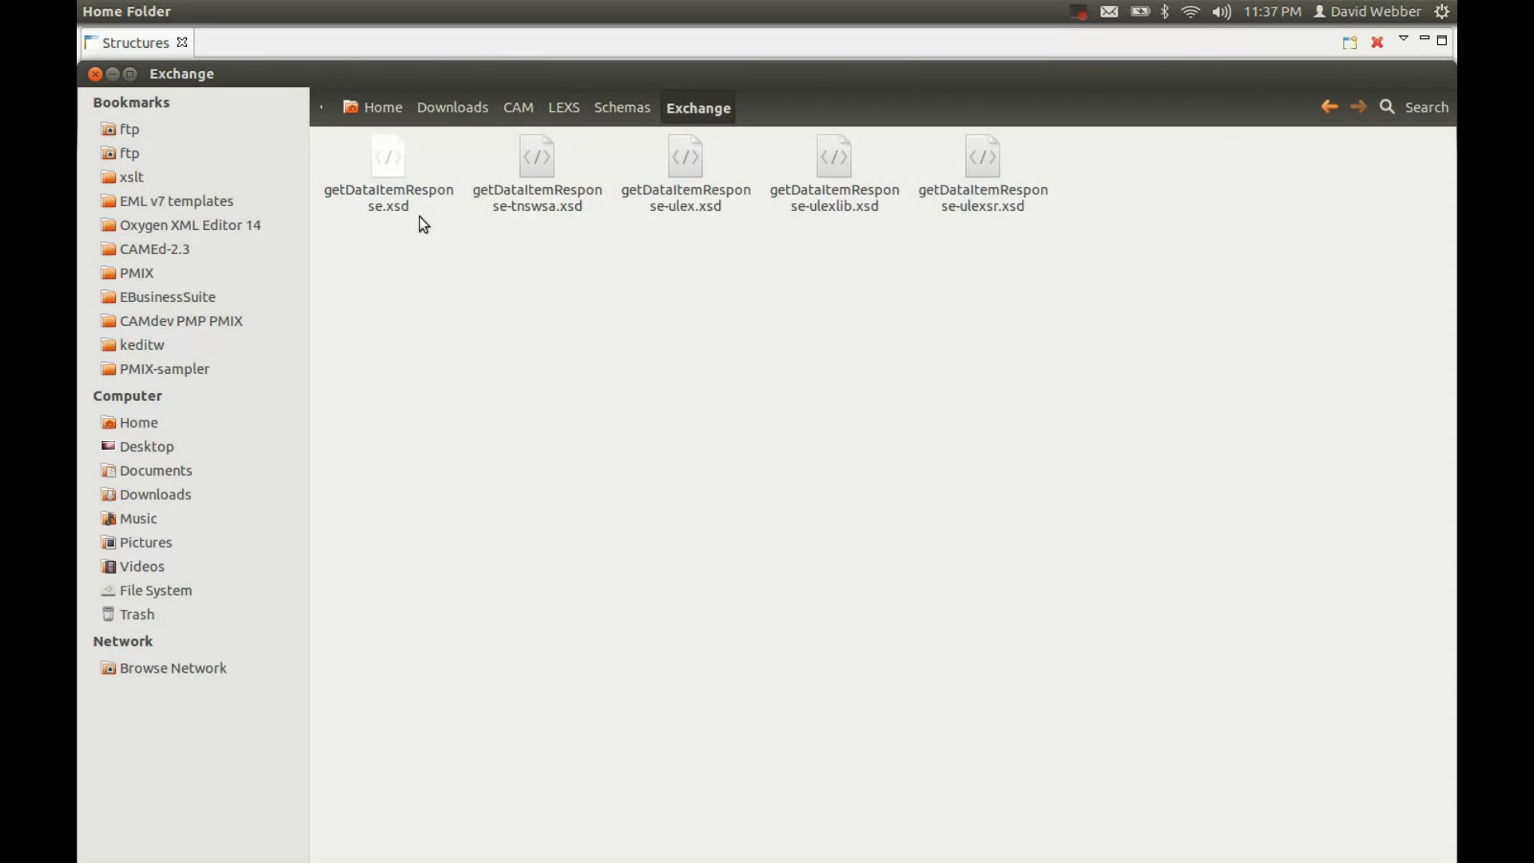
click(380, 160)
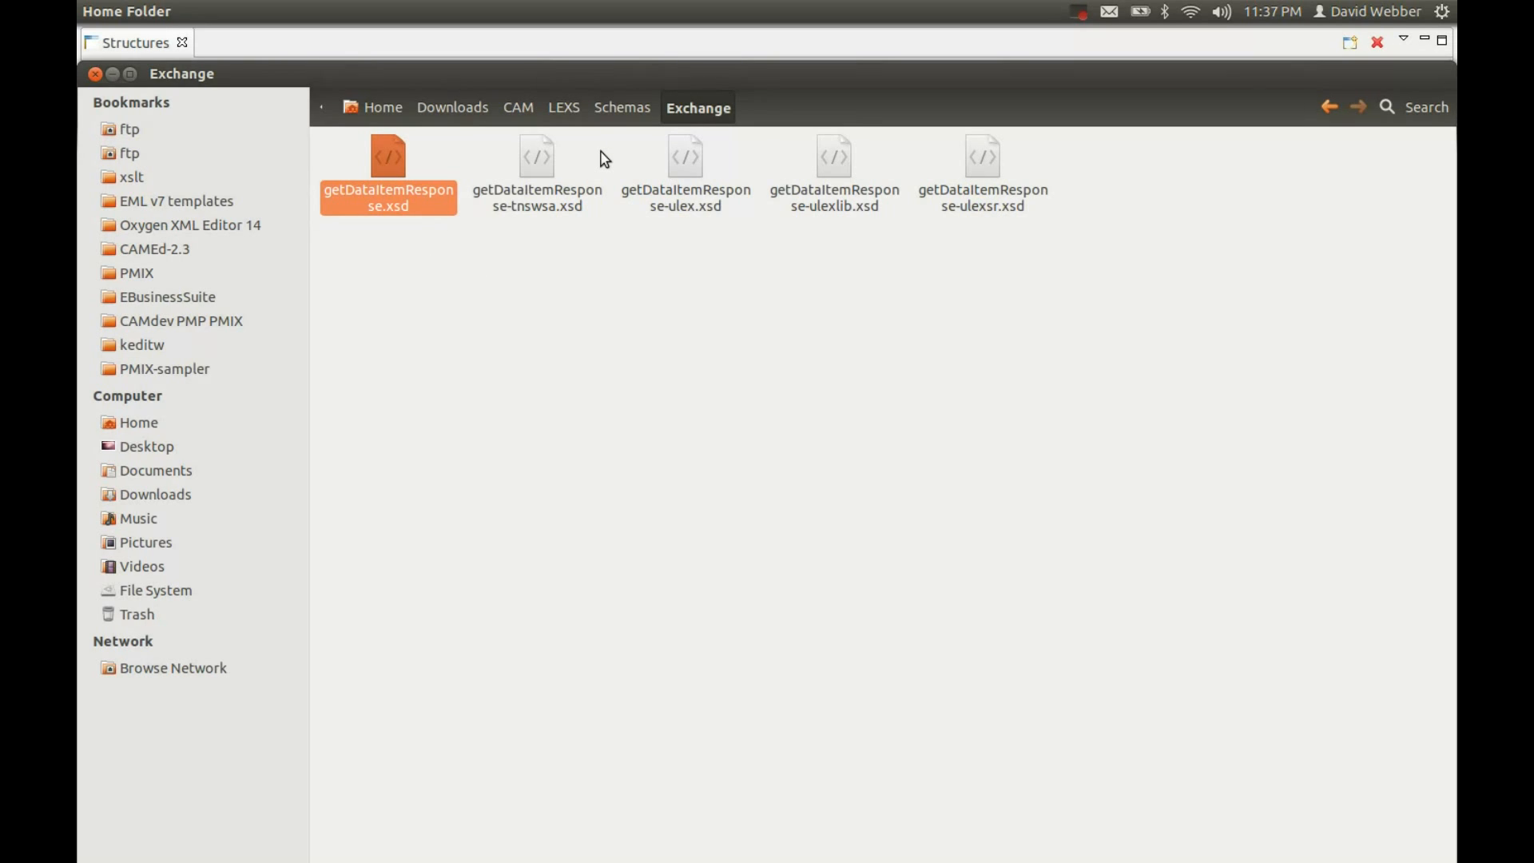
click(566, 111)
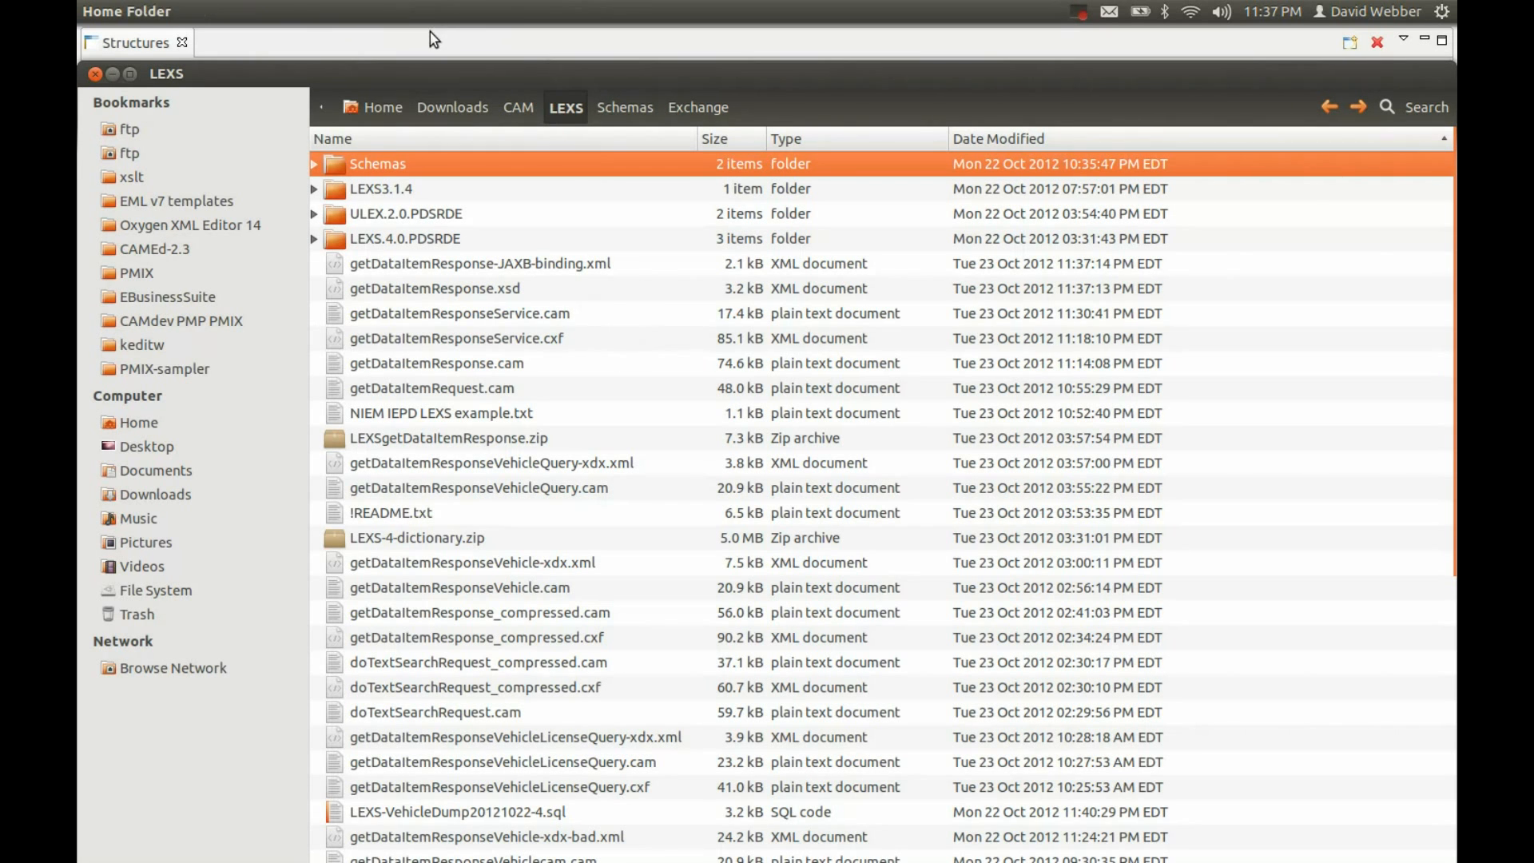
Switch back to CAM Template Editor and check the mind map viewer location and detail settings in the preferences
click(389, 40)
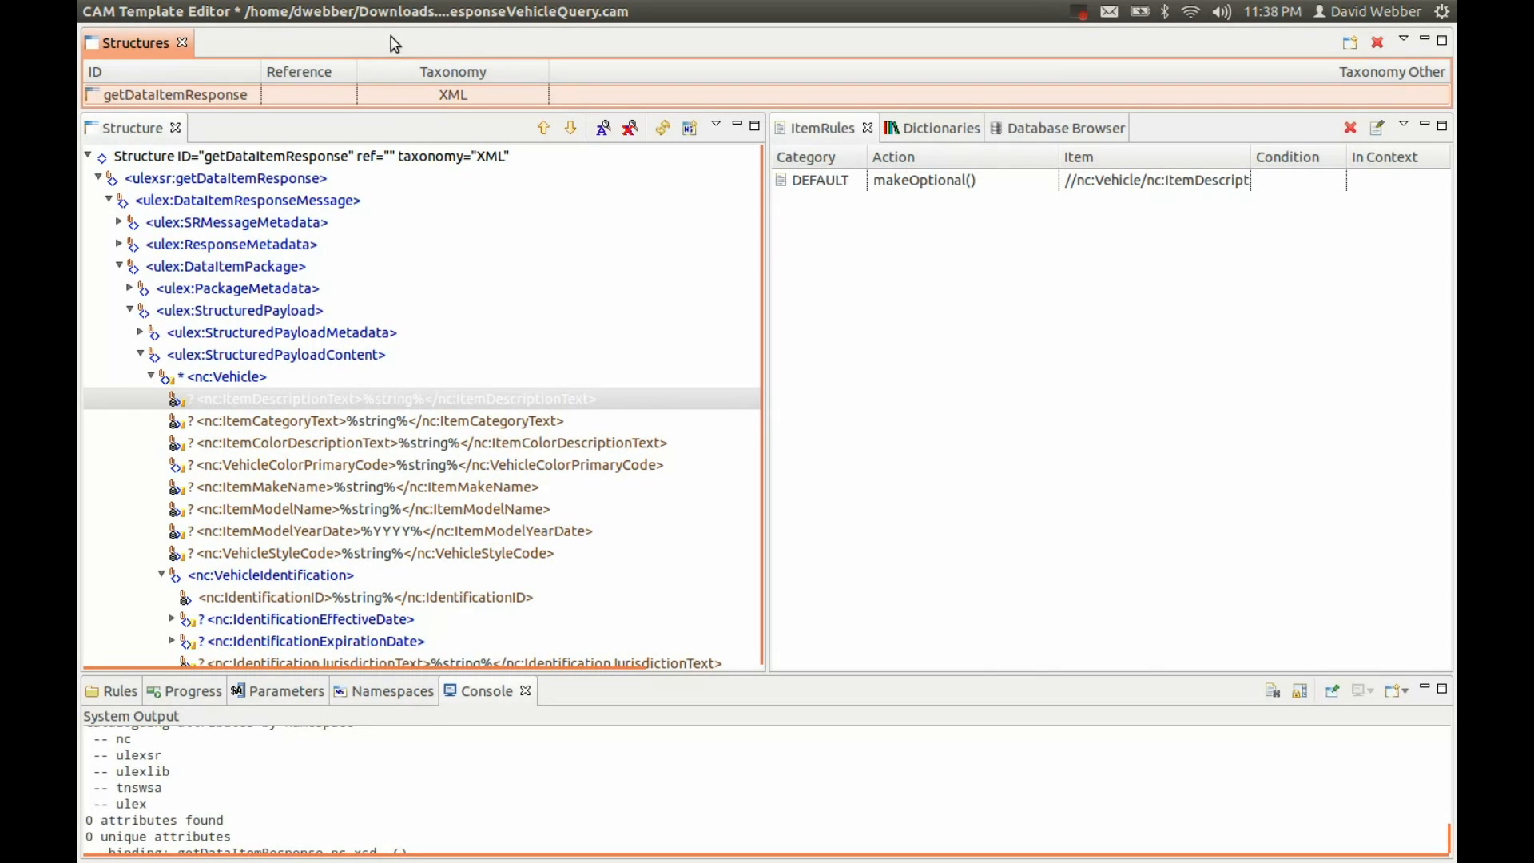
mouse_move(387, 16)
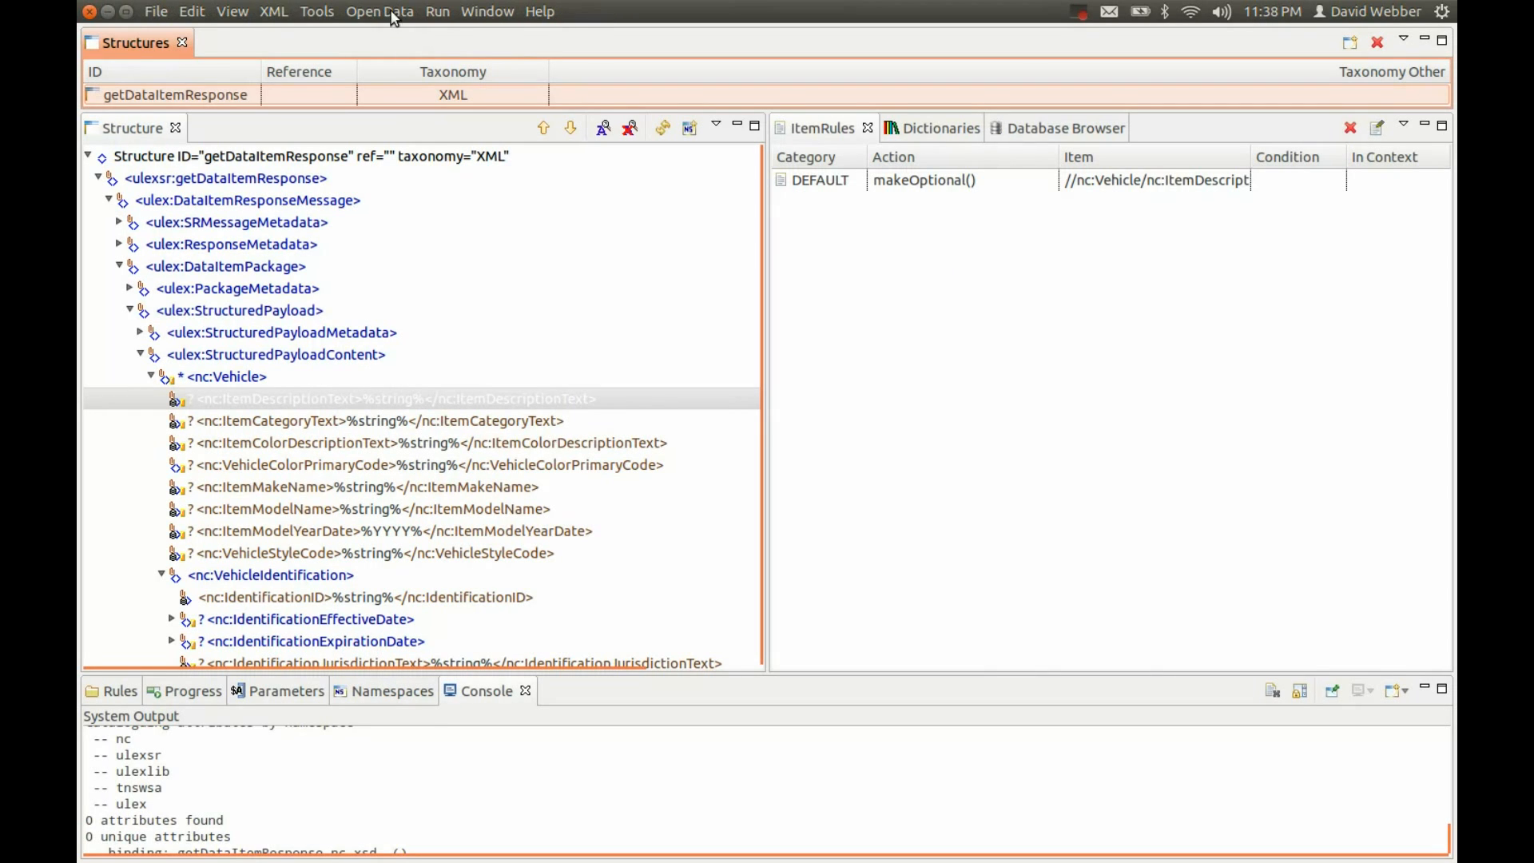
click(314, 13)
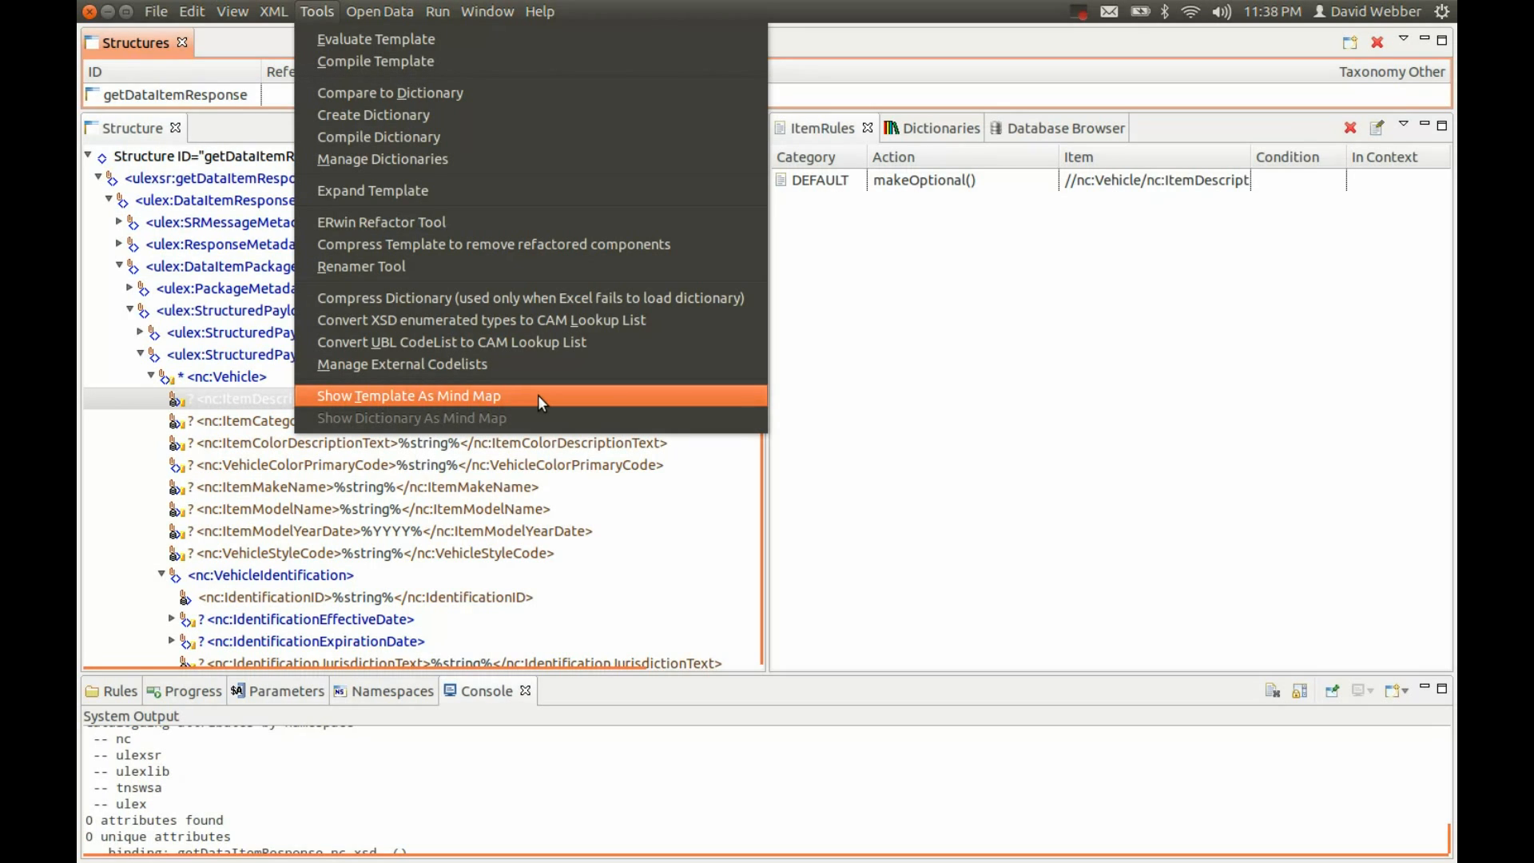
mouse_move(479, 11)
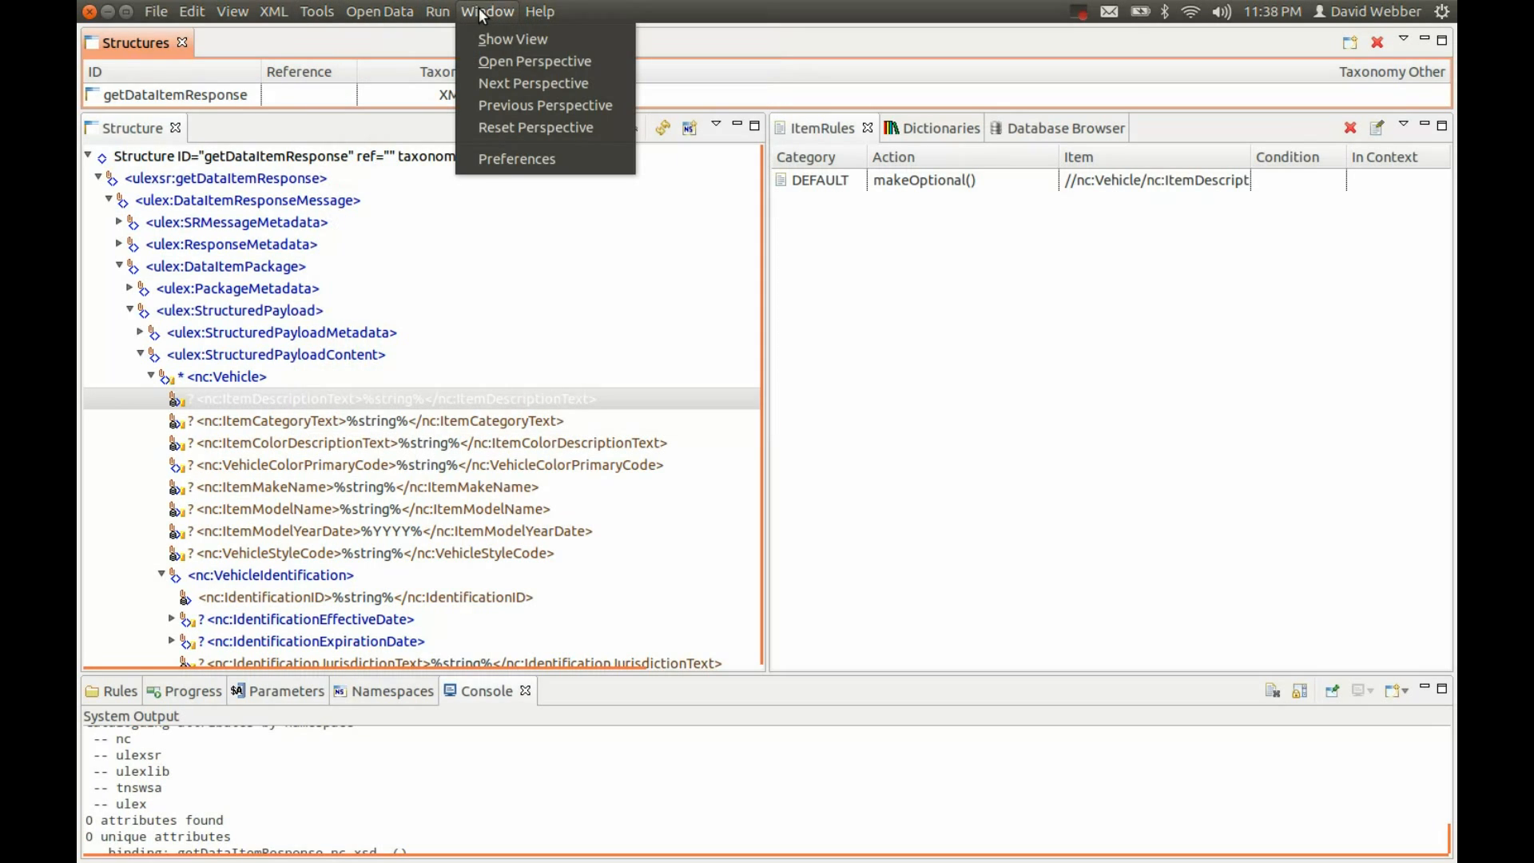
click(497, 159)
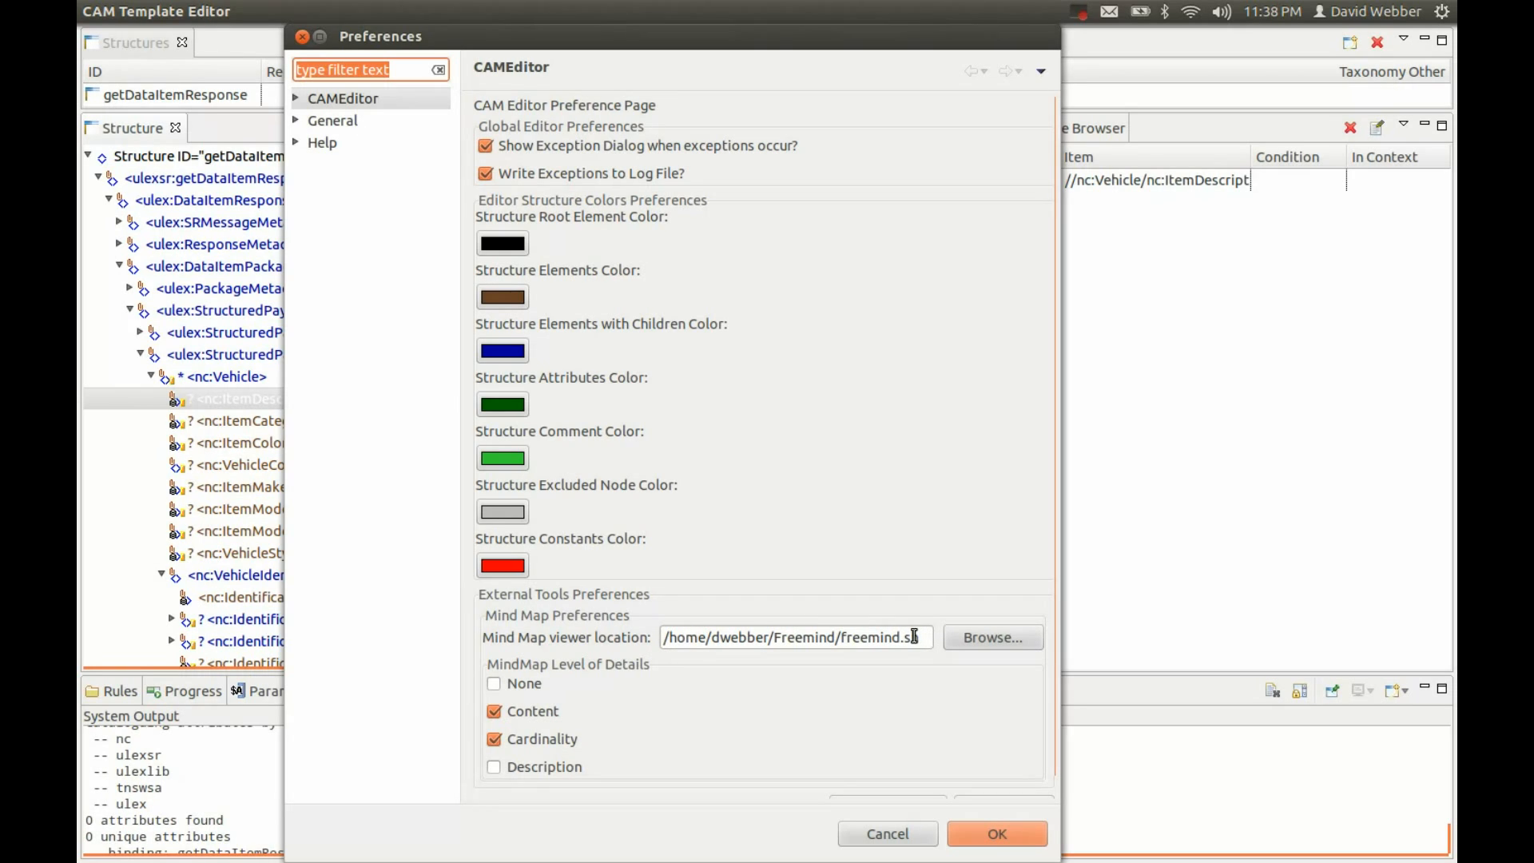
click(1005, 837)
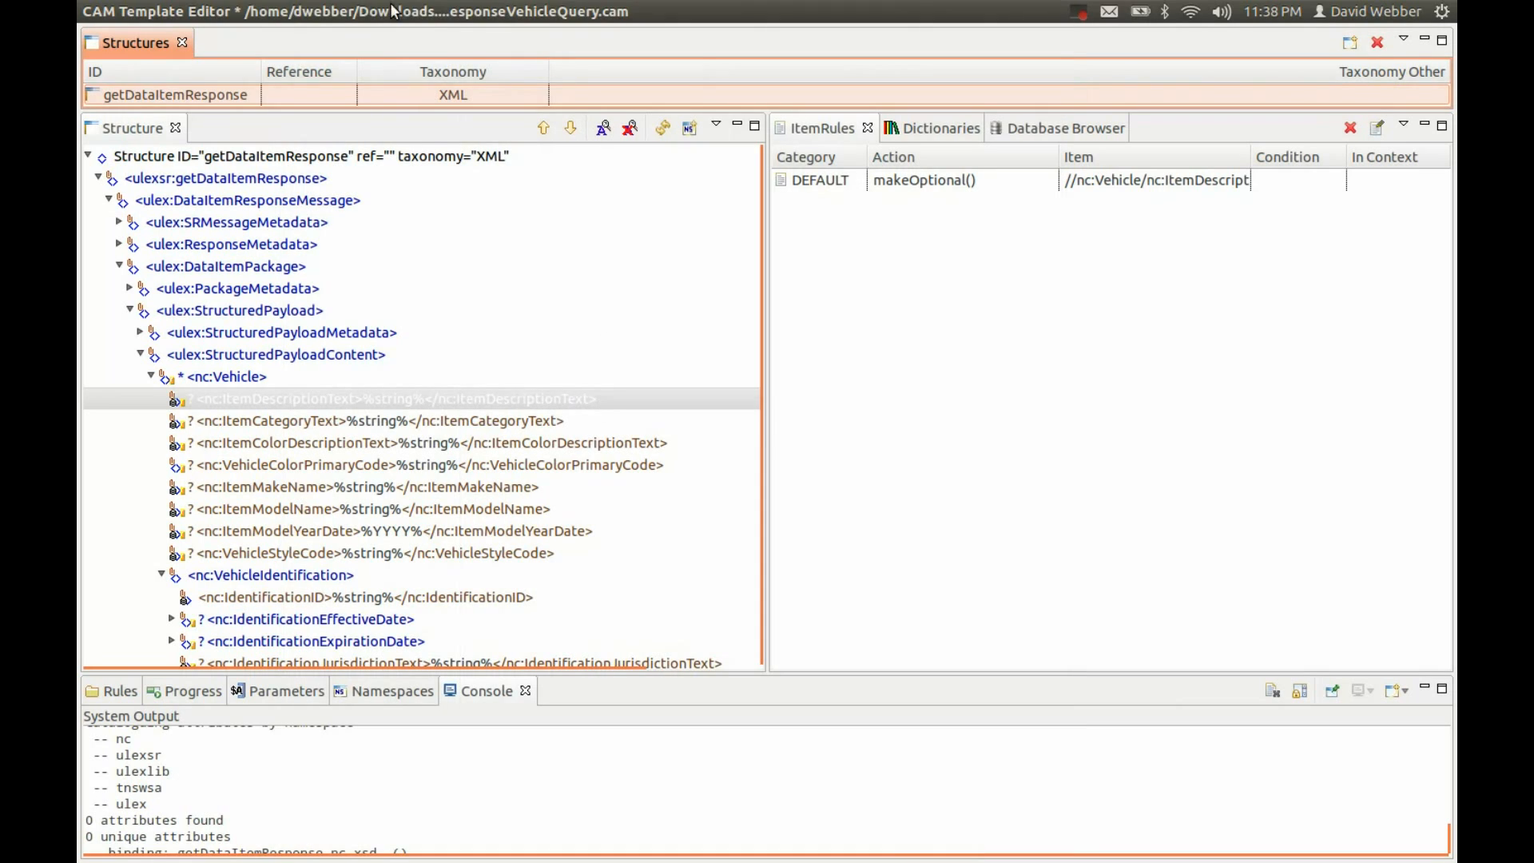
Show the template as a mind map and expand its ulex:DataItemPackage, ulex:StructuredPayloadContent and nc:VehicleIdentification branches
click(316, 11)
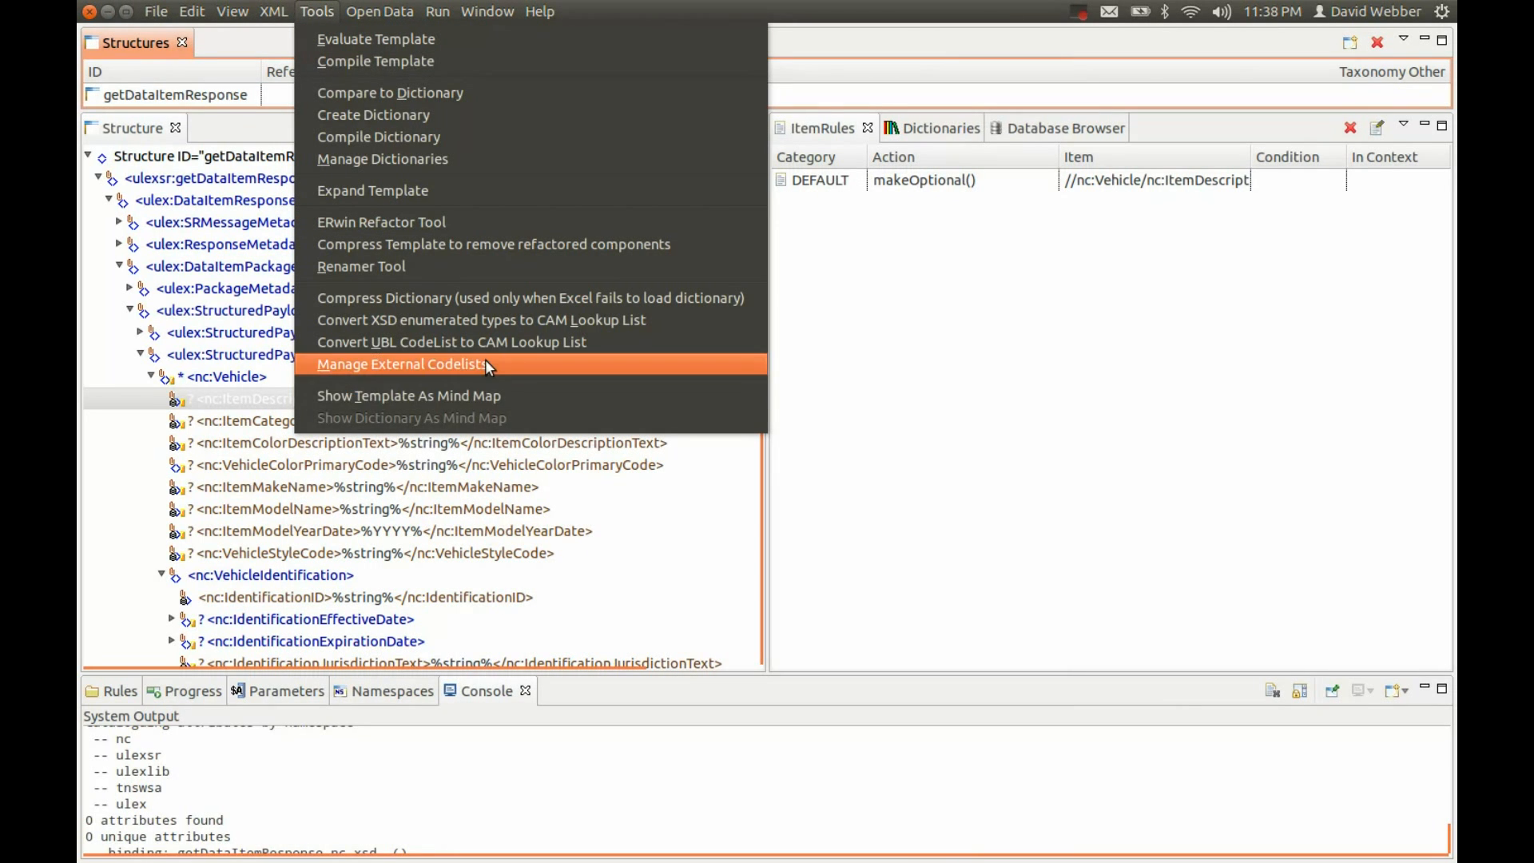
click(516, 395)
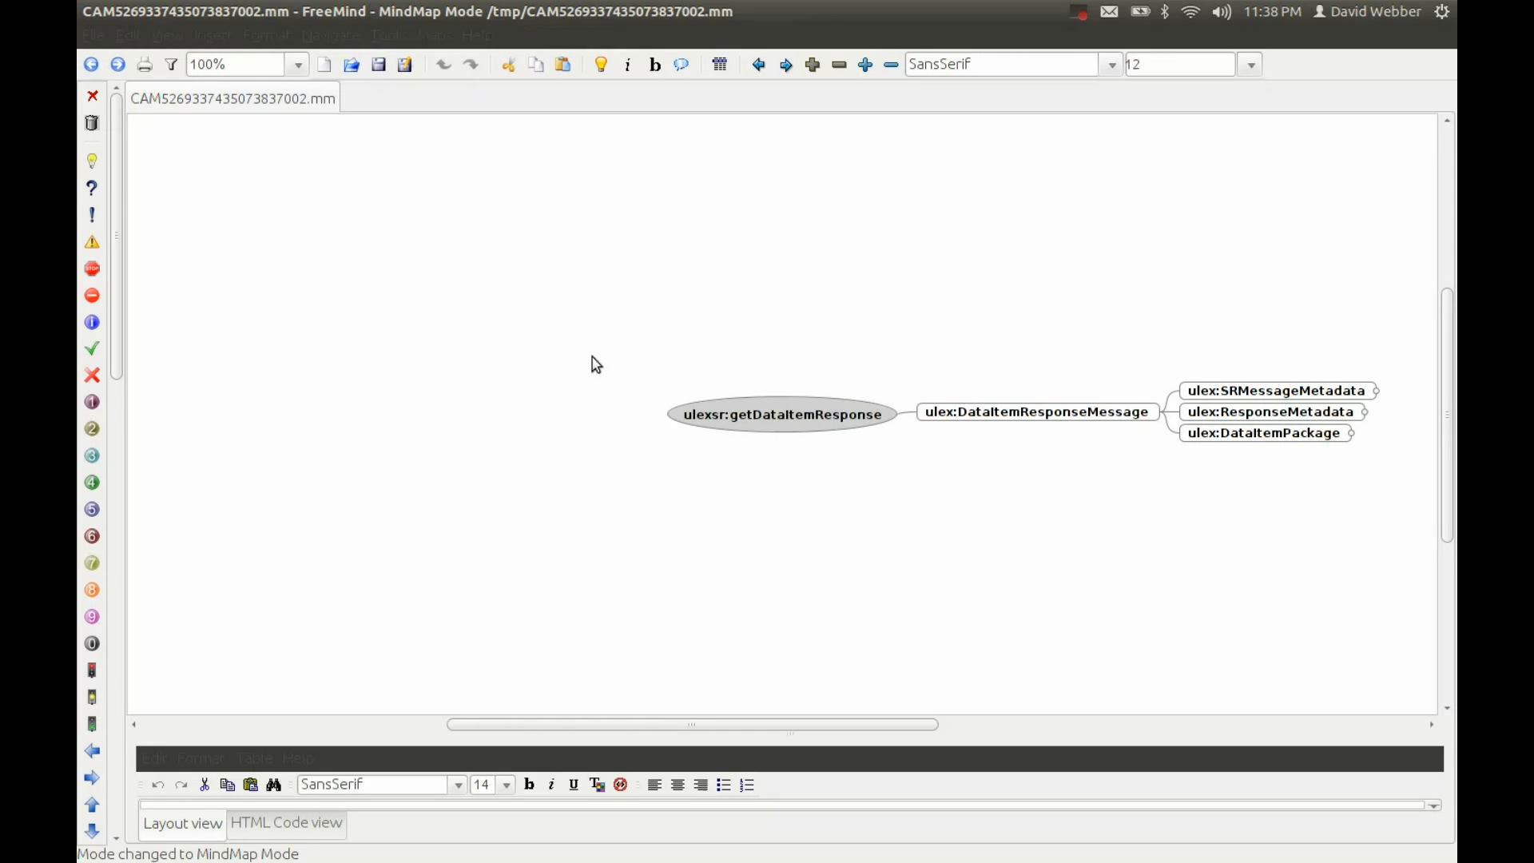
drag(853, 729, 1053, 747)
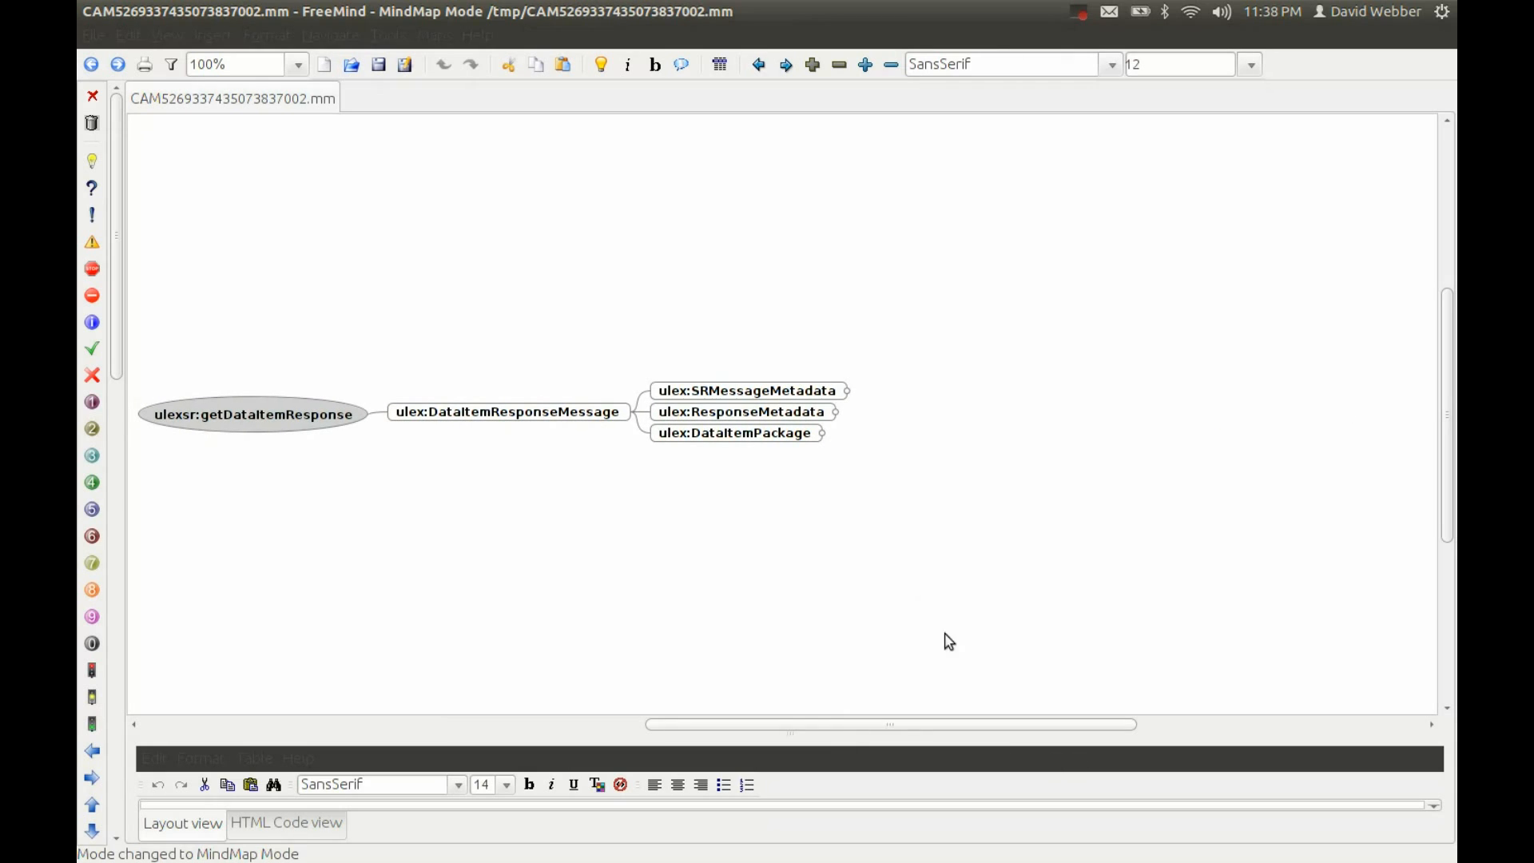
click(822, 435)
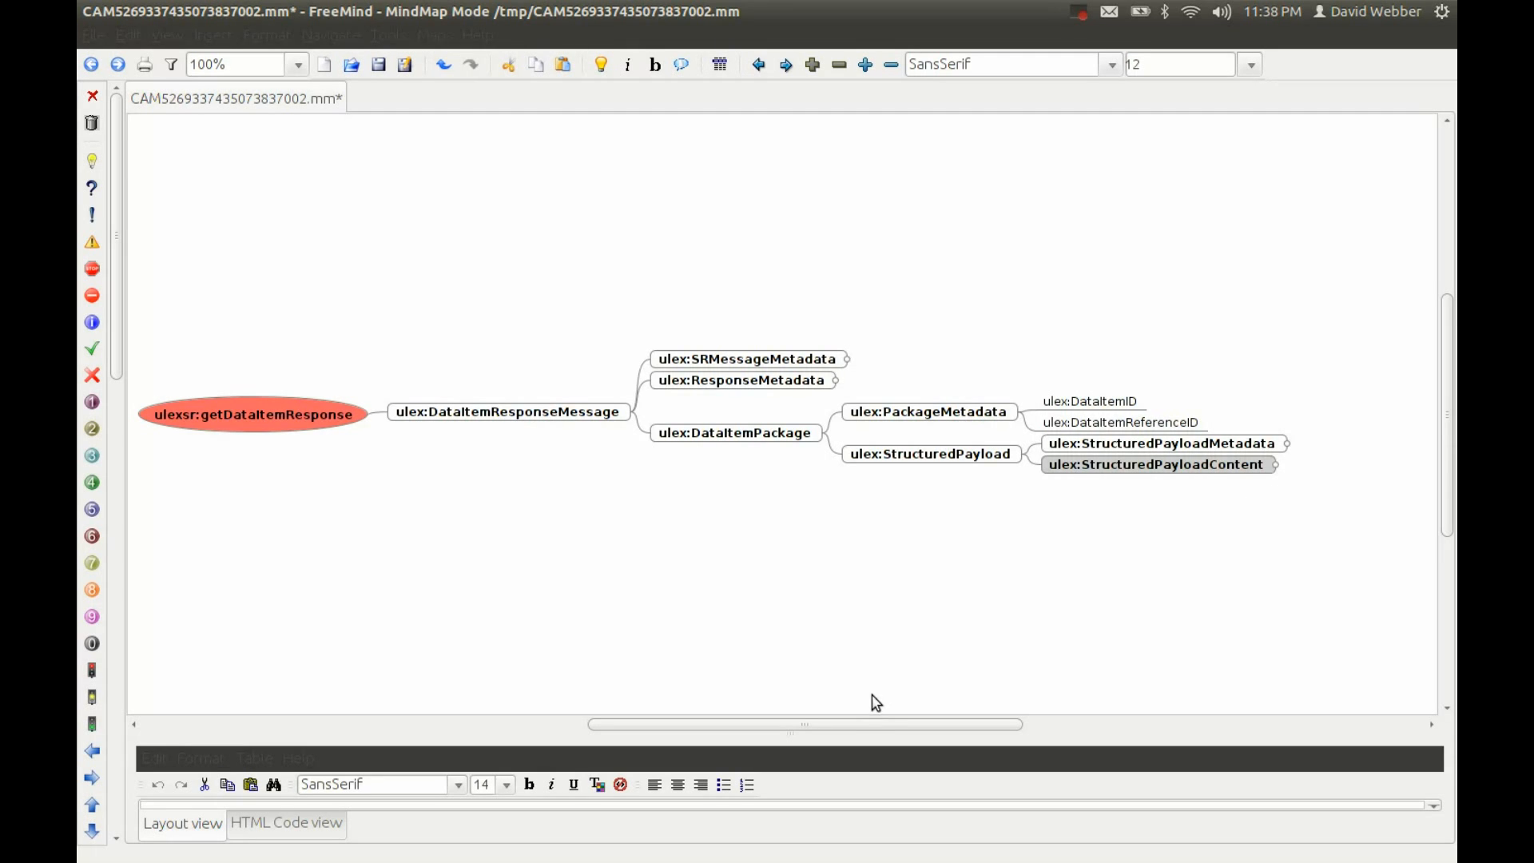
drag(874, 725, 1020, 725)
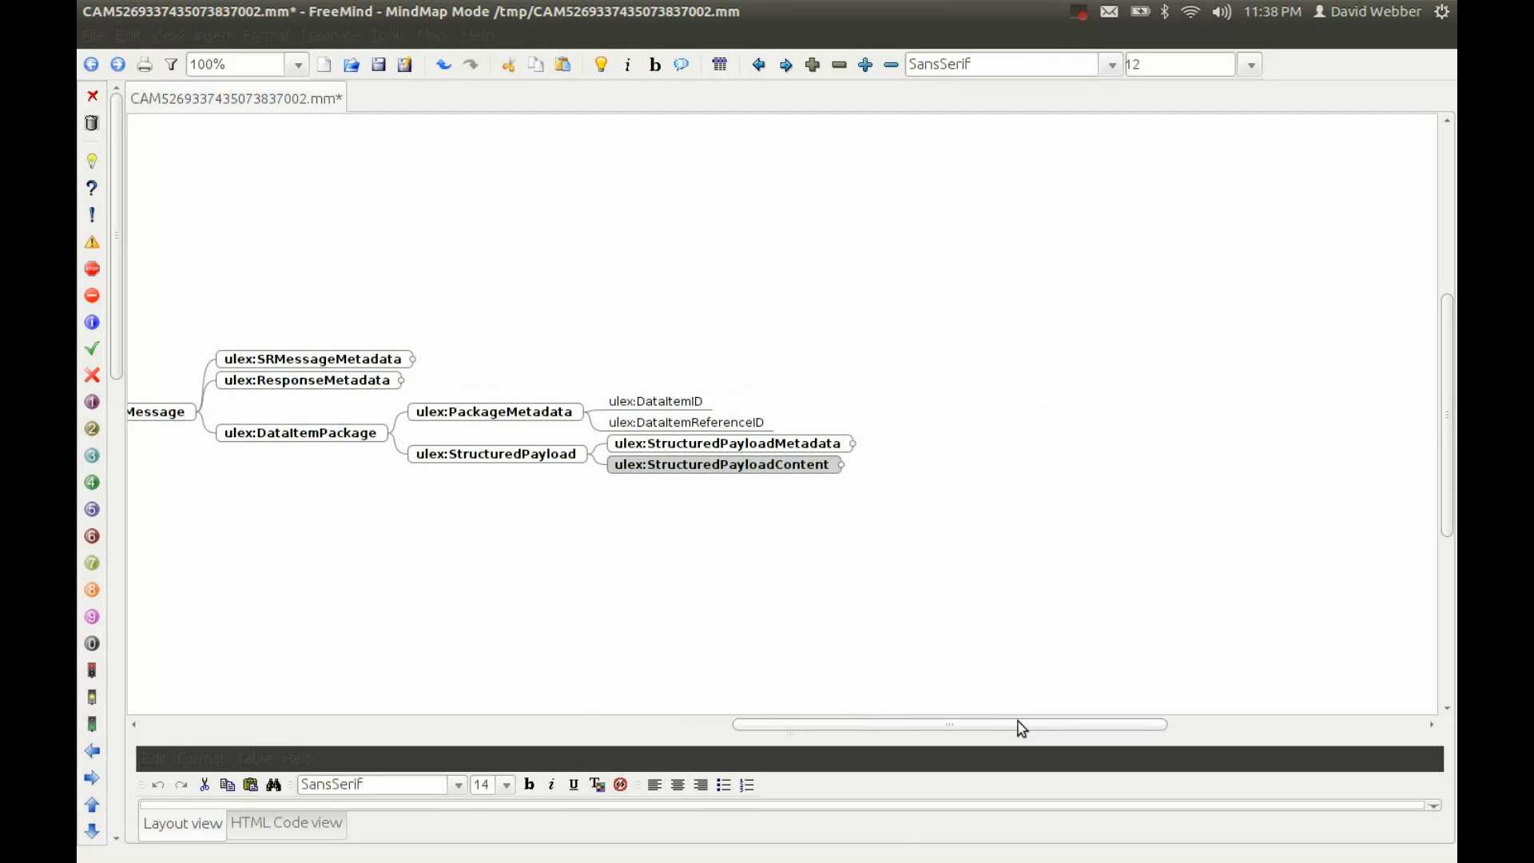
click(813, 466)
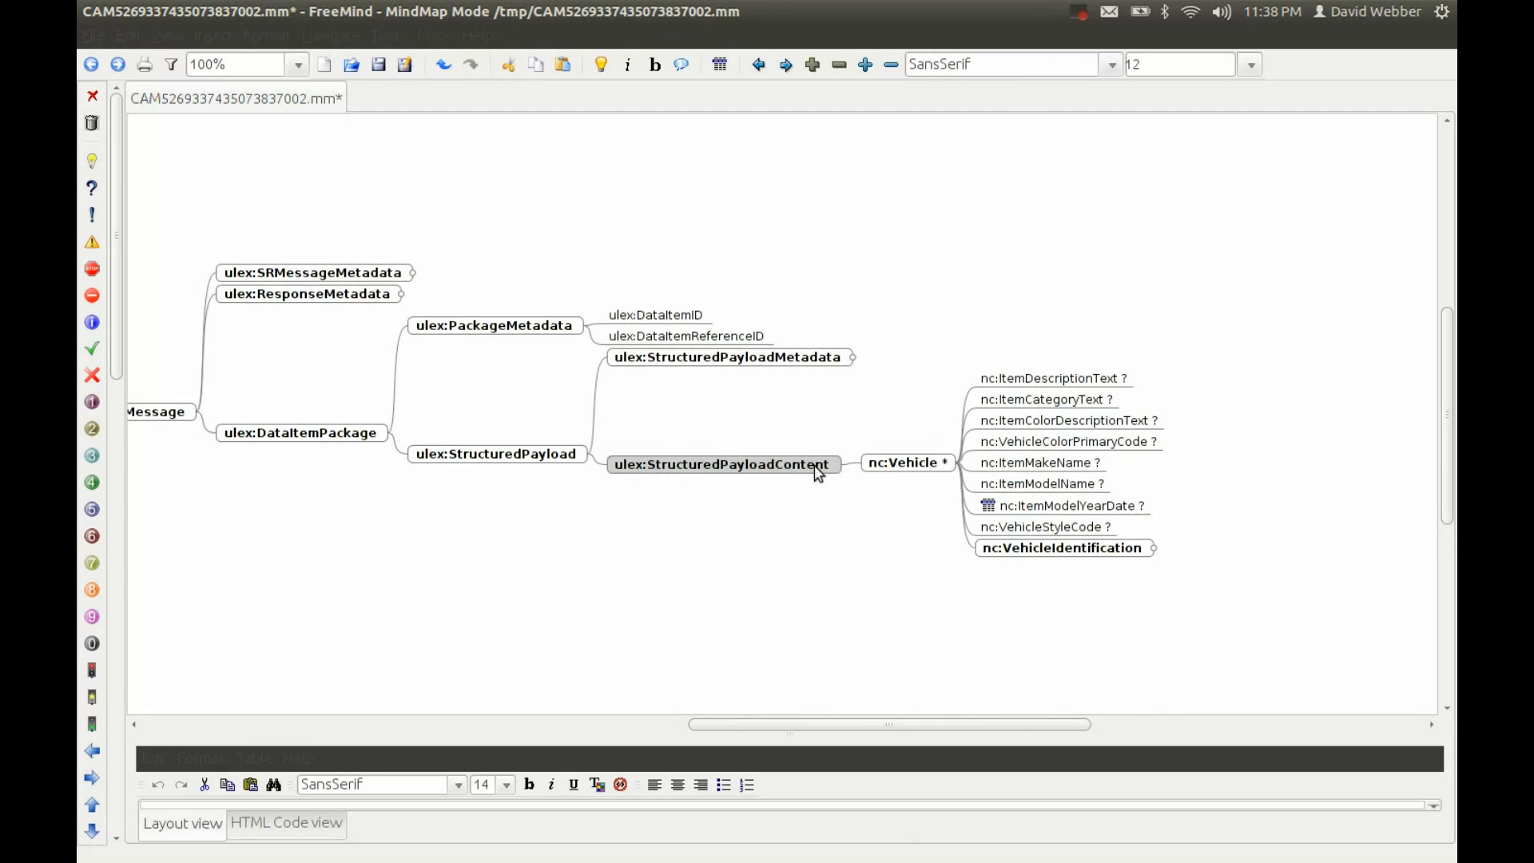
click(1007, 551)
drag(975, 725, 1032, 727)
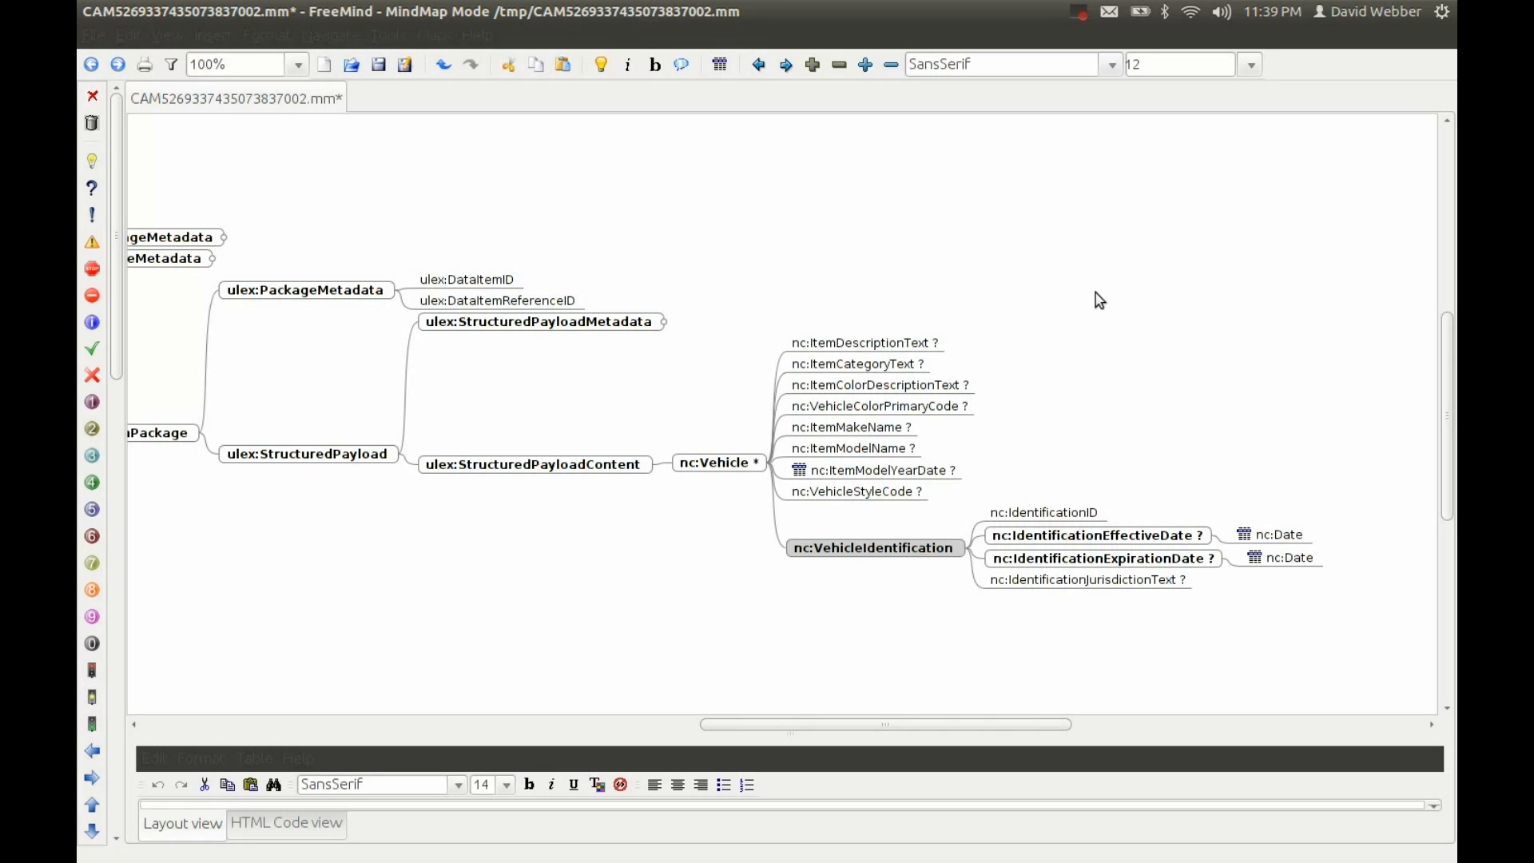
click(1080, 11)
click(1091, 63)
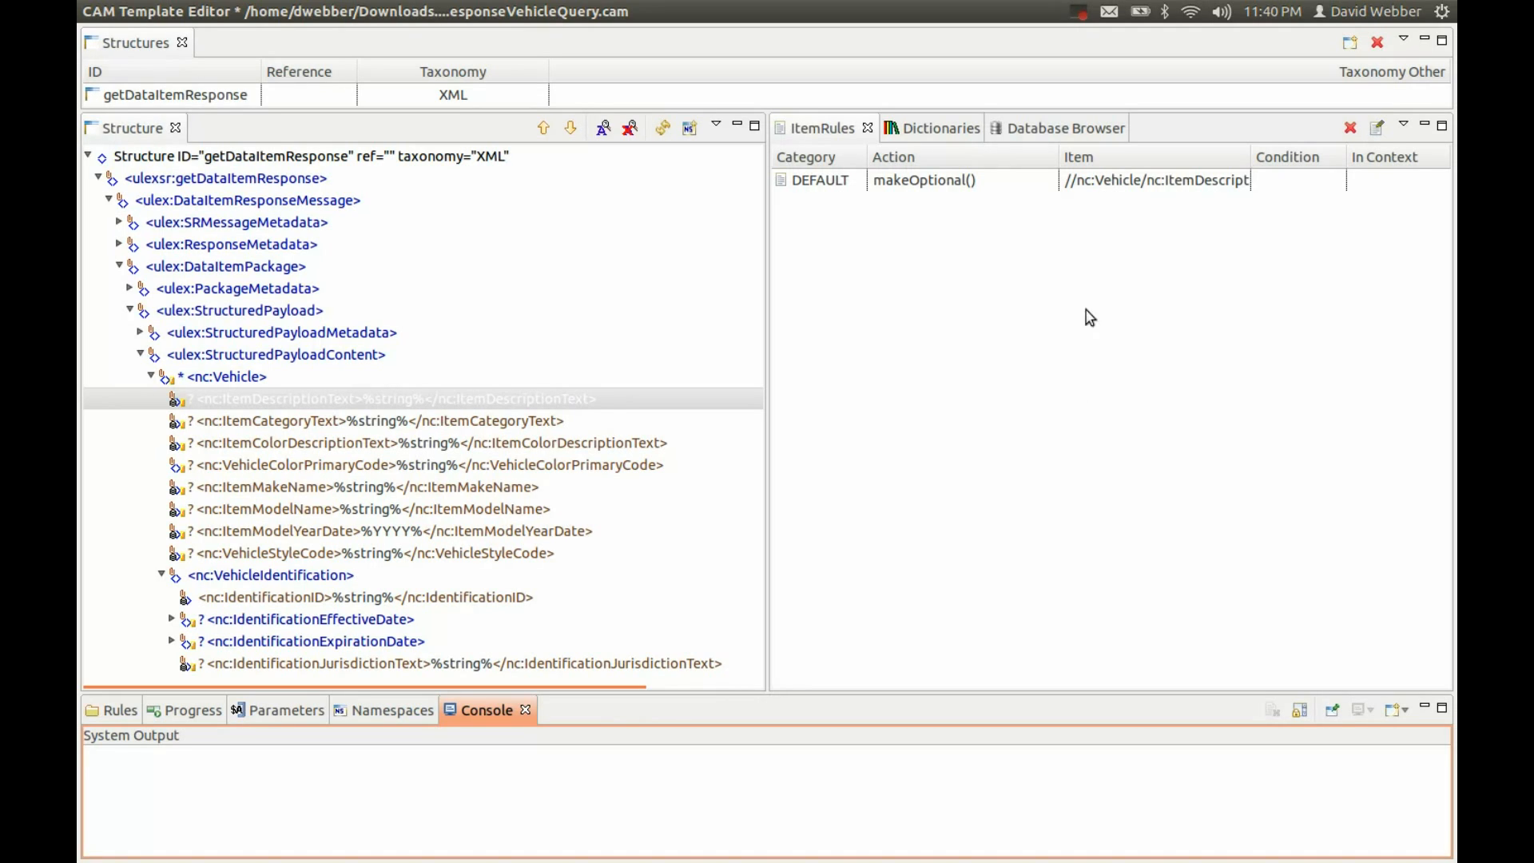
Connect the Database Browser to the MySQL database LEXS on localhost, port 3306, entering the database password
click(1022, 132)
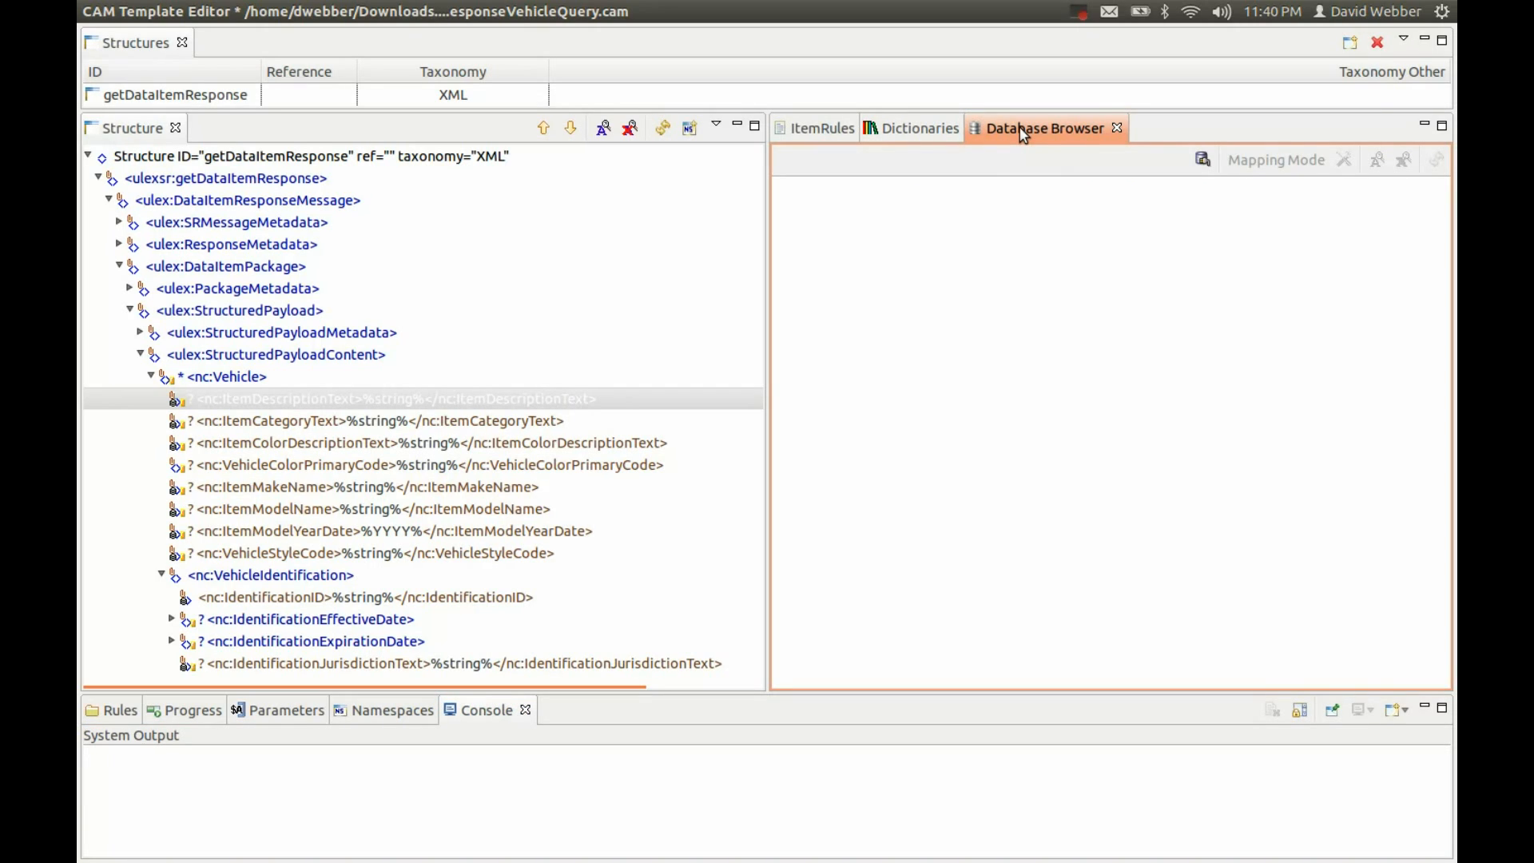
click(1202, 160)
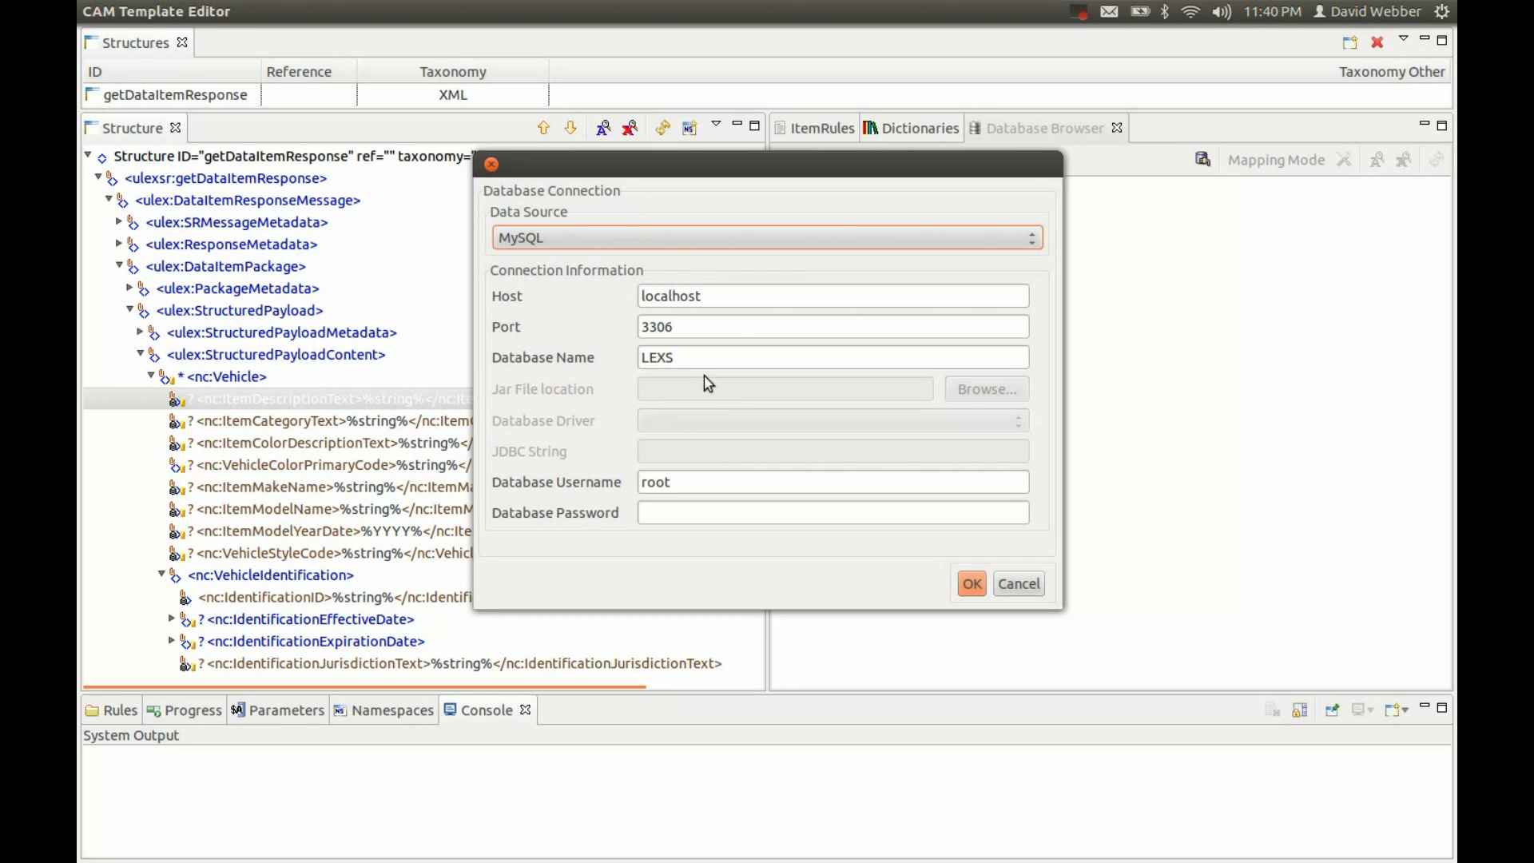
click(669, 511)
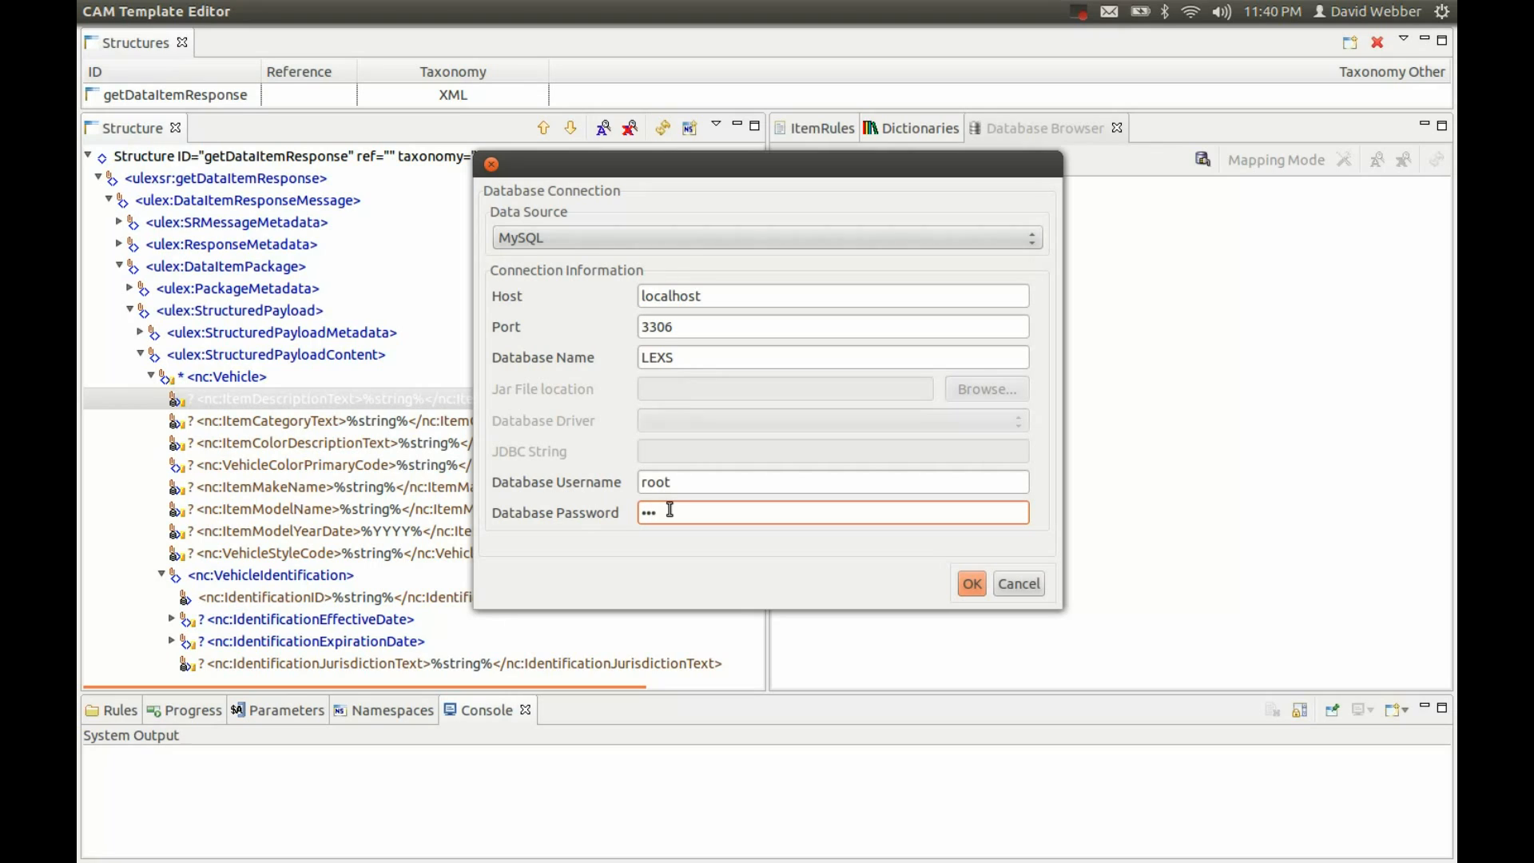
click(972, 584)
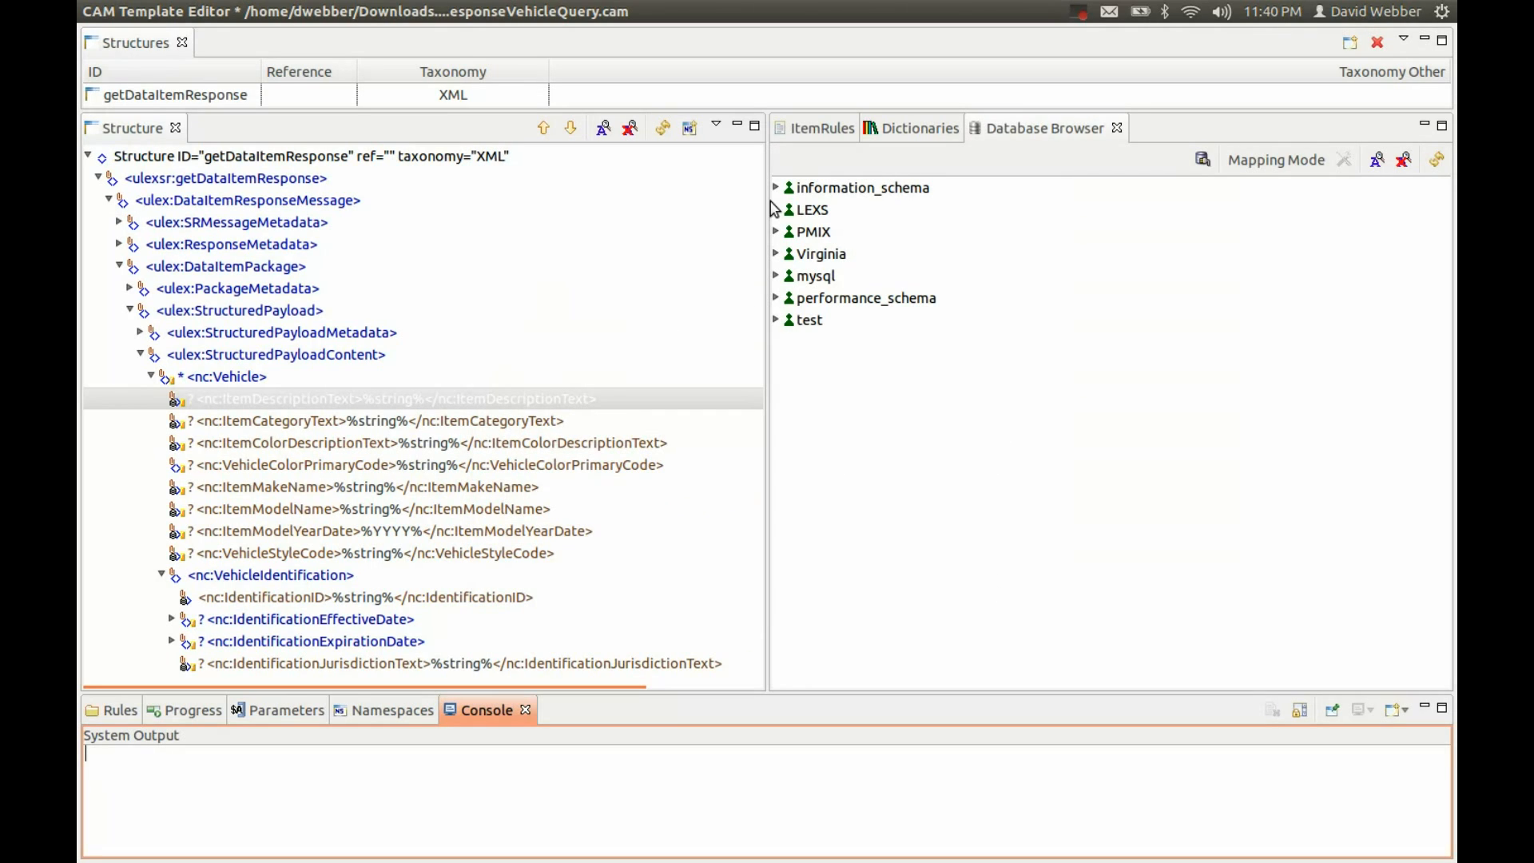
Expand the LEXS schema's tables down to the columns of the VEHICLE_MASTER table
click(775, 210)
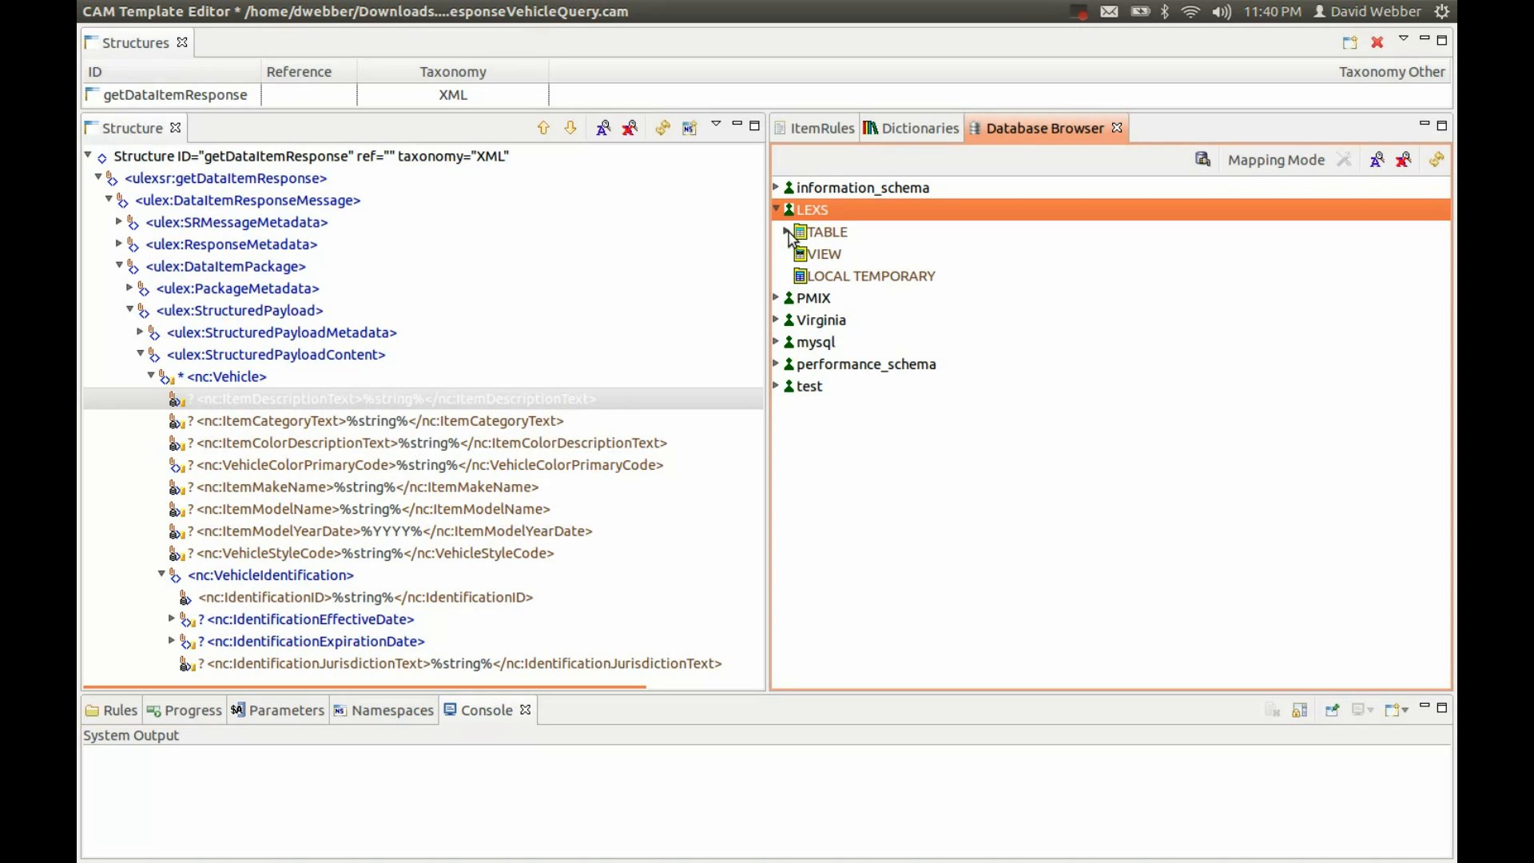
click(787, 232)
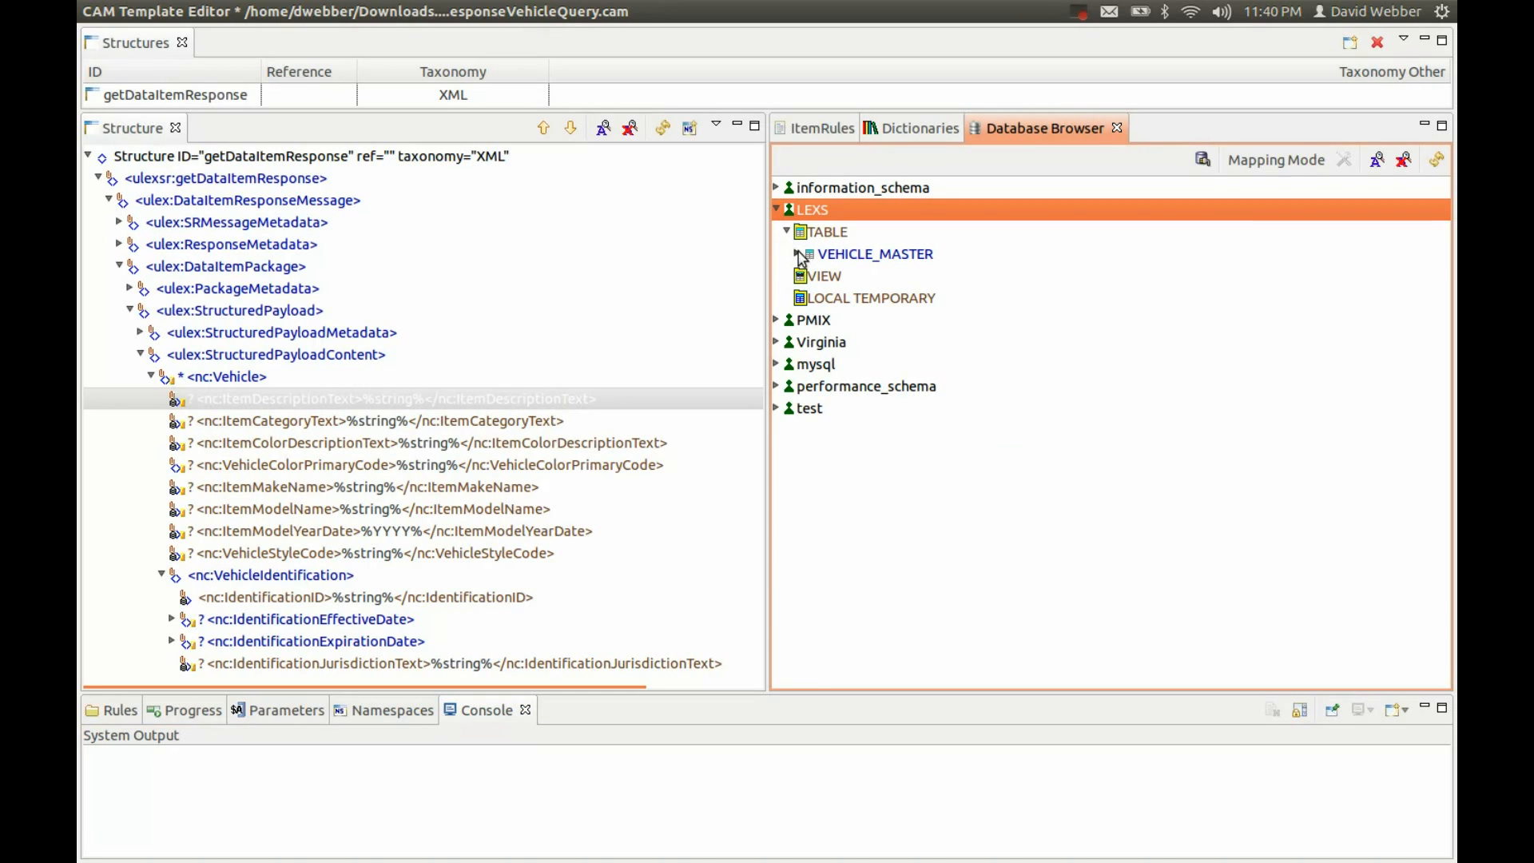
click(798, 254)
click(884, 257)
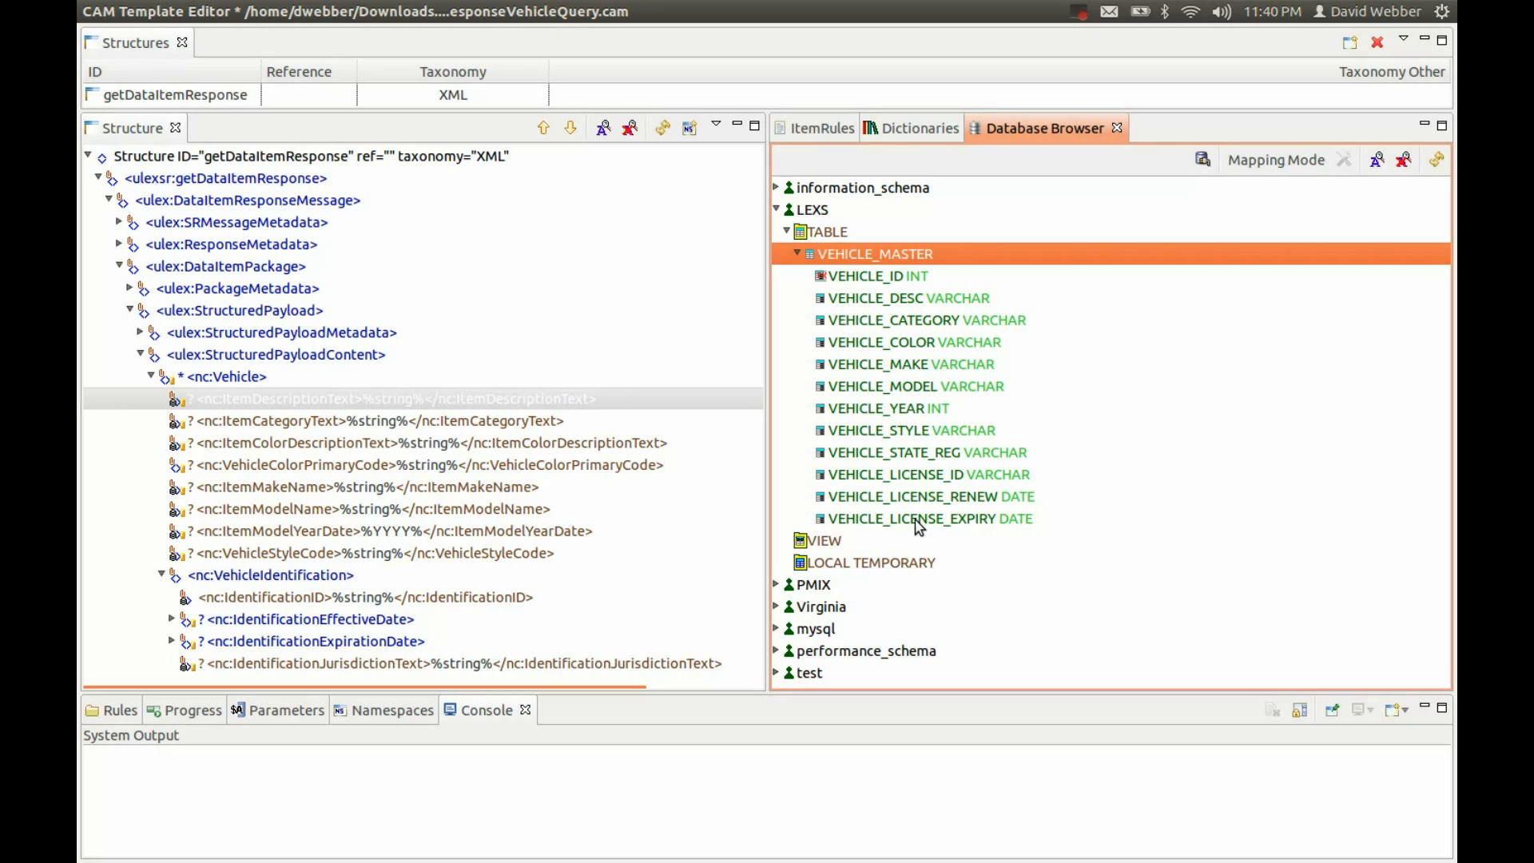
Map the VEHICLE_DESC column to nc:ItemDescriptionText and the VEHICLE_CATEGORY column to nc:ItemCategoryText
click(884, 298)
drag(884, 296, 468, 403)
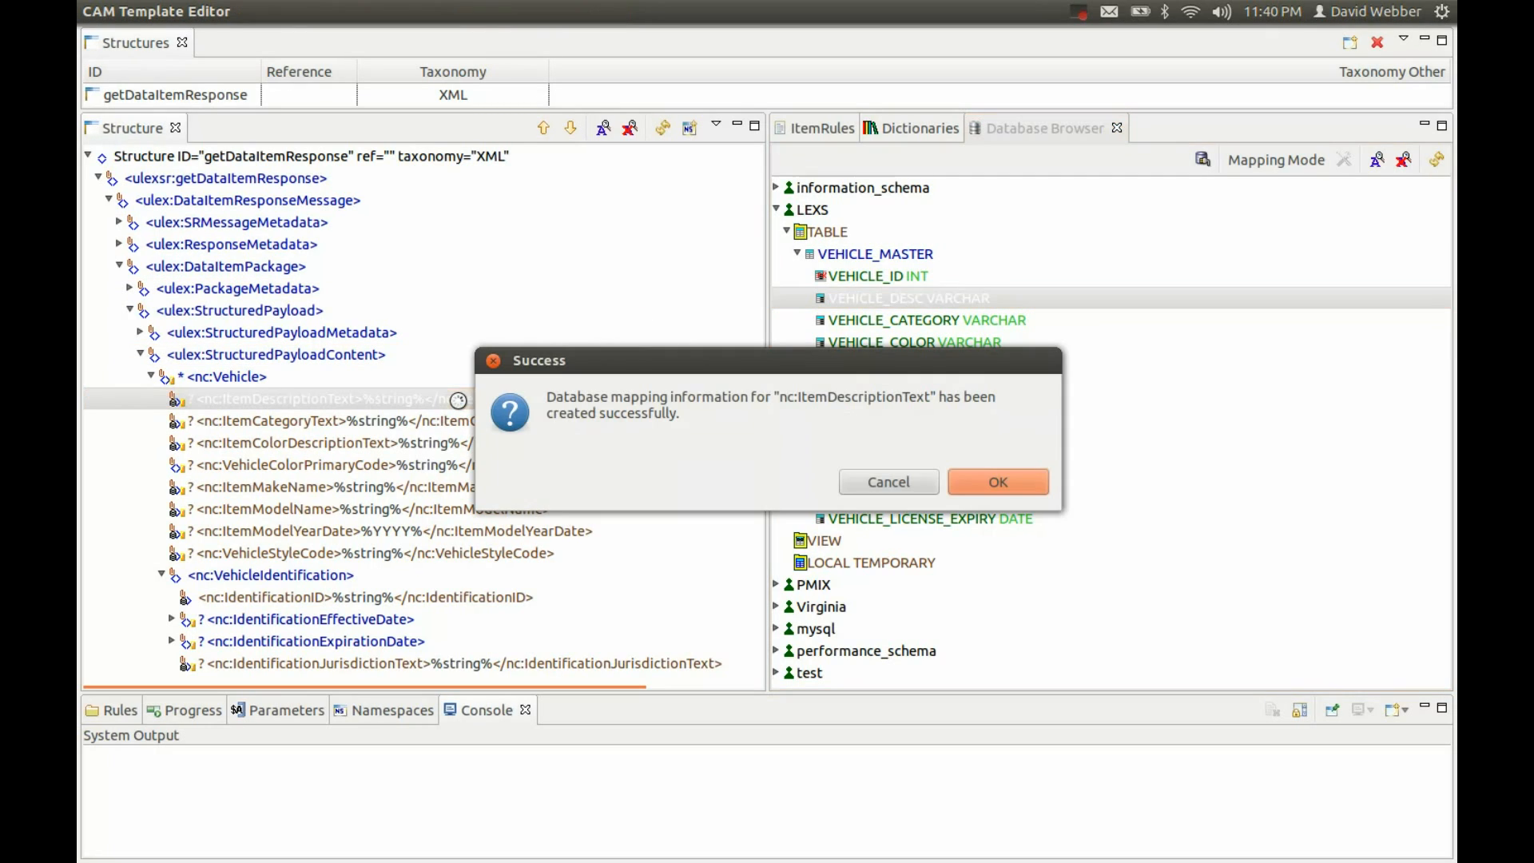
click(998, 482)
click(529, 423)
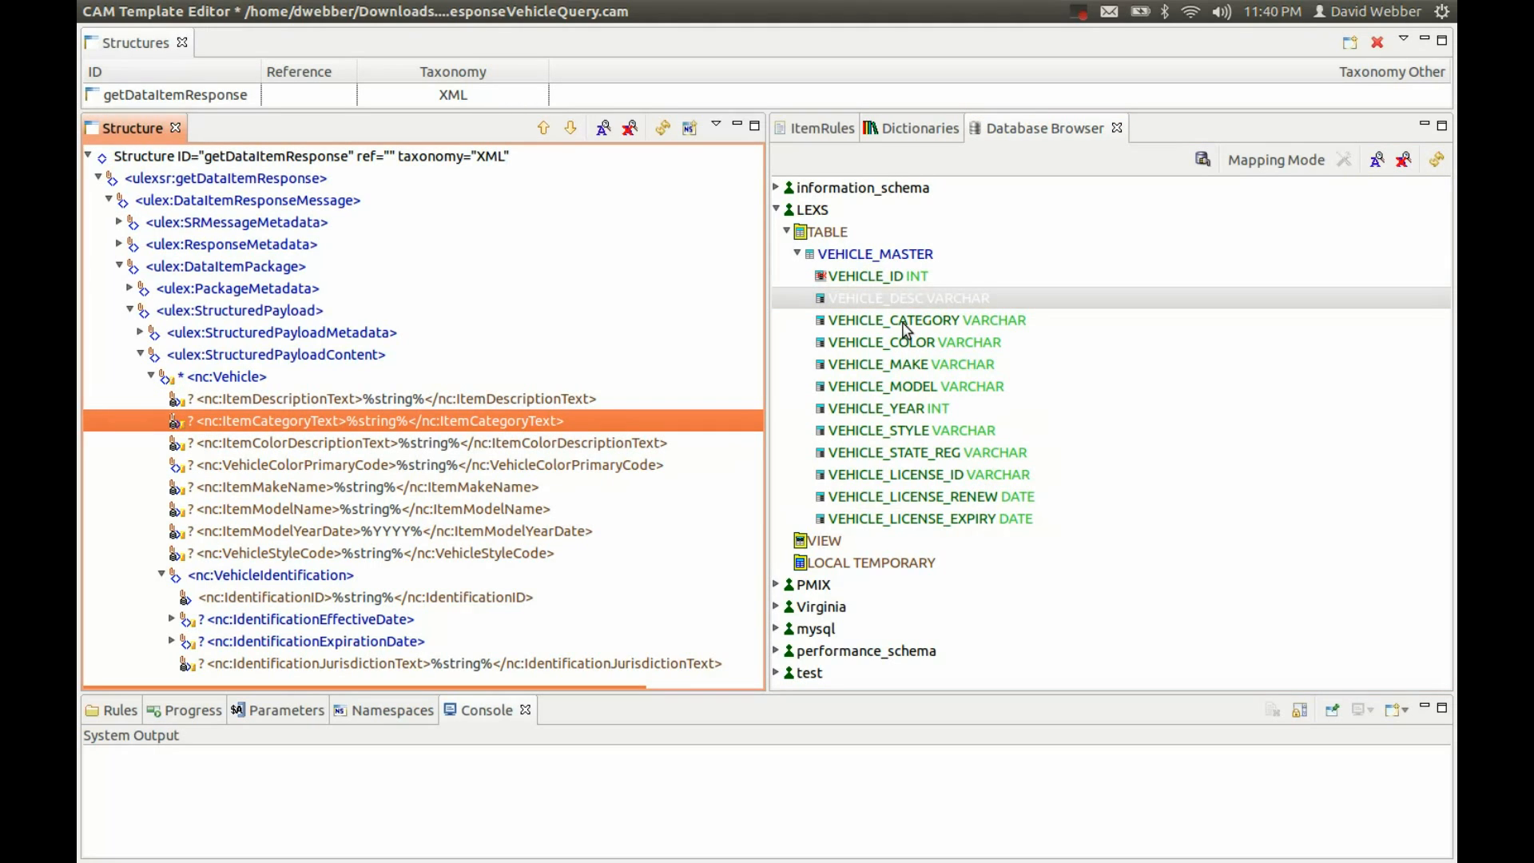
click(905, 323)
drag(902, 323, 631, 419)
click(982, 483)
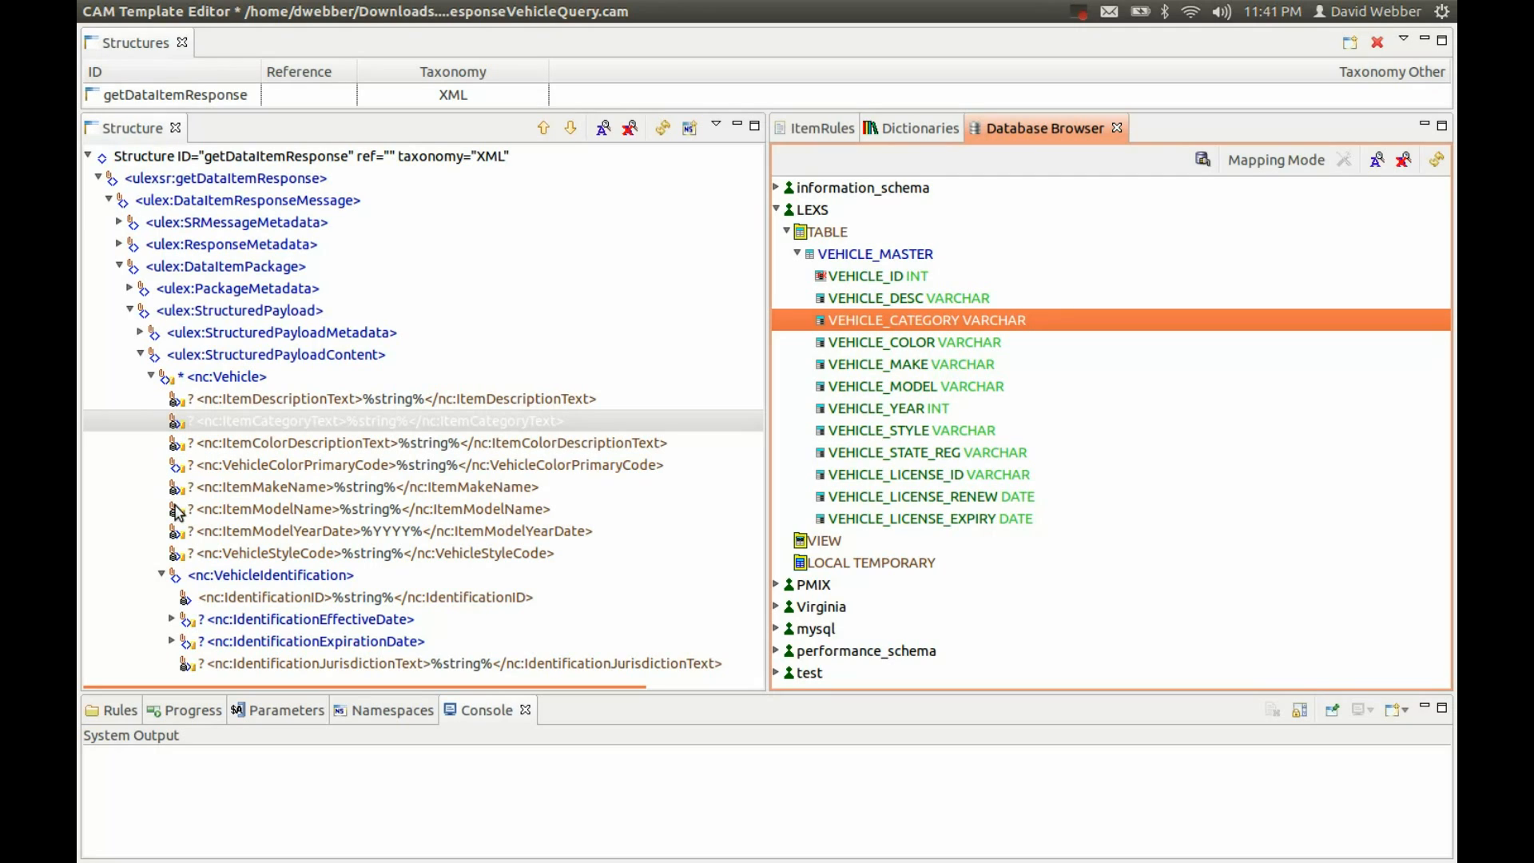
click(312, 449)
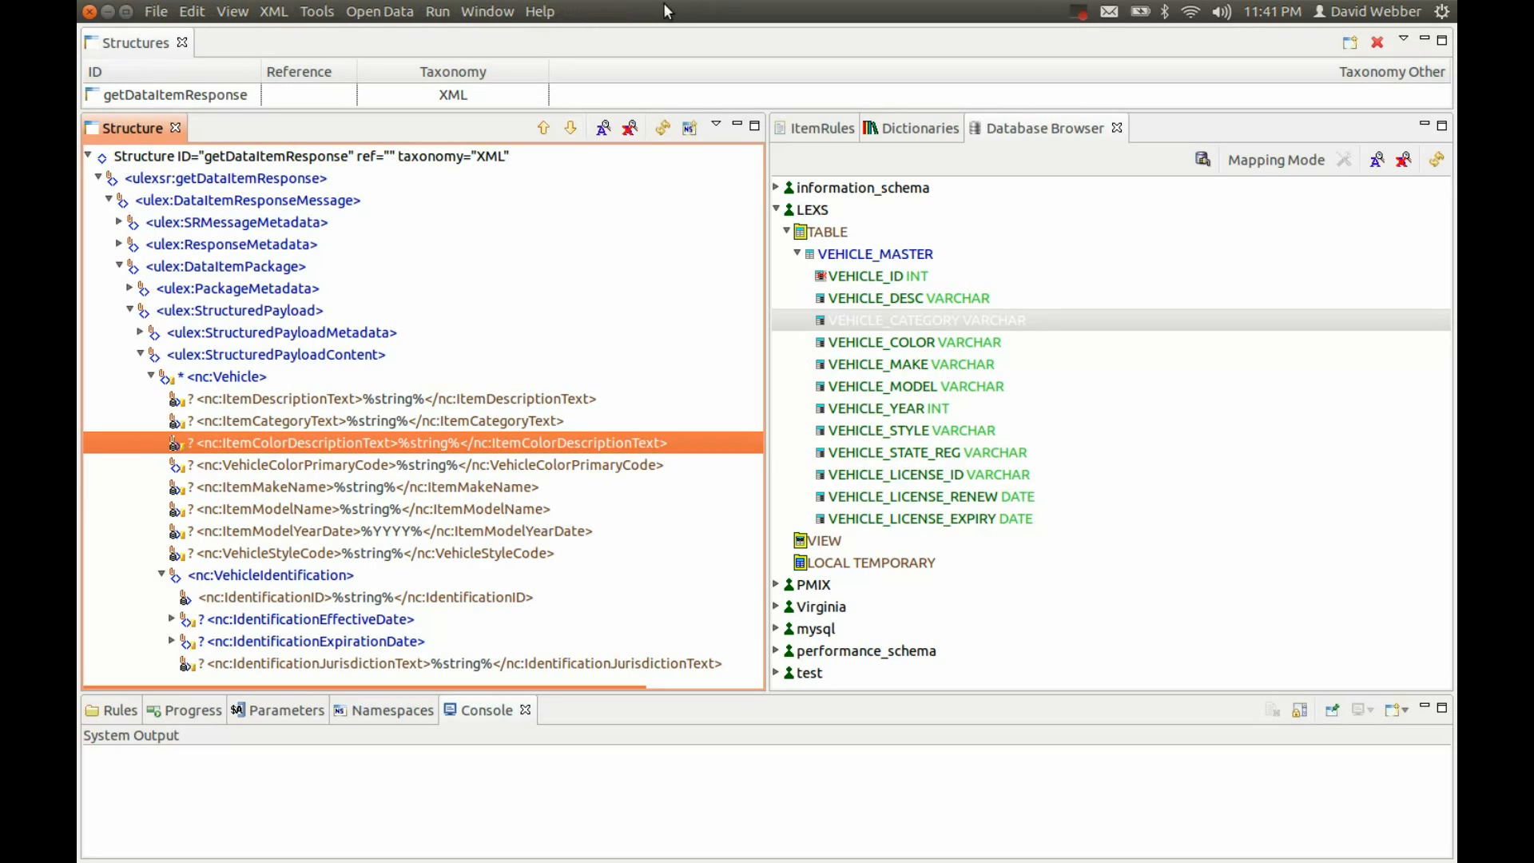
Generate the Open Data output file from the LEXS MySQL database, entering the database password
click(372, 14)
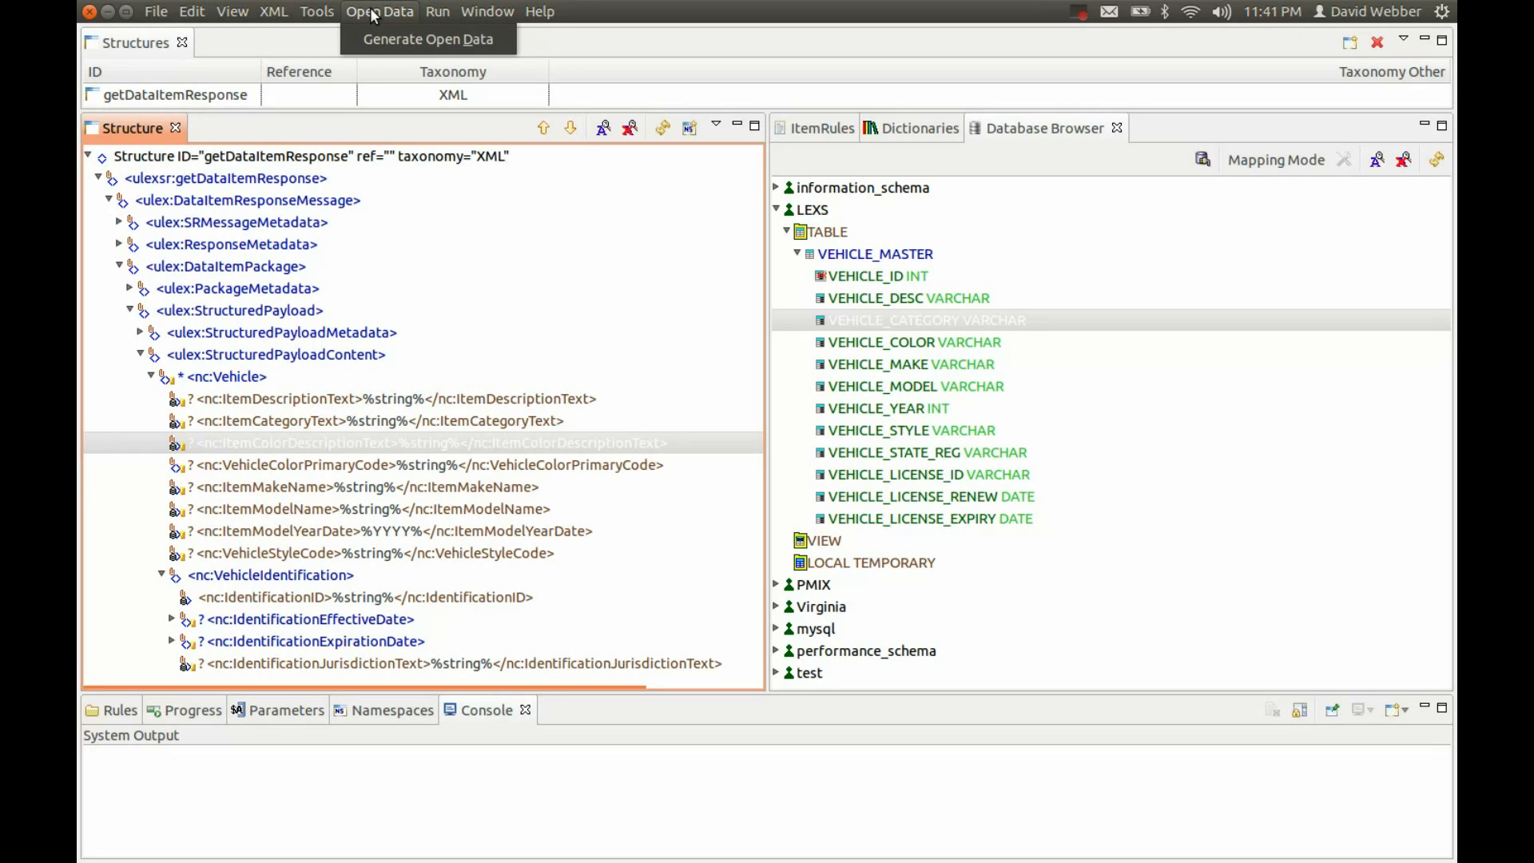
click(382, 39)
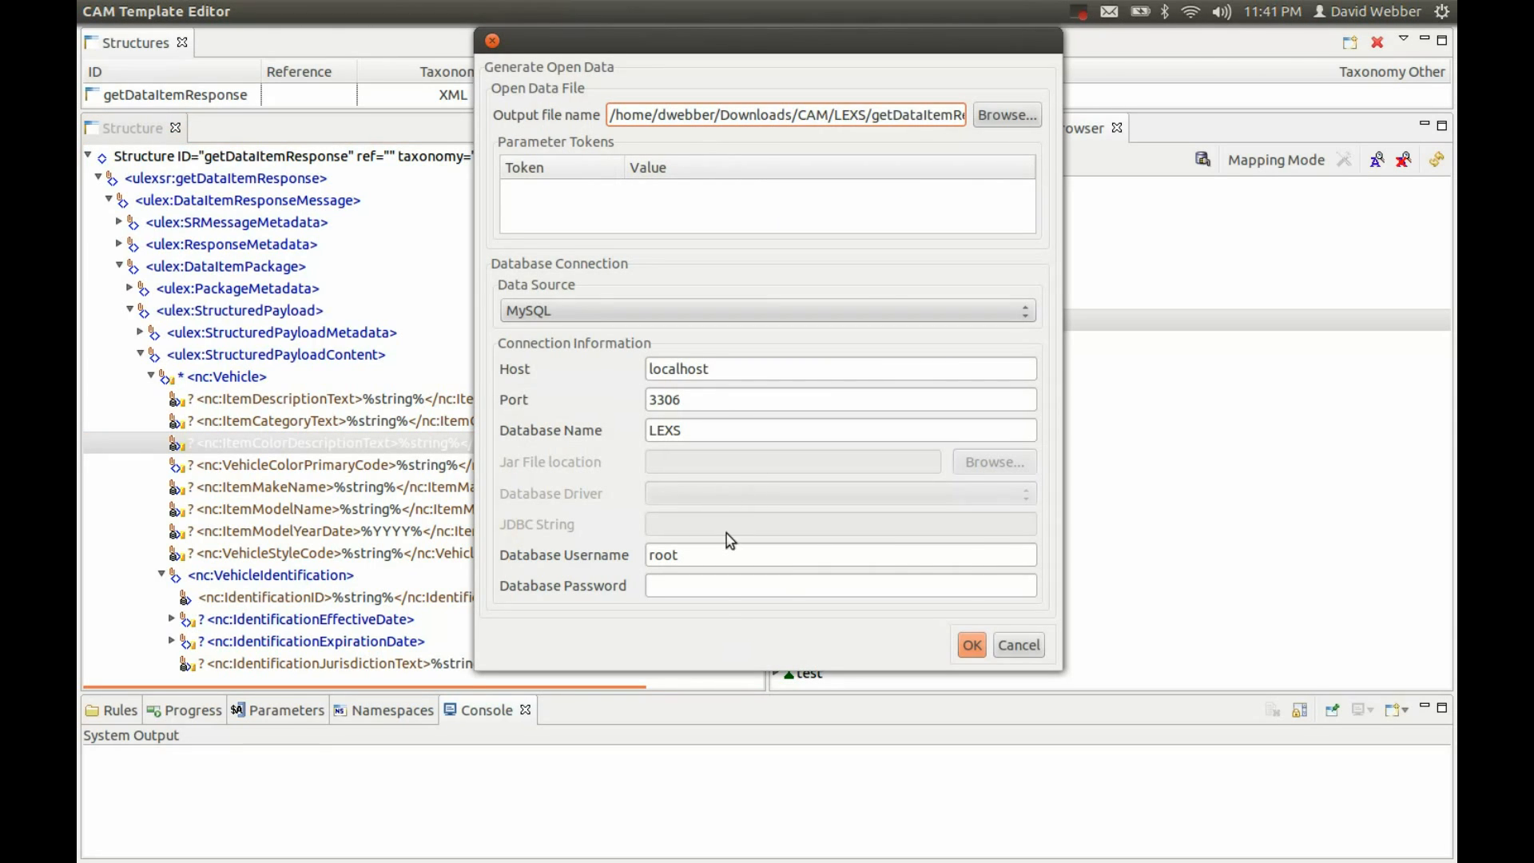
click(683, 590)
text(•••••)
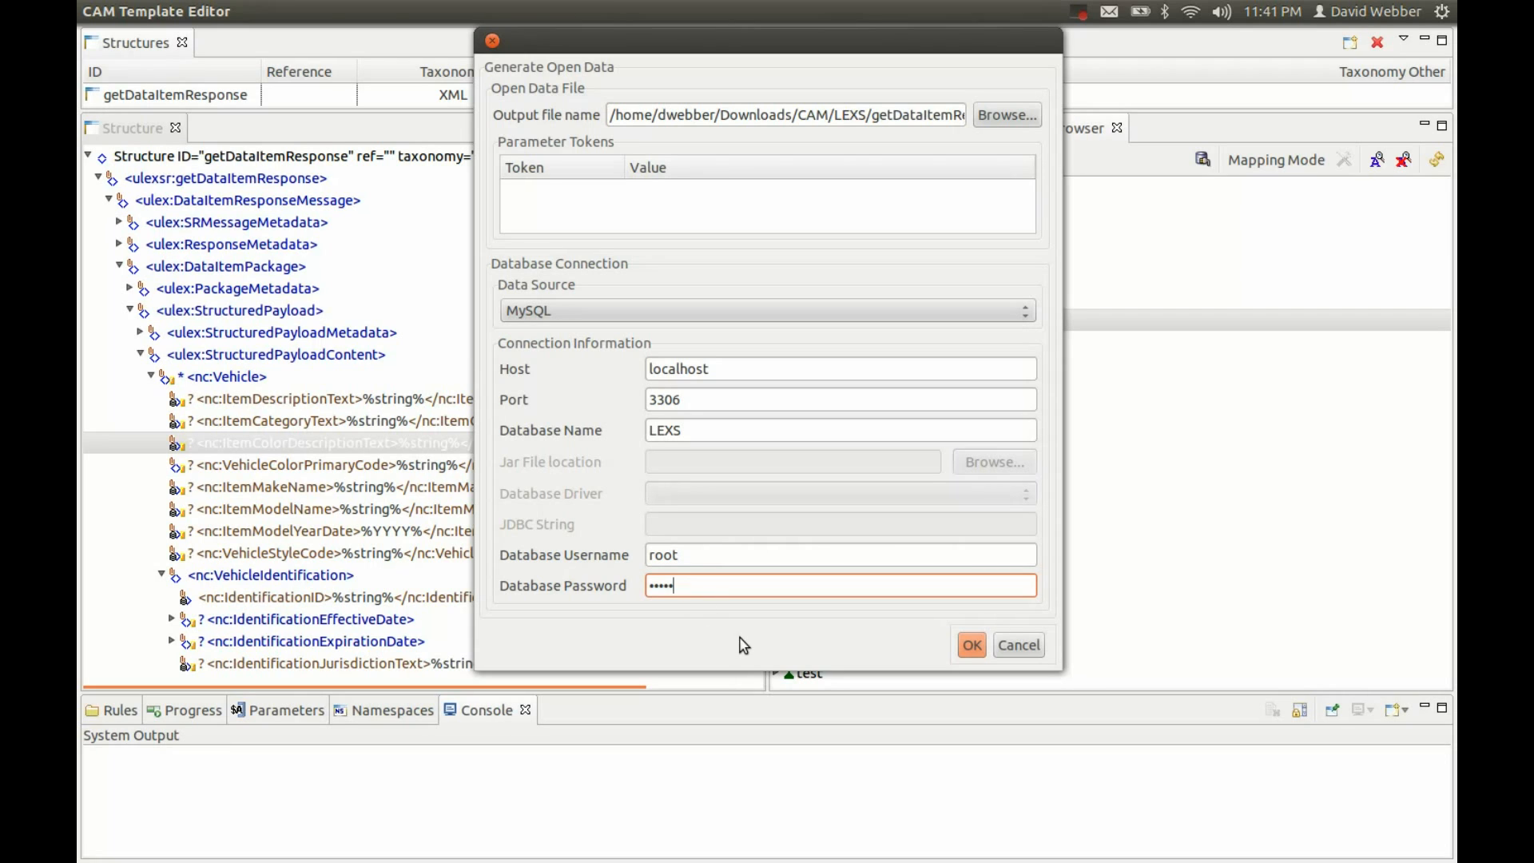
click(971, 647)
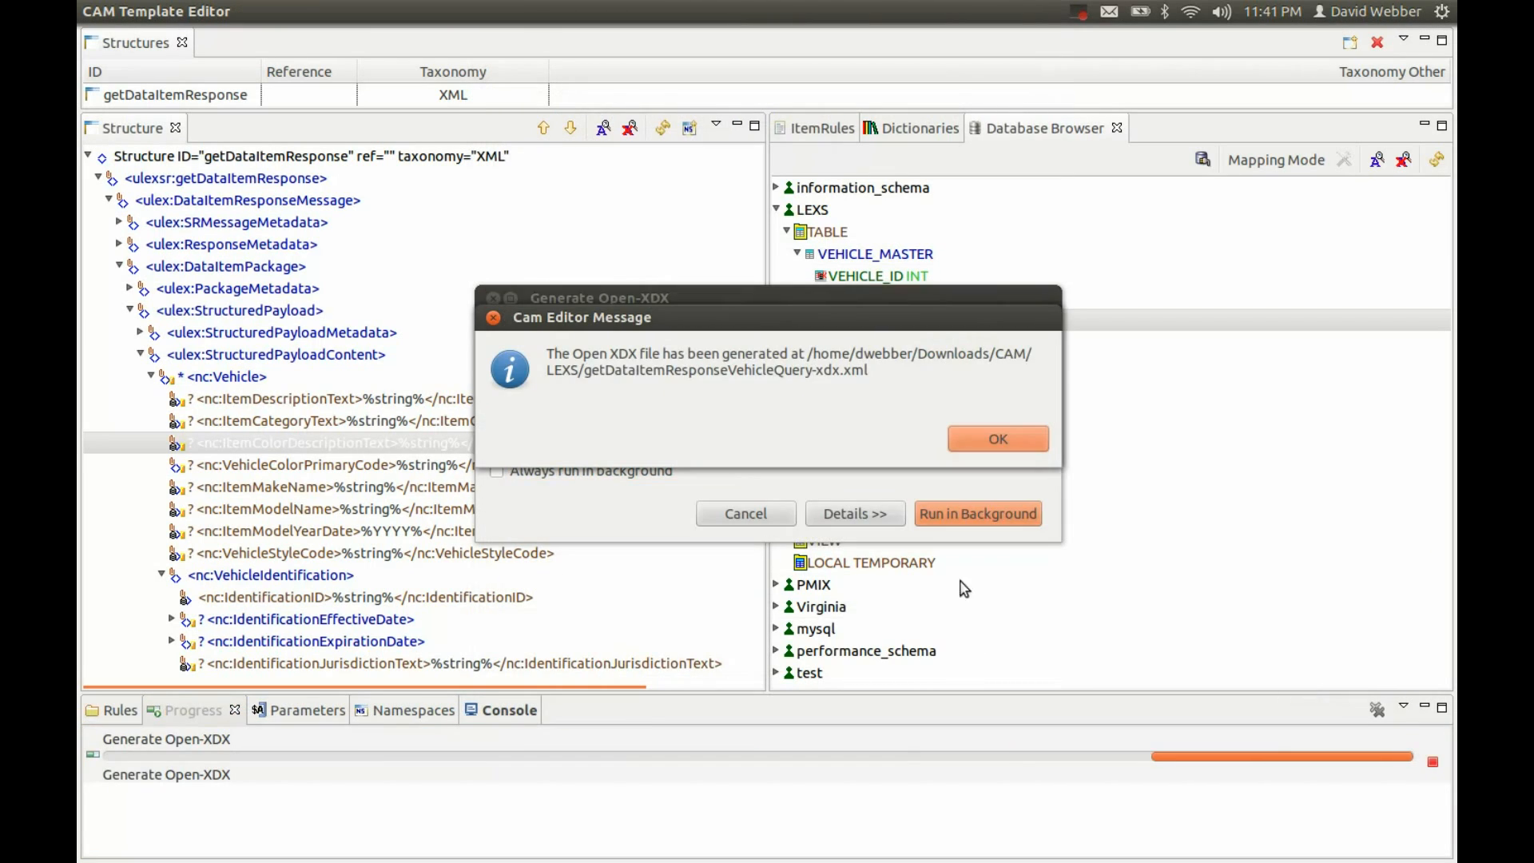
click(995, 438)
Examine the console output of the Open-XDX generation, enlarging the console area temporarily
click(511, 711)
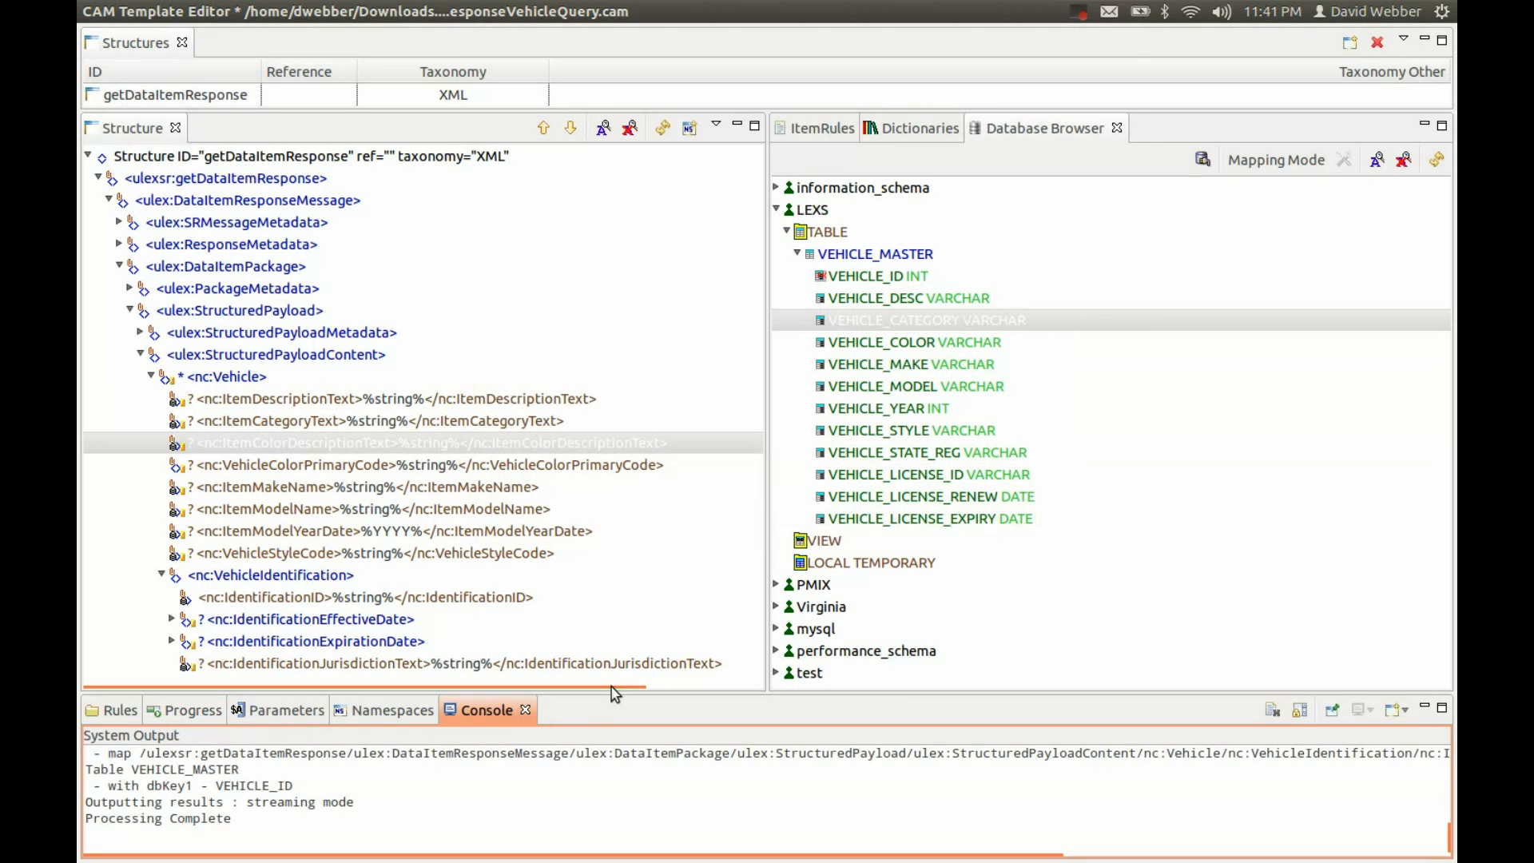
drag(700, 693, 693, 413)
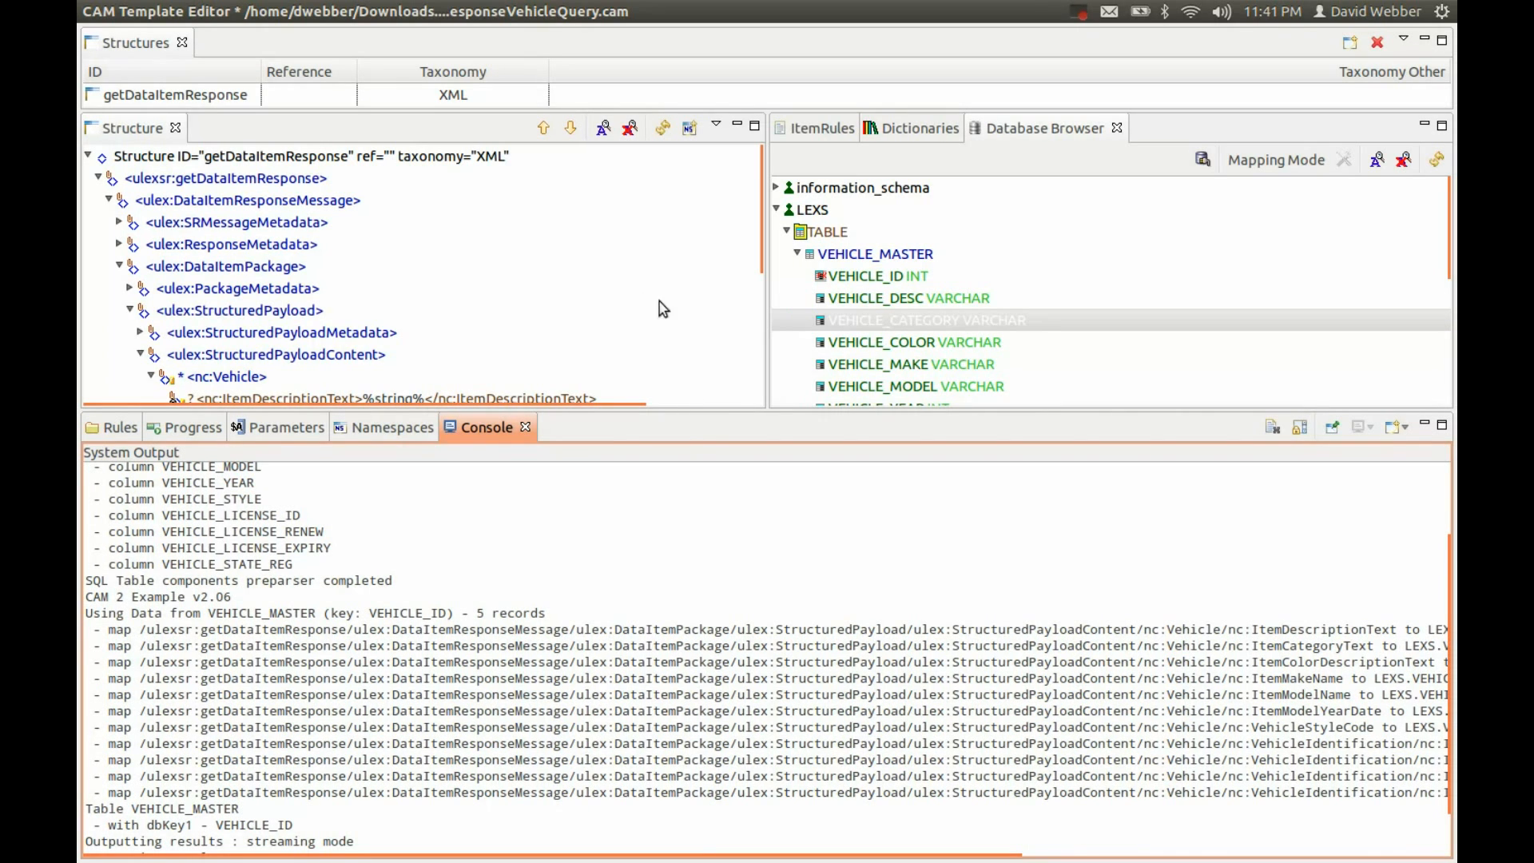
drag(690, 408, 698, 692)
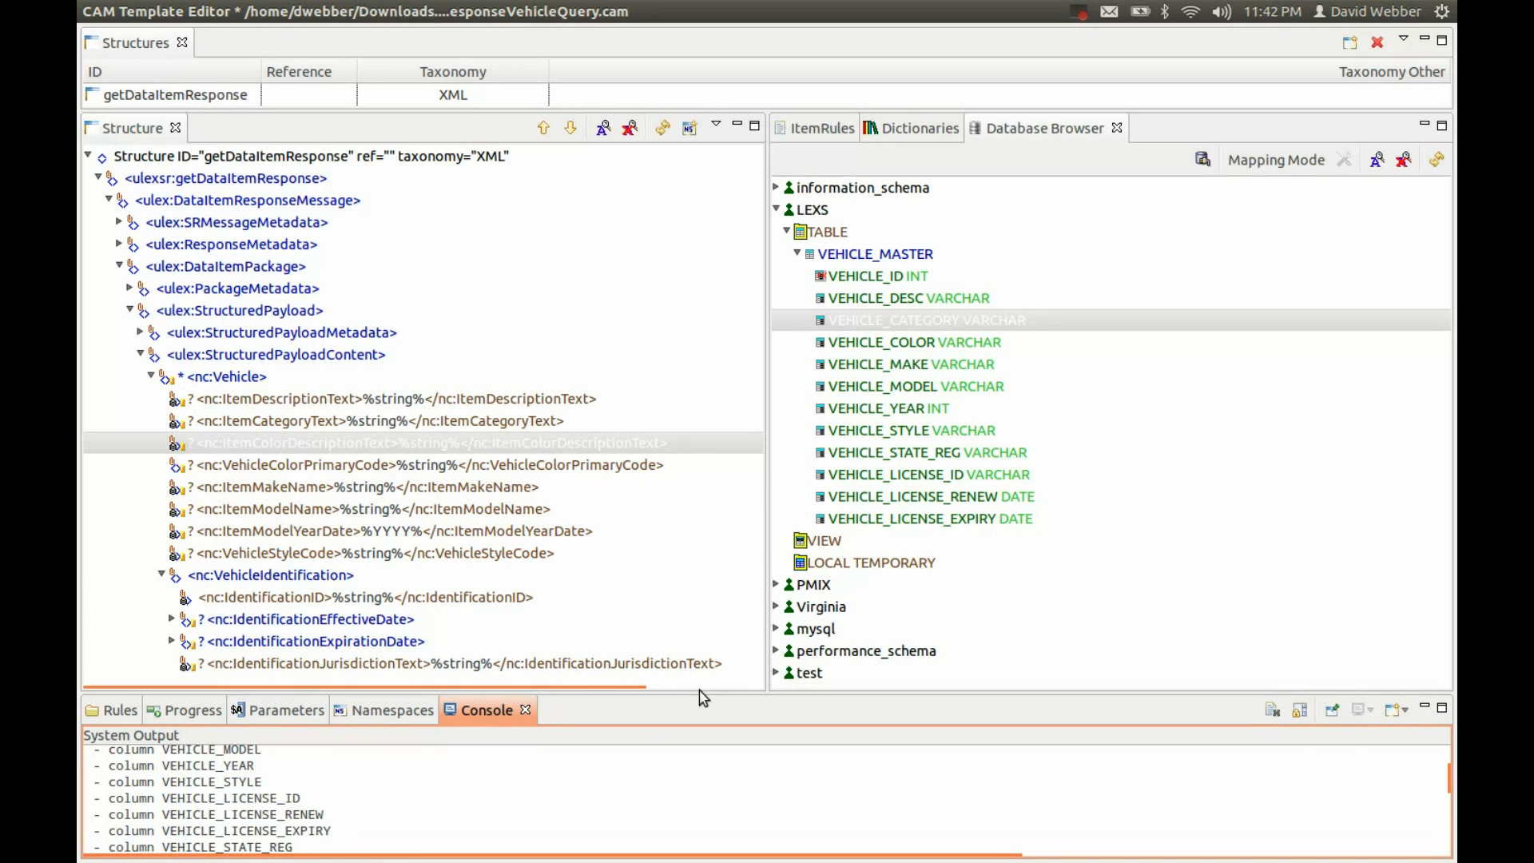
Switch to the file manager and open getDataItemResponseVehicleQuery-xdx.xml from the LEXS folder in the gedit text editor
key(alt+Tab)
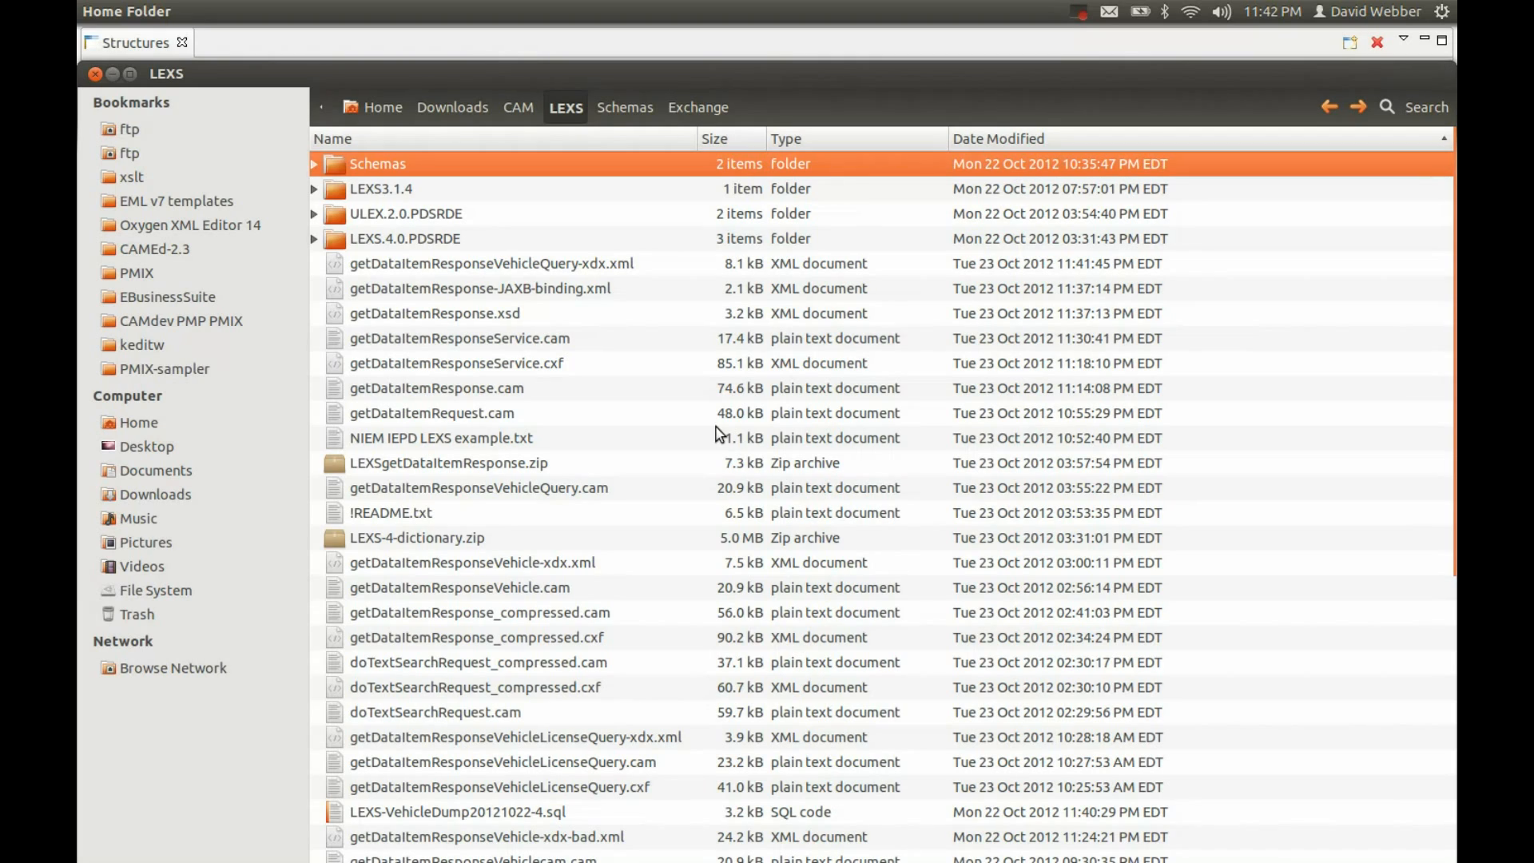
click(587, 264)
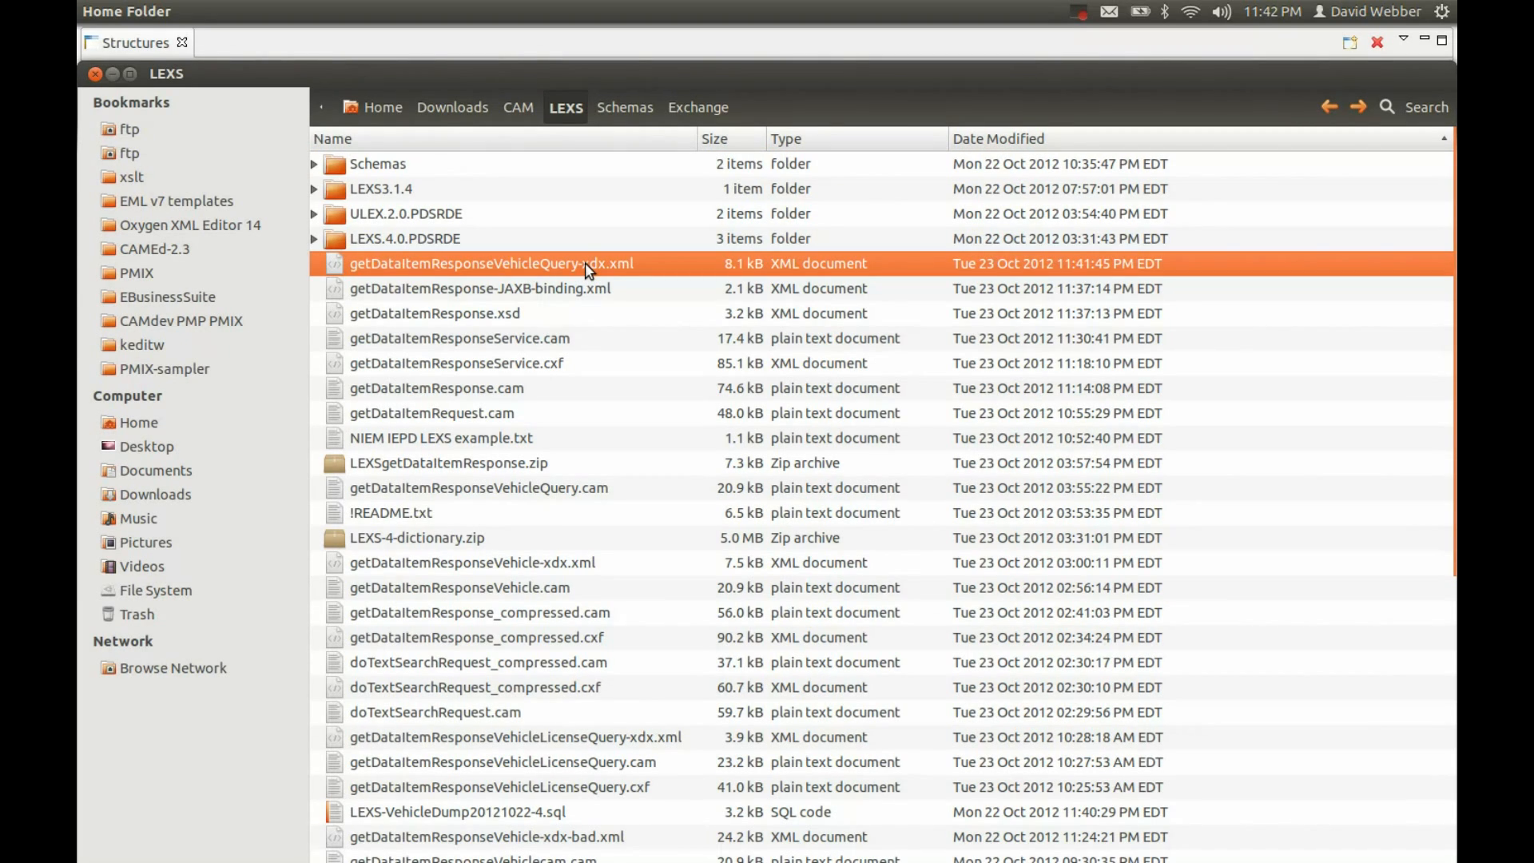
right_click(584, 262)
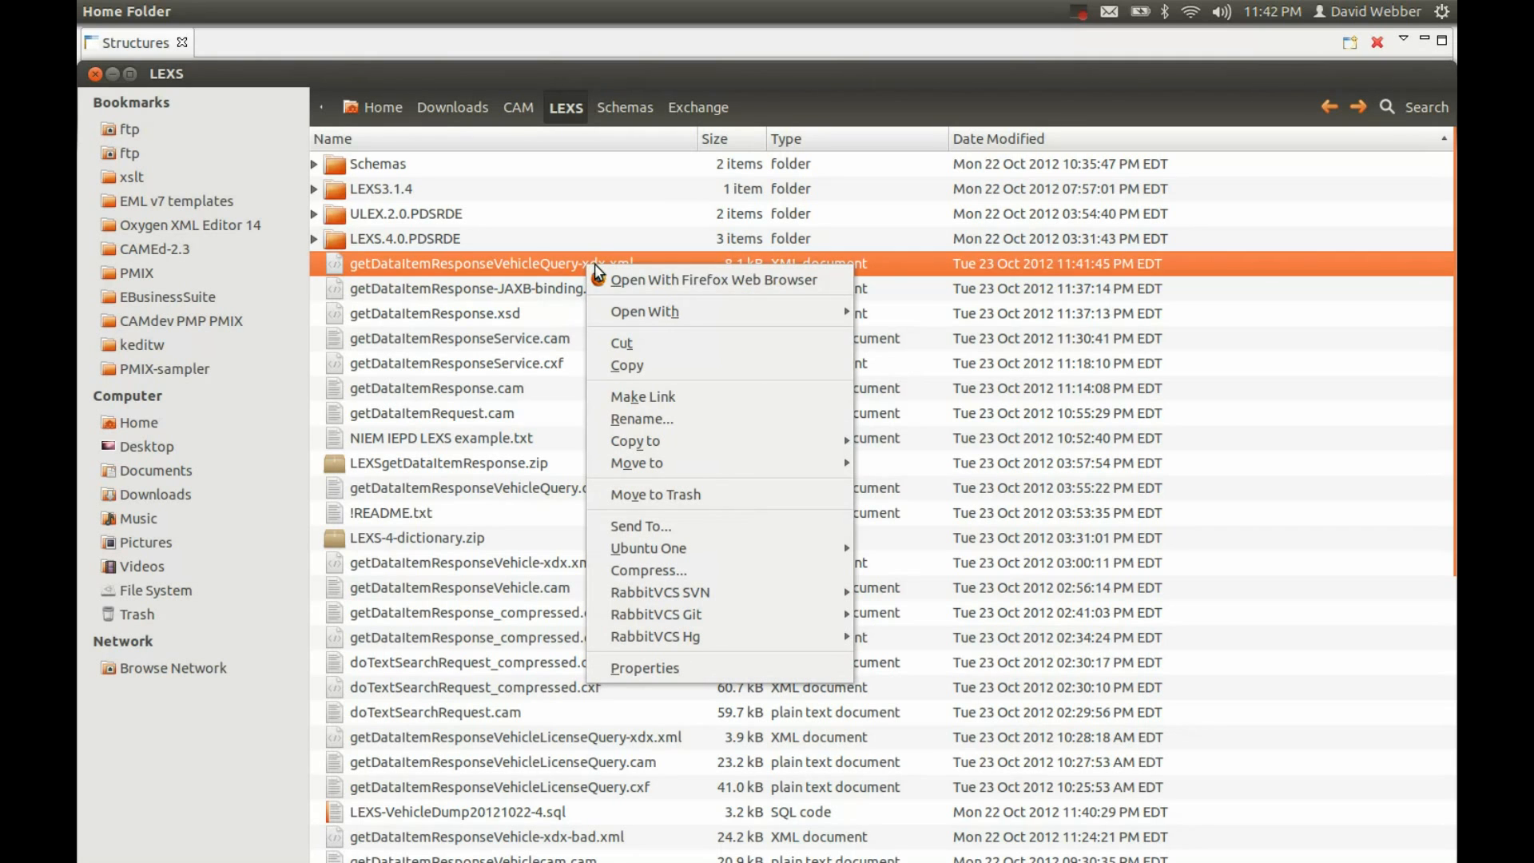
mouse_move(623, 312)
click(912, 400)
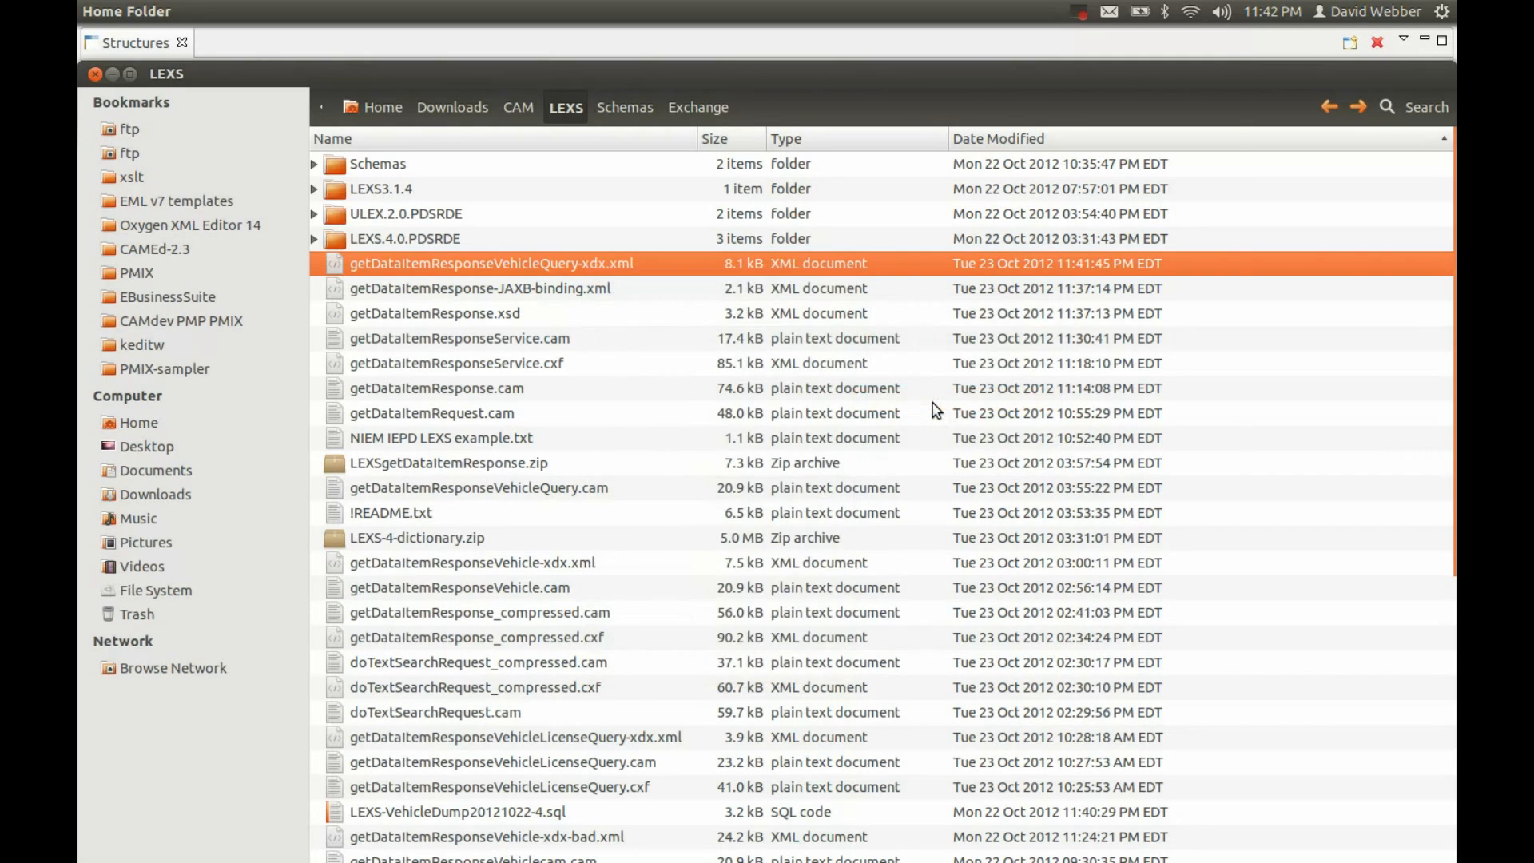
Examine the vehicle records and the header information in the generated getDataItemResponseVehicleQuery-xdx.xml
mouse_move(1227, 377)
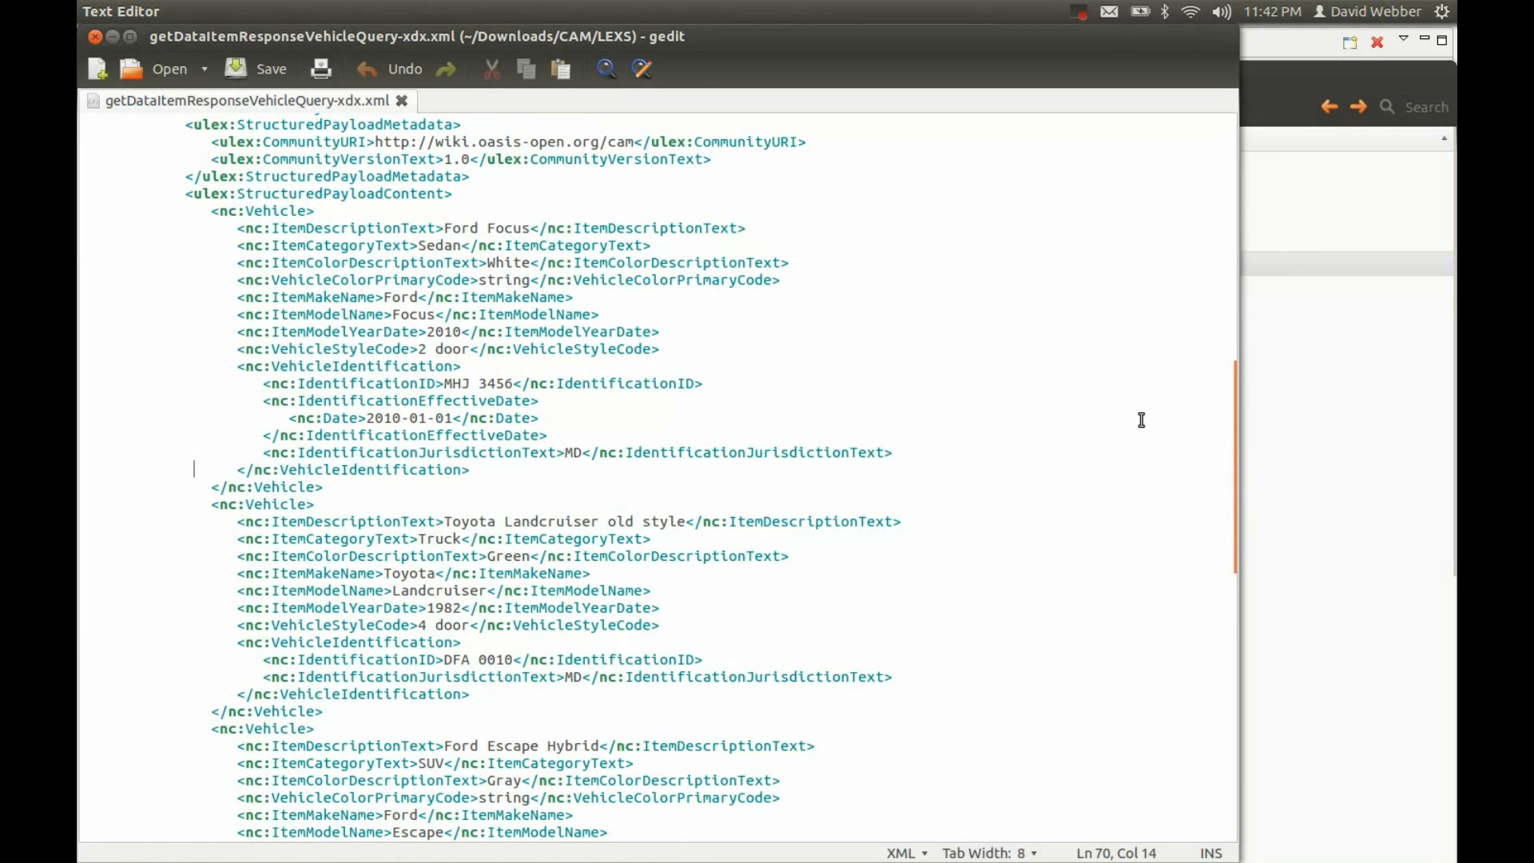
click(1246, 369)
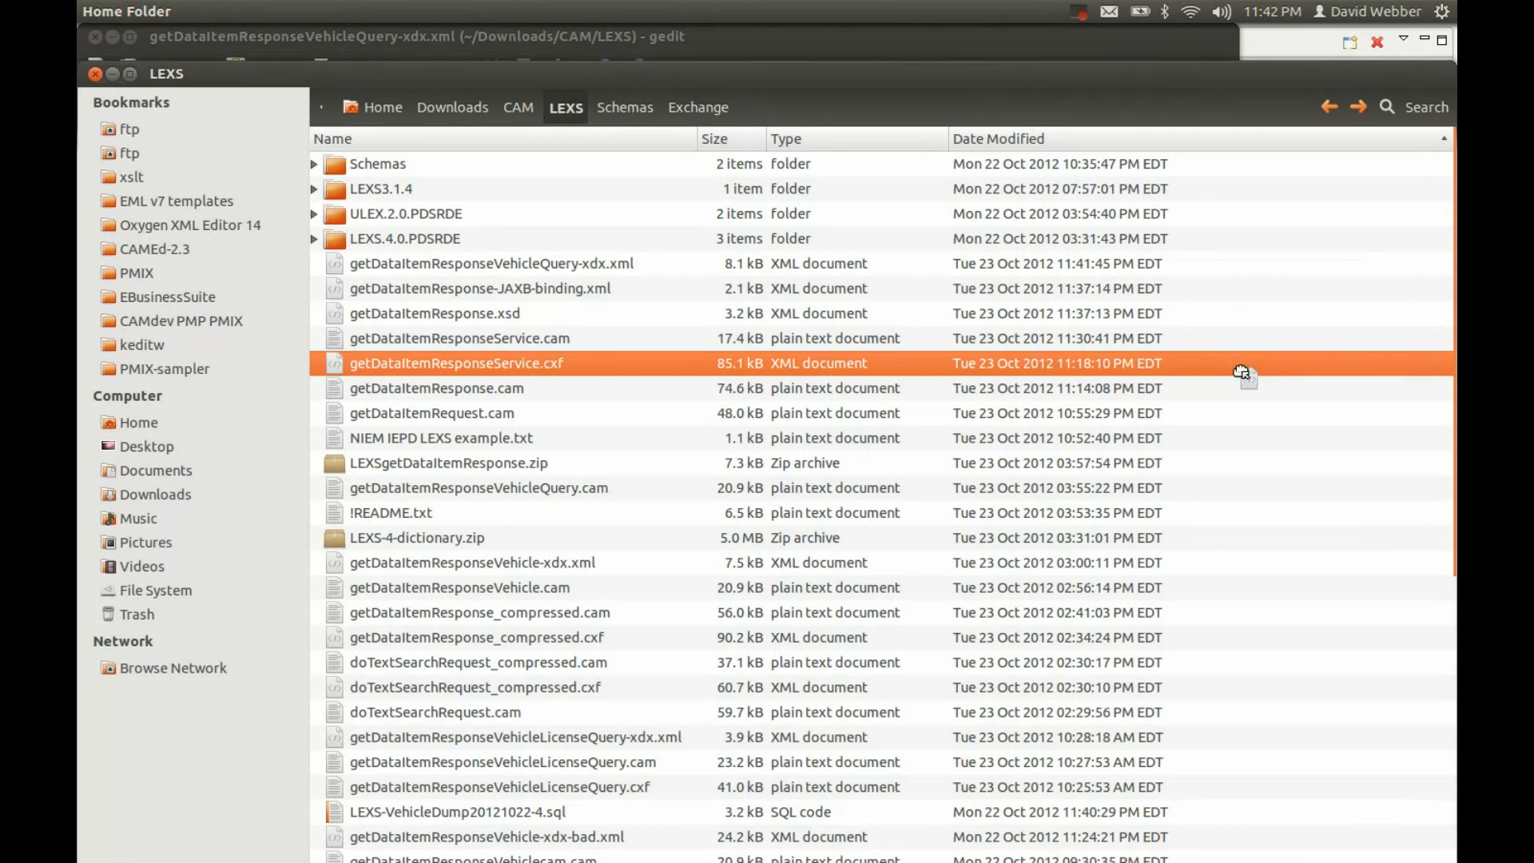
key(alt+Tab)
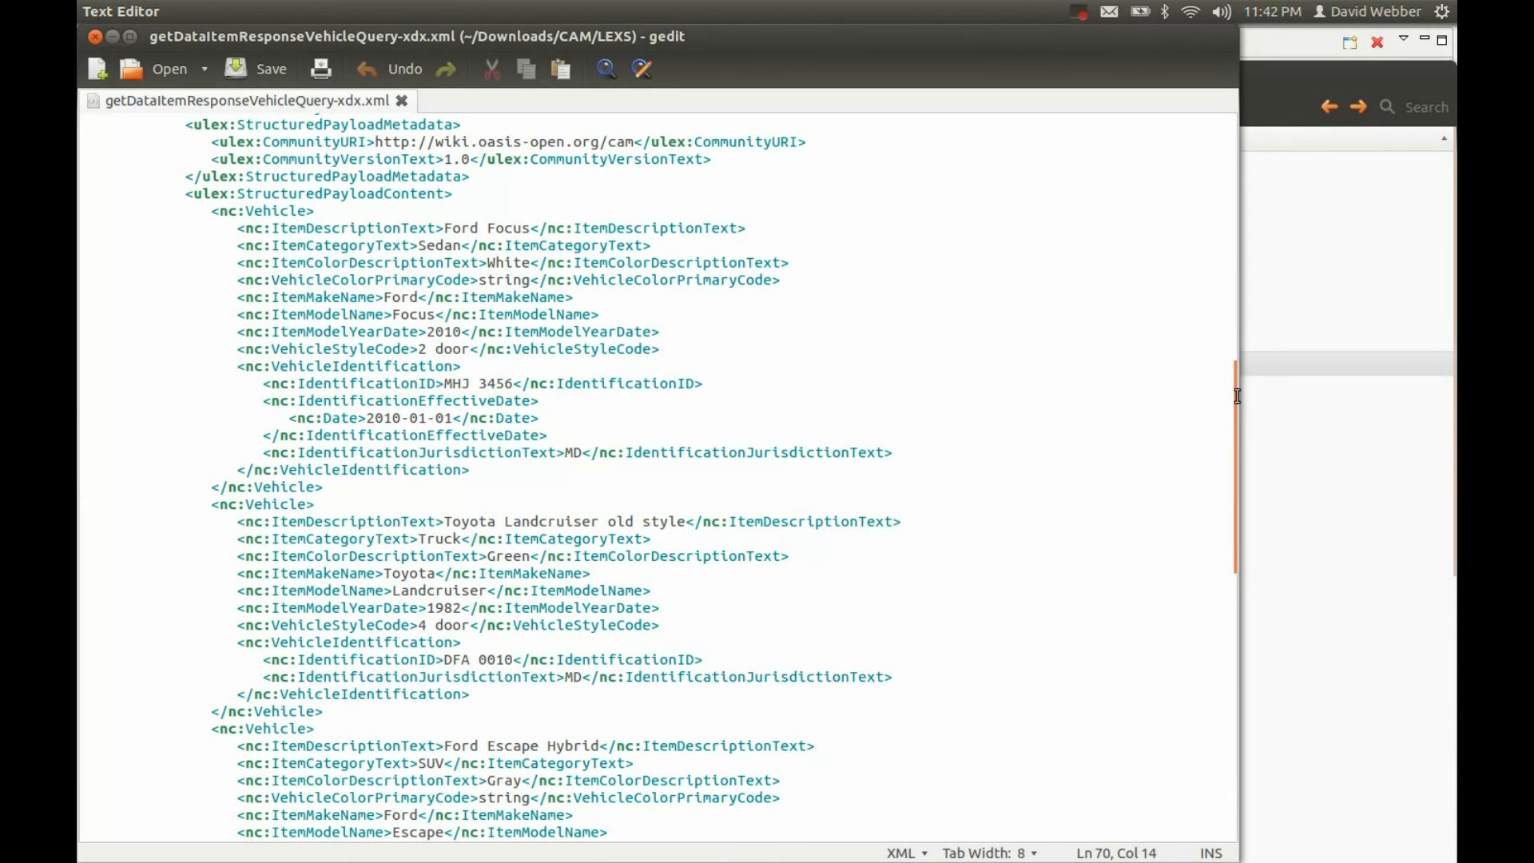
mouse_move(1243, 392)
drag(1240, 388, 1241, 229)
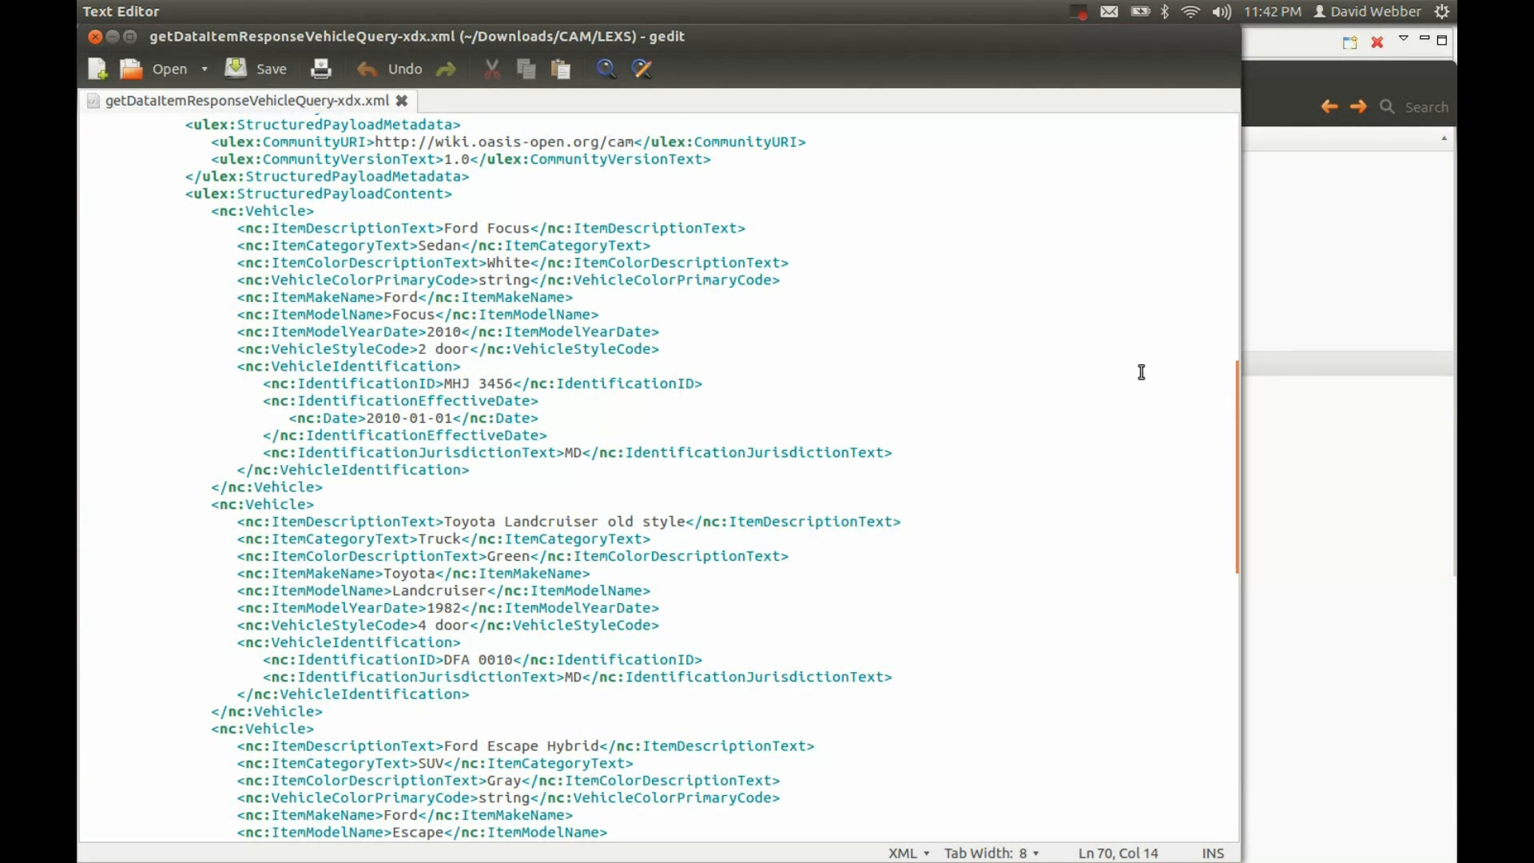
key(Page_Down)
key(Page_Down)
key(Page_Up)
key(Page_Up)
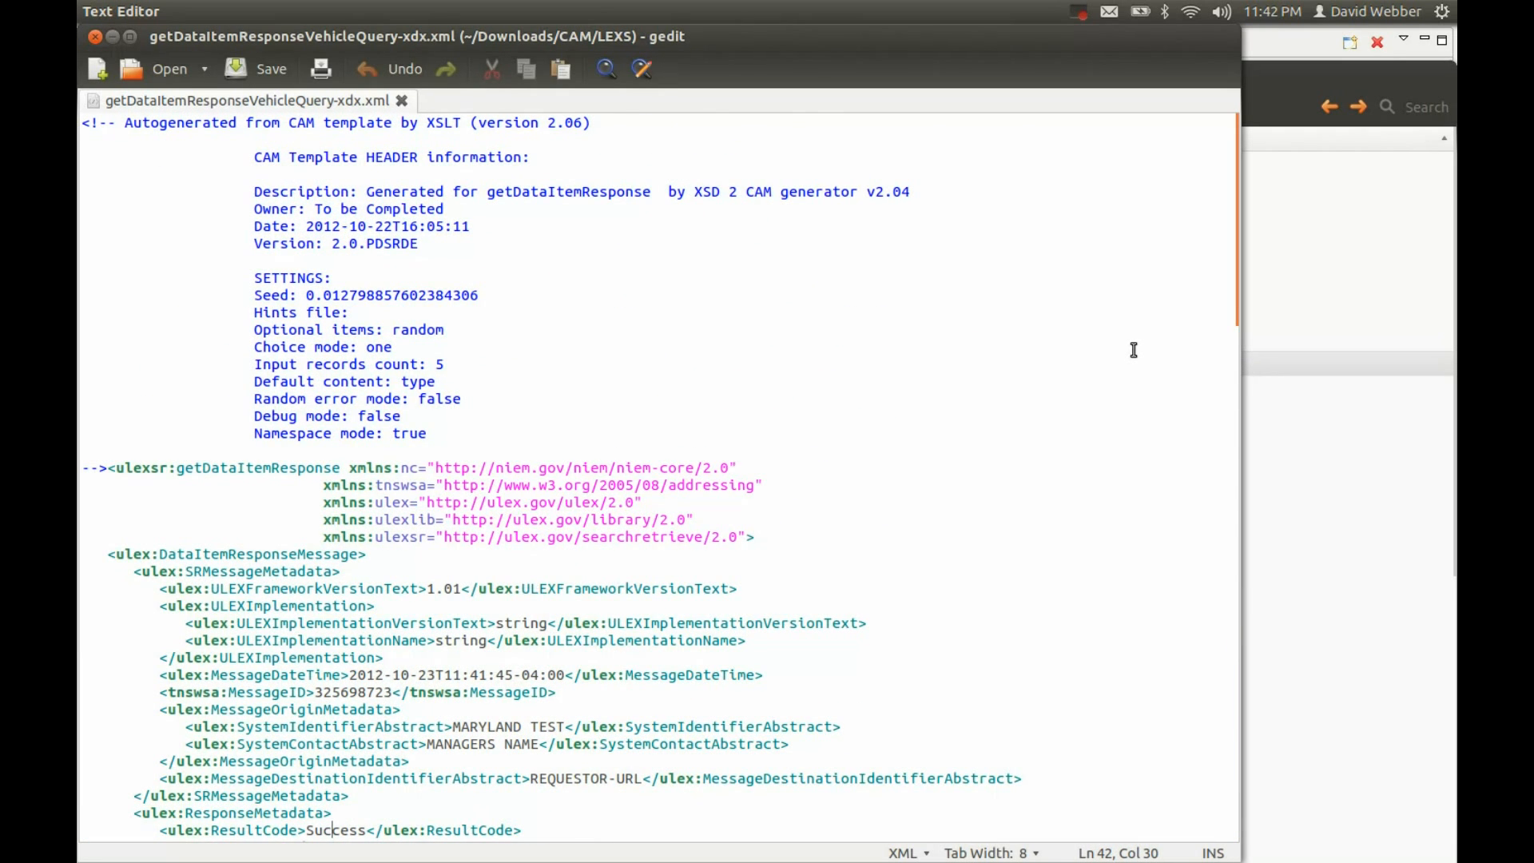
Add the VEHICLE_MASTER table of the LEXS database to the template's parameters
key(Page_Down)
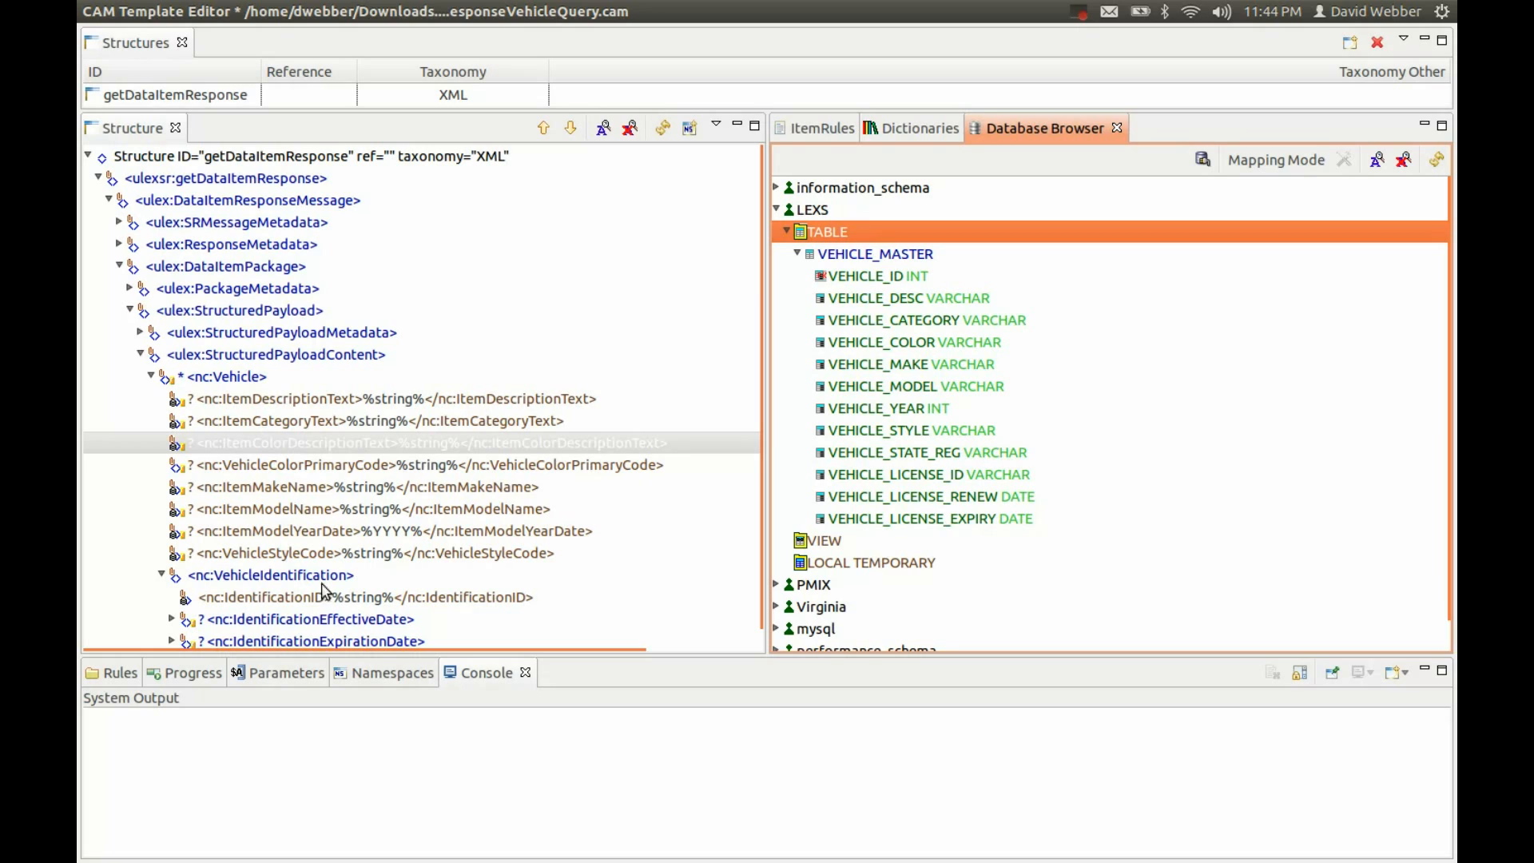
click(278, 673)
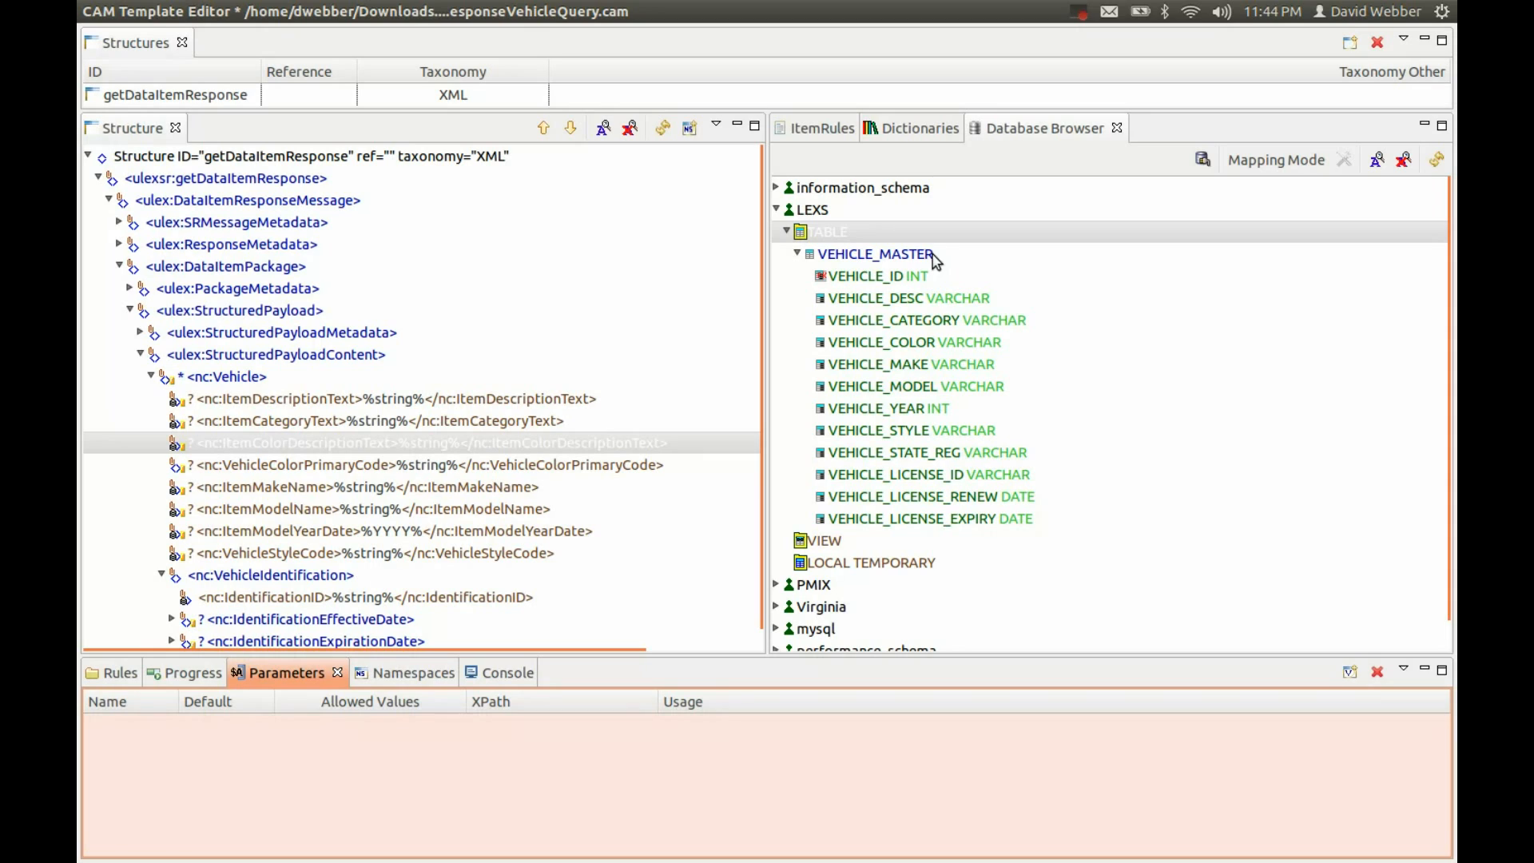
click(909, 256)
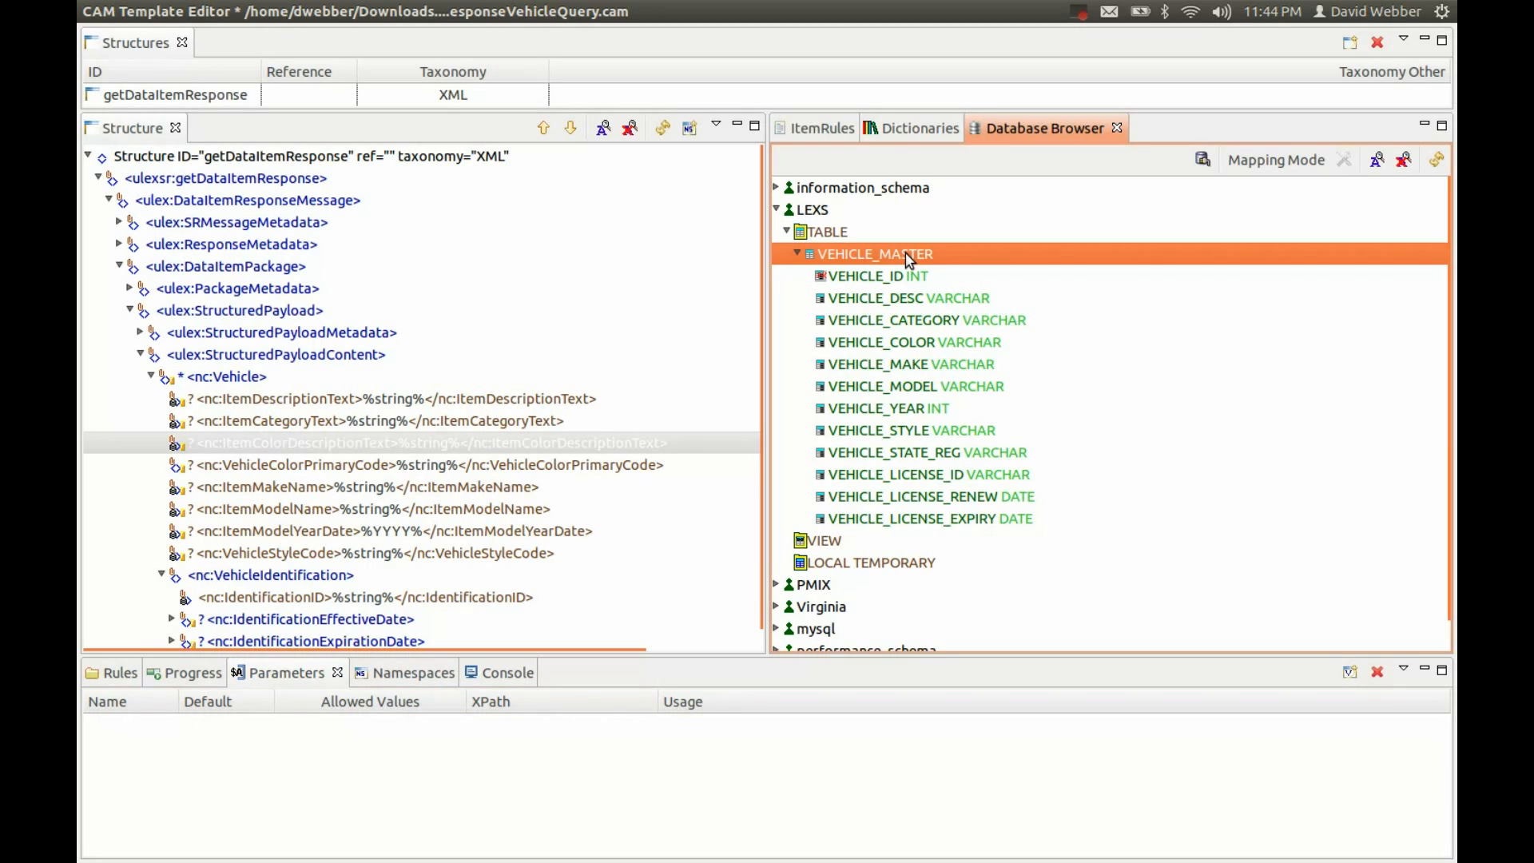
drag(905, 251, 272, 701)
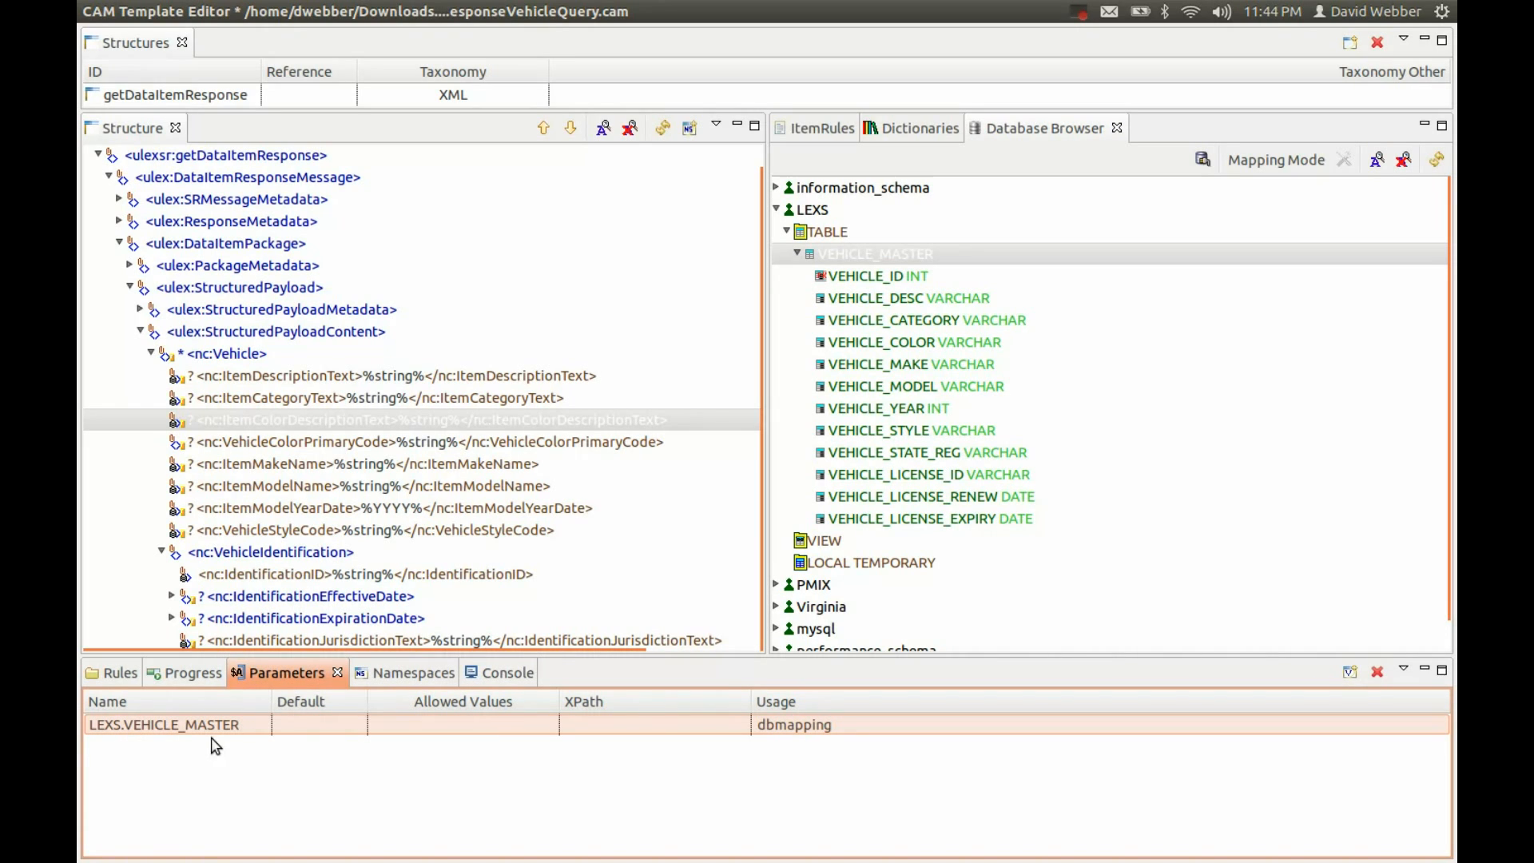
Set the LEXS.VEHICLE_MASTER parameter's default to VEHICLE_LICENSE_ID = '$licenseID' and save the template
drag(367, 702, 590, 702)
click(390, 724)
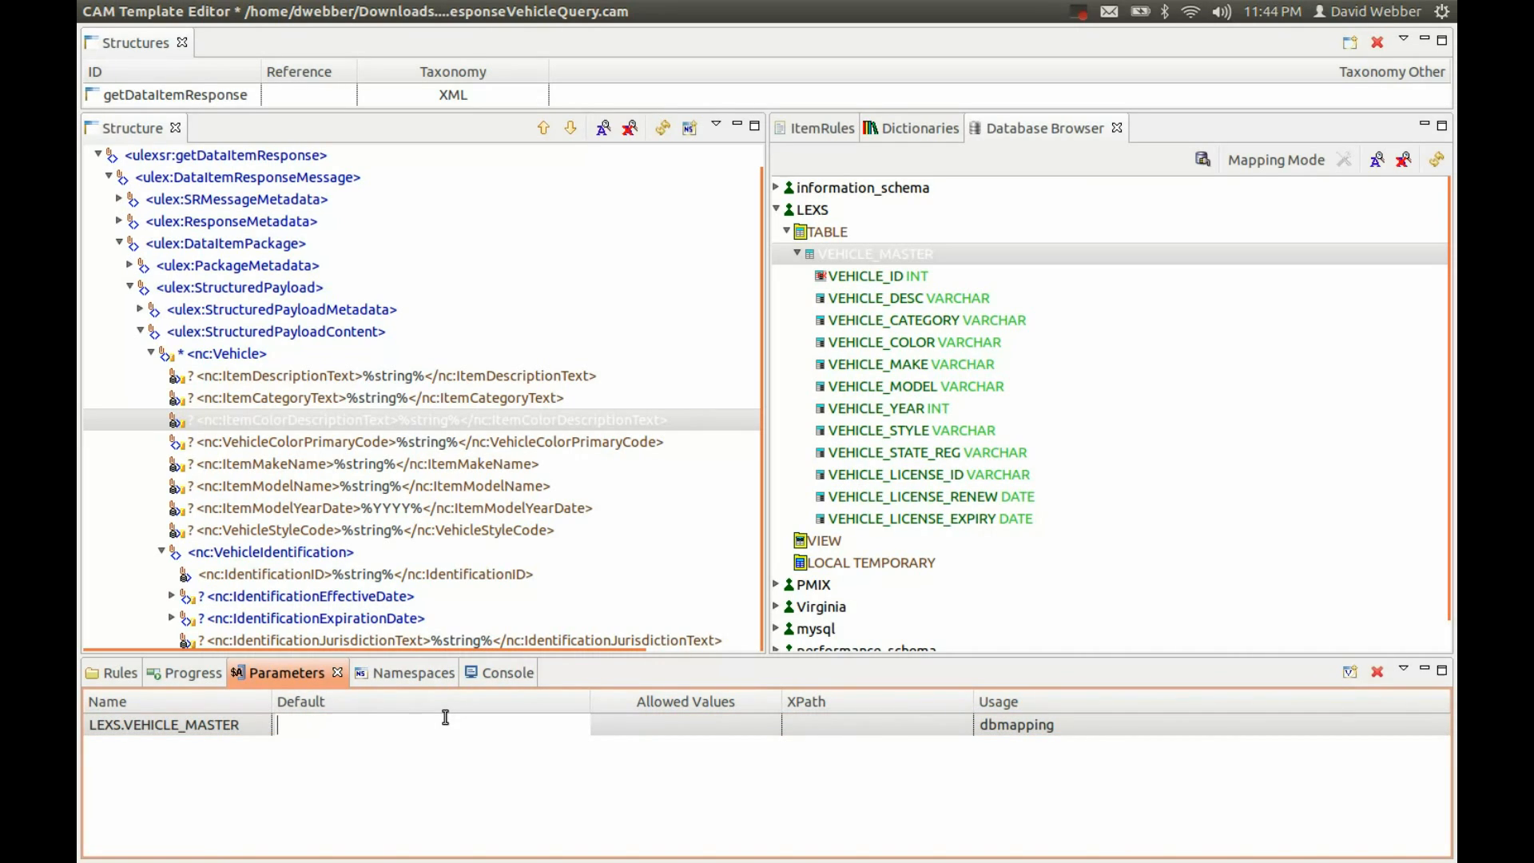
text(VEHICLE_LICENSE_ID)
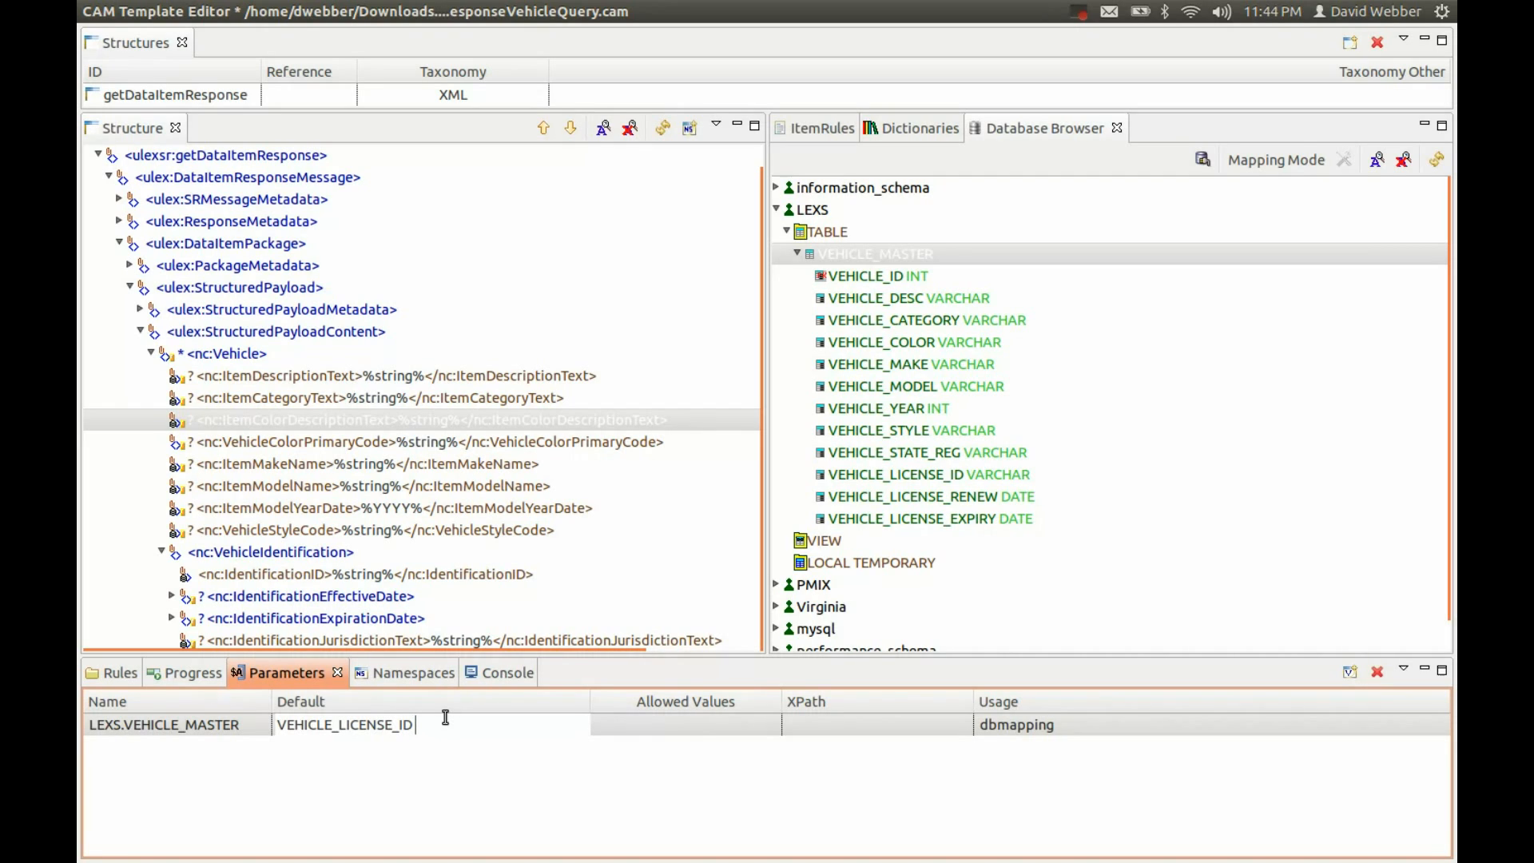
text( = '$licenseID')
click(528, 738)
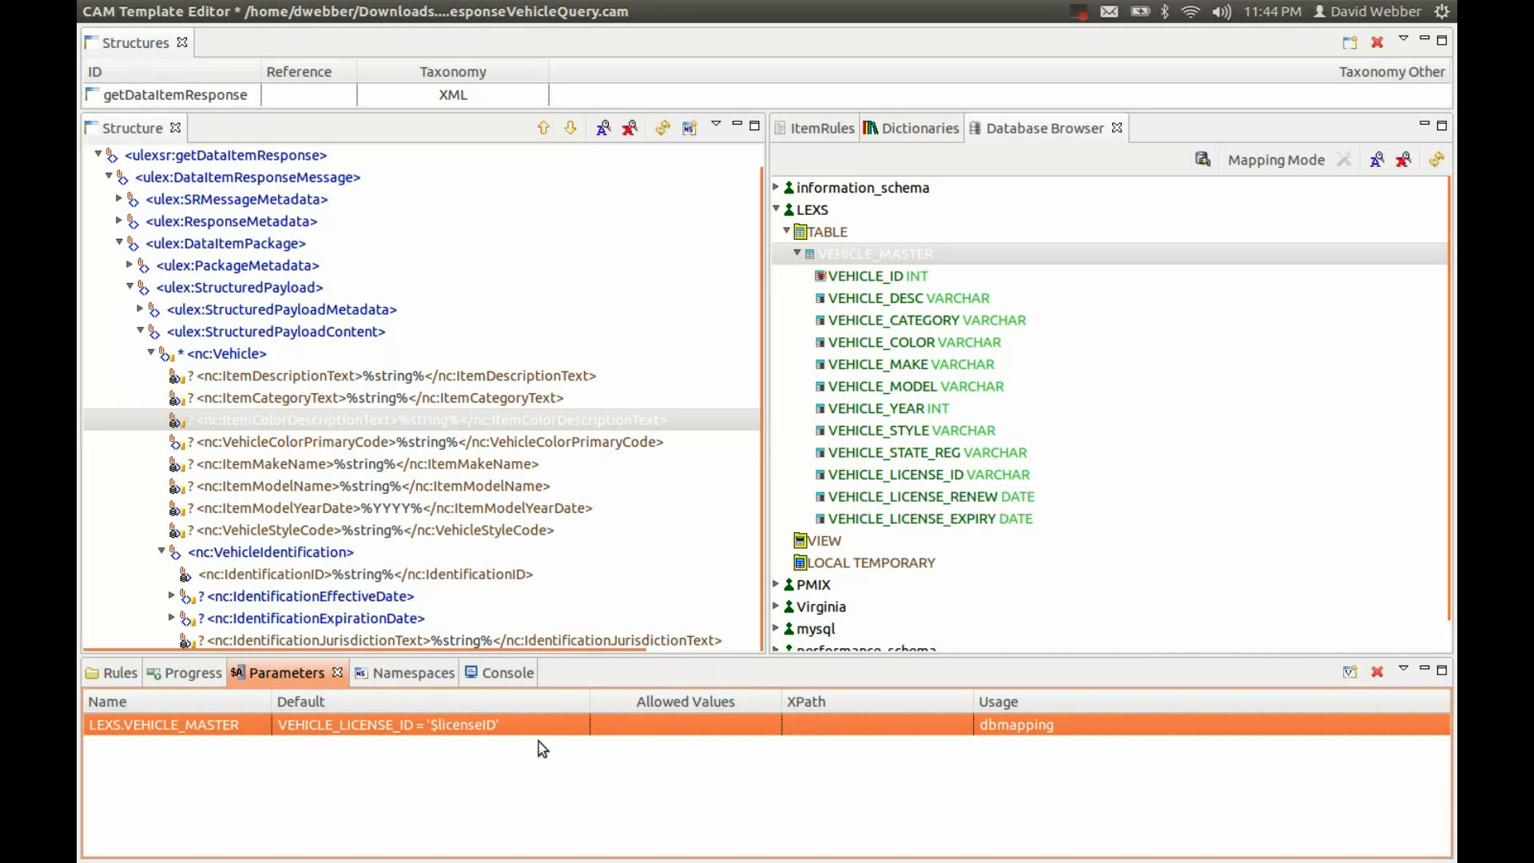
click(154, 12)
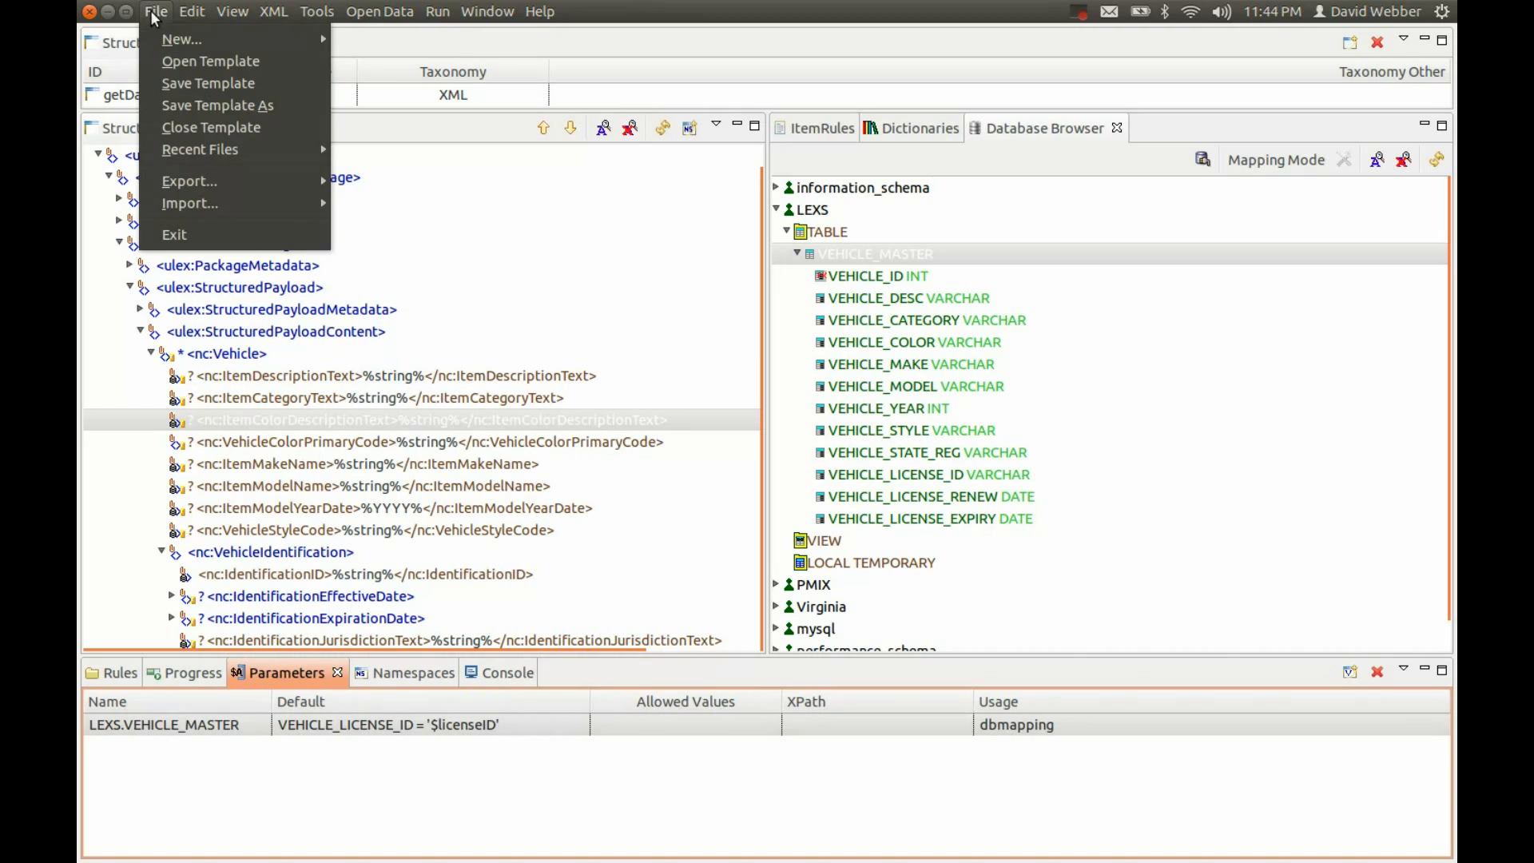
click(164, 83)
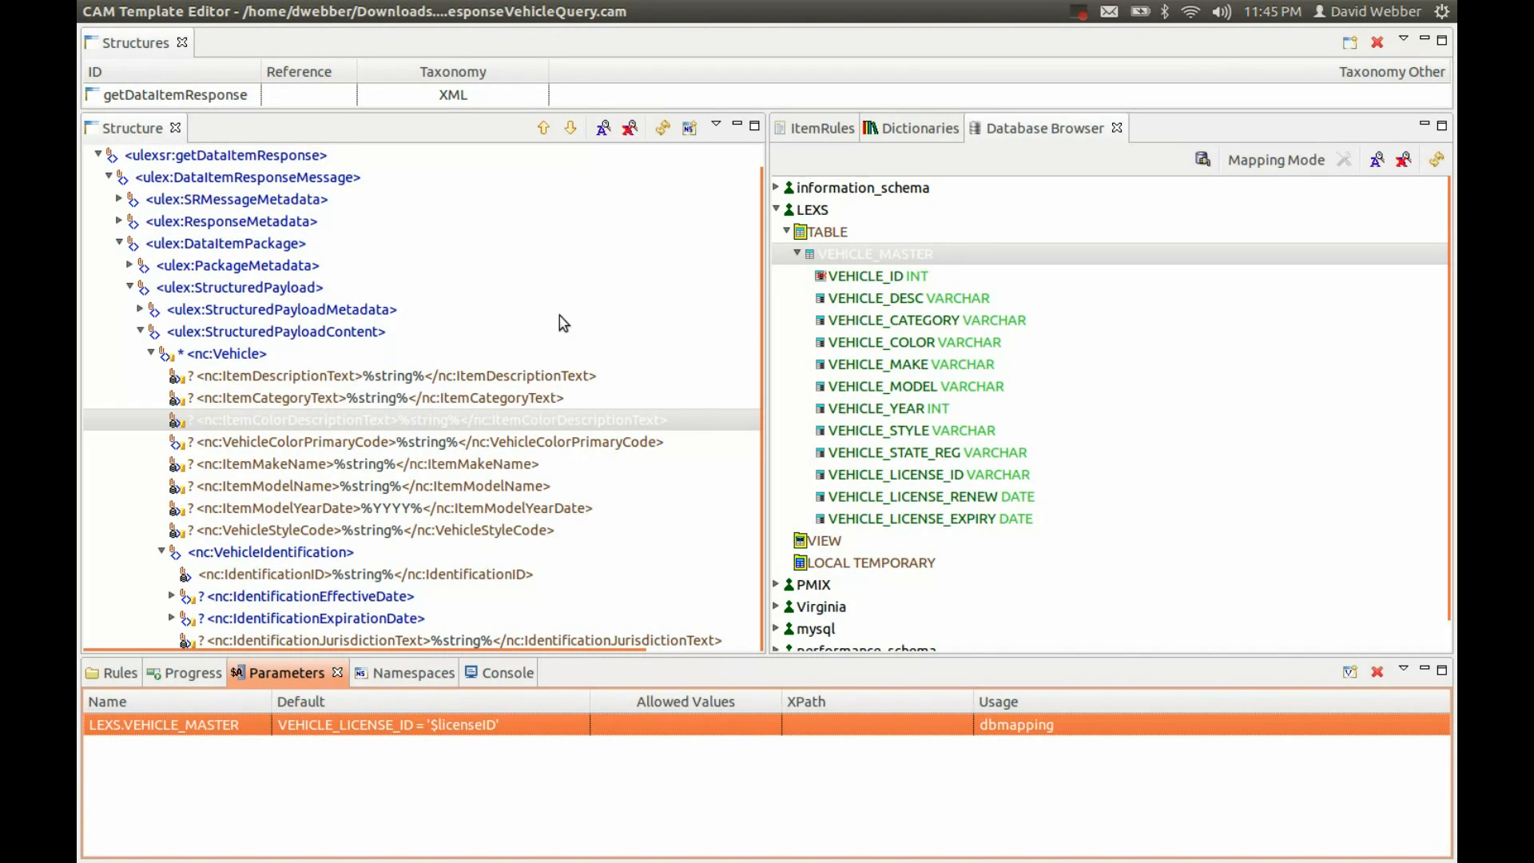
Generate the Open Data file from the MySQL database with $licenseID set to NIPPY 1, entering the database password
mouse_move(376, 16)
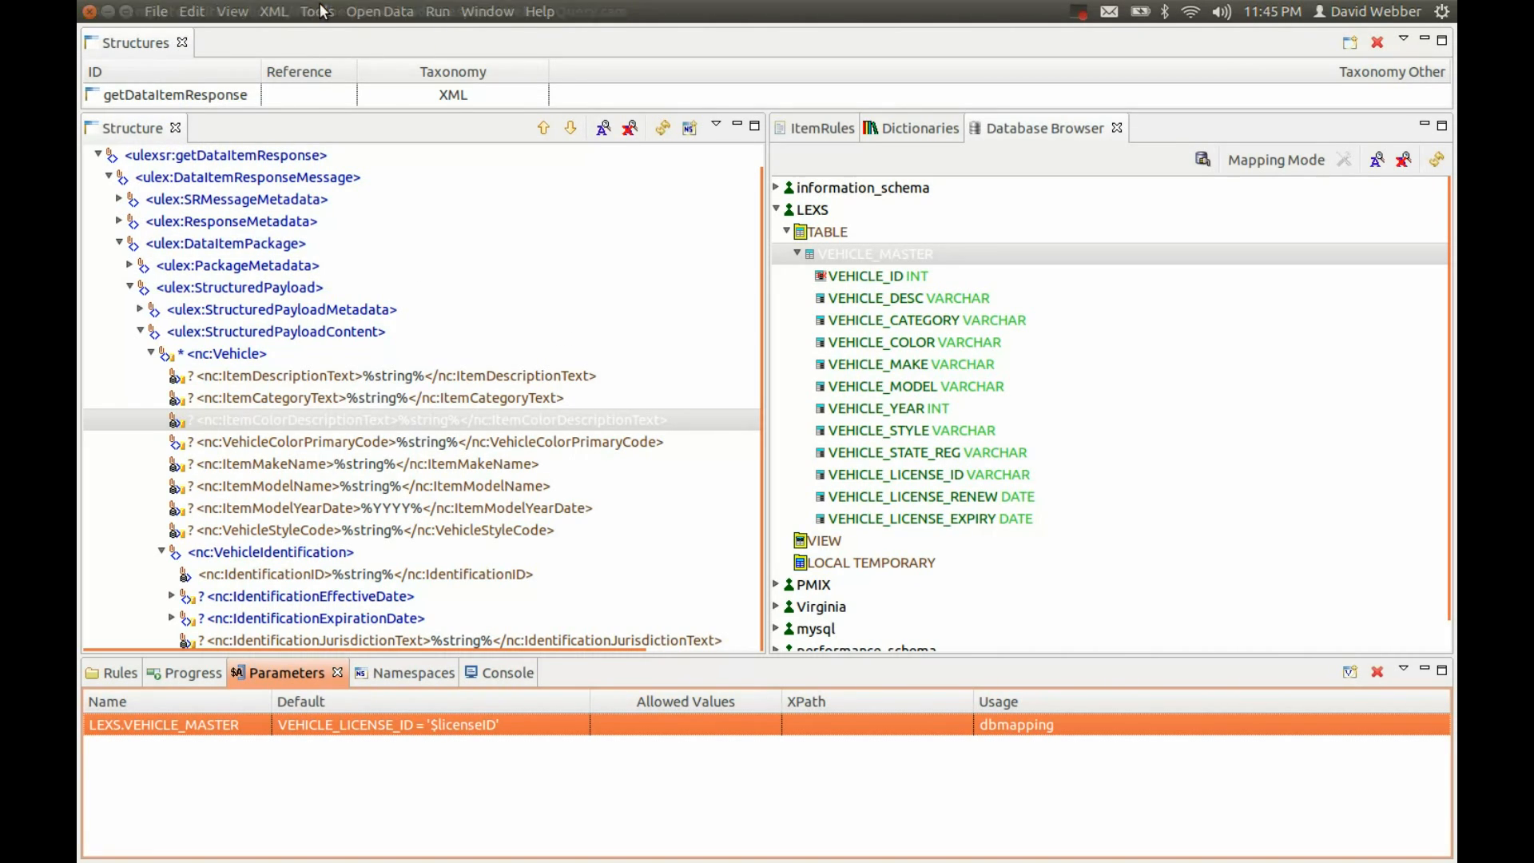
click(375, 12)
click(394, 35)
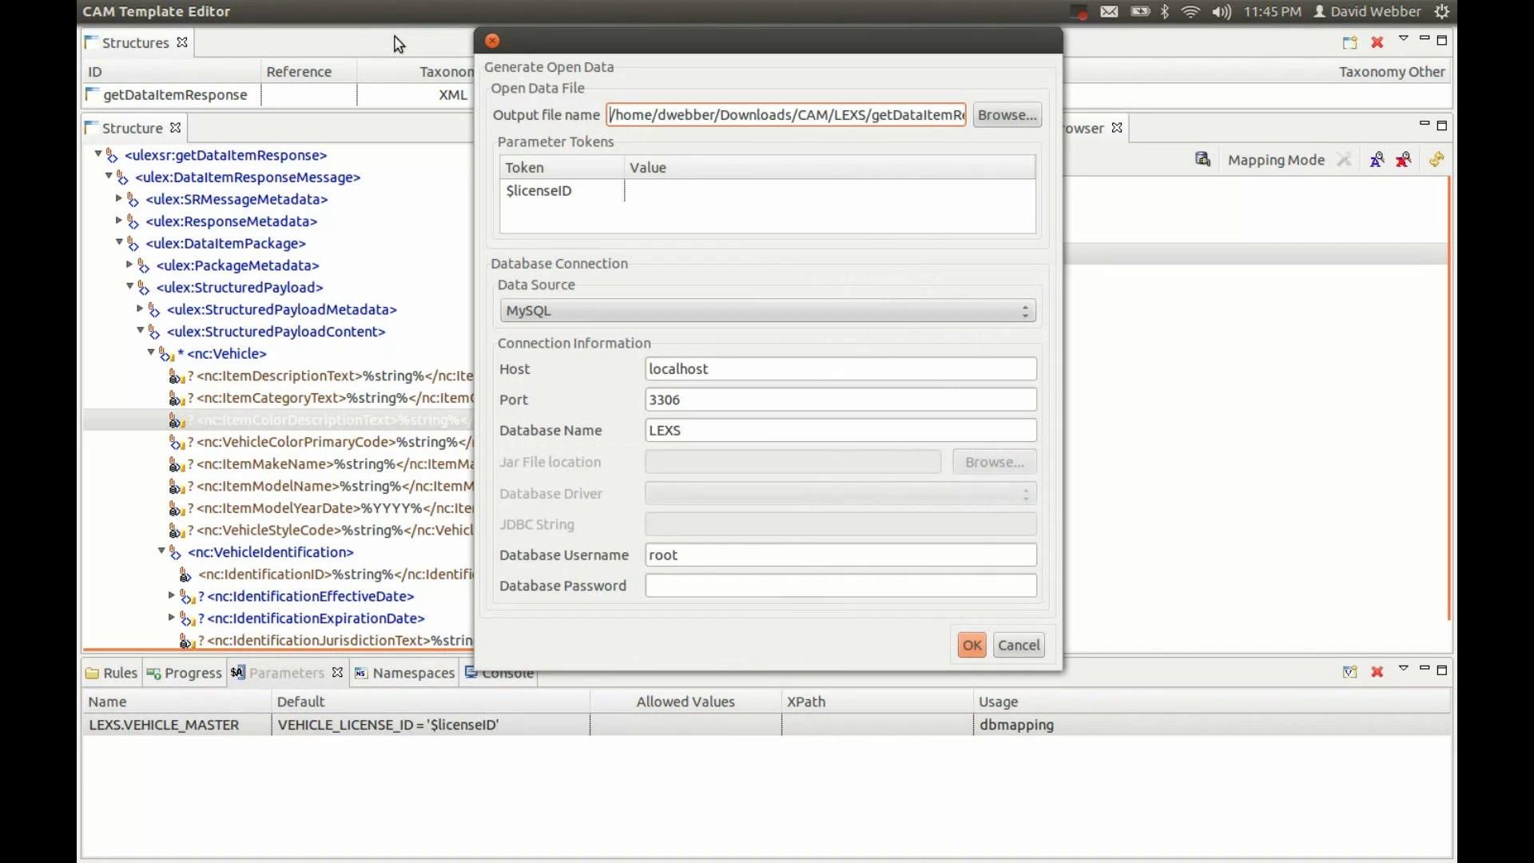
click(649, 196)
click(639, 189)
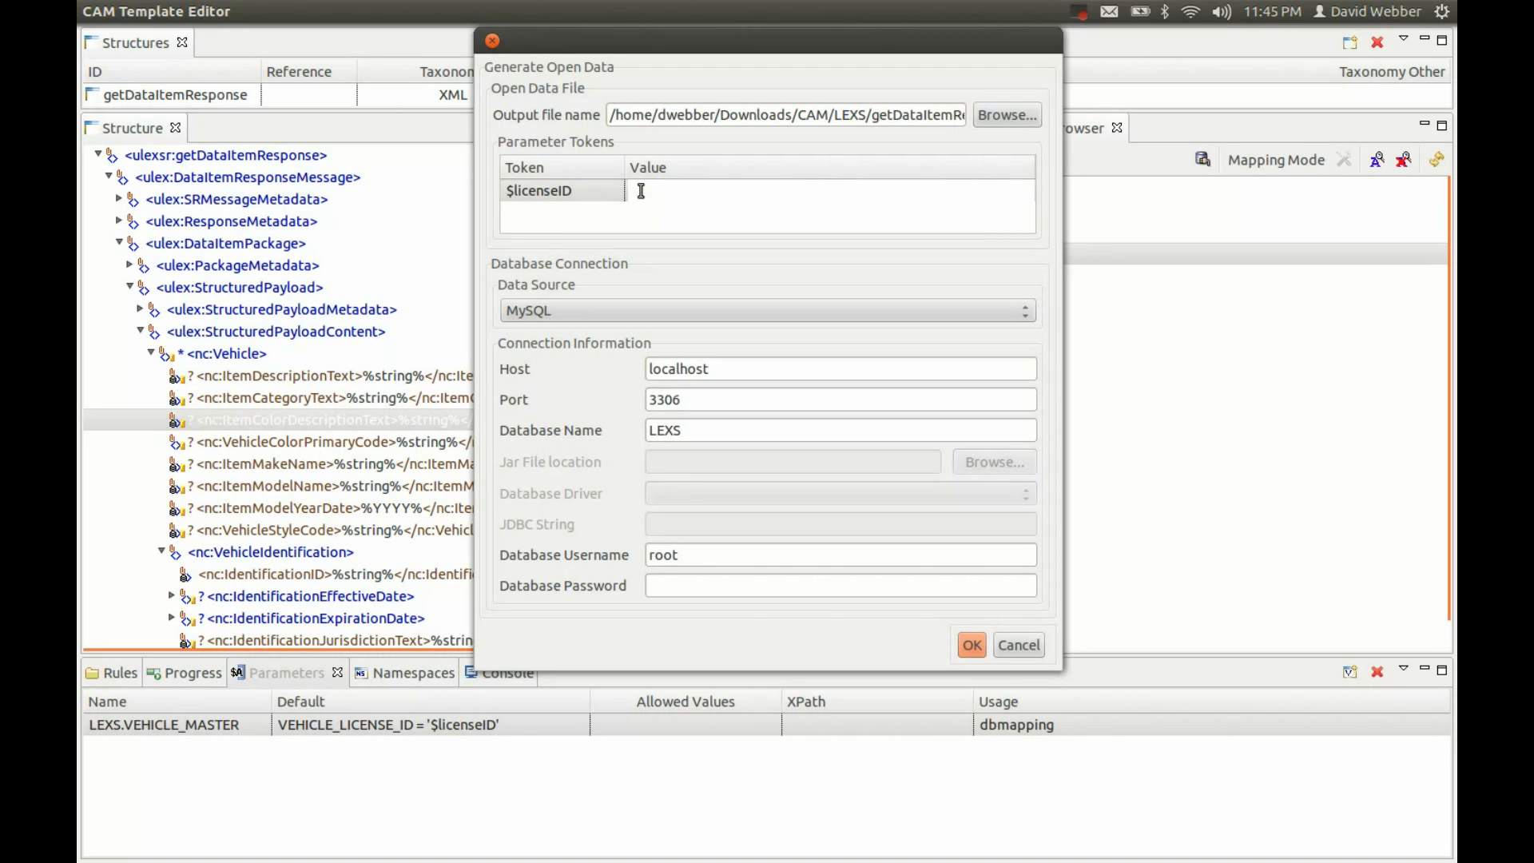
text(NAPPY 1)
key(Return)
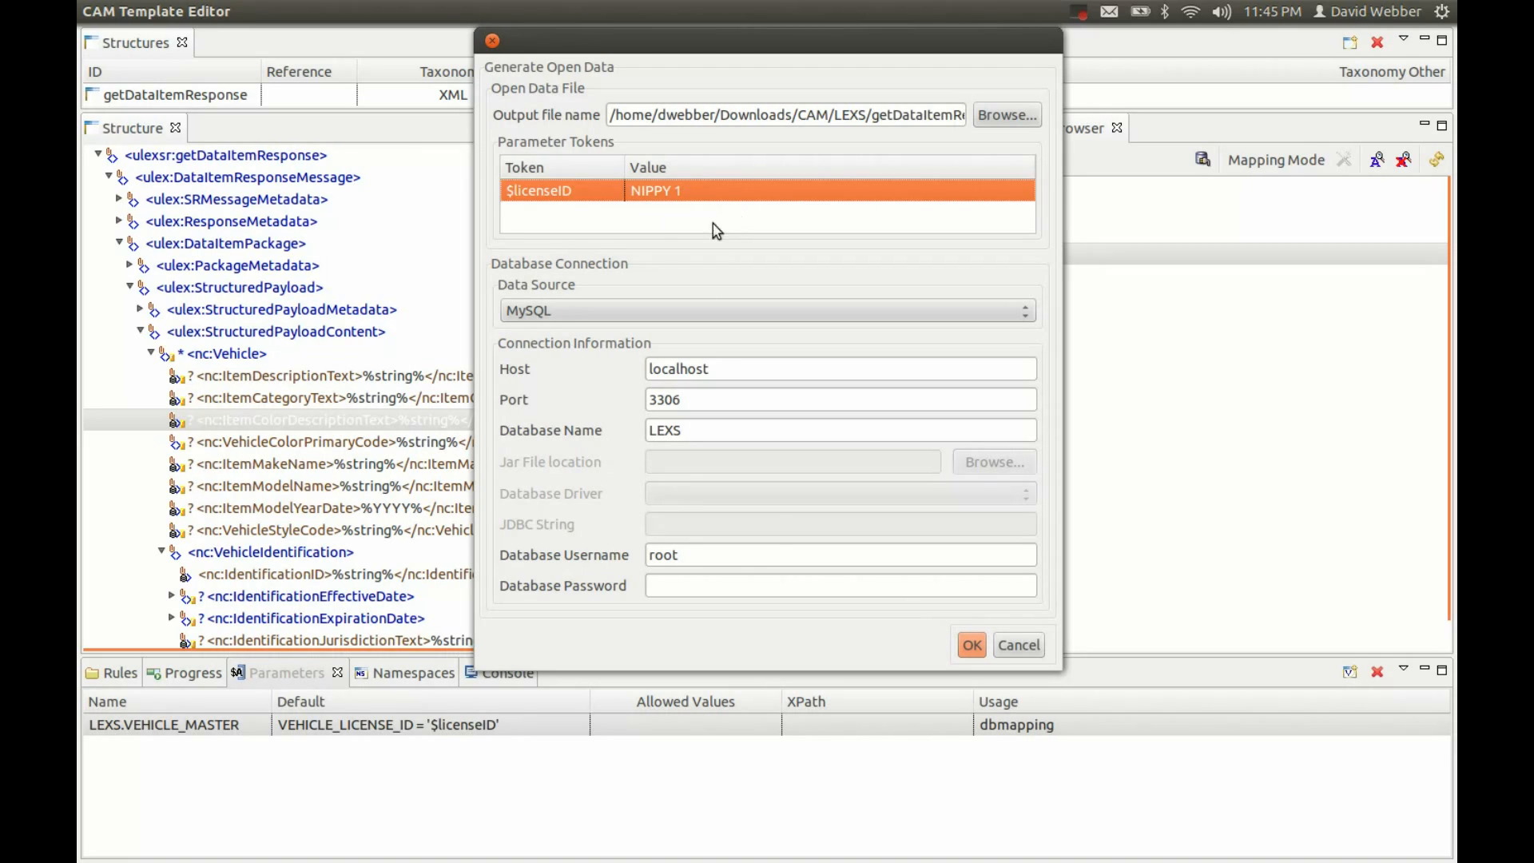
click(670, 588)
text(*****)
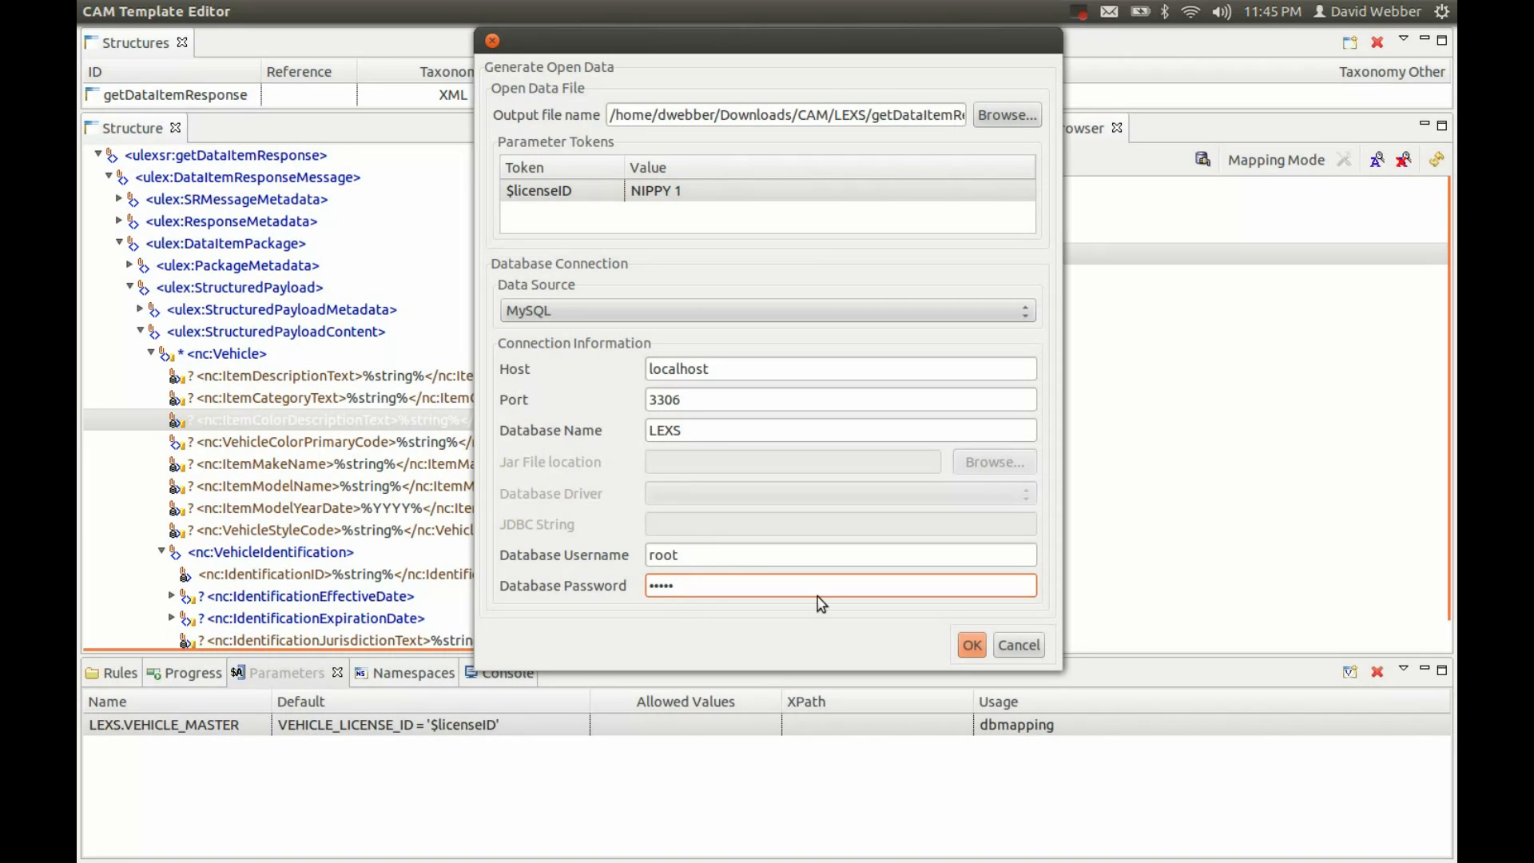
click(970, 647)
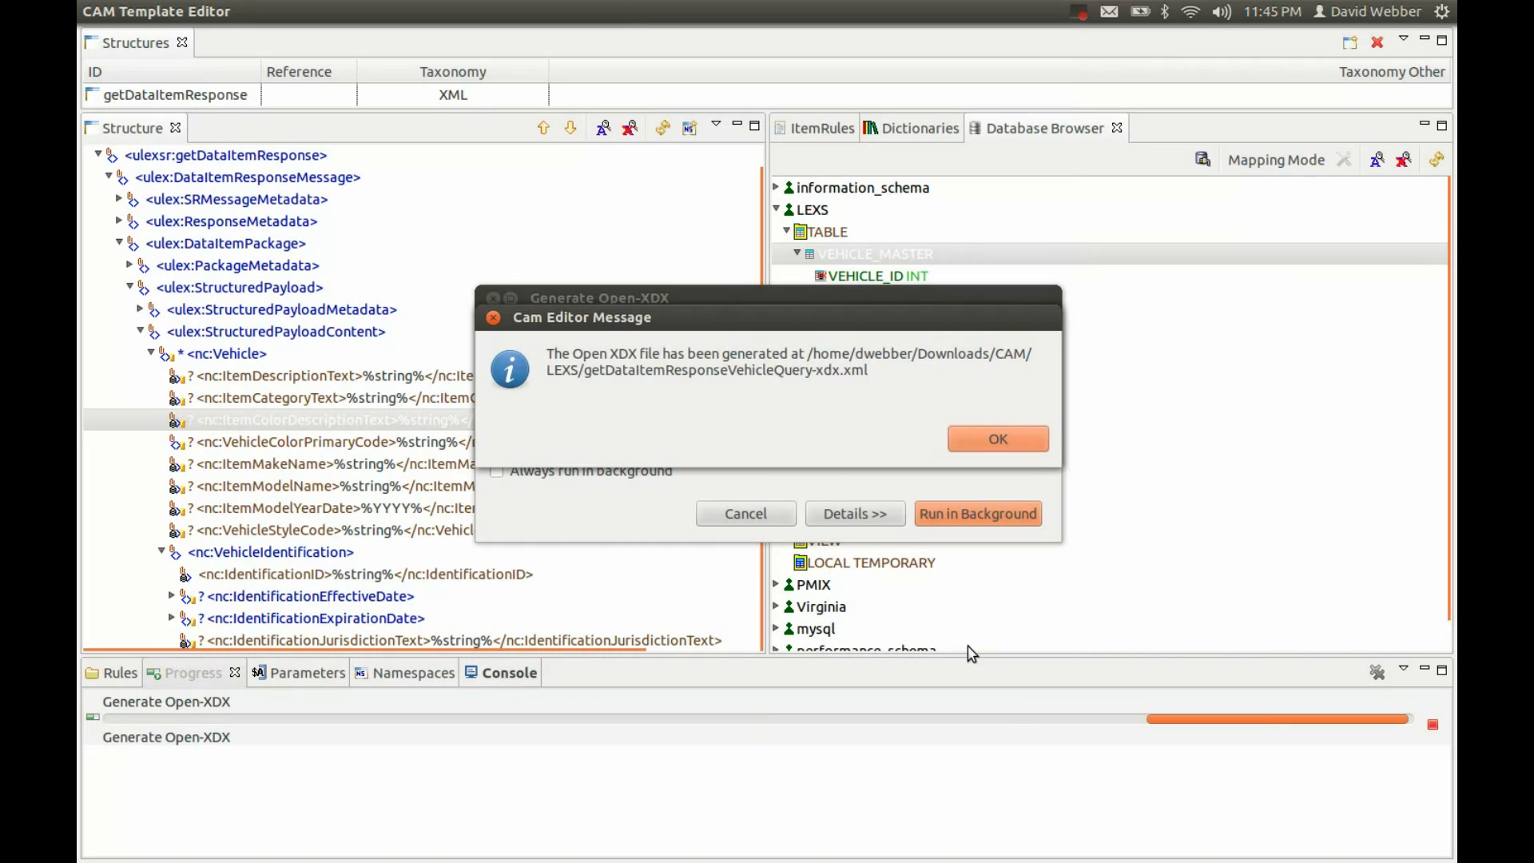
click(981, 437)
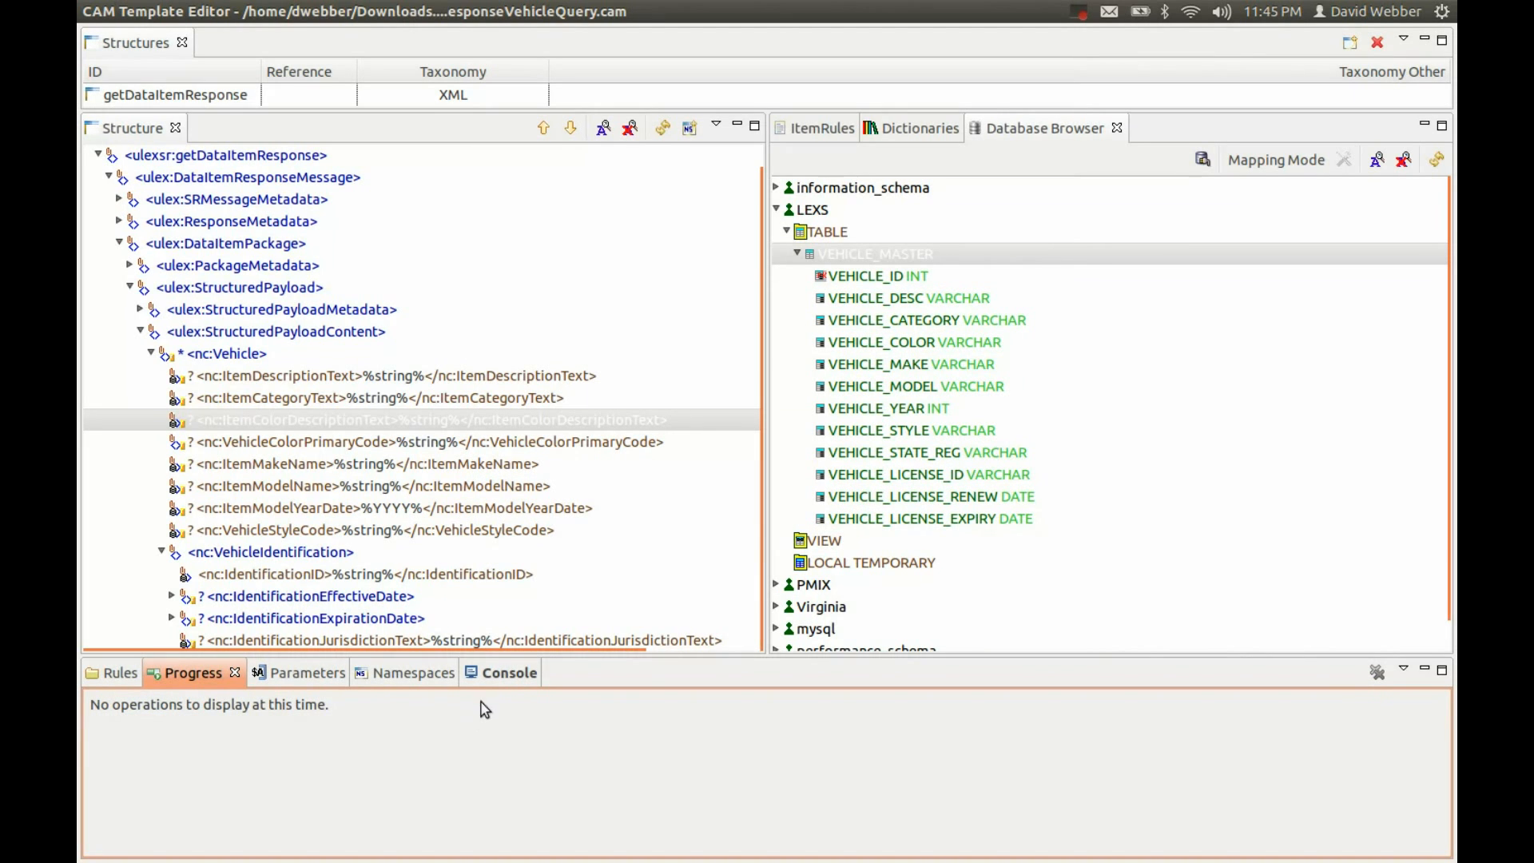
Examine the console output for the number of VEHICLE_MASTER records used in the generation
click(502, 673)
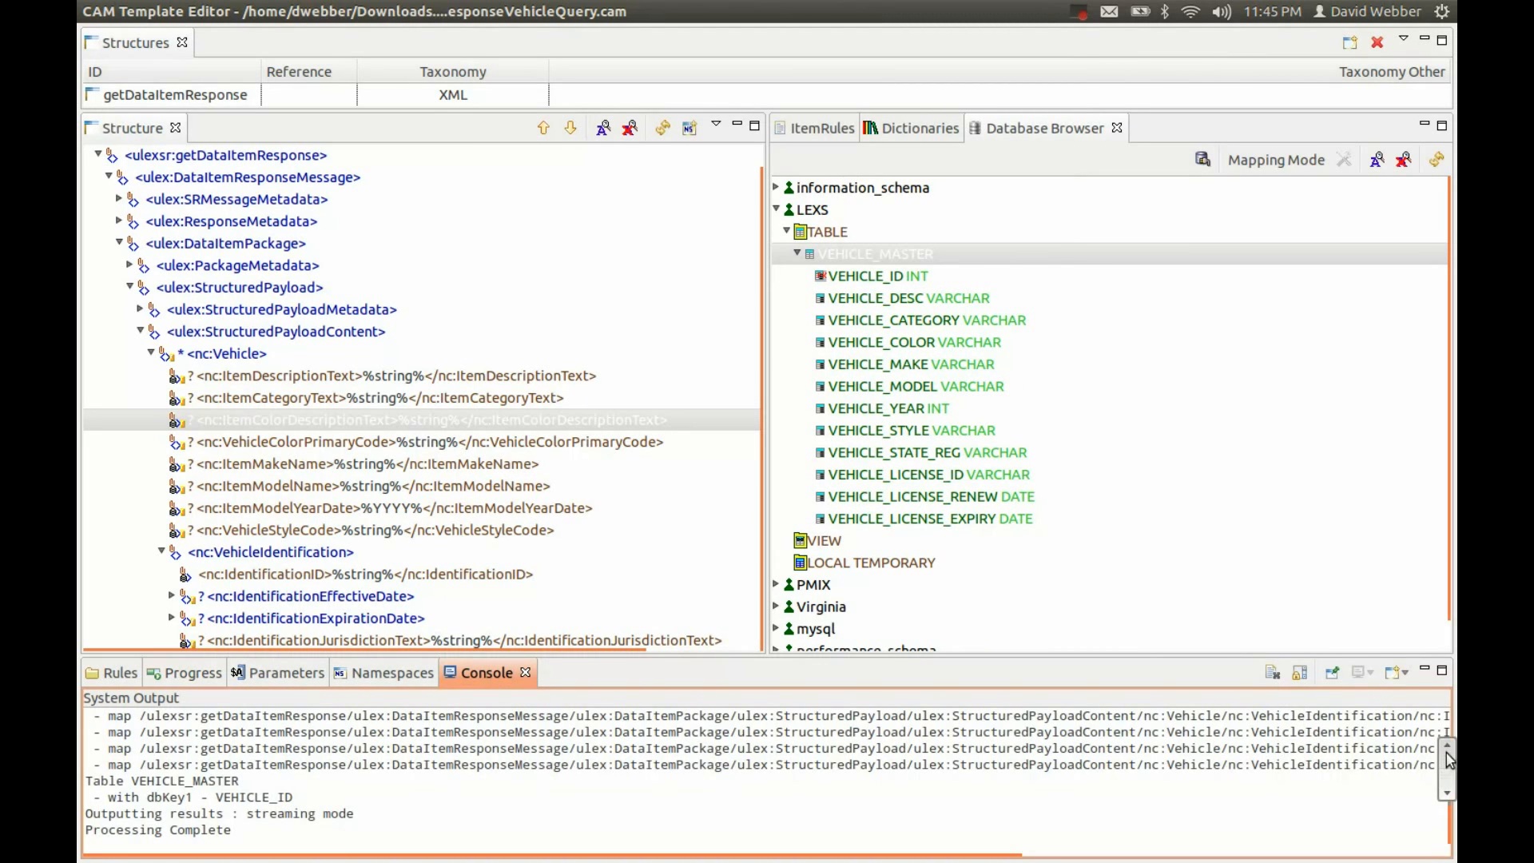
mouse_move(1449, 748)
mouse_down()
mouse_move(1449, 719)
mouse_move(1442, 755)
mouse_up()
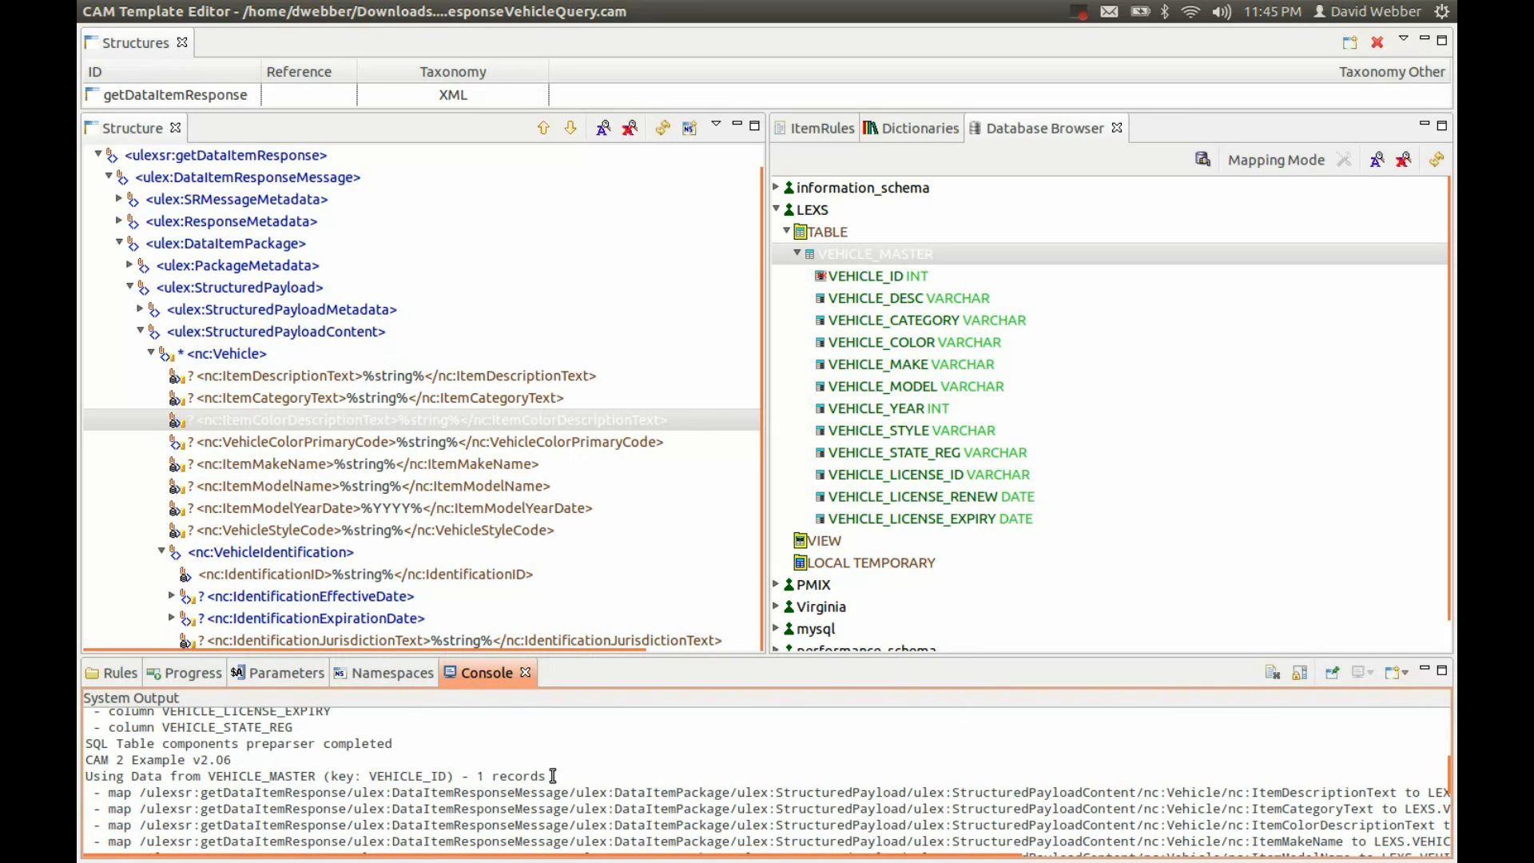
drag(546, 776, 218, 775)
click(727, 791)
Switch to gedit, reload getDataItemResponseVehicleQuery-xdx.xml, examine the vehicle's identification block, and return to the CAM Template Editor
key(alt+Tab)
key(alt+Tab)
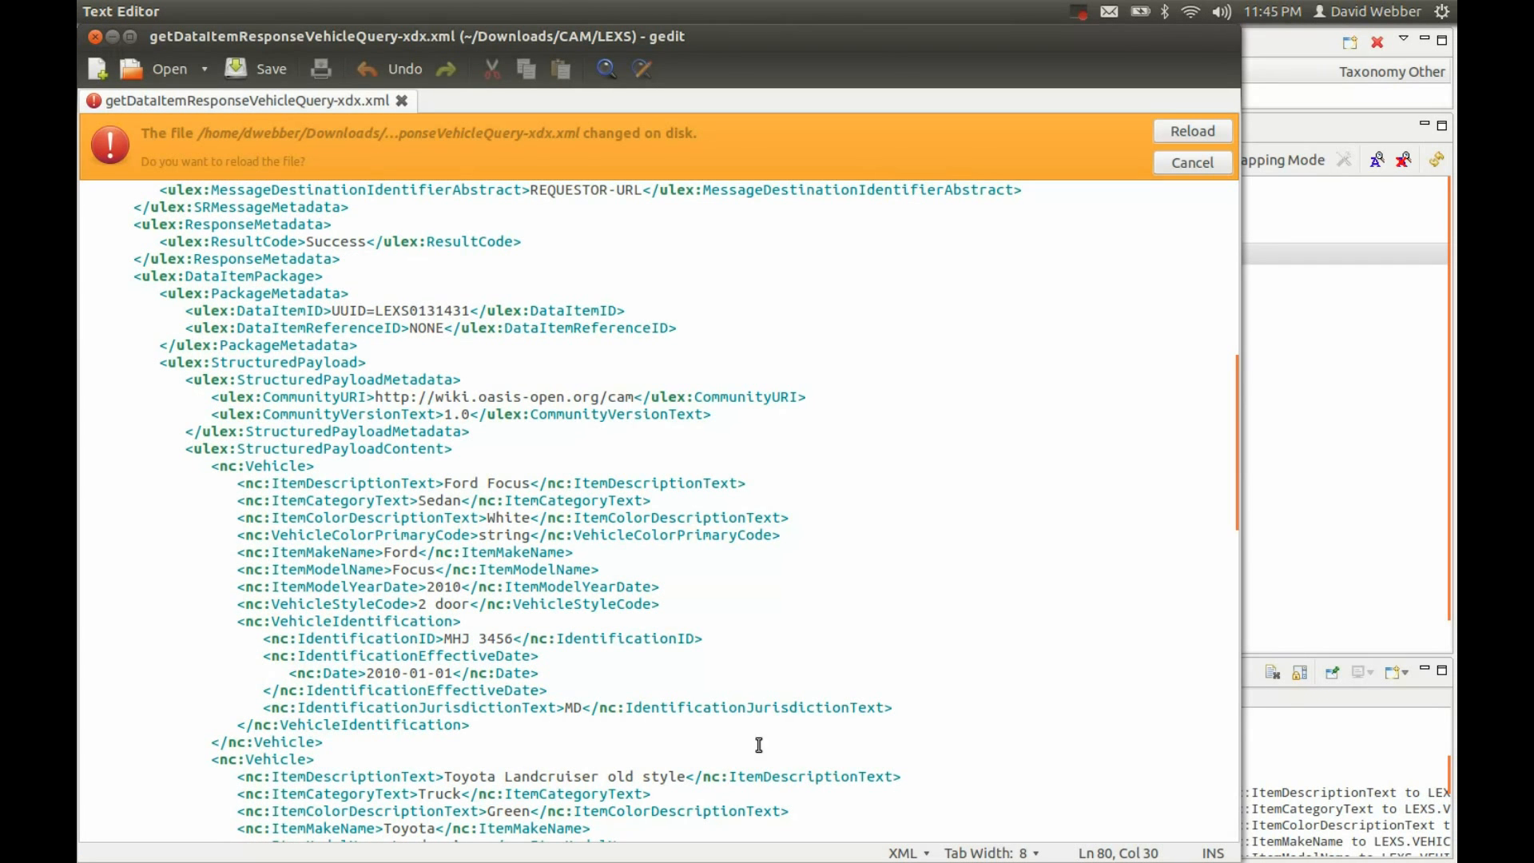
click(1180, 131)
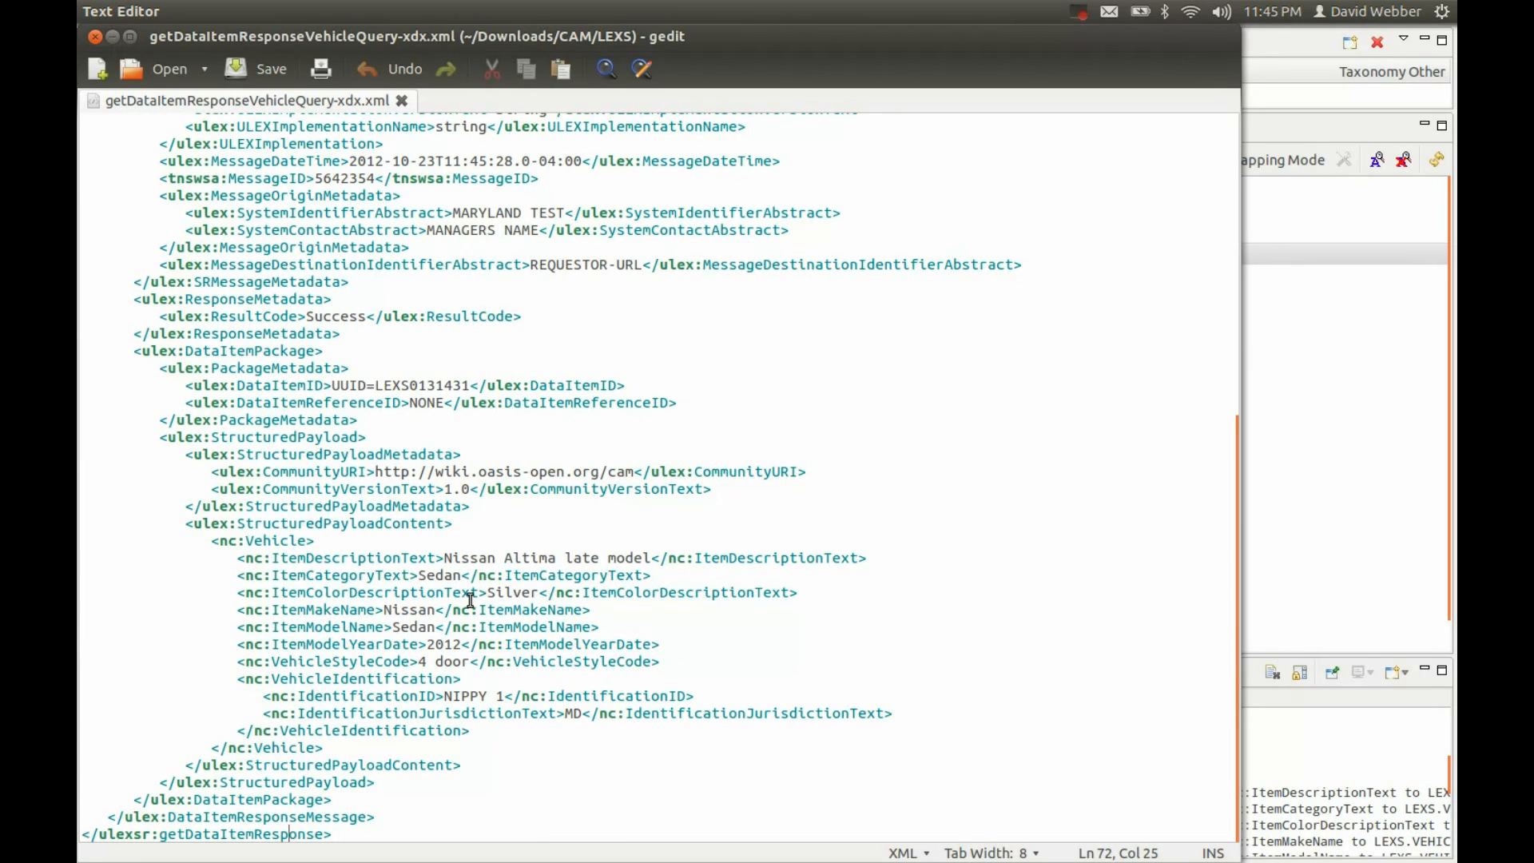
drag(237, 678, 491, 732)
click(379, 594)
click(1326, 443)
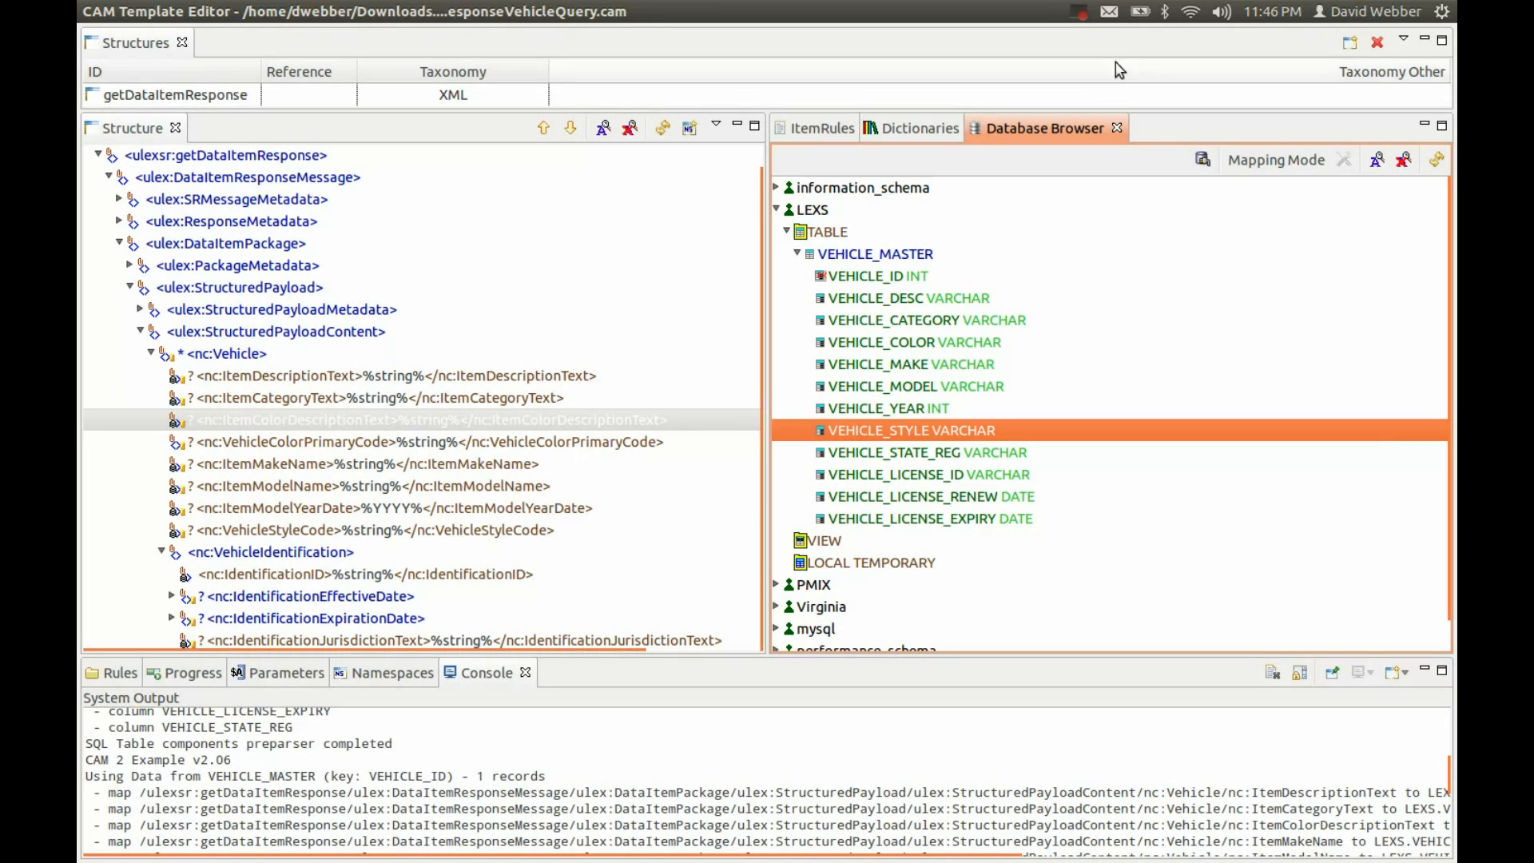
click(1074, 14)
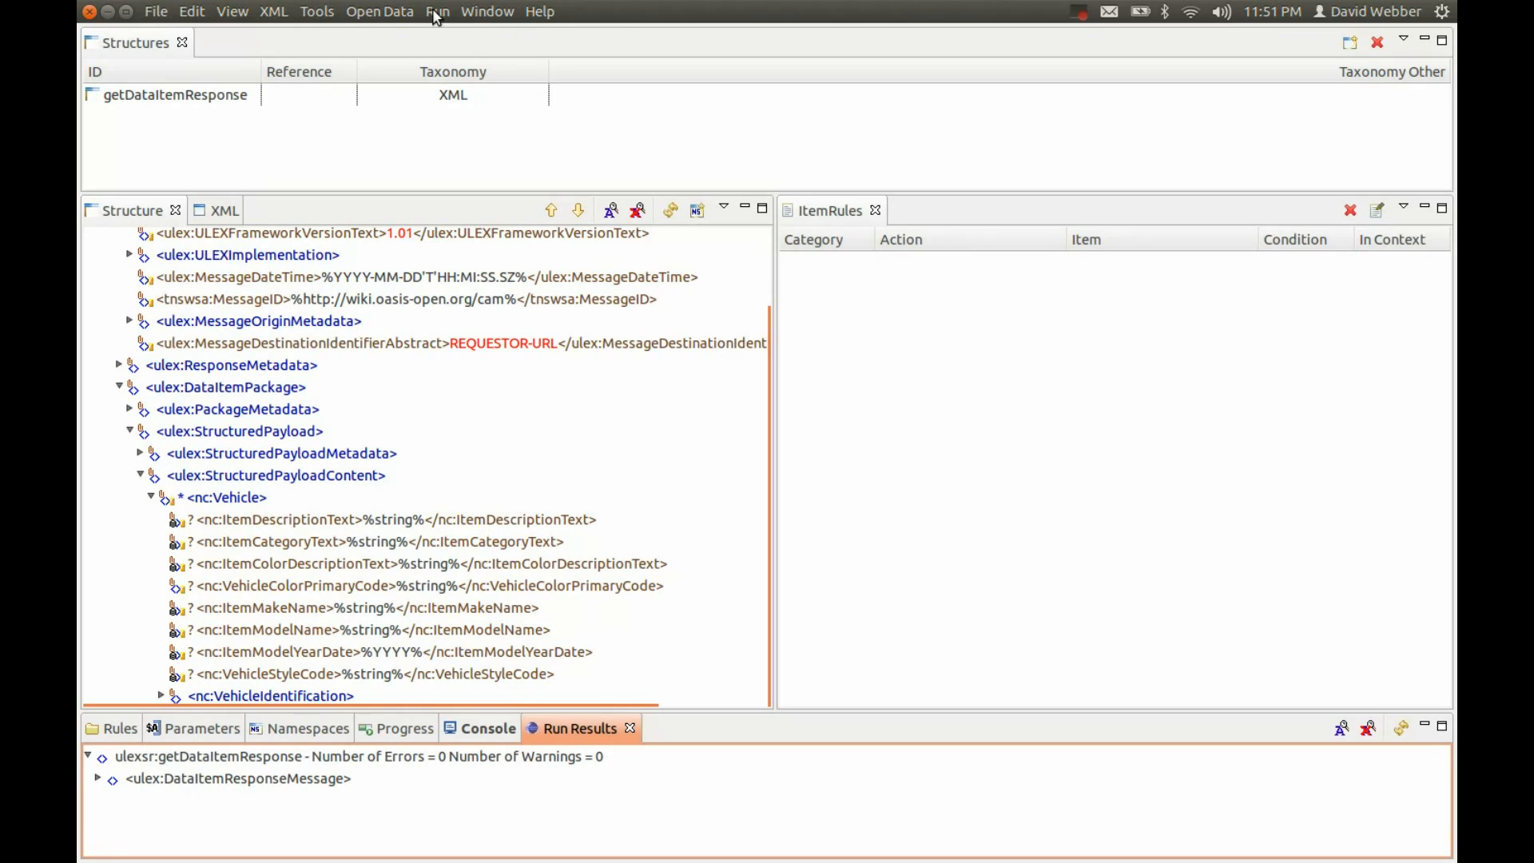
Validate getDataItemResponseVehicleQuery-xdx.xml against the getDataItemResponse structure and expand the run results down to the children of ulex:DataItemResponseMessage
click(436, 13)
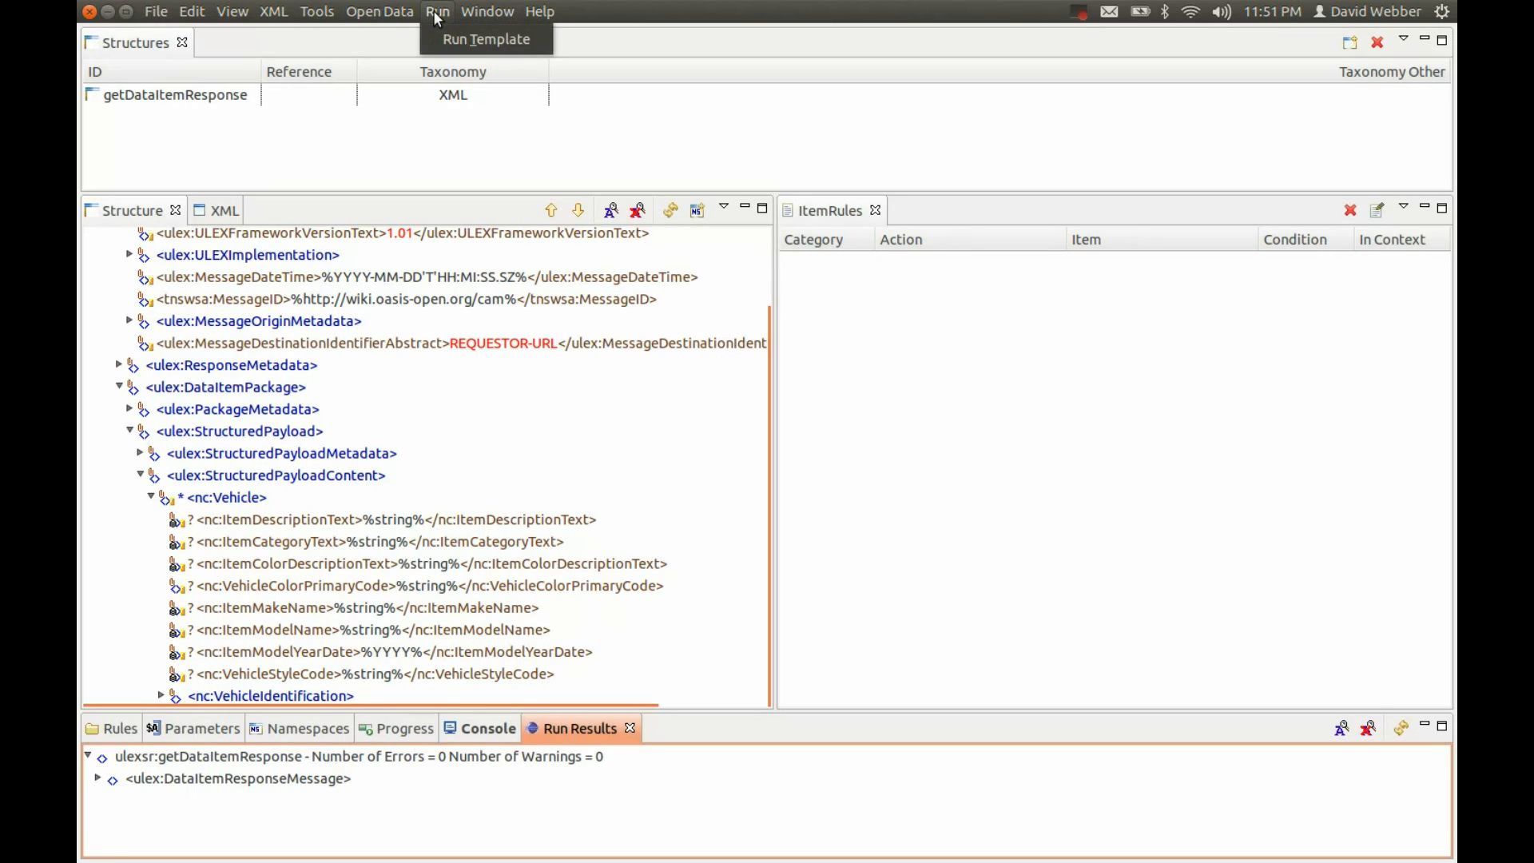
click(457, 40)
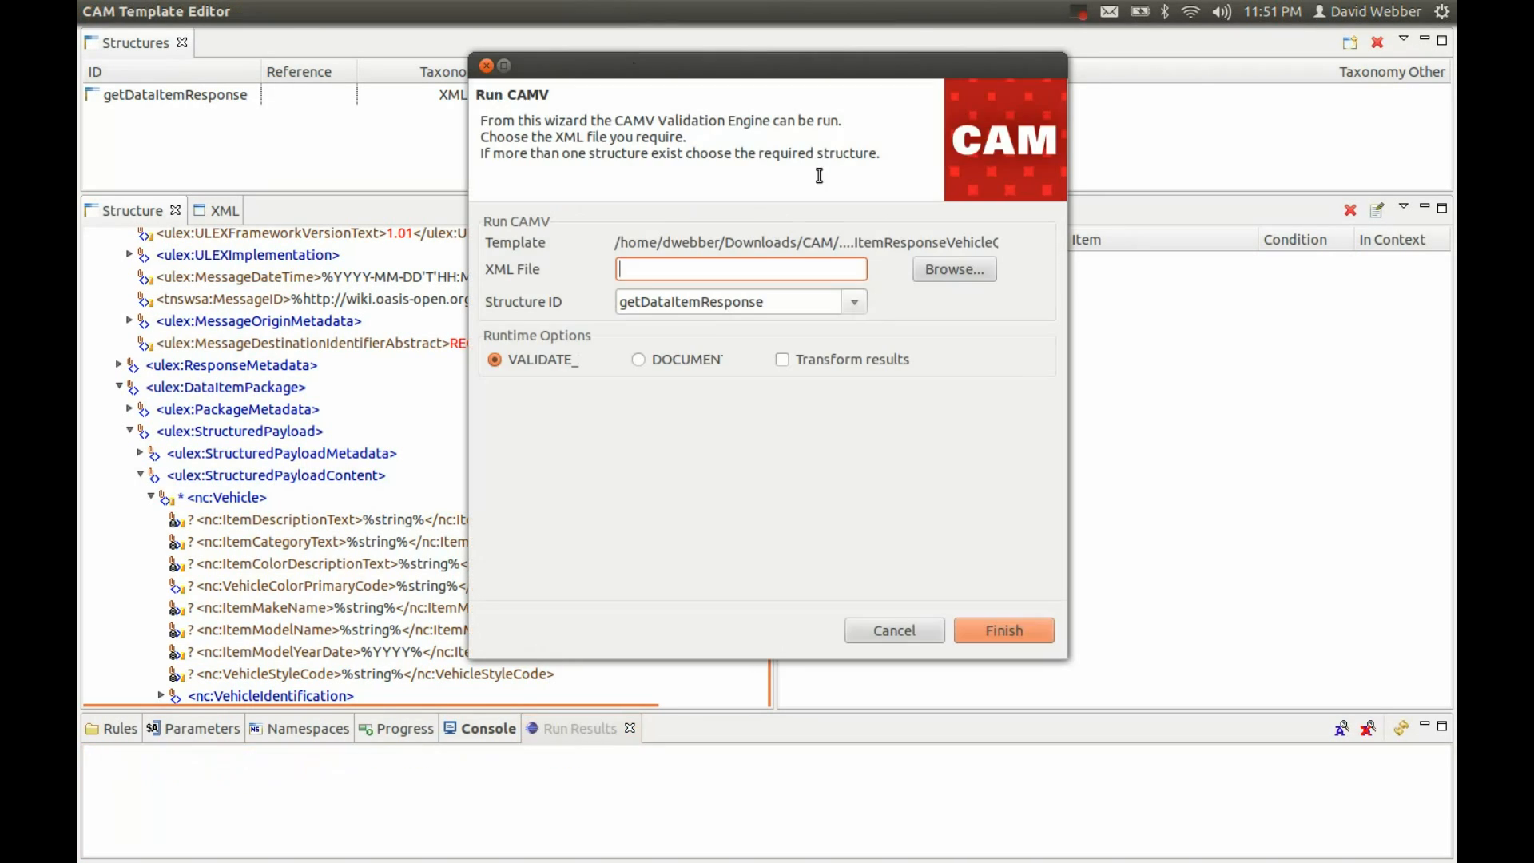
click(949, 271)
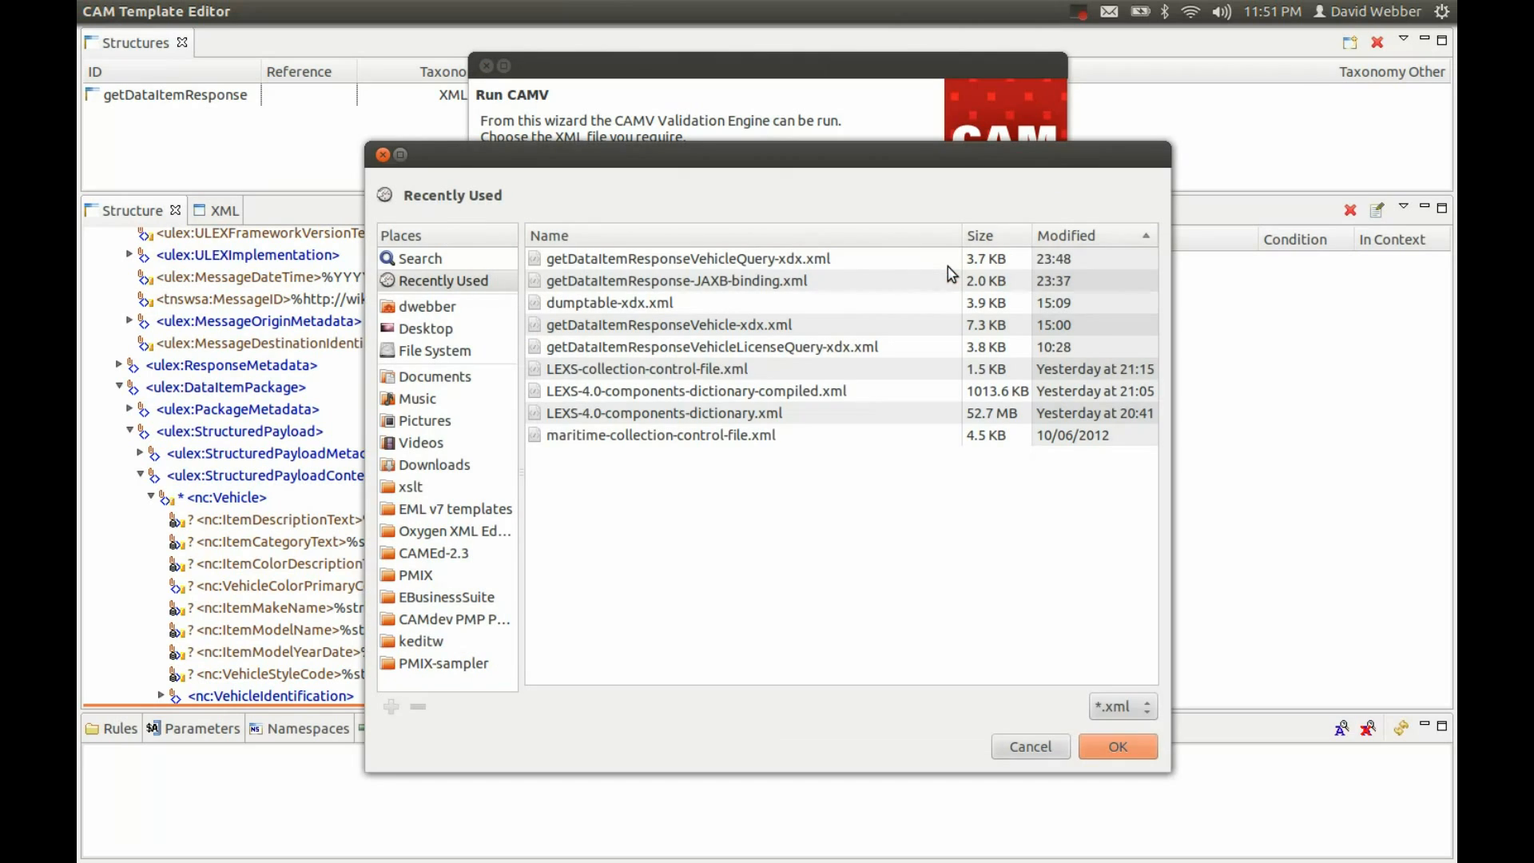
click(799, 260)
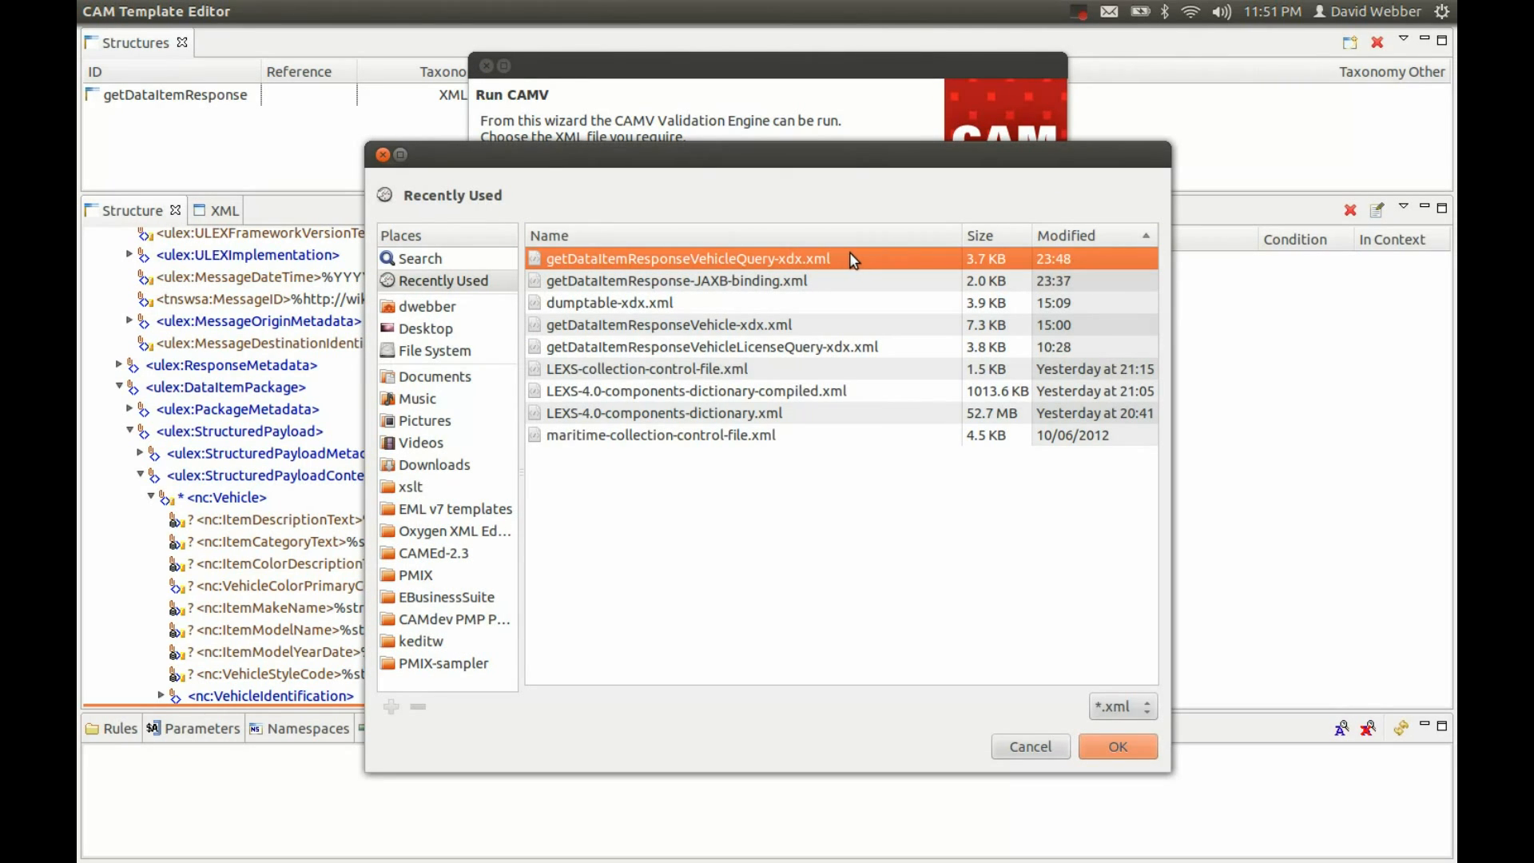
click(1108, 748)
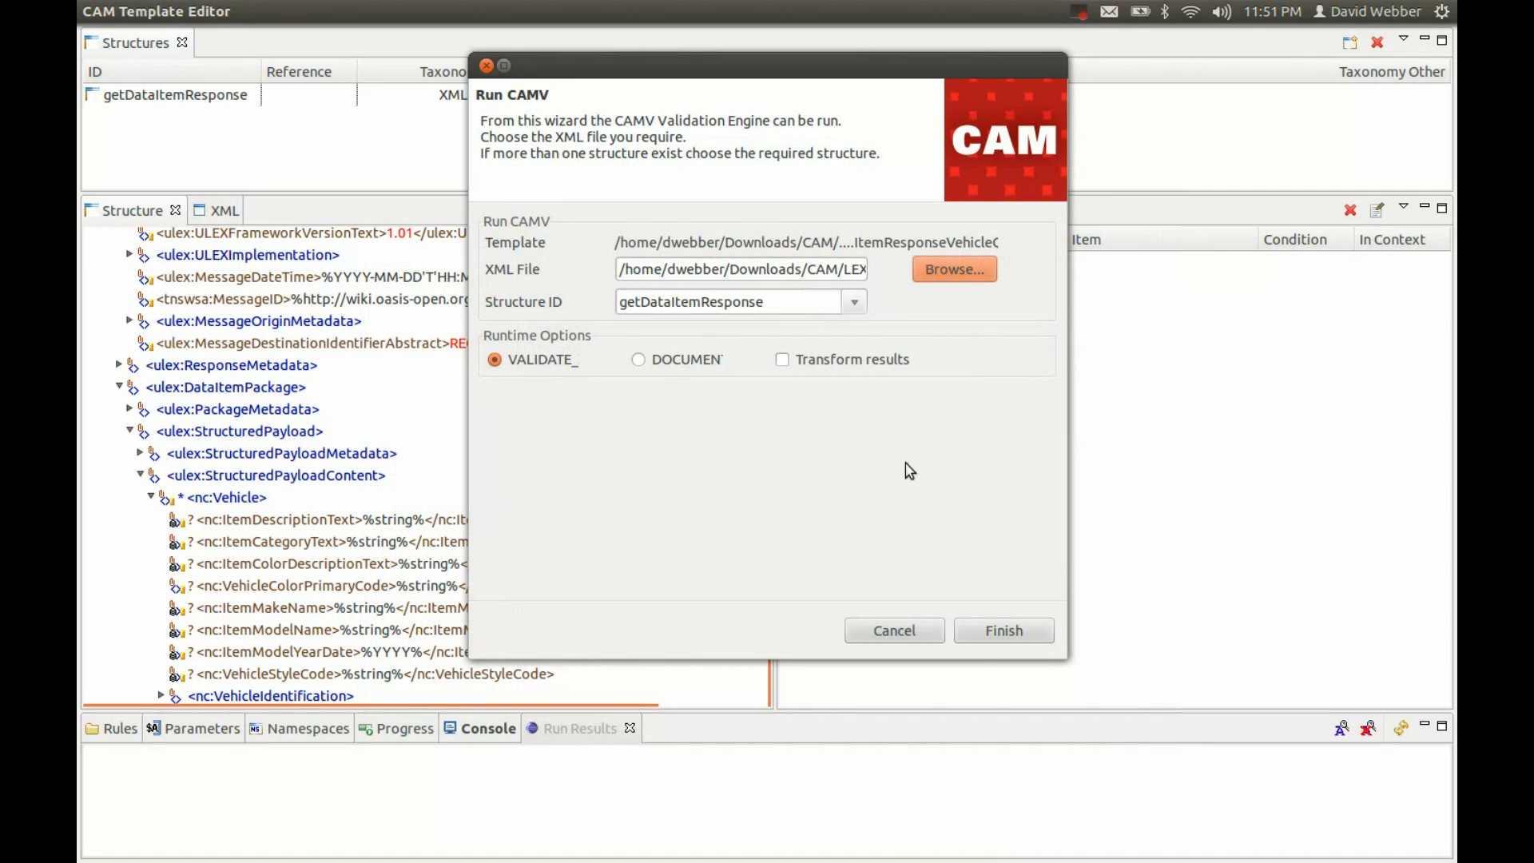
click(982, 632)
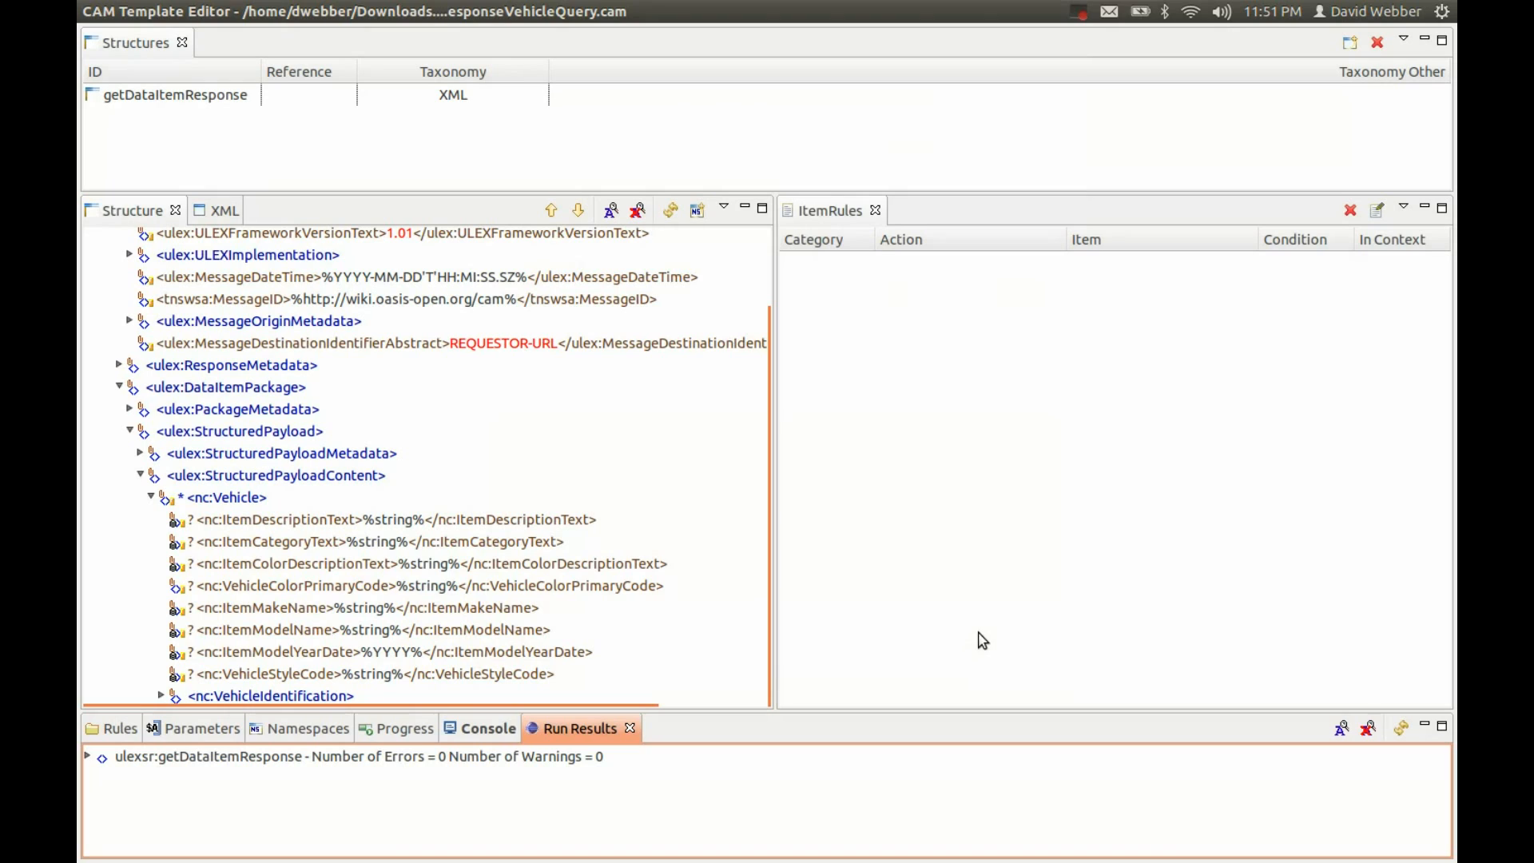
click(87, 756)
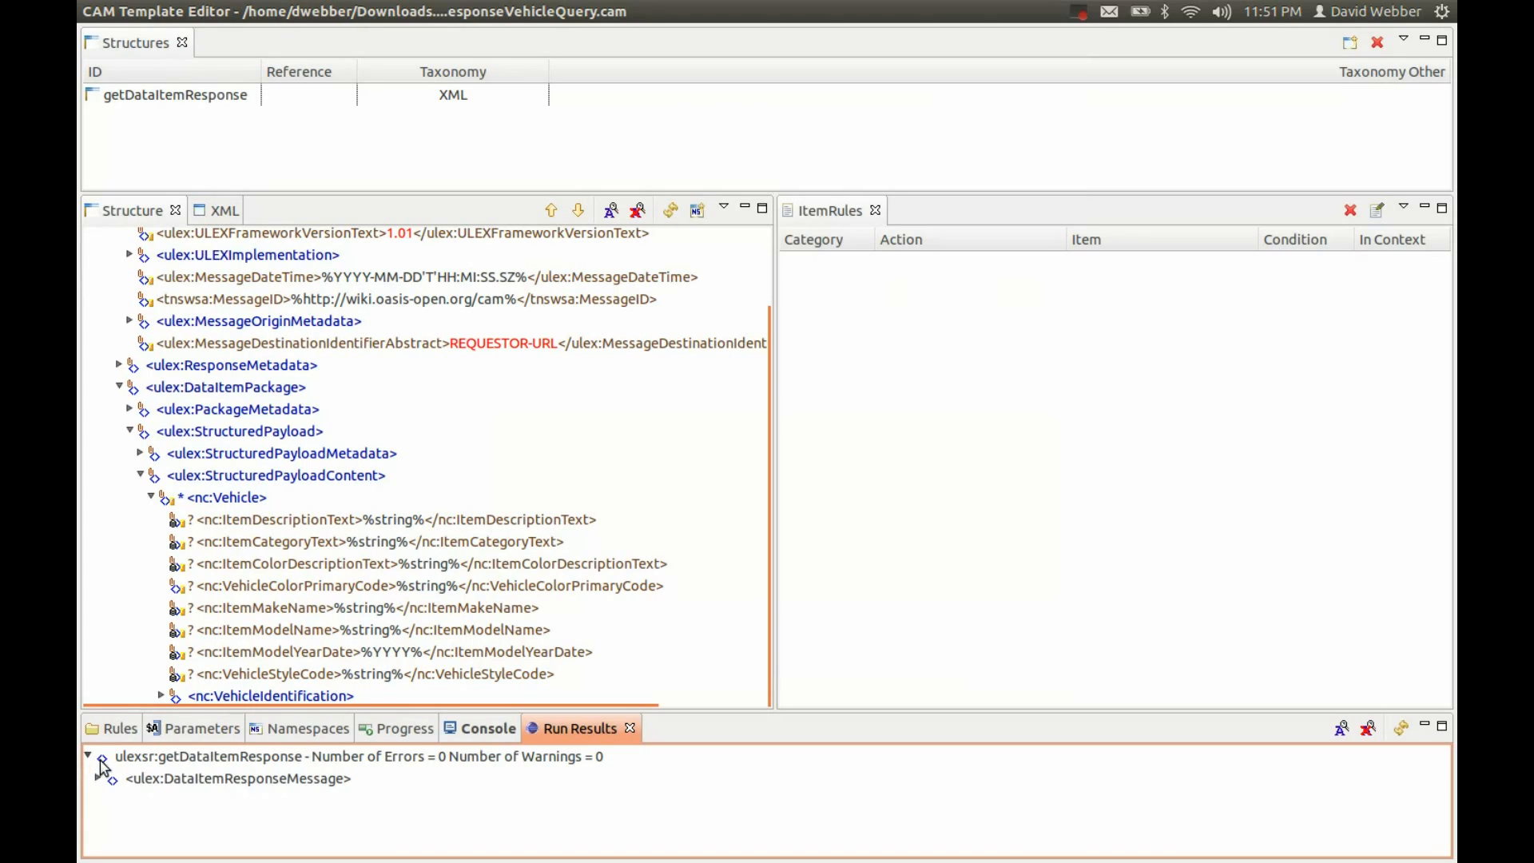
click(99, 778)
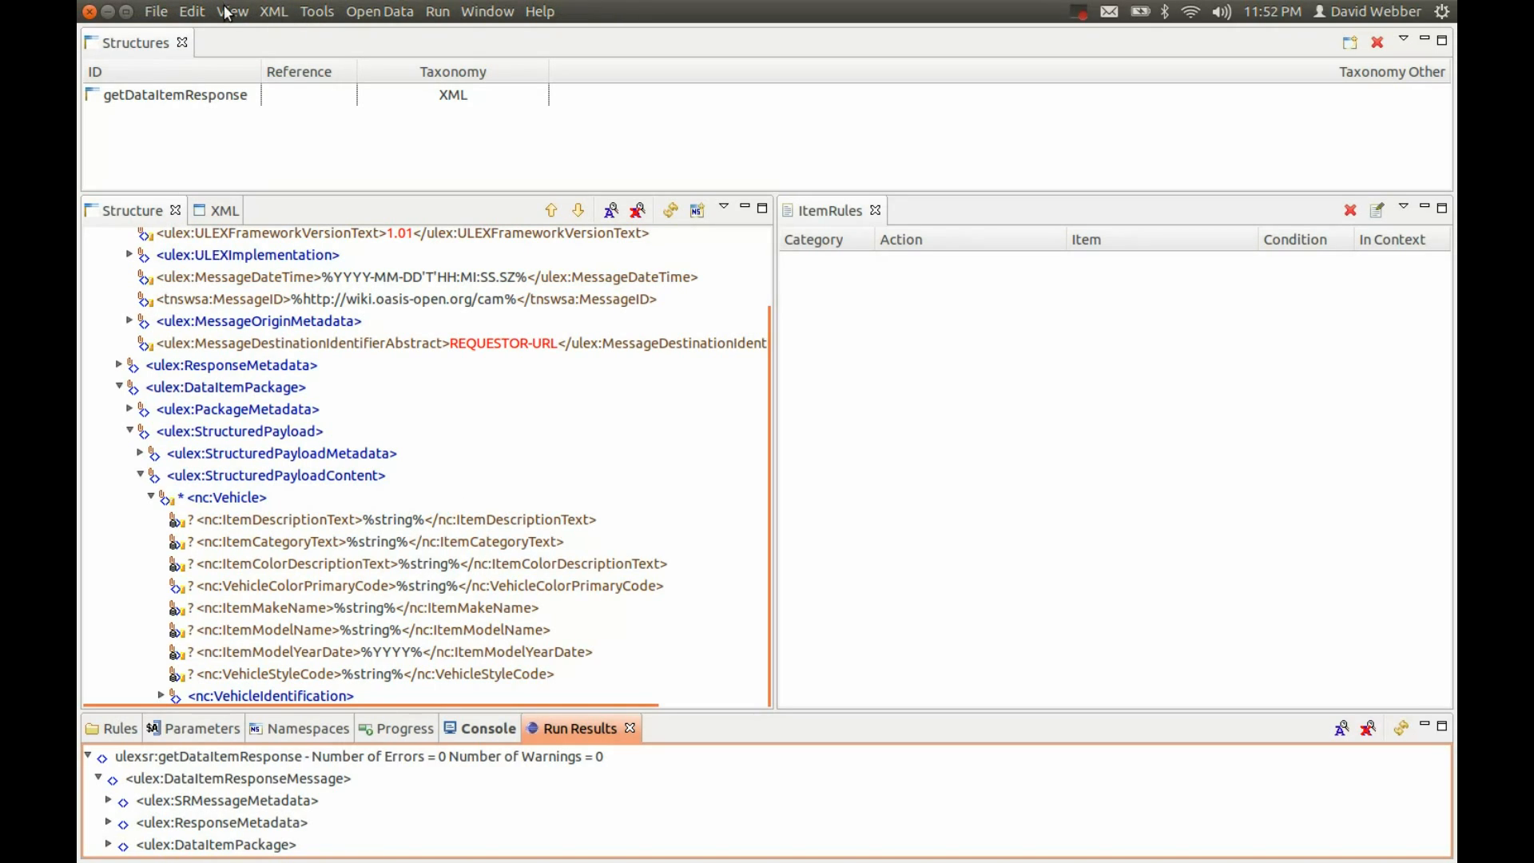
View the template's tabular documentation, examine the rules, definitions and DBMapping annotations of the nc:Vehicle items, and close it
click(230, 13)
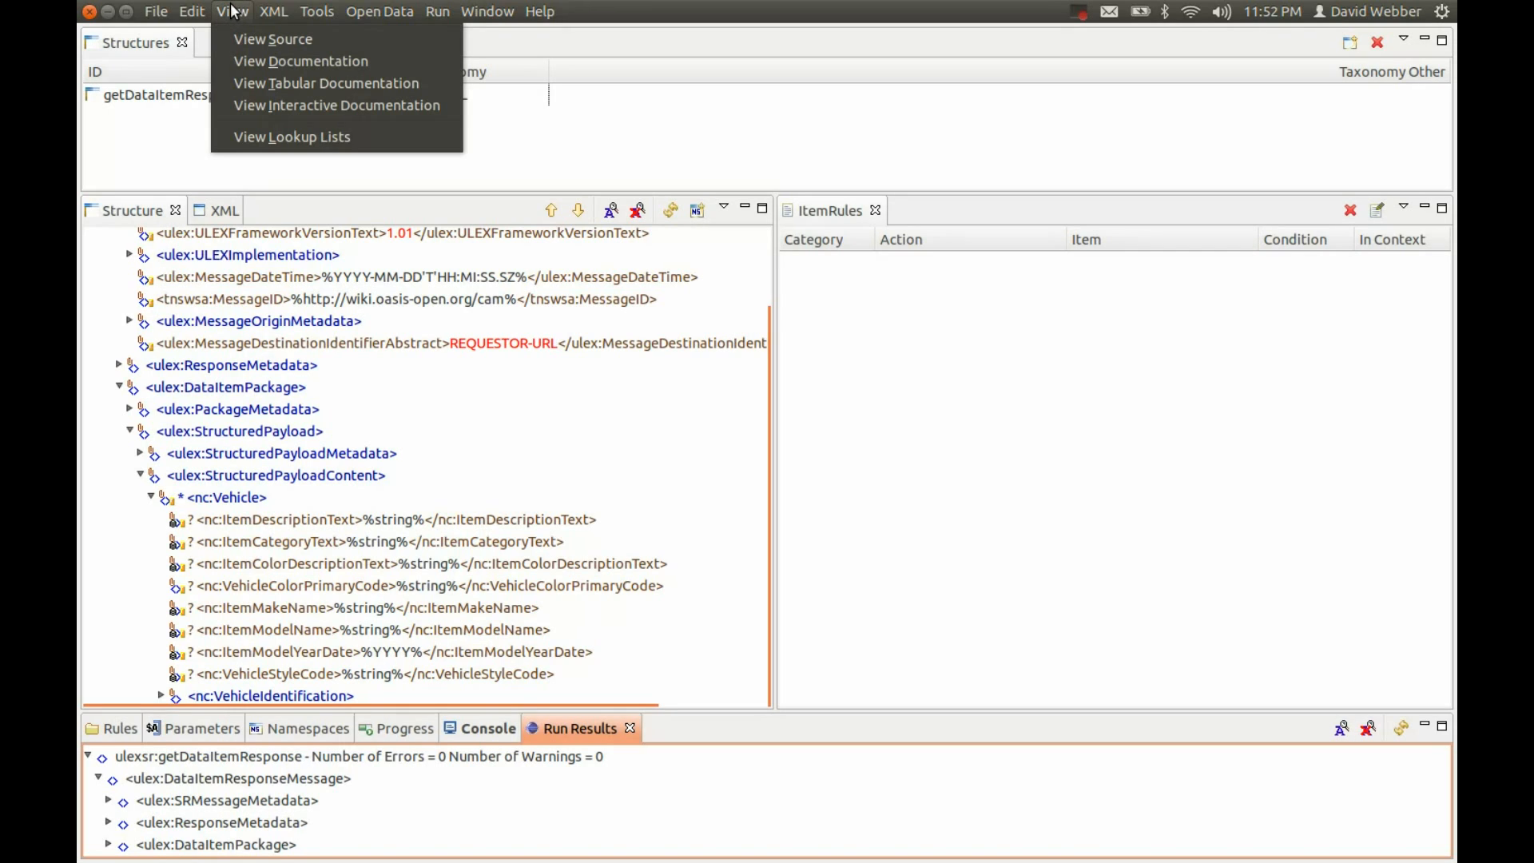
click(430, 82)
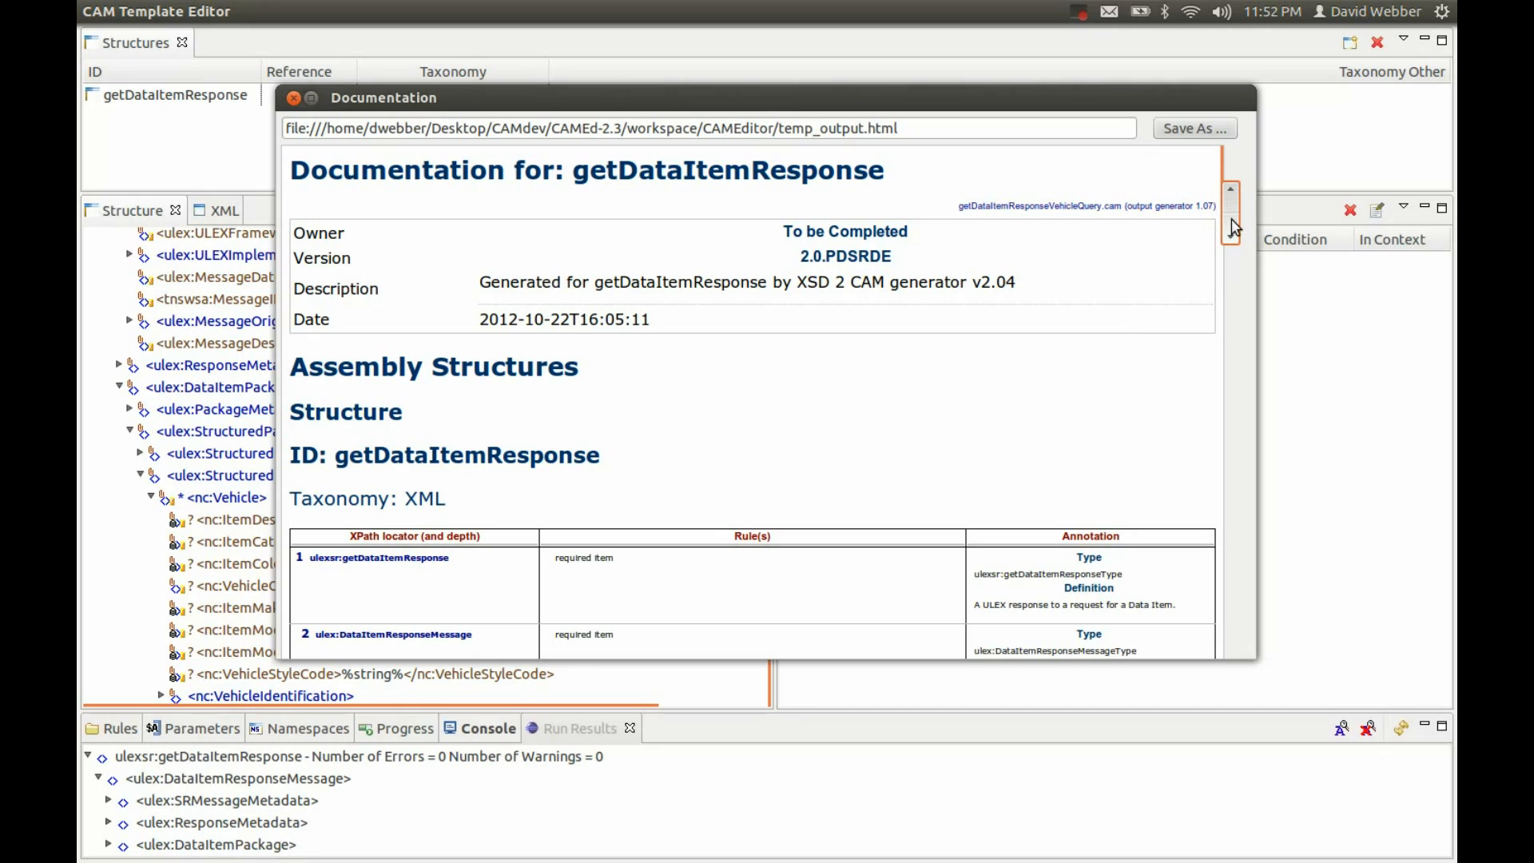
scroll(1218, 274, down, 5)
scroll(1219, 274, down, 8)
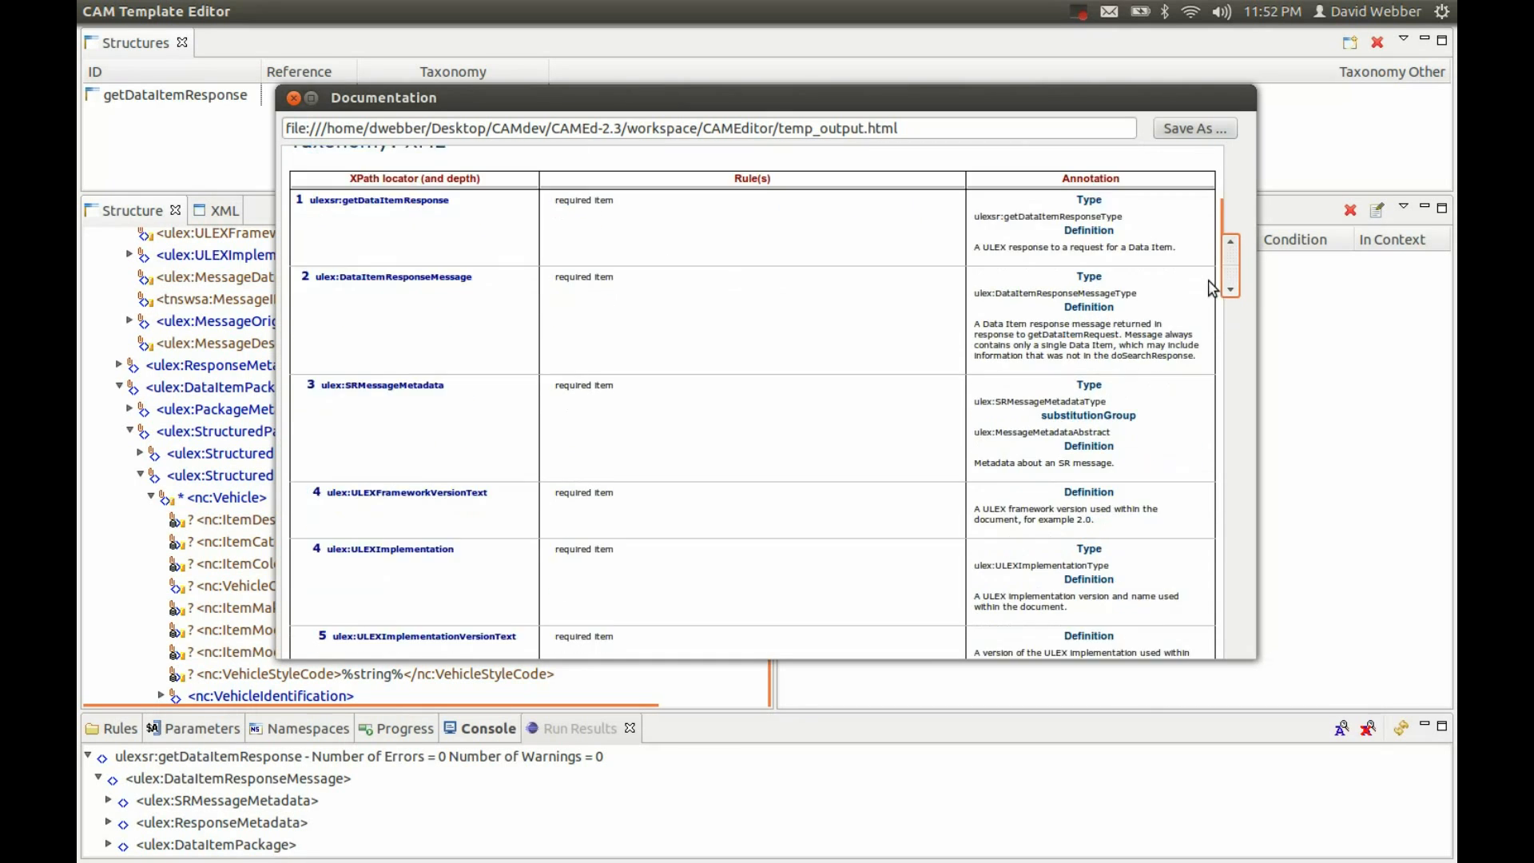
scroll(1197, 335, down, 8)
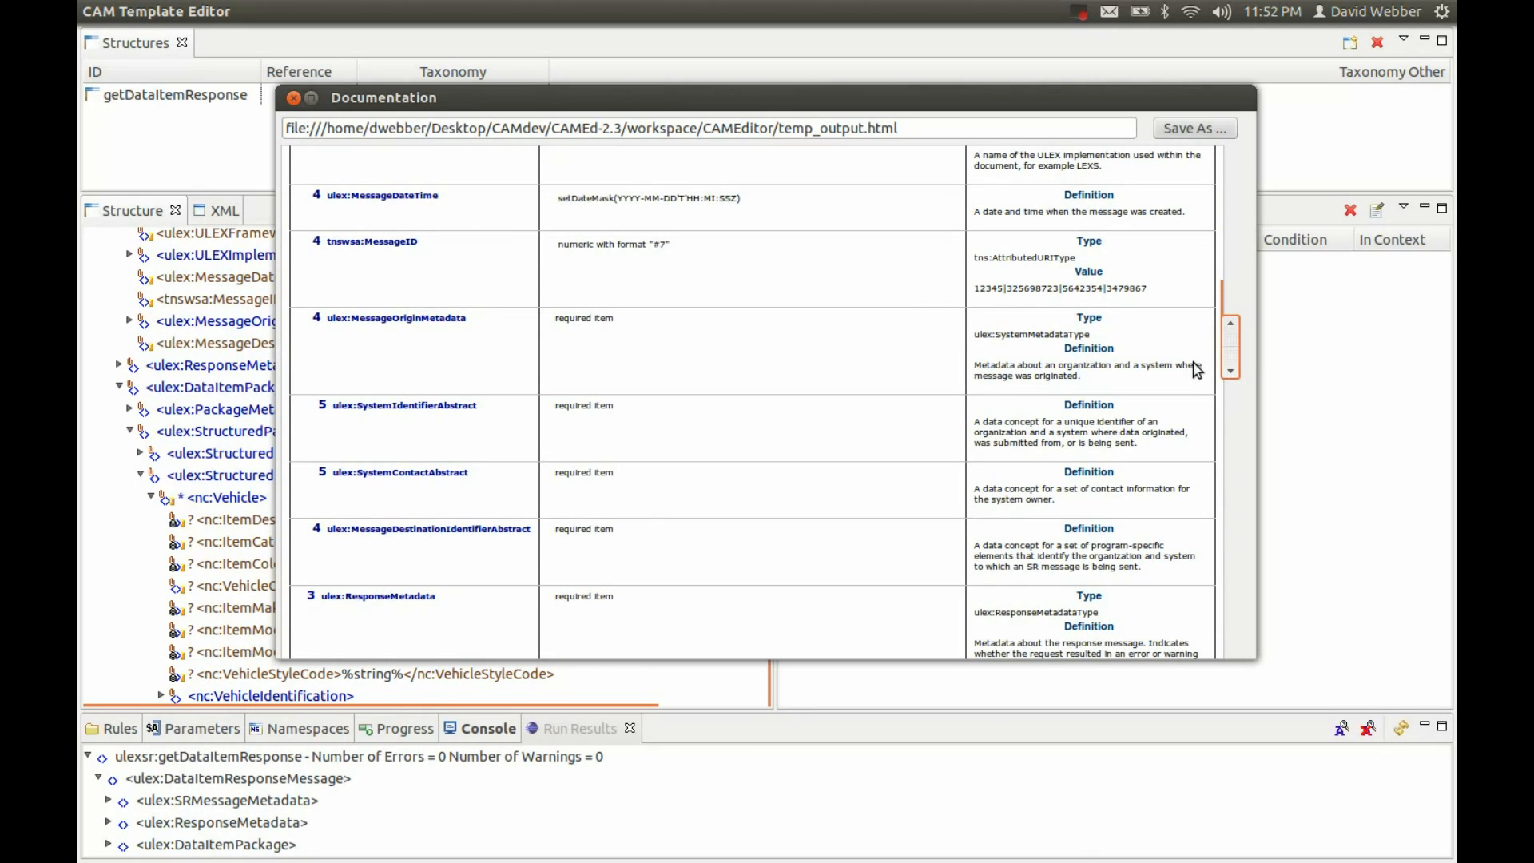
scroll(1189, 387, down, 11)
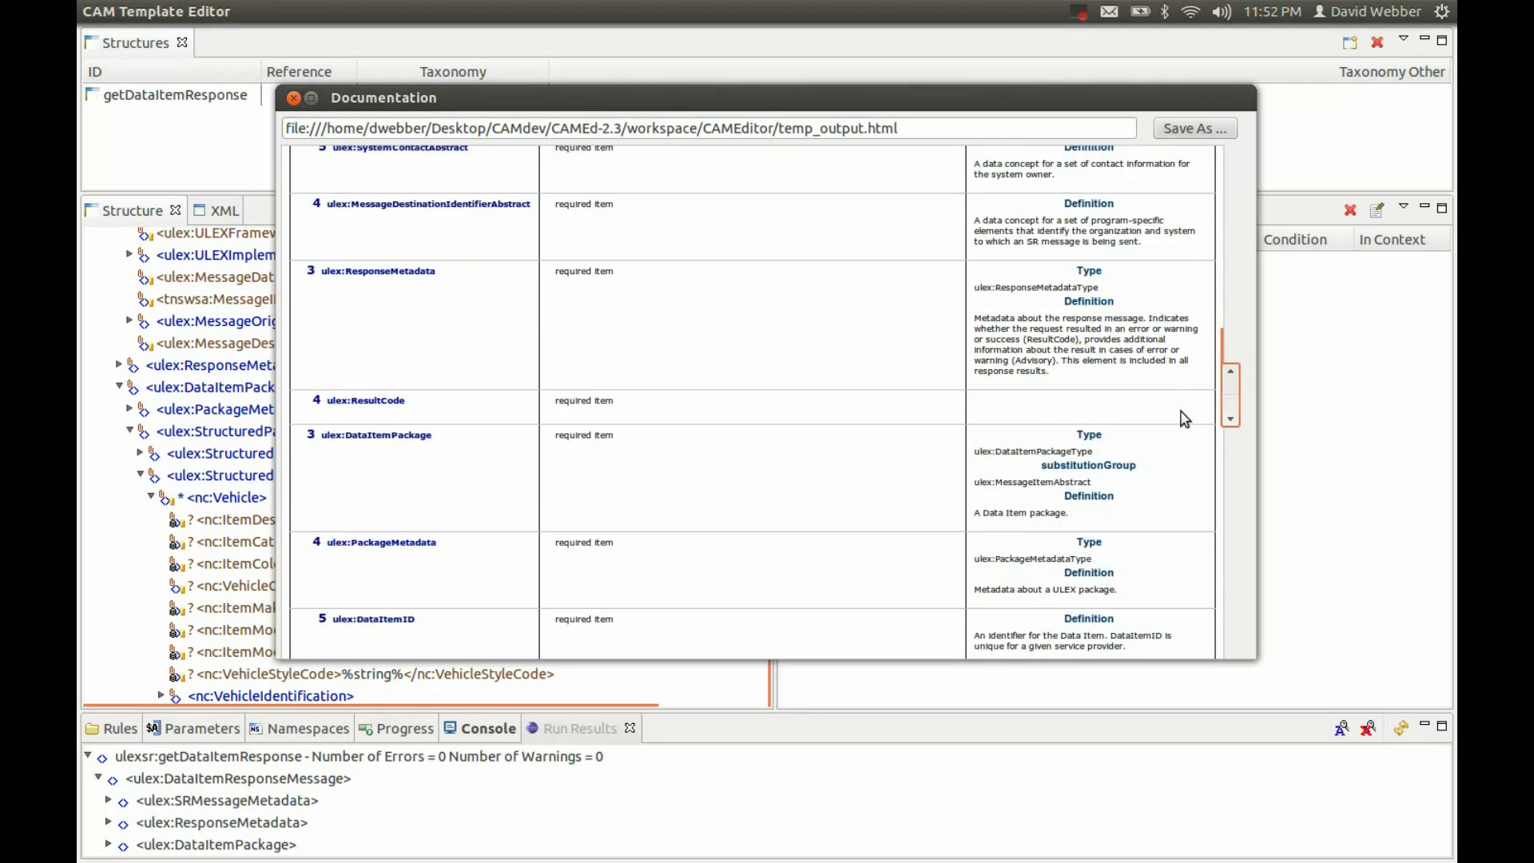
scroll(1183, 473, down, 14)
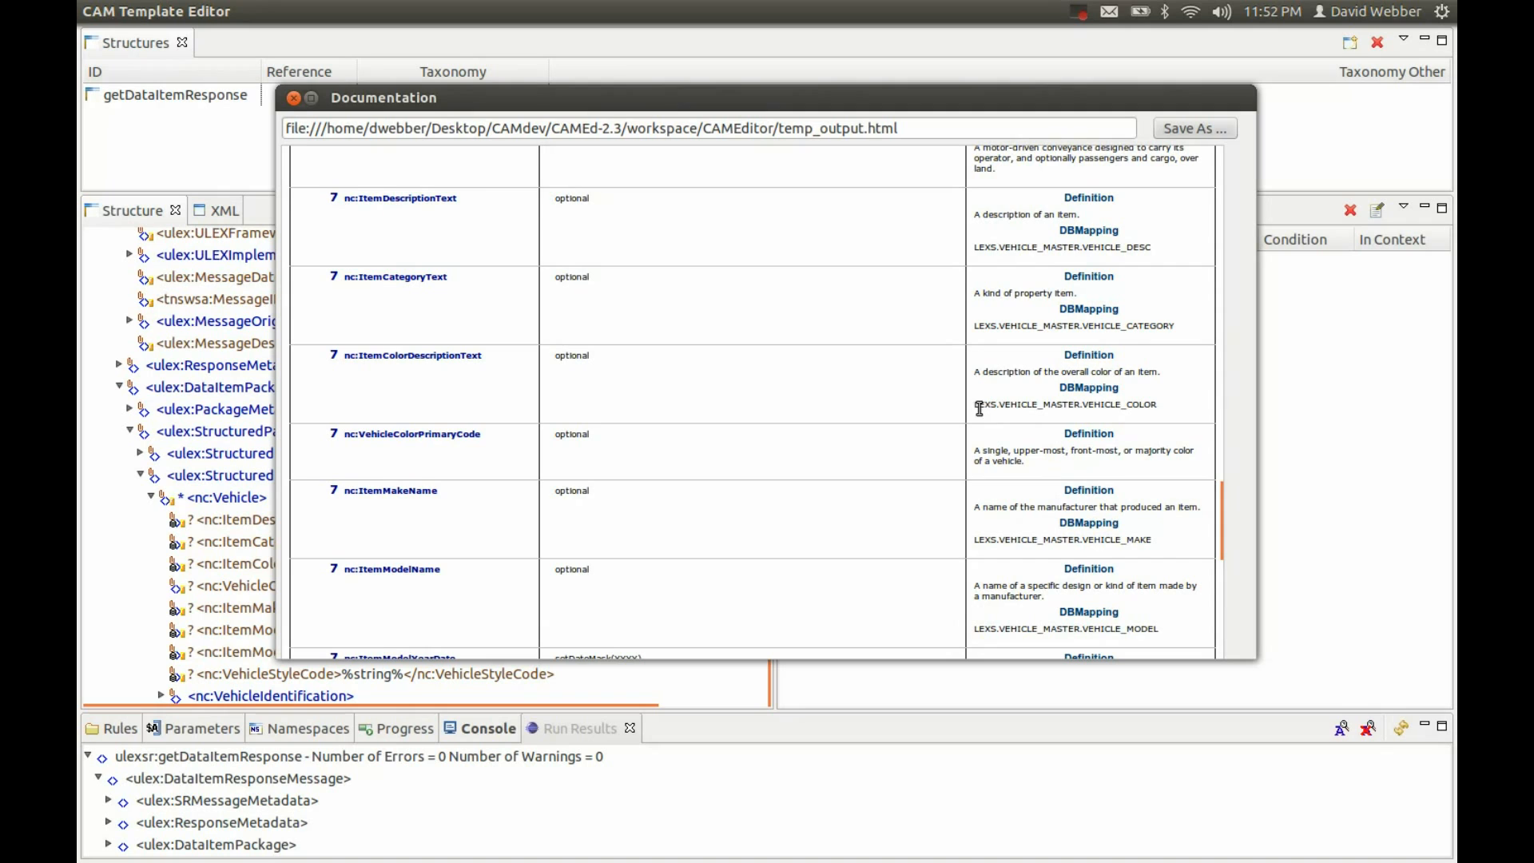
drag(979, 405, 1156, 405)
click(1178, 411)
mouse_move(1222, 534)
mouse_down()
mouse_move(1230, 631)
mouse_move(1229, 588)
mouse_move(1213, 659)
mouse_move(1207, 528)
mouse_up()
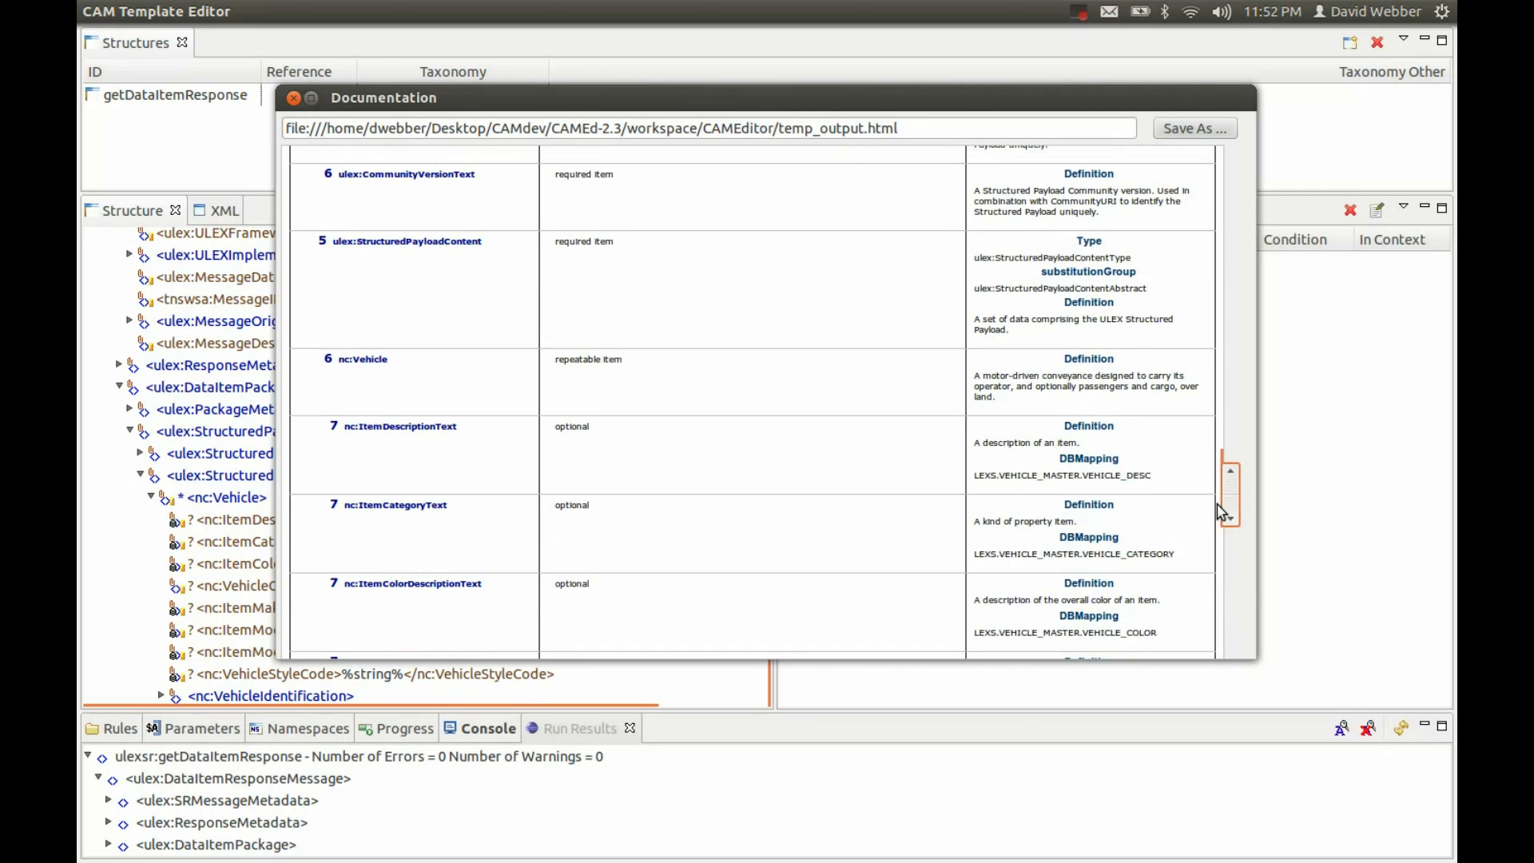
click(293, 97)
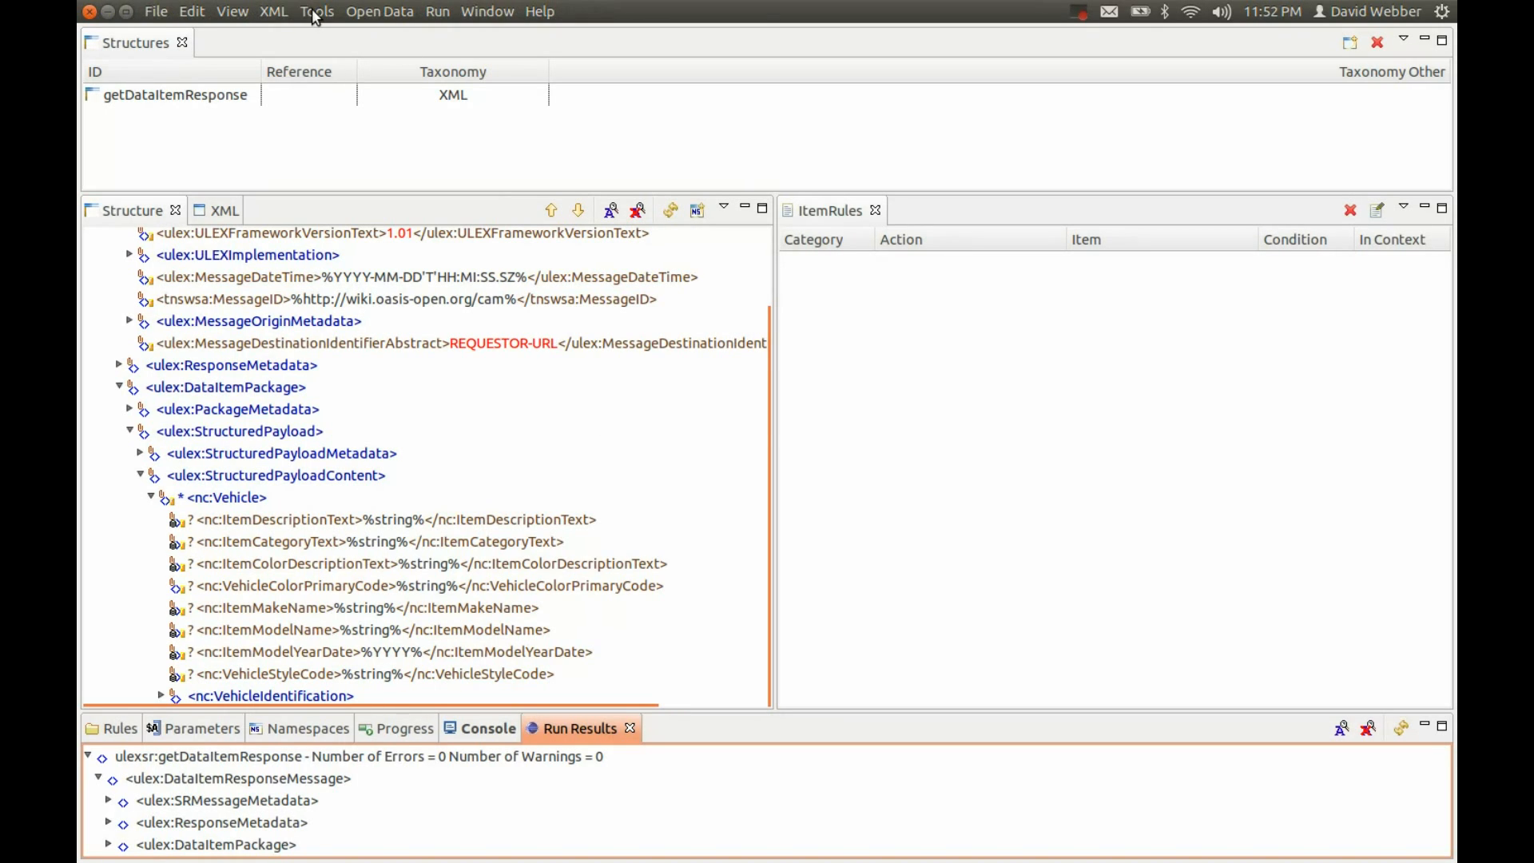
Export the template as a MindMap model with Content and Cardinality details to getDataItemResponseVehicleQuery.mm
click(315, 12)
mouse_move(156, 11)
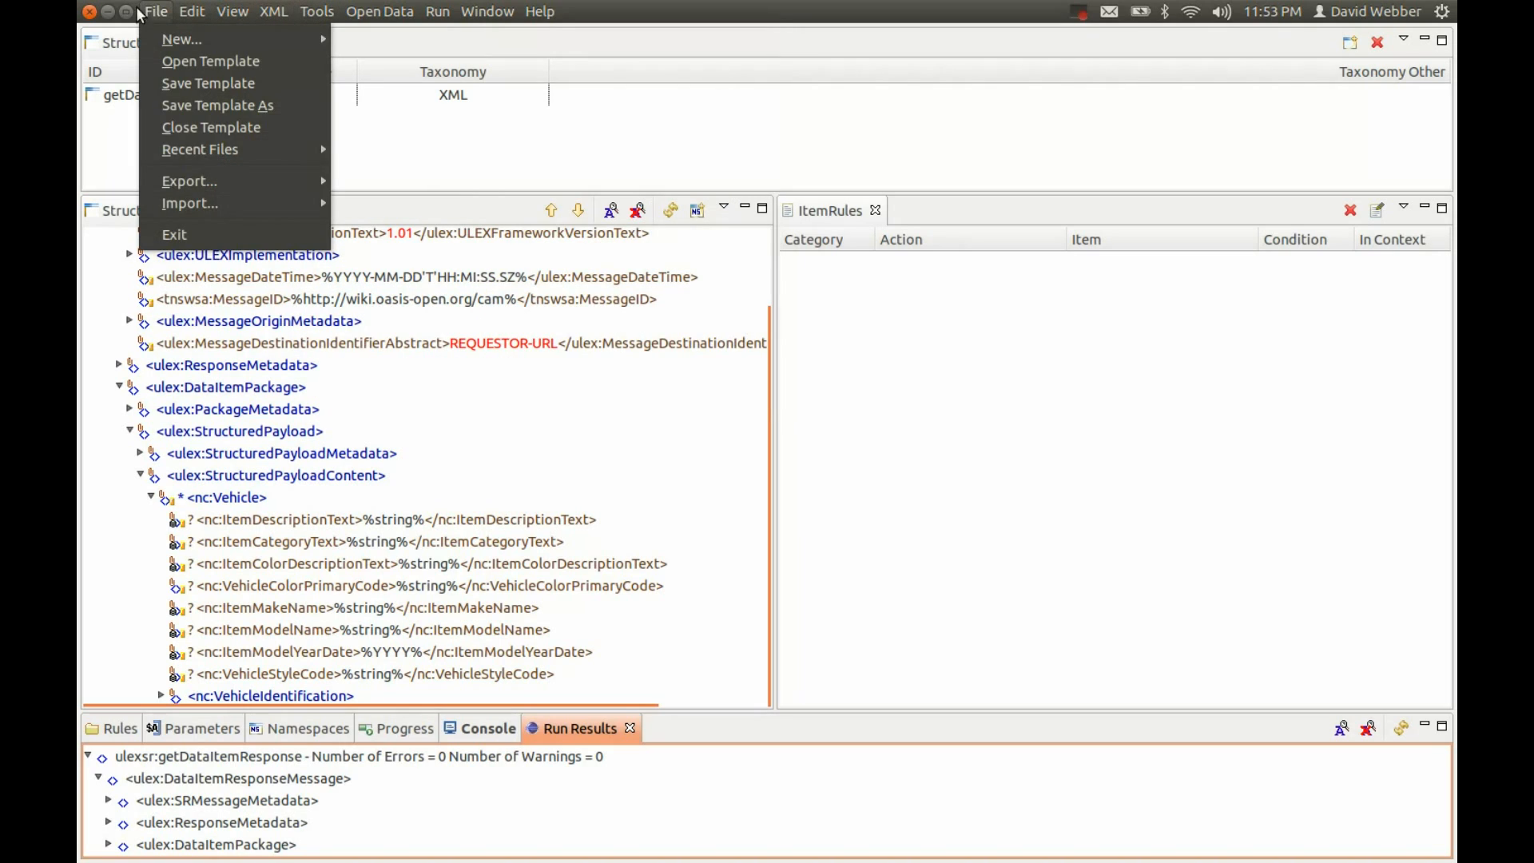
mouse_move(174, 184)
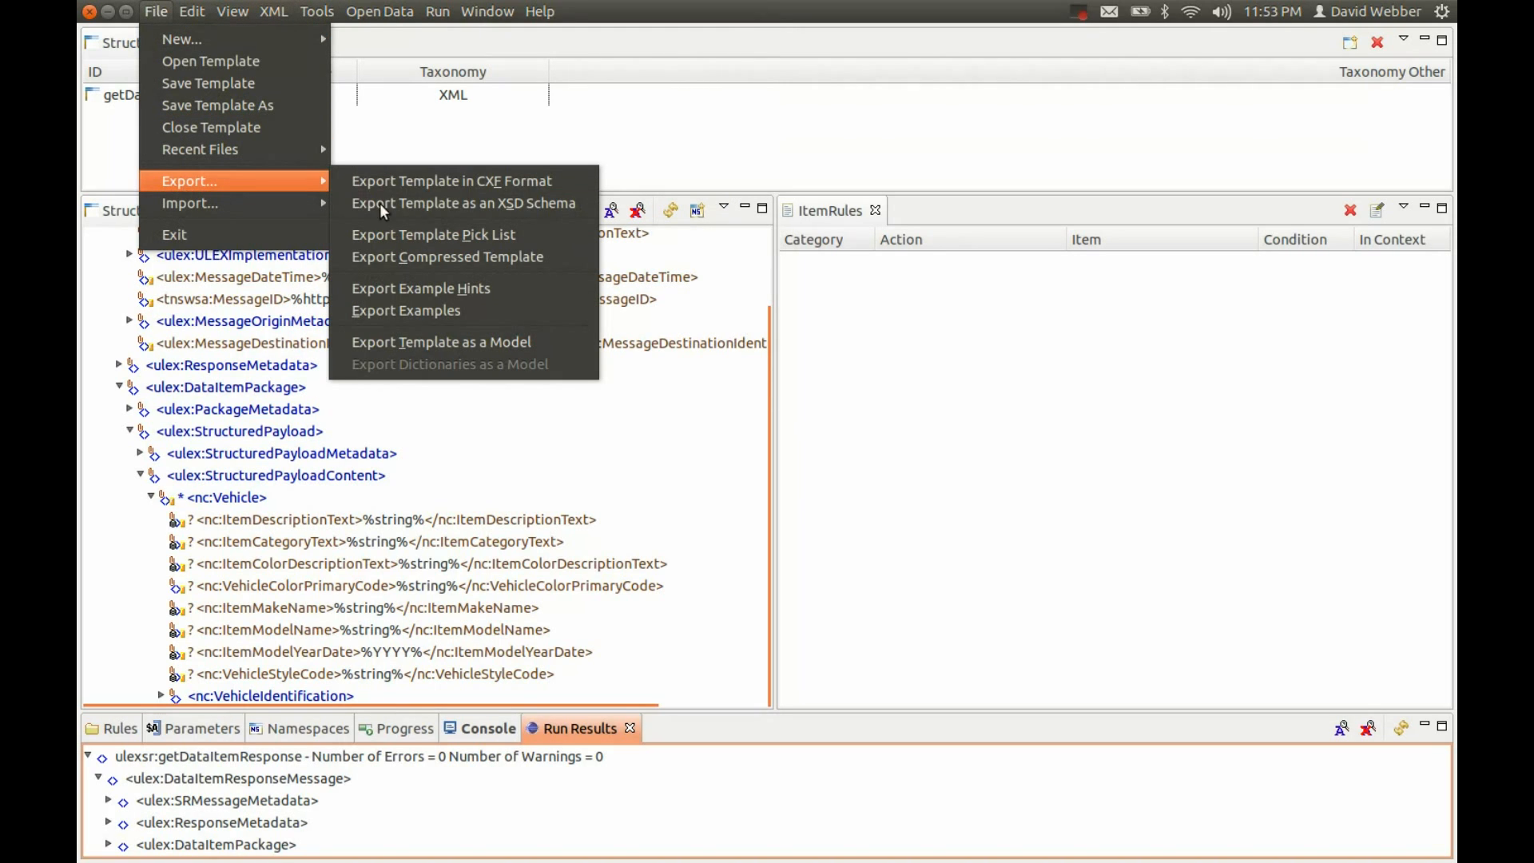
click(452, 342)
click(706, 411)
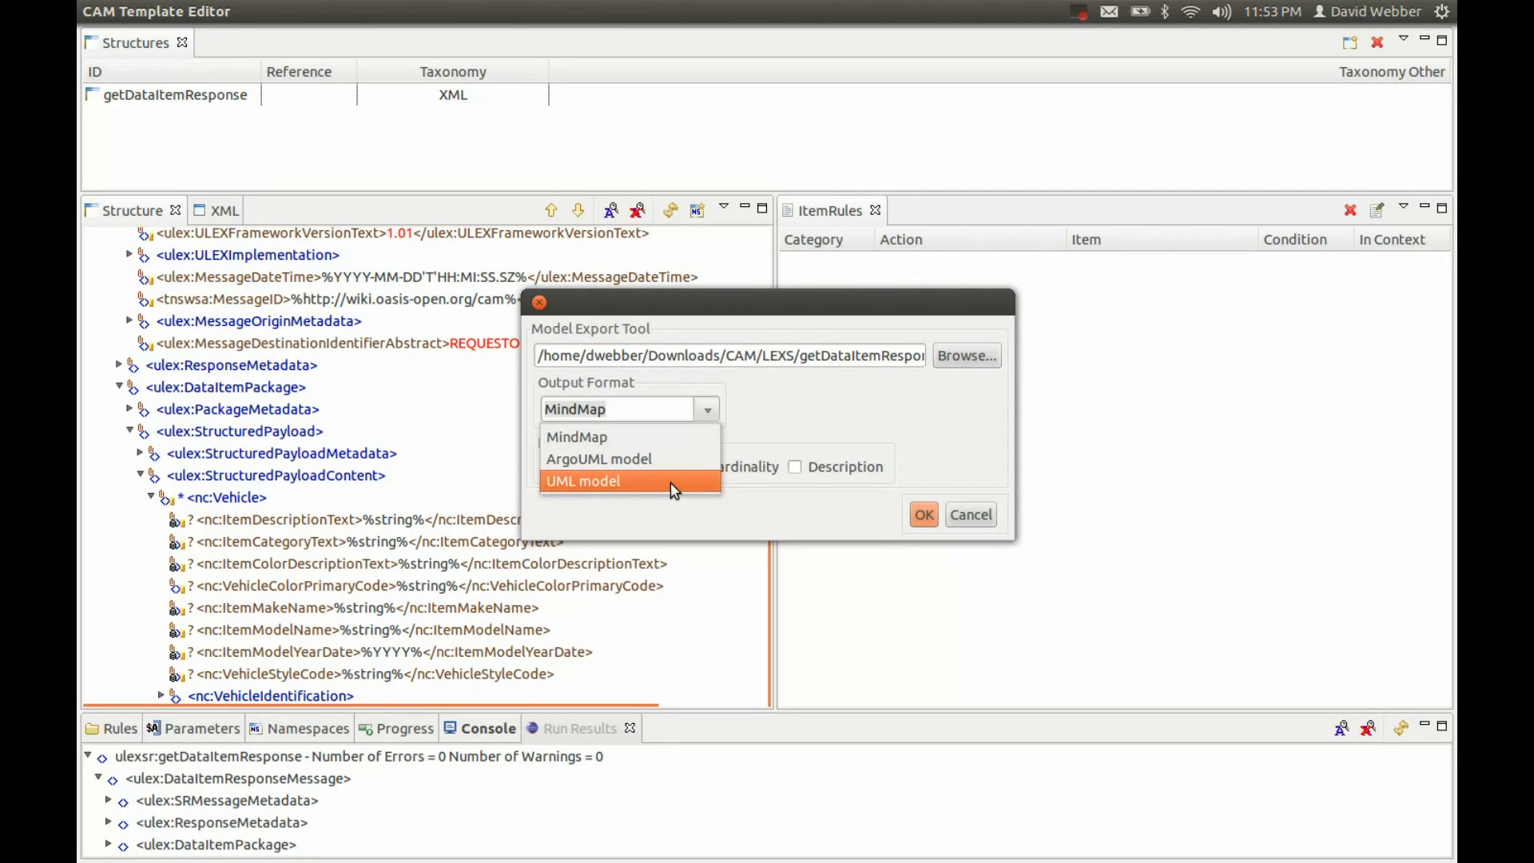
click(818, 413)
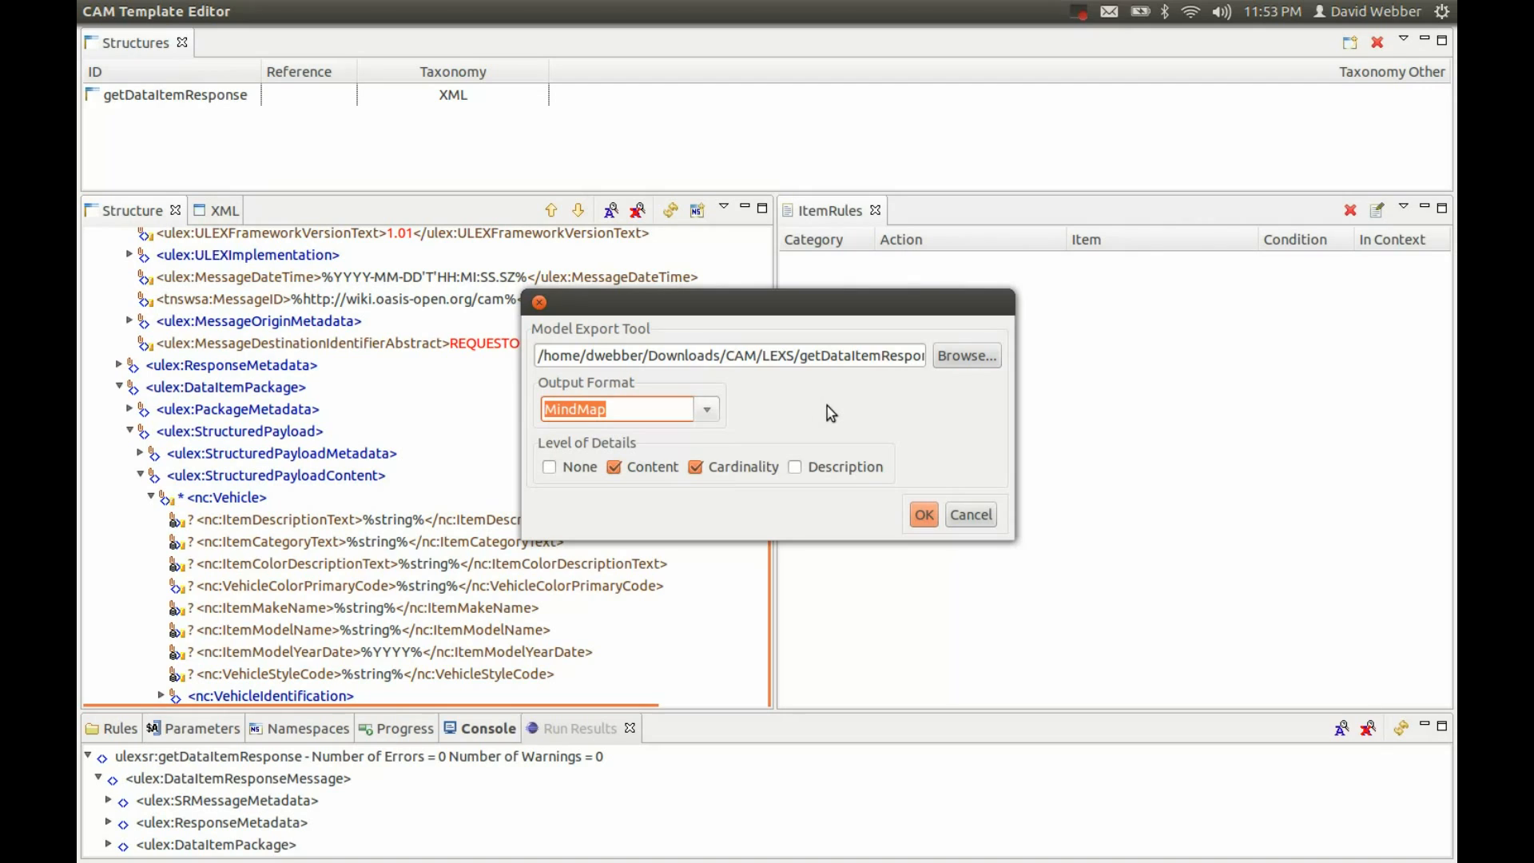
click(924, 516)
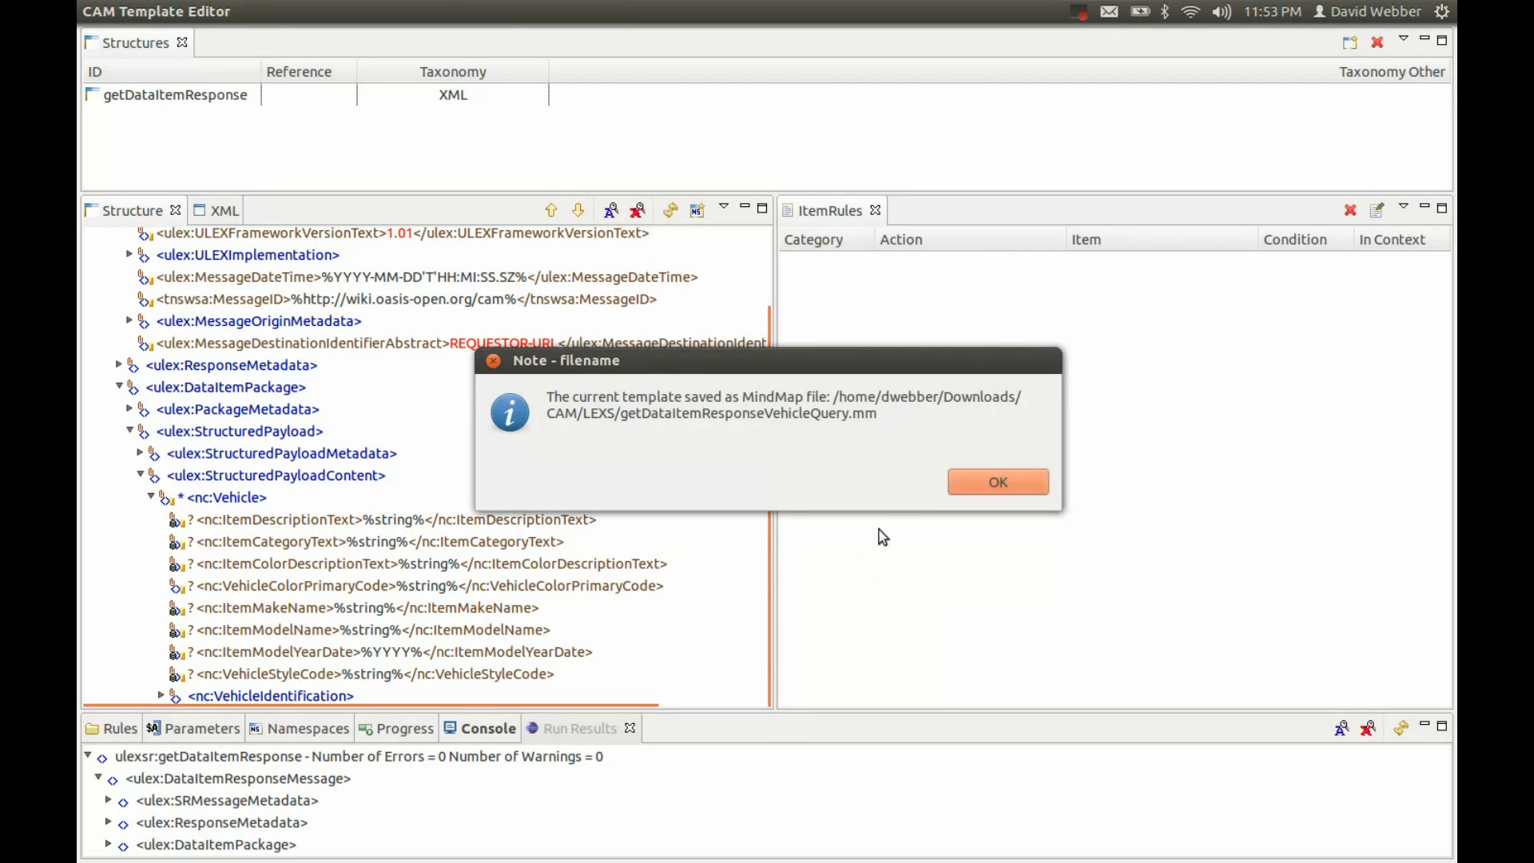
click(974, 484)
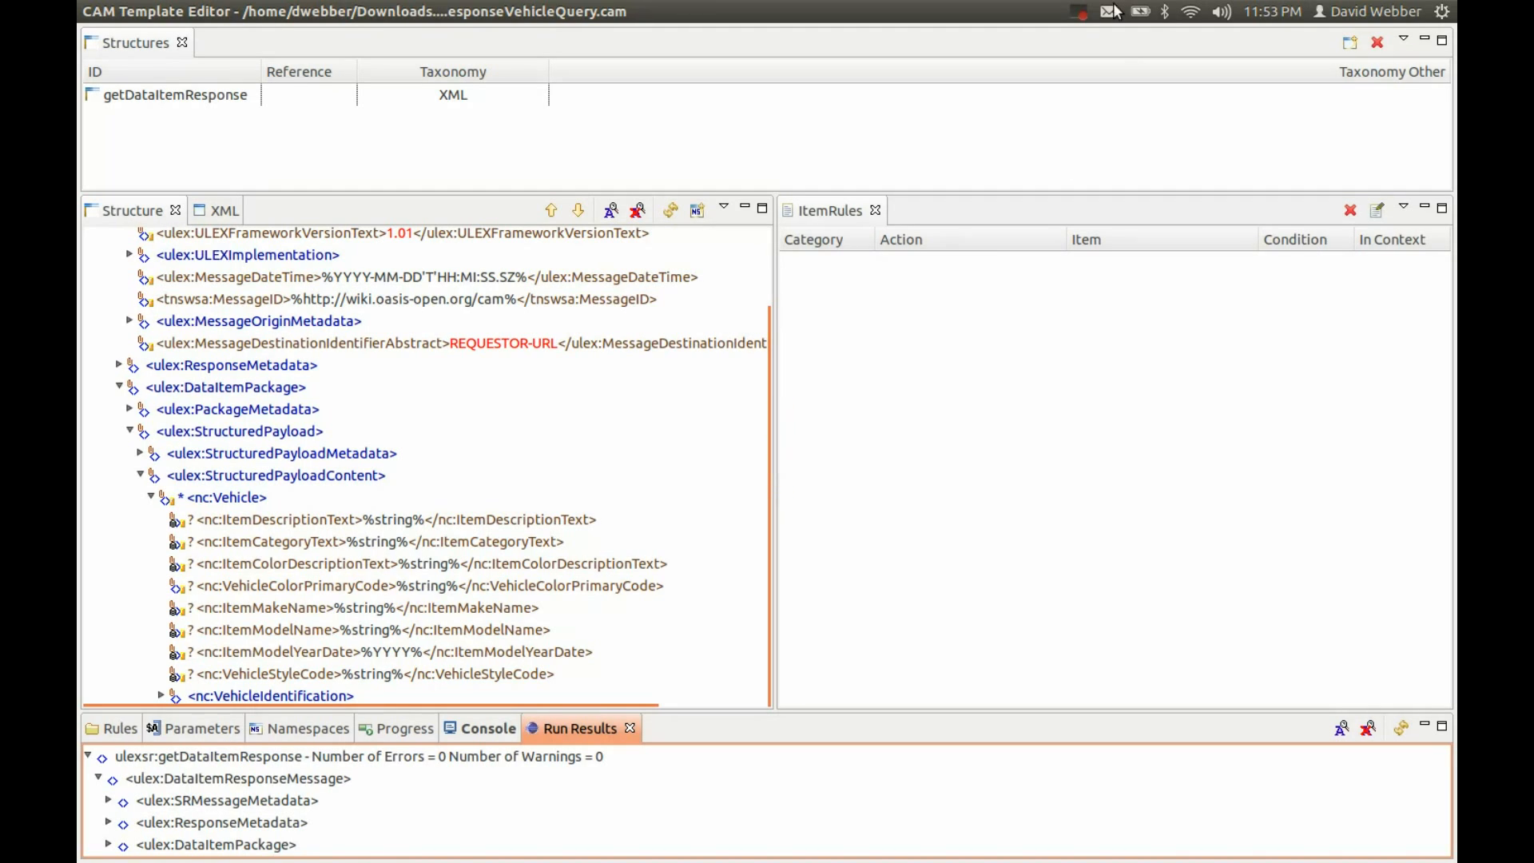
click(1078, 11)
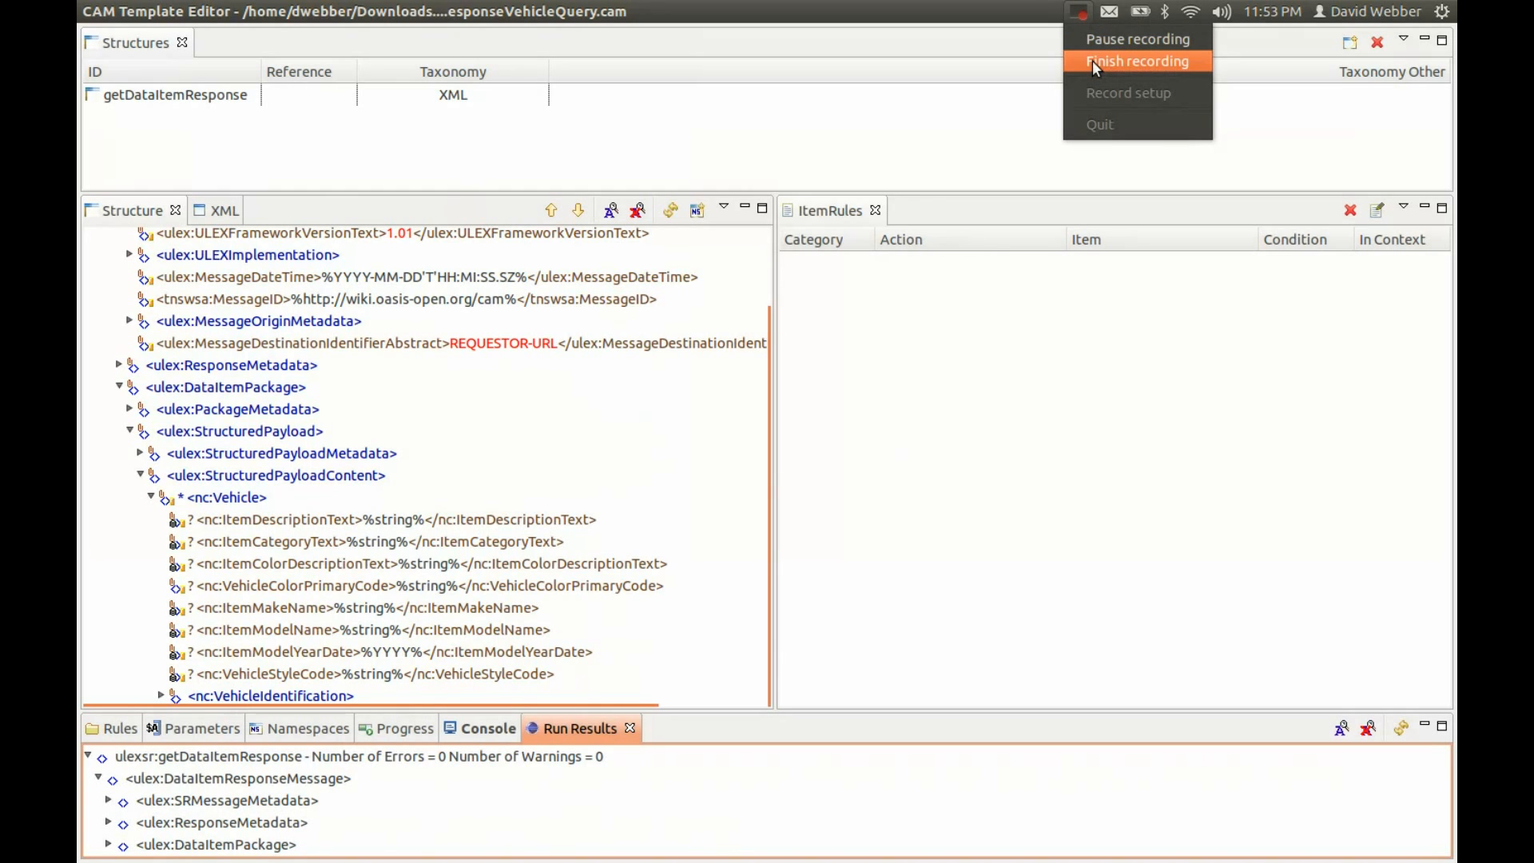
click(1086, 63)
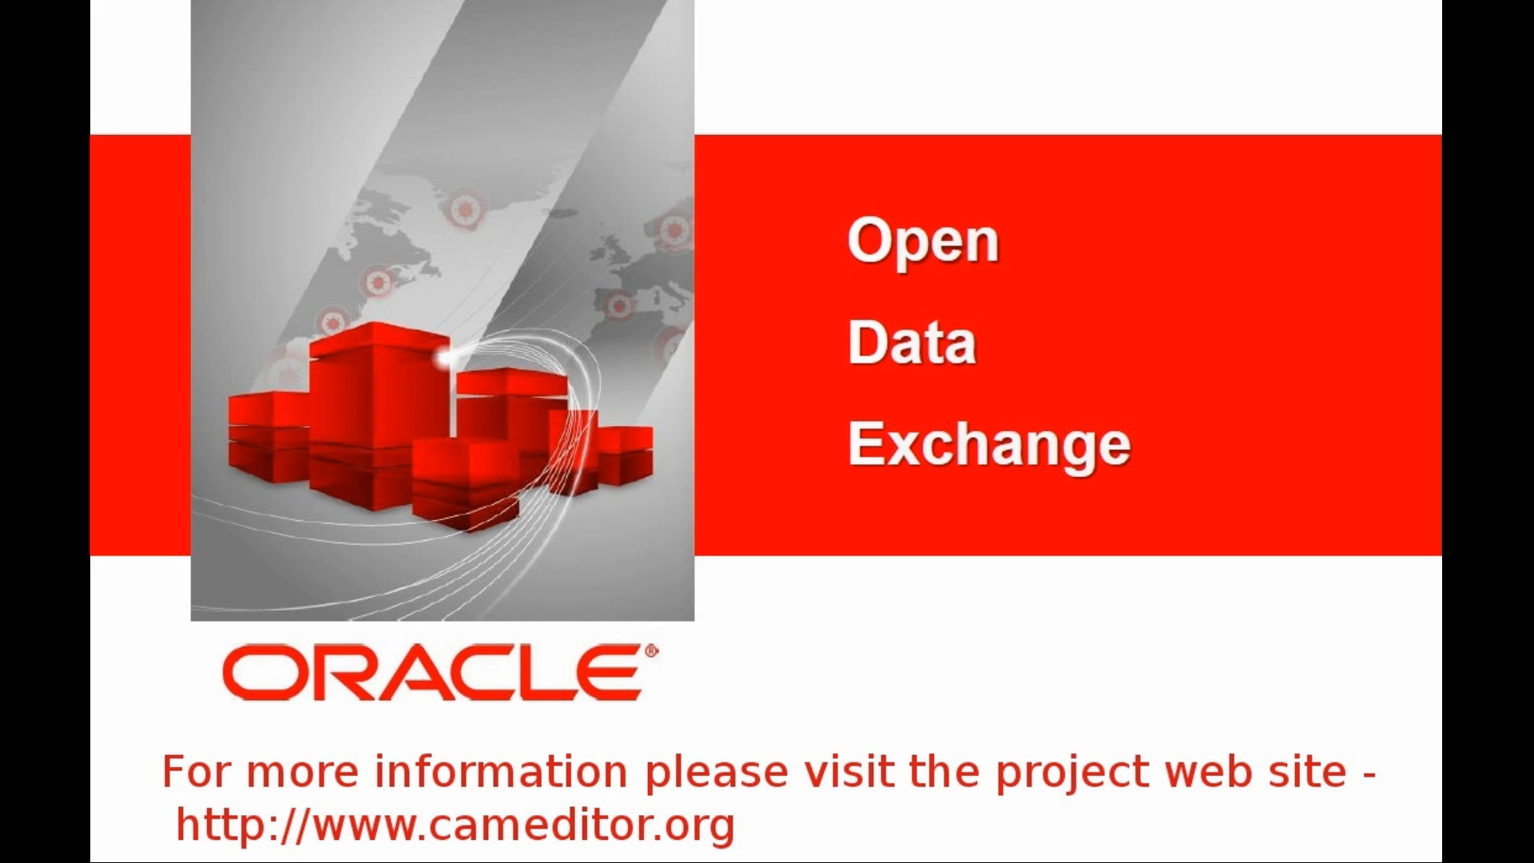